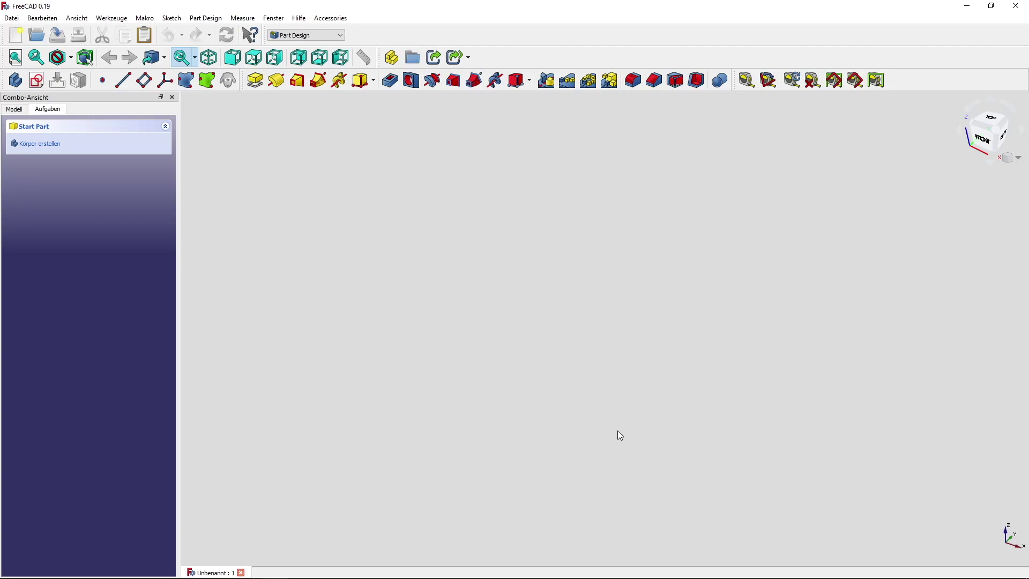
Step: Bring the browser with the German Wikipedia 'Helix' article to the front
{"action": "left_click", "coordinate": [144, 568]}
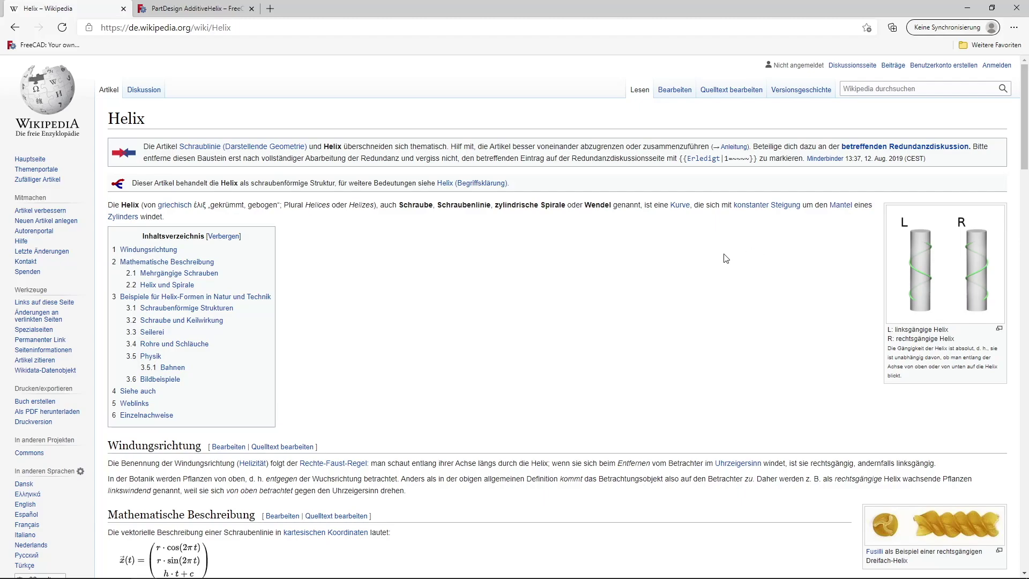
Step: Skim the Helix article, then switch to the PartDesign AdditiveHelix documentation tab
{"action": "scroll", "coordinate": [526, 285], "scroll_direction": "down", "scroll_amount": 1}
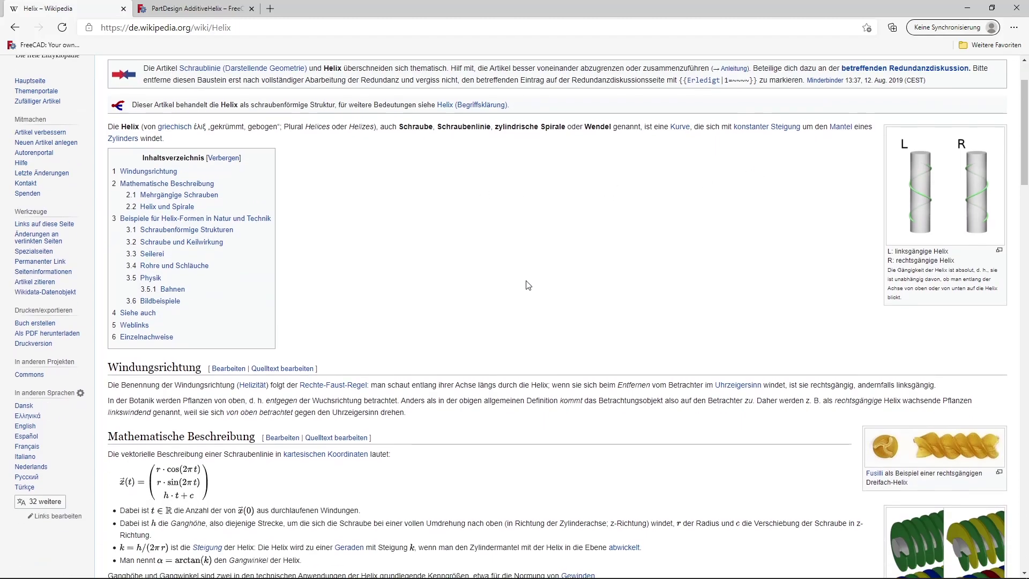
{"action": "scroll", "coordinate": [527, 285], "scroll_direction": "down", "scroll_amount": 1}
{"action": "scroll", "coordinate": [529, 286], "scroll_direction": "down", "scroll_amount": 1}
{"action": "scroll", "coordinate": [643, 325], "scroll_direction": "up", "scroll_amount": 2}
{"action": "left_click", "coordinate": [190, 9]}
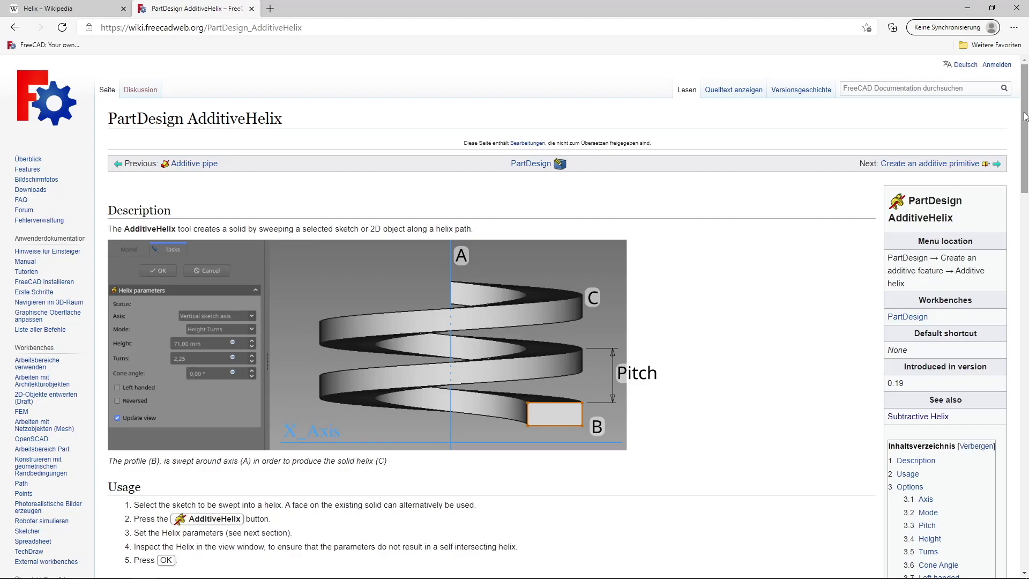
Step: Skim the AdditiveHelix wiki page, then minimize the browser to return to FreeCAD
{"action": "mouse_move", "coordinate": [1023, 117]}
{"action": "left_mouse_down"}
{"action": "mouse_move", "coordinate": [1016, 488]}
{"action": "mouse_move", "coordinate": [1026, 111]}
{"action": "left_mouse_up"}
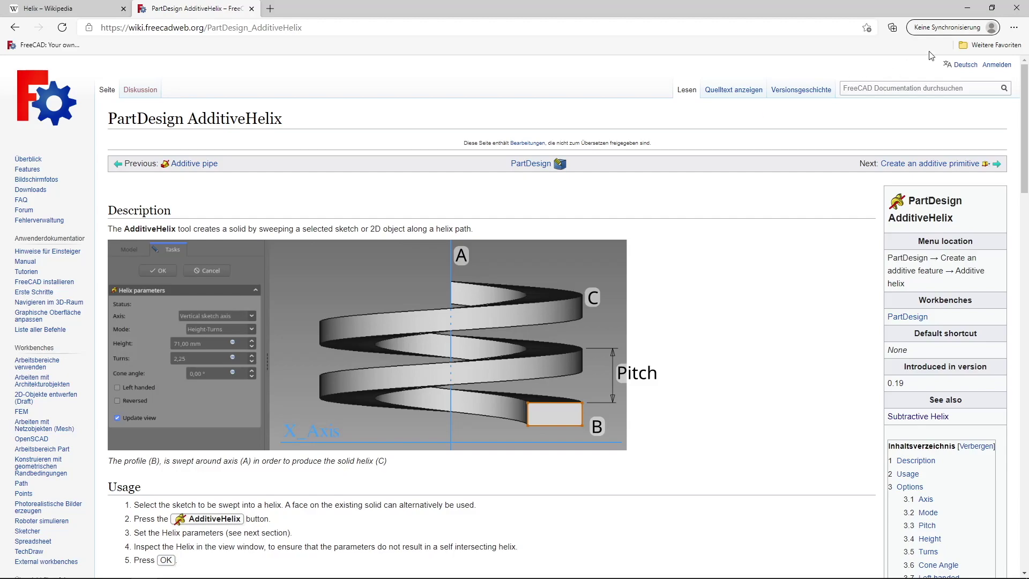
{"action": "left_click", "coordinate": [965, 11]}
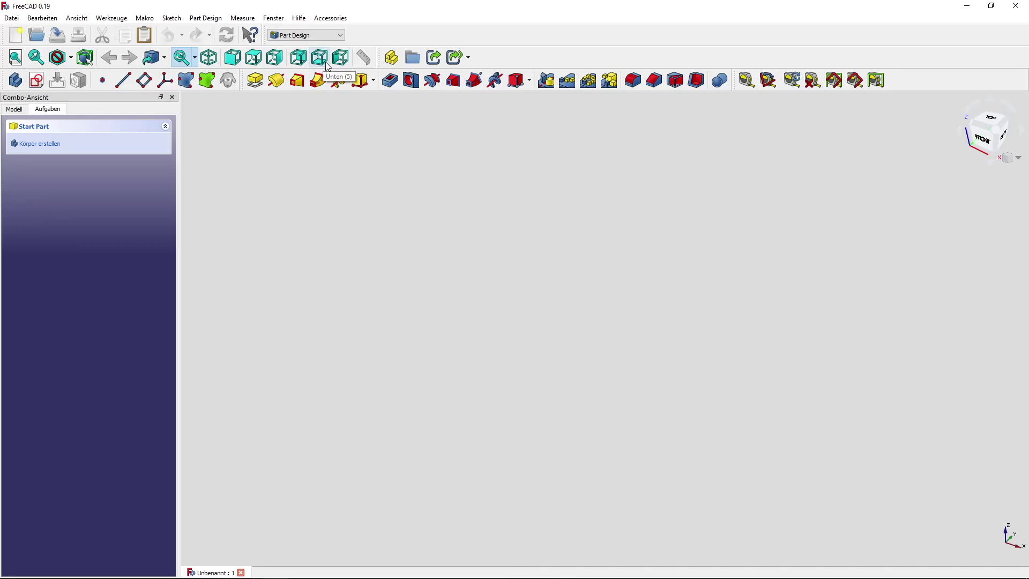
Step: Check the About FreeCAD dialog for version 0.19, Windows 10, 64-bit, then close it
{"action": "left_click", "coordinate": [299, 18]}
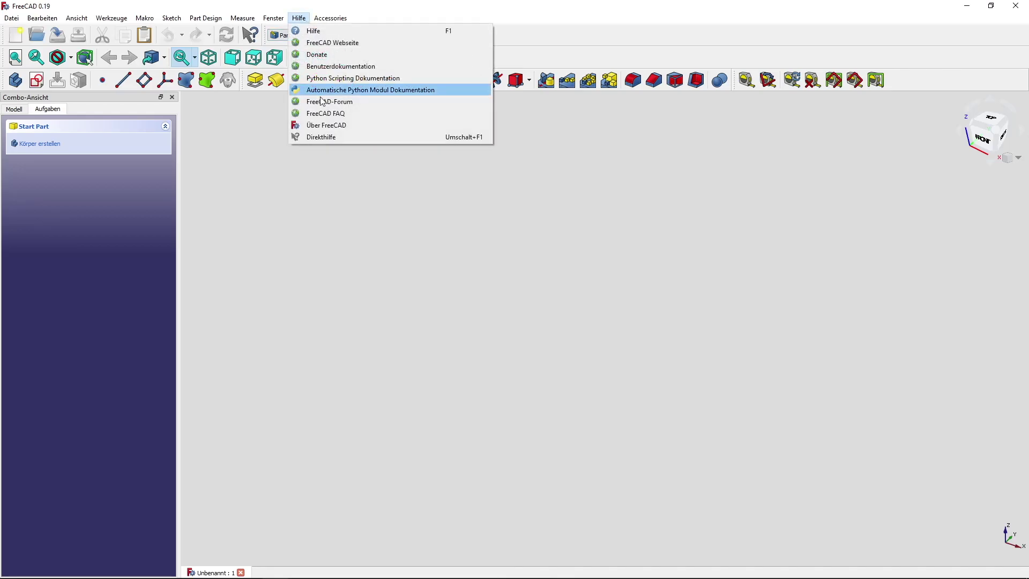
{"action": "left_click", "coordinate": [327, 126]}
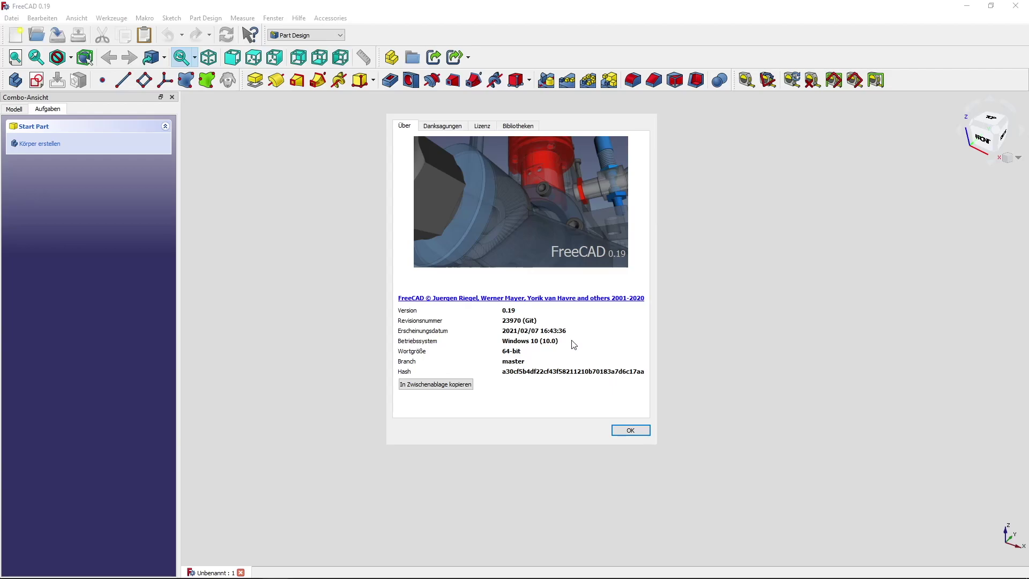
{"action": "left_click", "coordinate": [630, 430]}
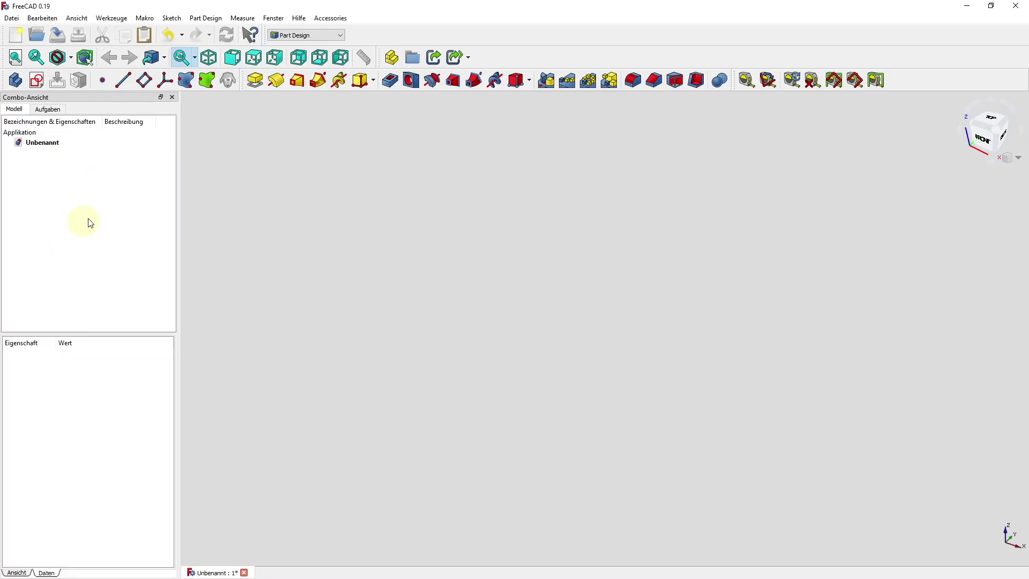
Step: Keep Part Design as the workbench, create a Body, and start a sketch on XZ_Plane
{"action": "left_click", "coordinate": [343, 36]}
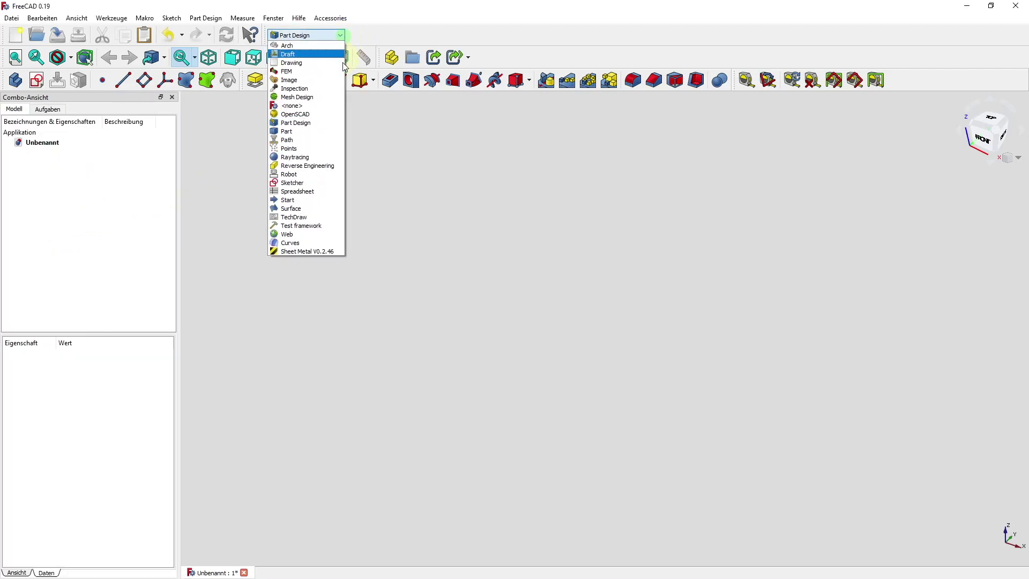
{"action": "left_click", "coordinate": [310, 125]}
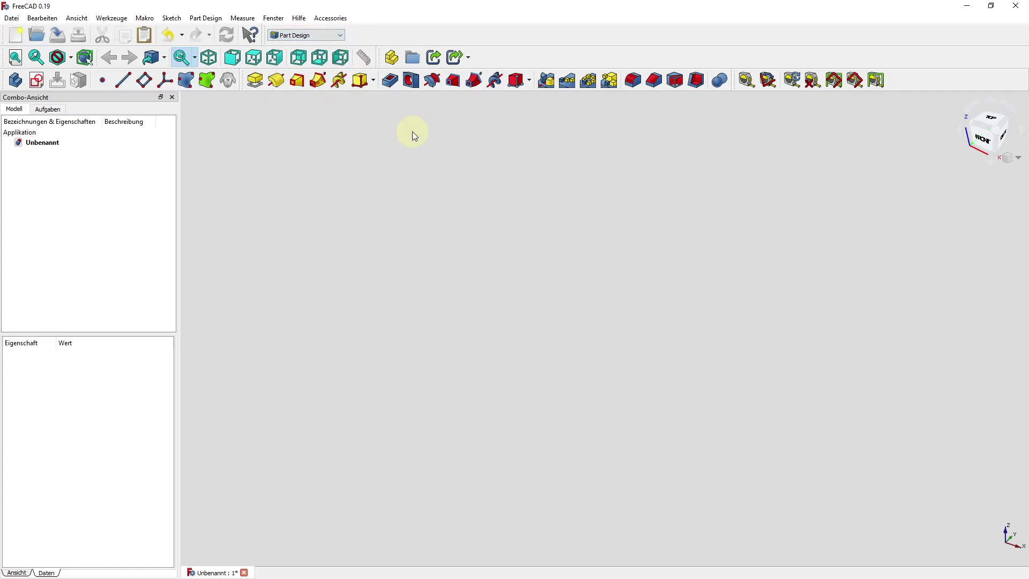
{"action": "left_click", "coordinate": [17, 79]}
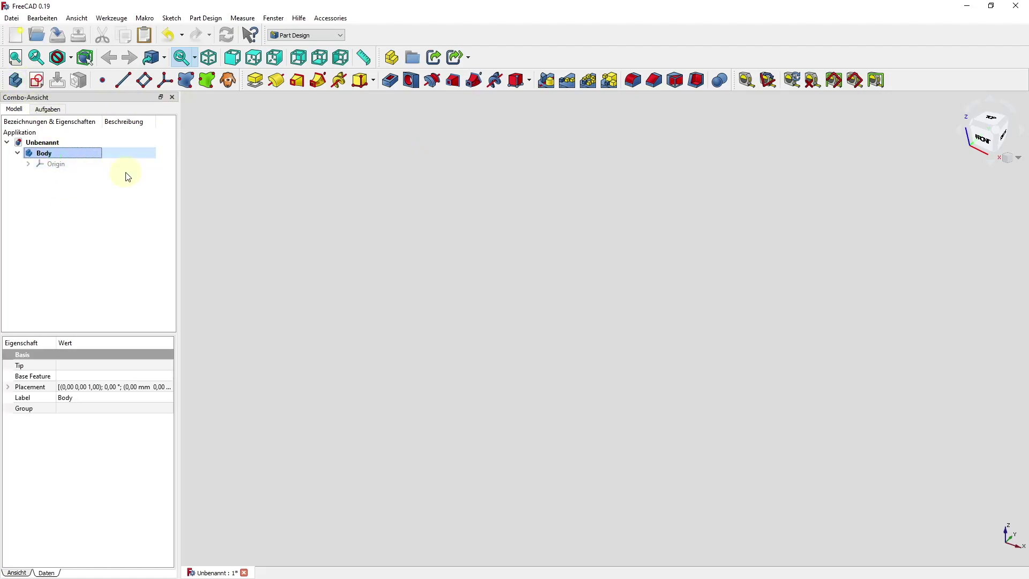
{"action": "left_click", "coordinate": [38, 83]}
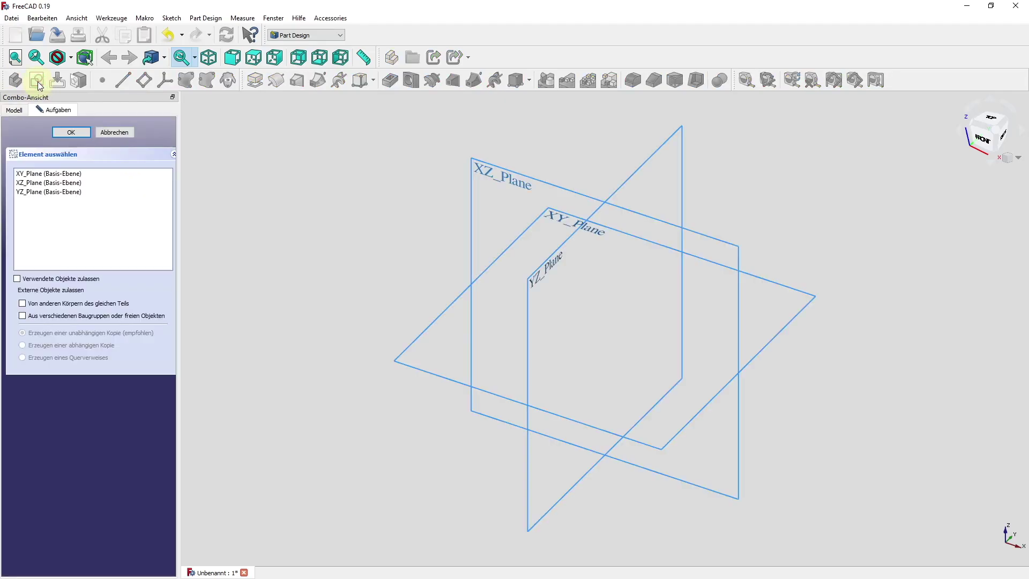
{"action": "left_click", "coordinate": [56, 183]}
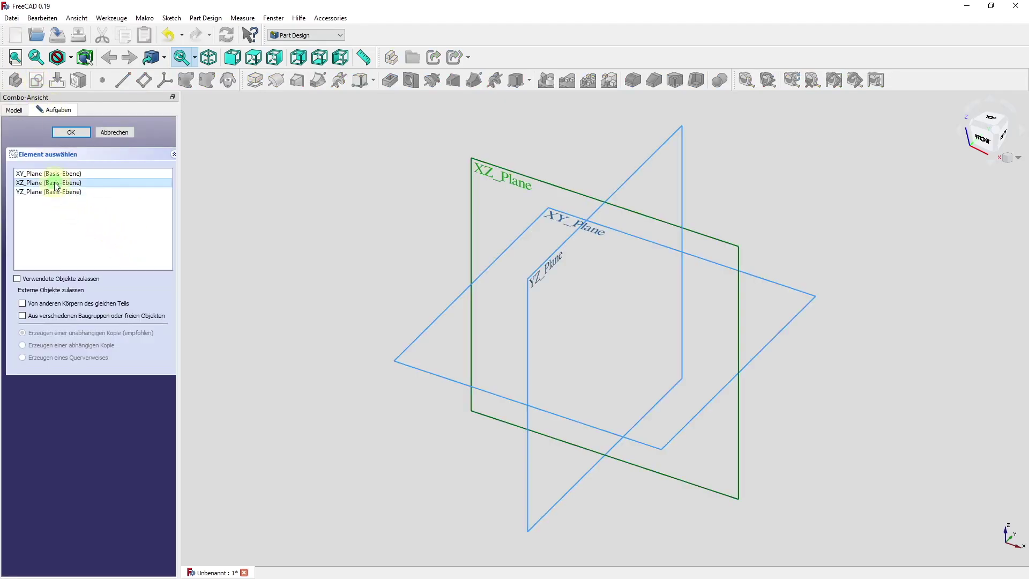
{"action": "left_click", "coordinate": [72, 133]}
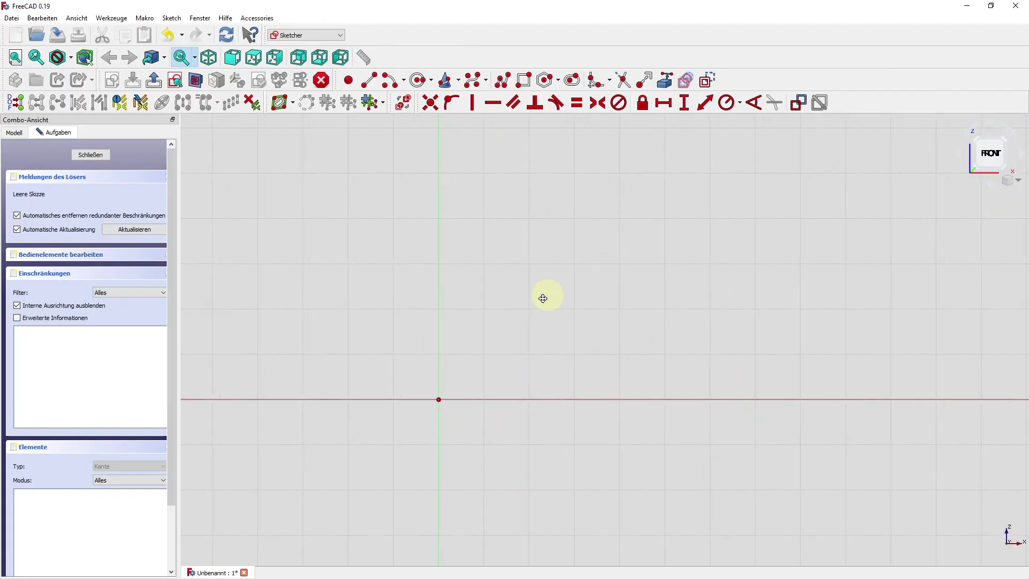
Step: Draw a rectangle in the sketch to the upper right of the origin
{"action": "middle_click_drag", "start_coordinate": [543, 299], "coordinate": [548, 306]}
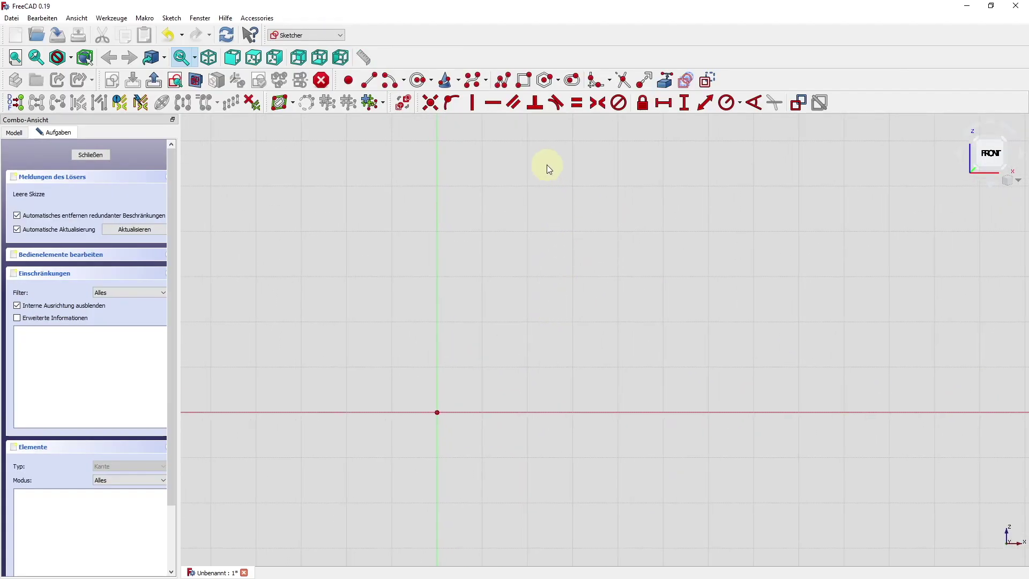
{"action": "left_click", "coordinate": [524, 80]}
{"action": "left_click", "coordinate": [492, 326]}
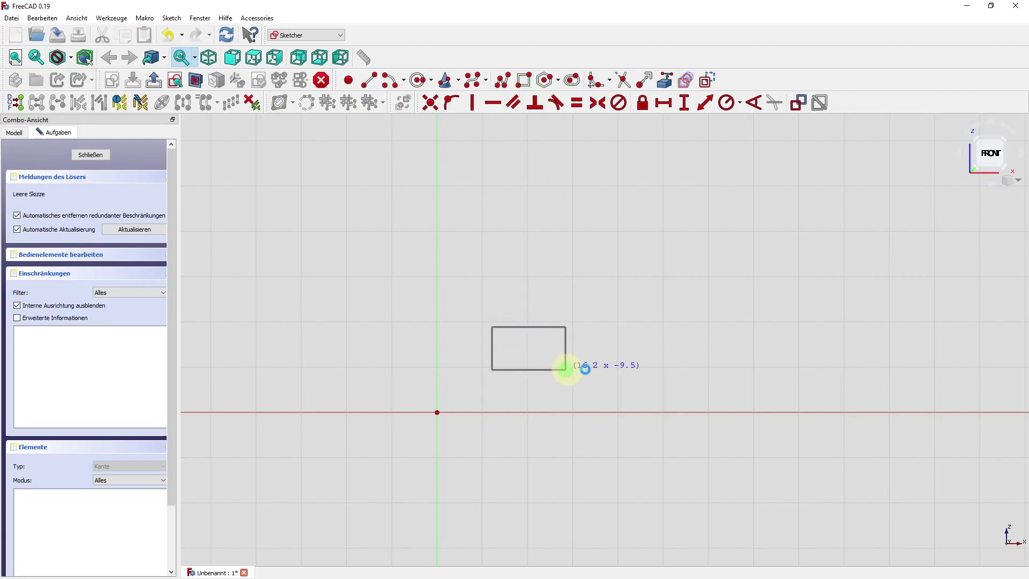
{"action": "left_click", "coordinate": [566, 369]}
{"action": "right_click", "coordinate": [590, 278]}
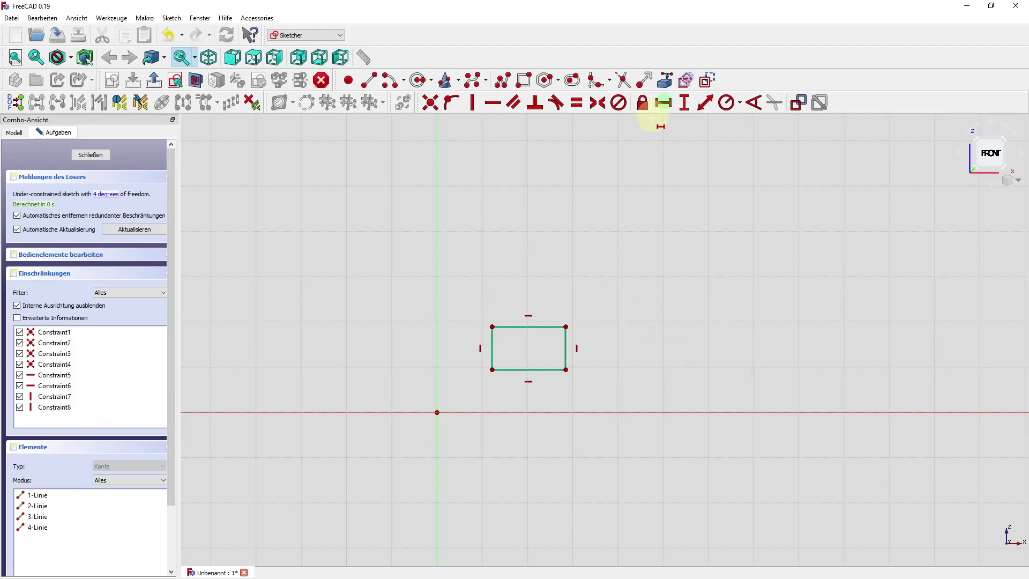
Step: Constrain the rectangle to 20 mm width and 10 mm height
{"action": "left_click", "coordinate": [544, 326]}
{"action": "type", "text": "l"}
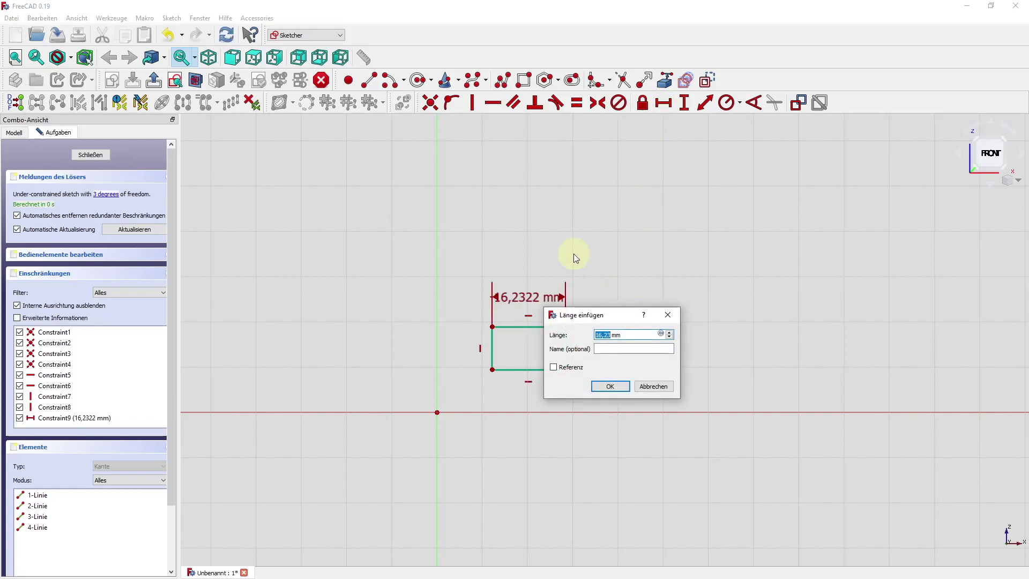
{"action": "type", "text": "20"}
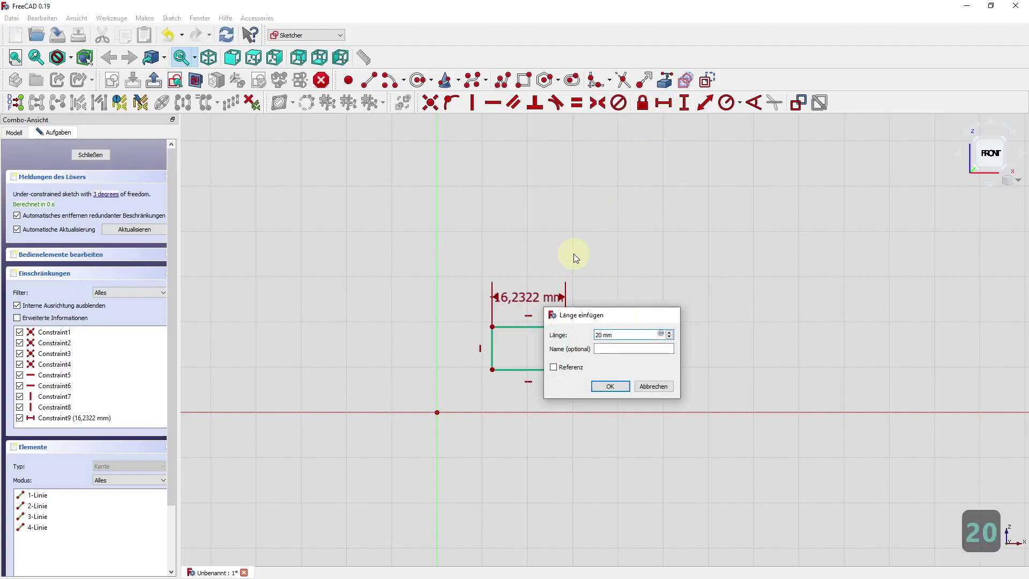
{"action": "key", "text": "Return"}
{"action": "left_click", "coordinate": [683, 102]}
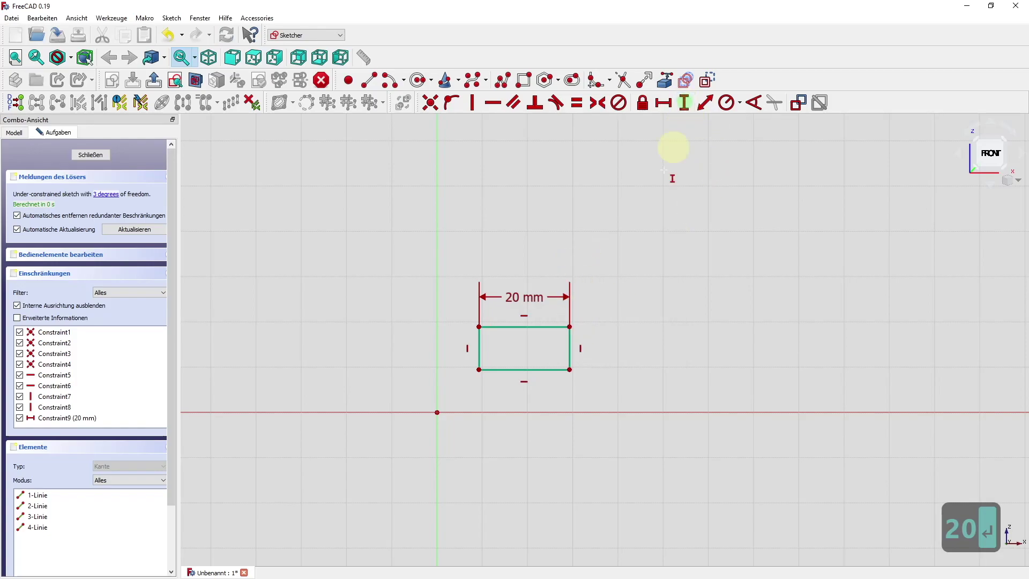
{"action": "left_click", "coordinate": [567, 356]}
{"action": "type", "text": "1"}
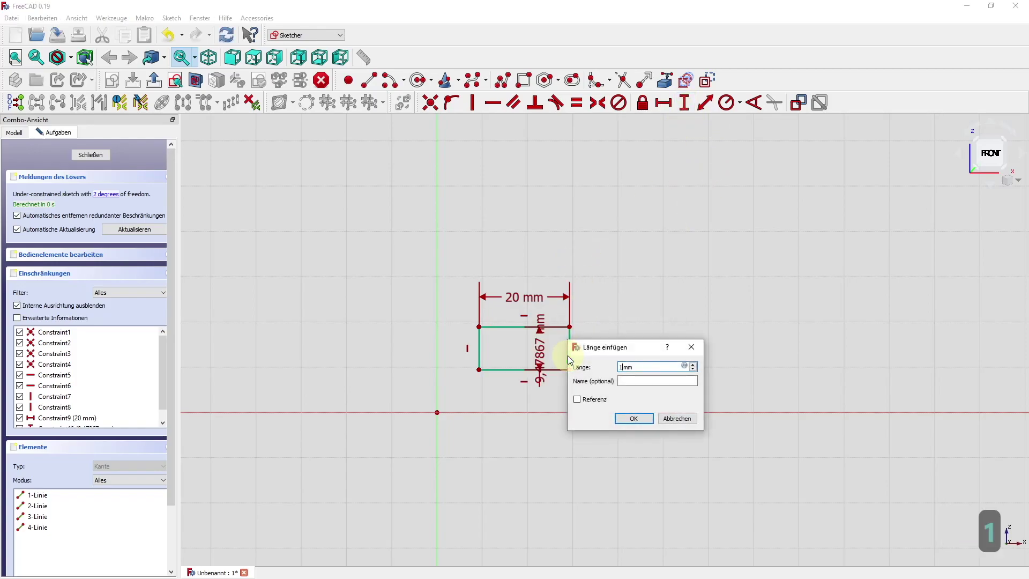
{"action": "type", "text": "0"}
{"action": "key", "text": "Return"}
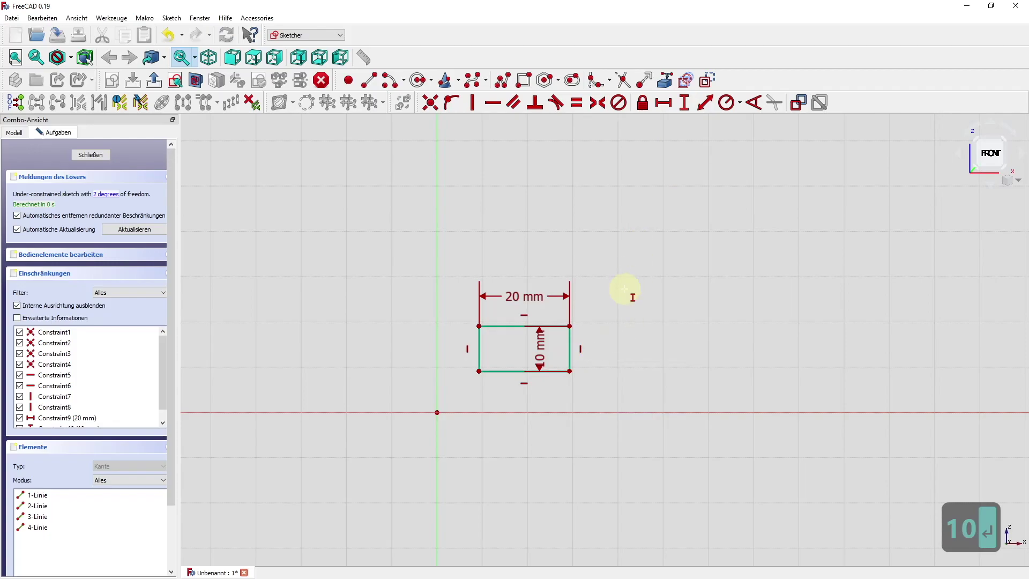
Step: Place the rectangle's lower-left corner 10 mm right of and 10 mm above the origin
{"action": "mouse_move", "coordinate": [479, 371]}
{"action": "left_mouse_down"}
{"action": "mouse_move", "coordinate": [497, 367]}
{"action": "mouse_move", "coordinate": [475, 368]}
{"action": "left_mouse_up"}
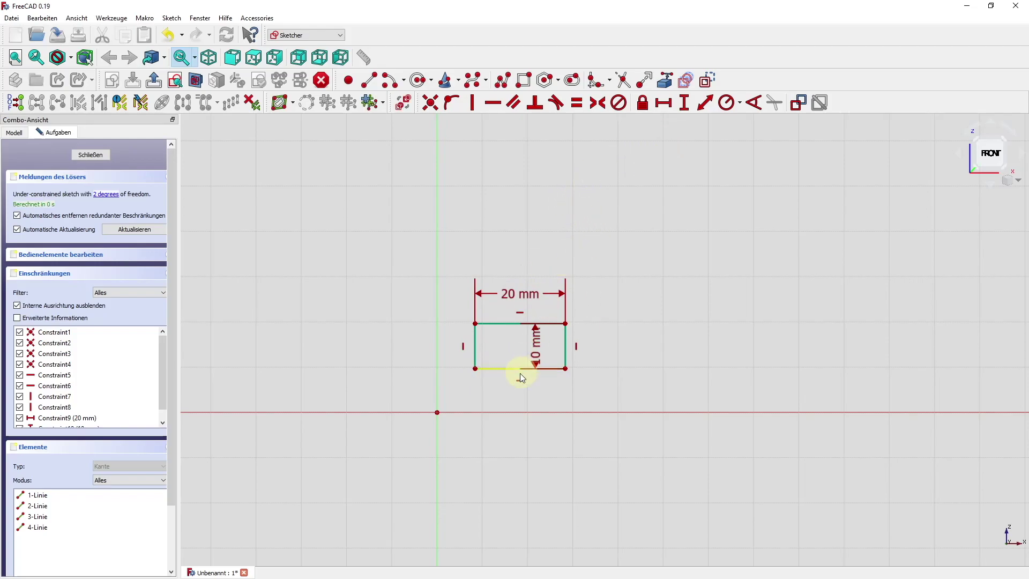
{"action": "left_click", "coordinate": [475, 369]}
{"action": "left_click", "coordinate": [663, 105]}
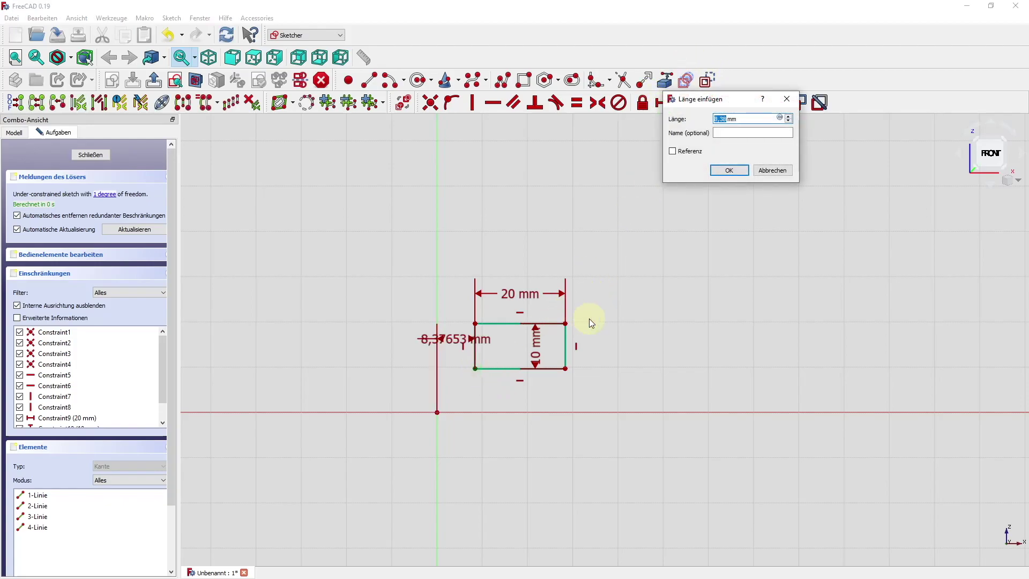
{"action": "type", "text": "10"}
{"action": "key", "text": "Return"}
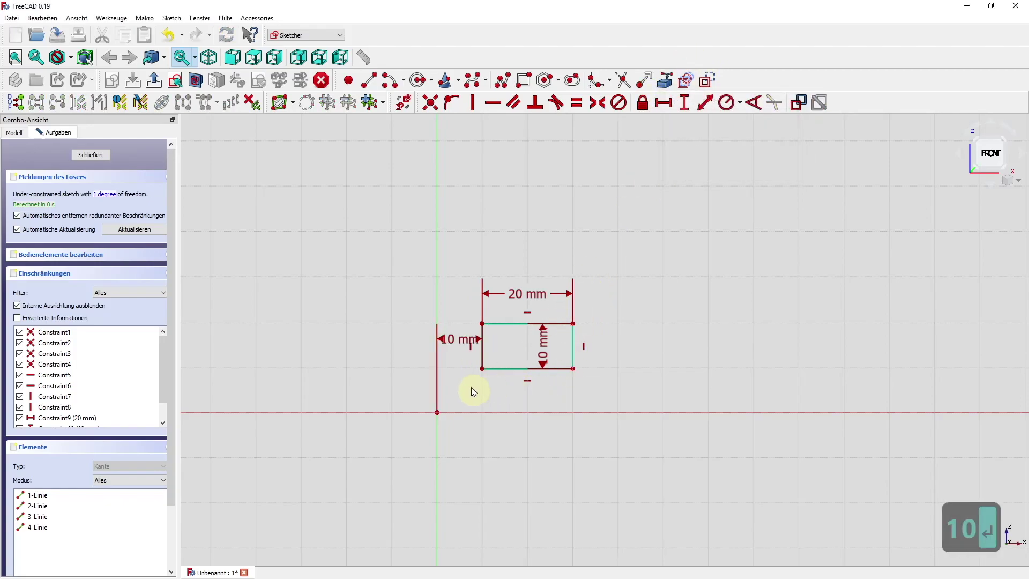
{"action": "left_click", "coordinate": [487, 370]}
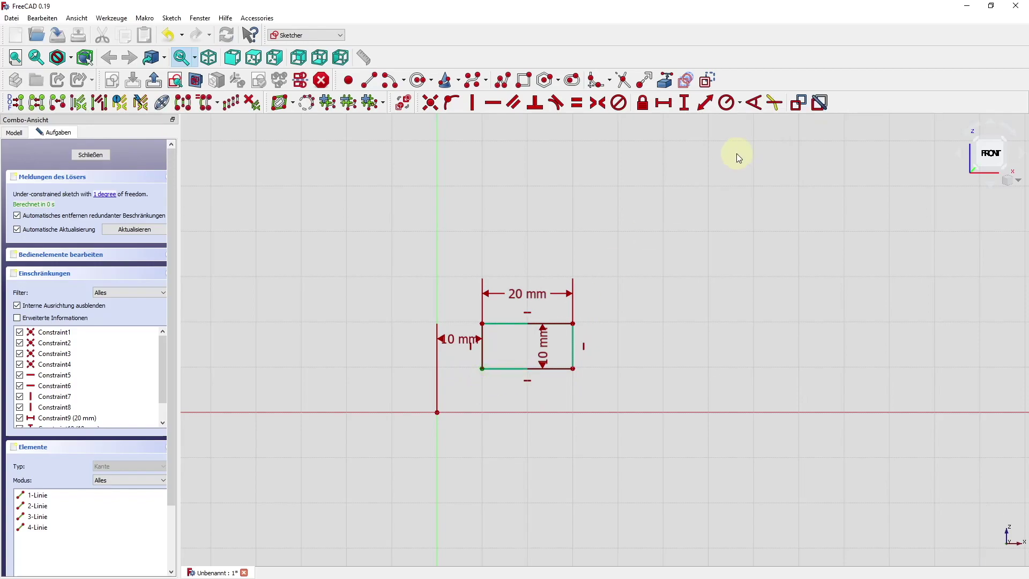
{"action": "left_click", "coordinate": [684, 104]}
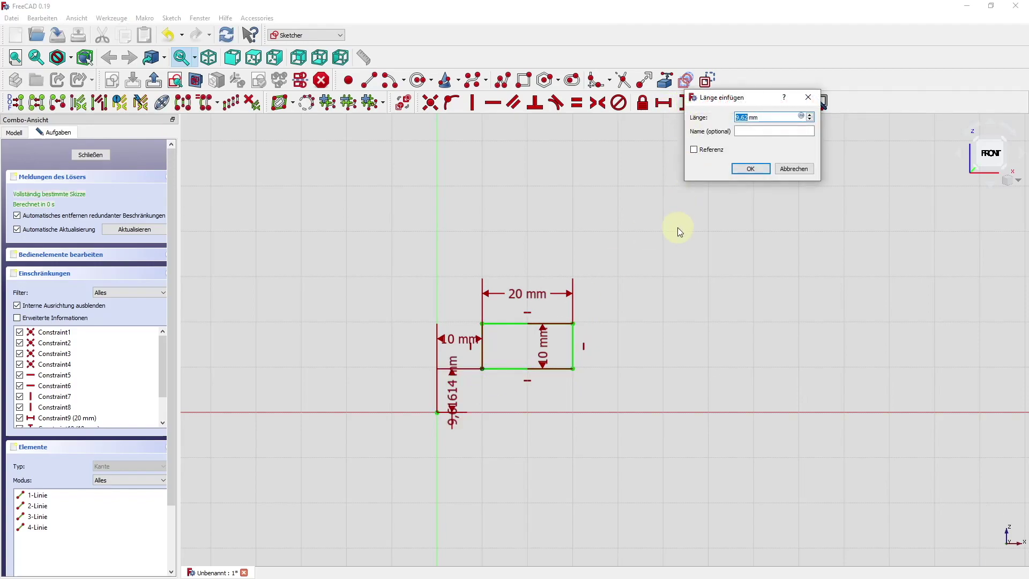
{"action": "type", "text": "10"}
{"action": "key", "text": "Return"}
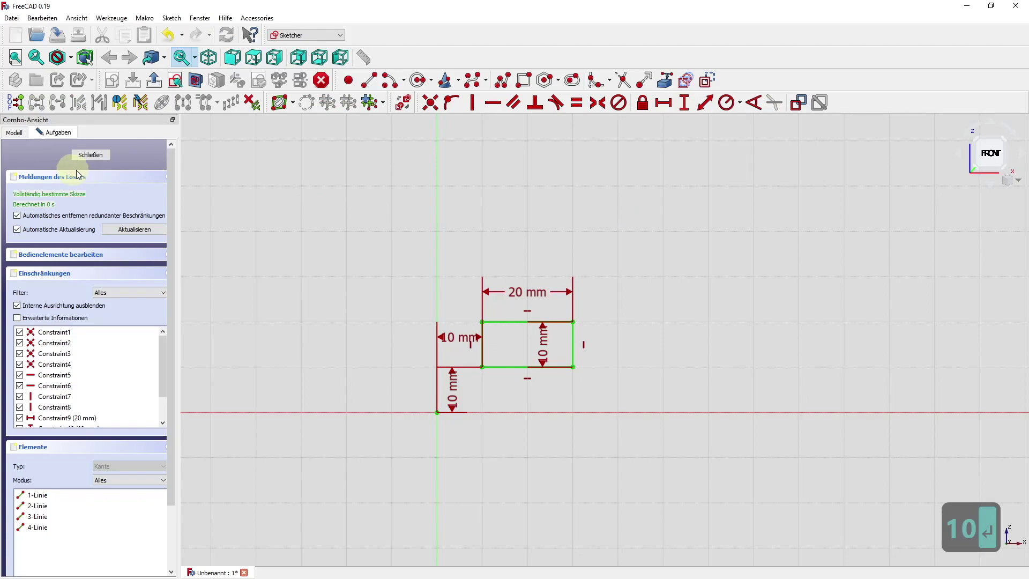
Step: Close the sketch and rename it 'profil-helix' in the model tree
{"action": "left_click", "coordinate": [91, 155]}
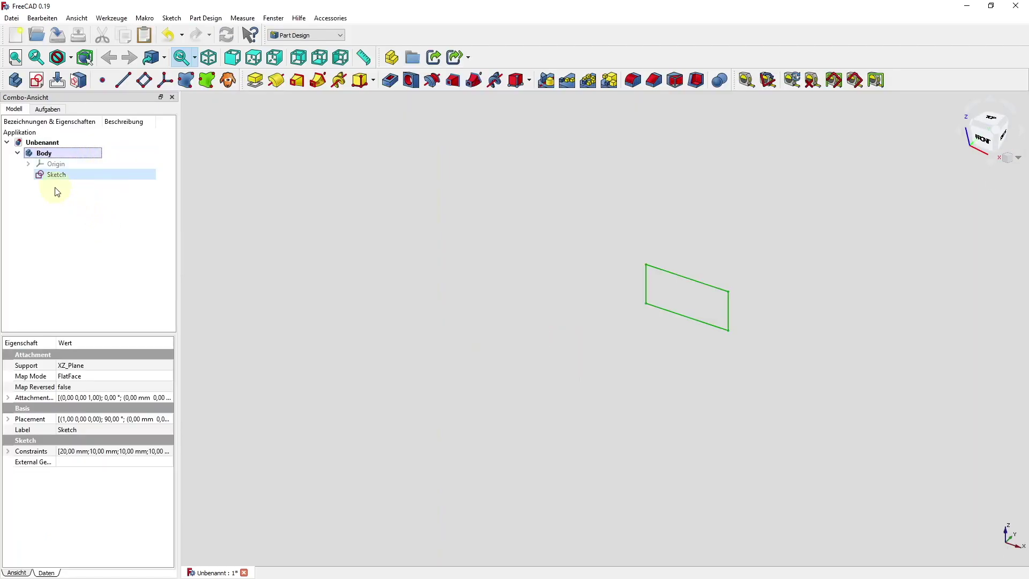
{"action": "right_click", "coordinate": [64, 175]}
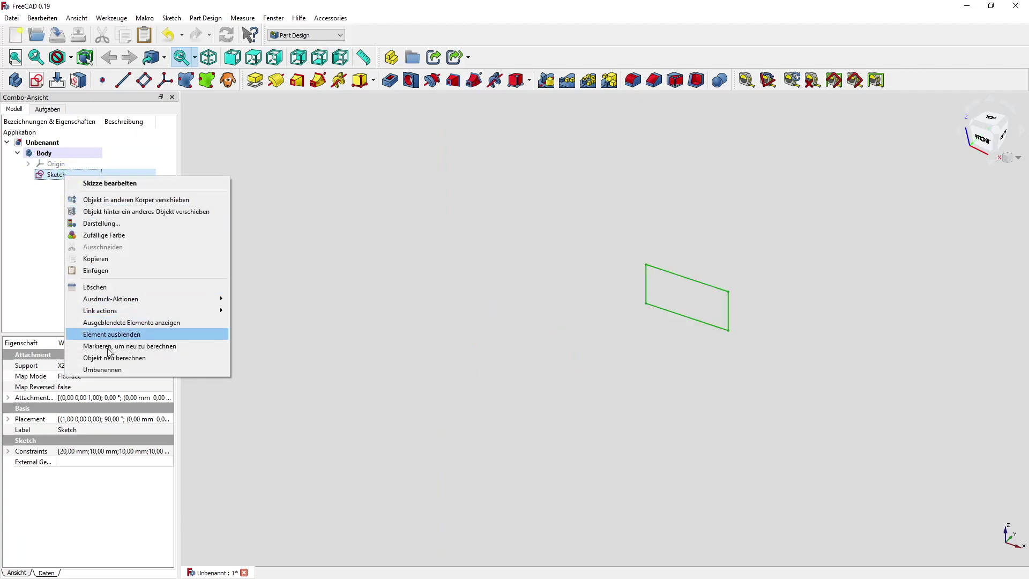
{"action": "left_click", "coordinate": [111, 369]}
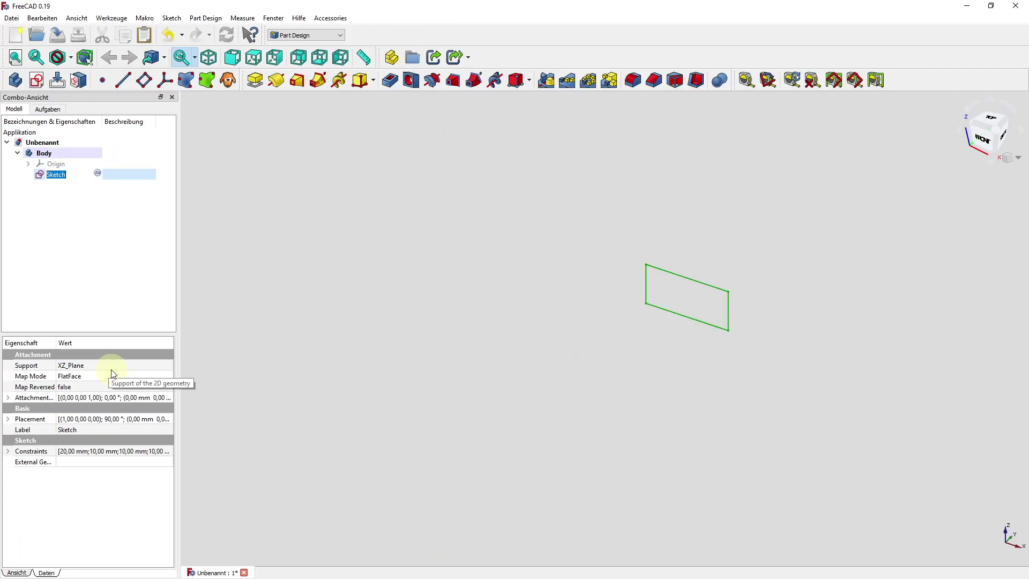
{"action": "type", "text": "profil-"}
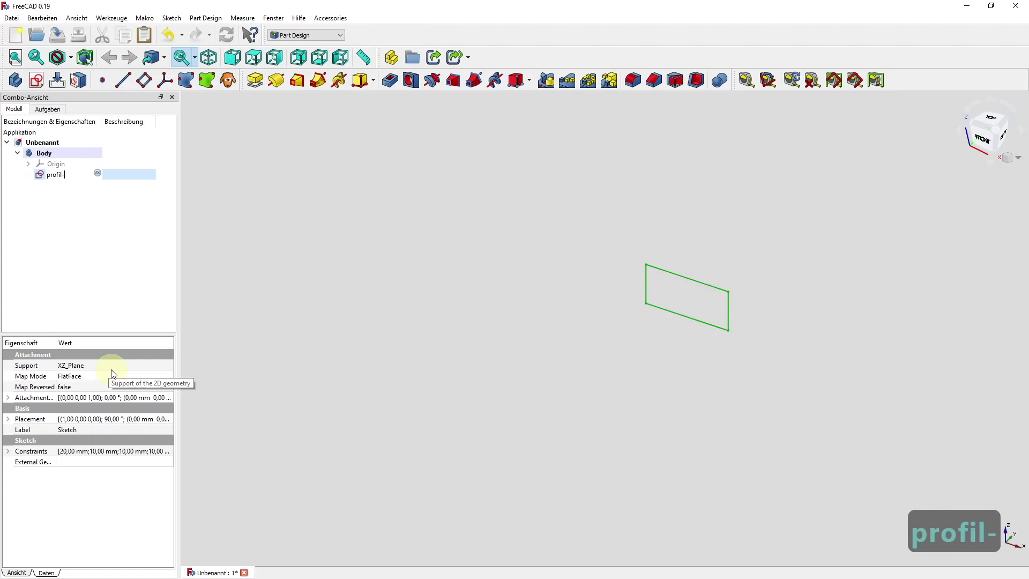
{"action": "type", "text": "hel"}
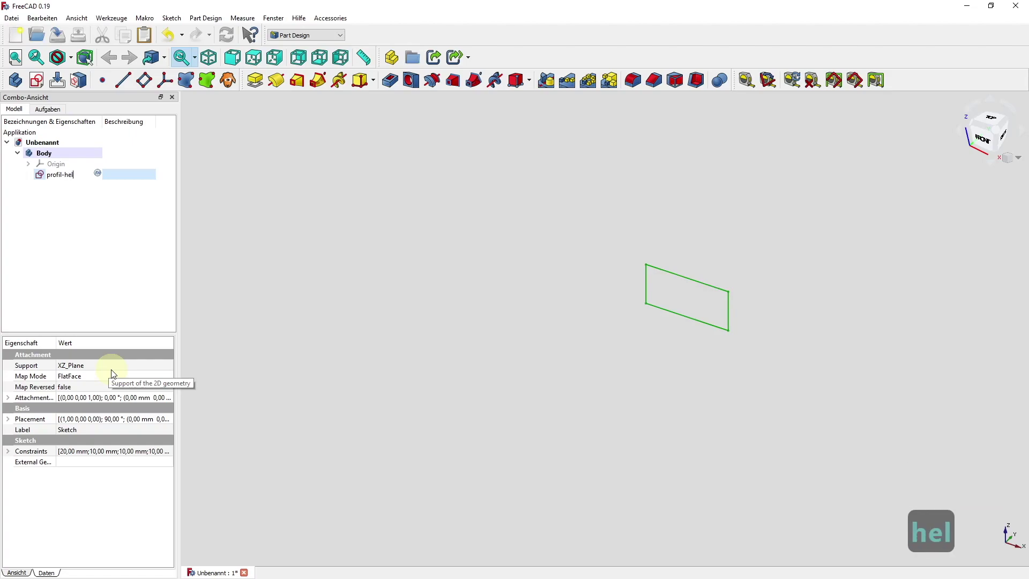
{"action": "type", "text": "ix"}
{"action": "key", "text": "Return"}
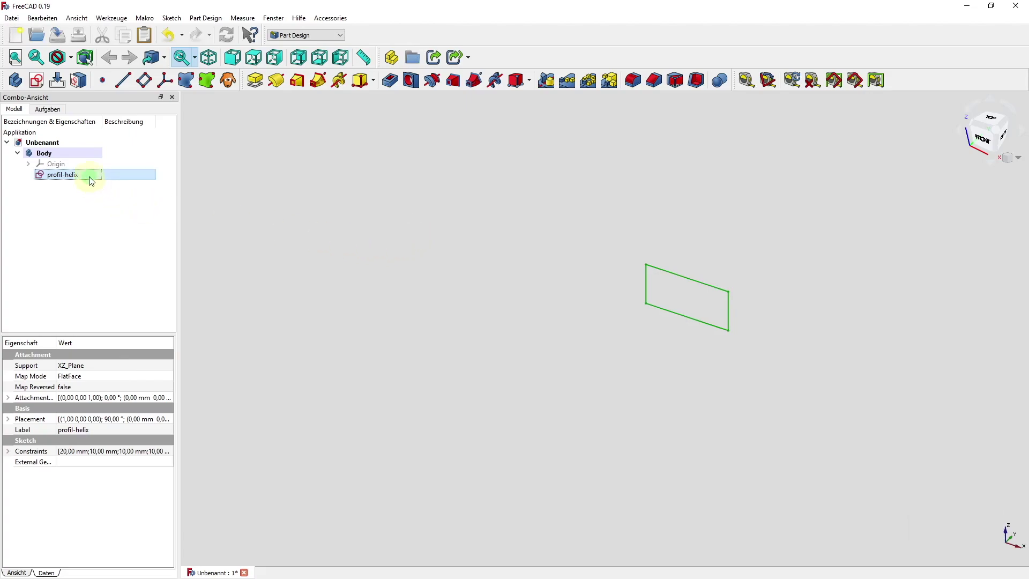
{"action": "middle_click_drag", "start_coordinate": [471, 246], "coordinate": [372, 254]}
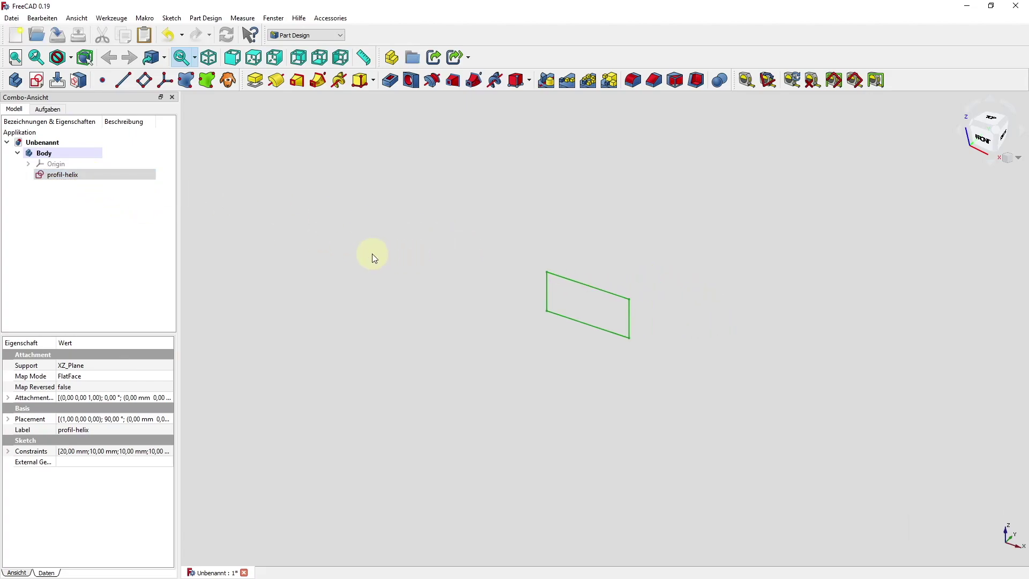
Step: Make an additive helix from profil-helix around the vertical sketch axis, 11 mm pitch, 33 mm height
{"action": "left_click", "coordinate": [56, 174]}
{"action": "left_click", "coordinate": [339, 81]}
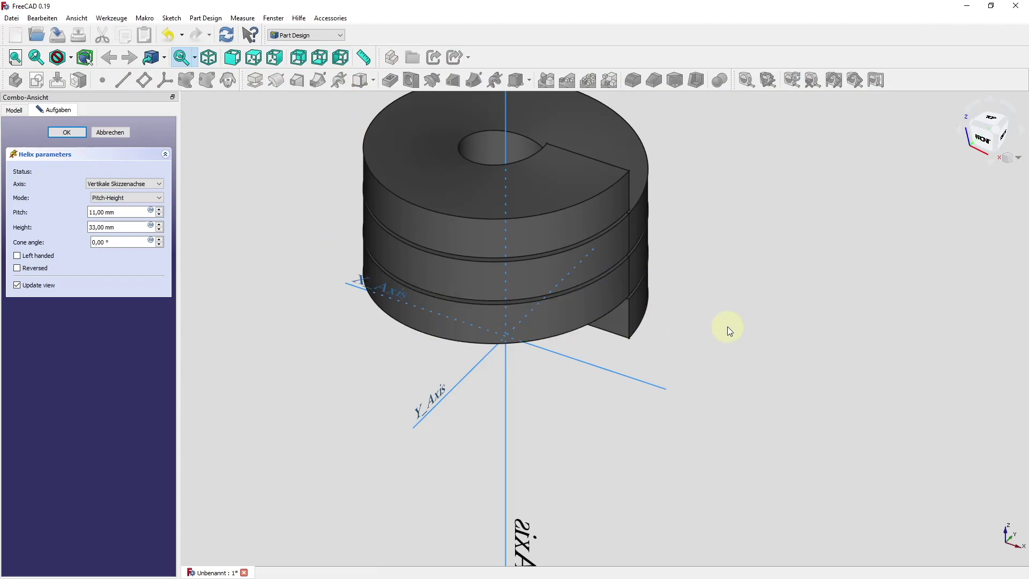
{"action": "mouse_move", "coordinate": [729, 329]}
{"action": "middle_mouse_down"}
{"action": "mouse_move", "coordinate": [707, 412]}
{"action": "mouse_move", "coordinate": [708, 384]}
{"action": "middle_mouse_up"}
{"action": "middle_click_drag", "start_coordinate": [707, 347], "coordinate": [666, 375]}
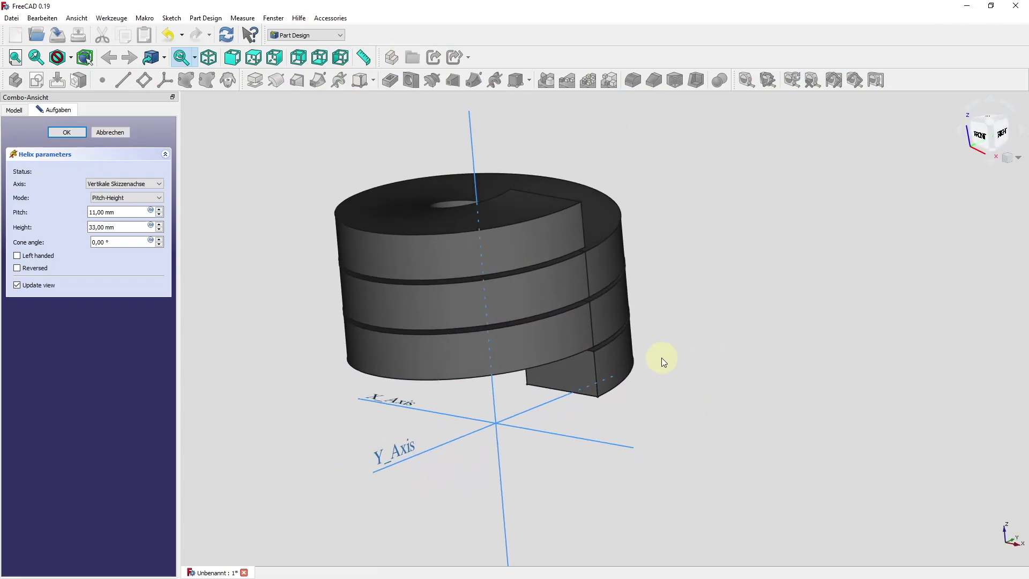
{"action": "middle_click_drag", "start_coordinate": [661, 358], "coordinate": [680, 395]}
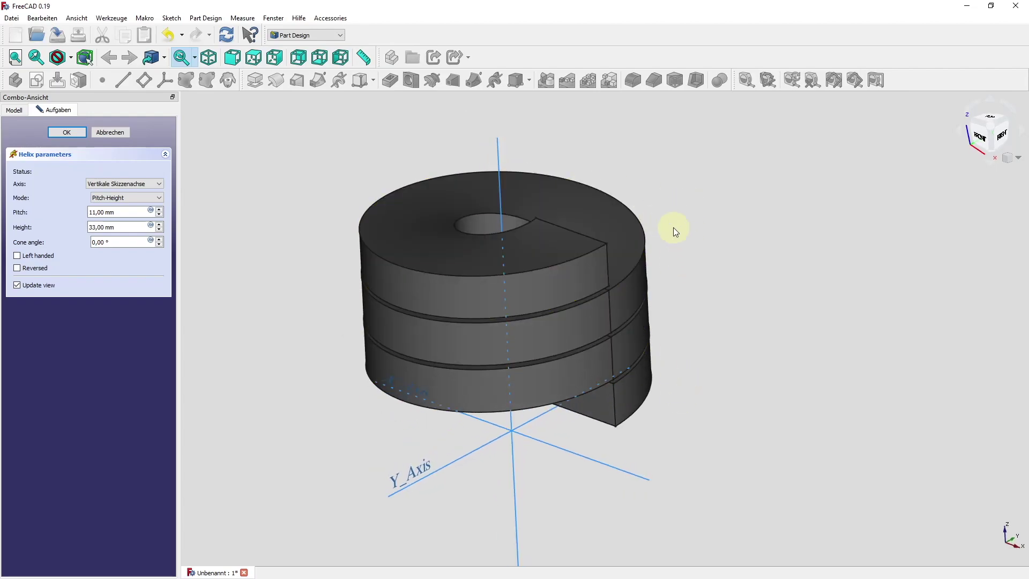
{"action": "left_click", "coordinate": [126, 185]}
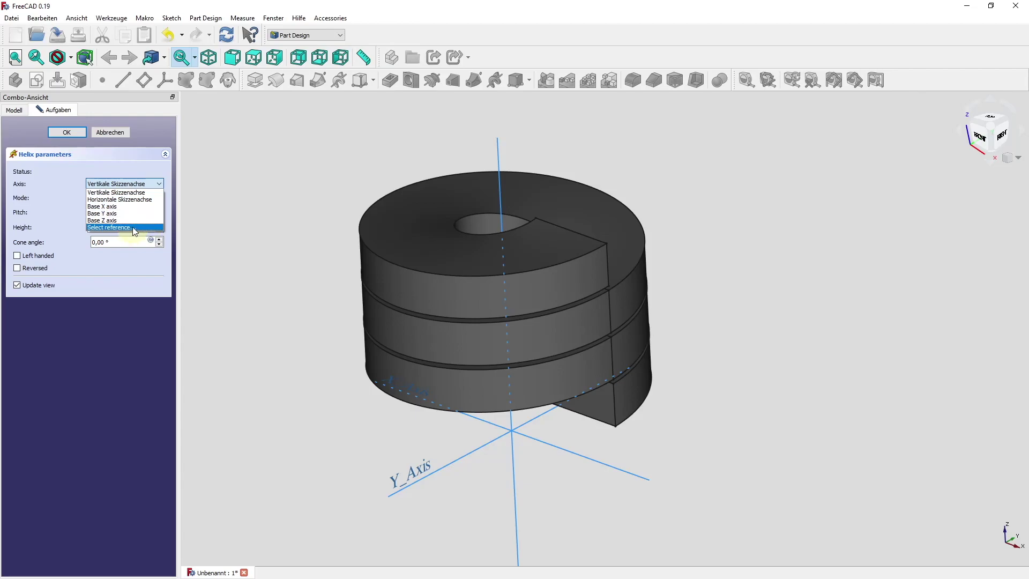
{"action": "left_click", "coordinate": [64, 179]}
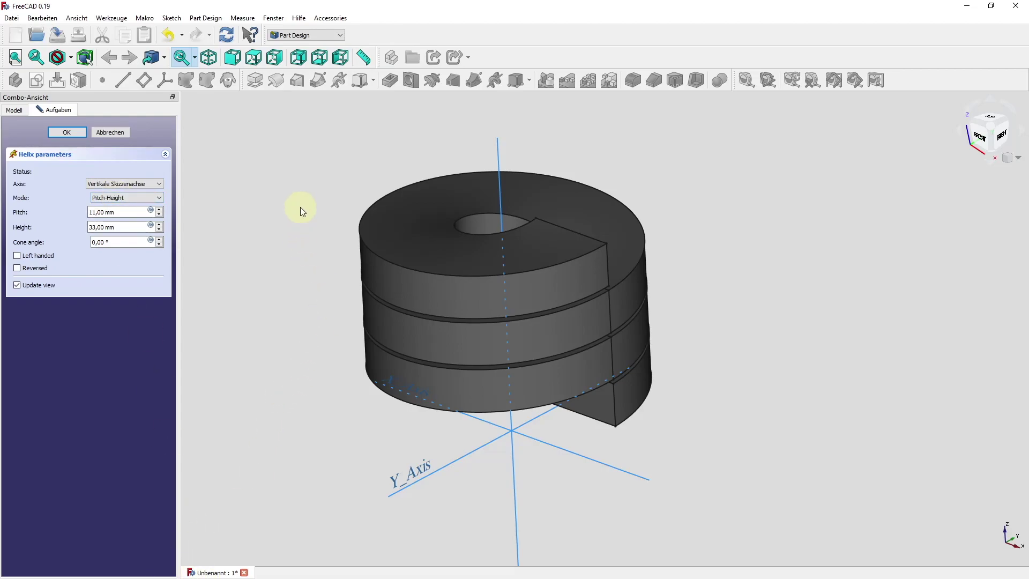
{"action": "scroll", "coordinate": [691, 332], "scroll_direction": "up", "scroll_amount": 2}
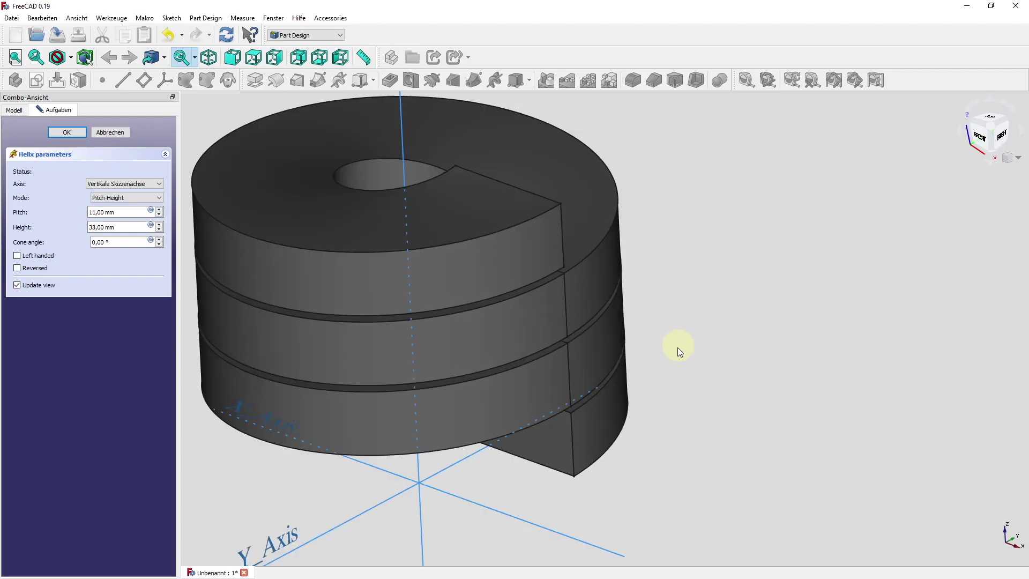
Step: Change the helix height from 33 mm to 150 mm and view the whole coil
{"action": "left_click", "coordinate": [571, 413]}
{"action": "left_click", "coordinate": [569, 342]}
{"action": "left_click", "coordinate": [663, 374]}
{"action": "scroll", "coordinate": [670, 373], "scroll_direction": "down", "scroll_amount": 3}
{"action": "scroll", "coordinate": [664, 377], "scroll_direction": "down", "scroll_amount": 2}
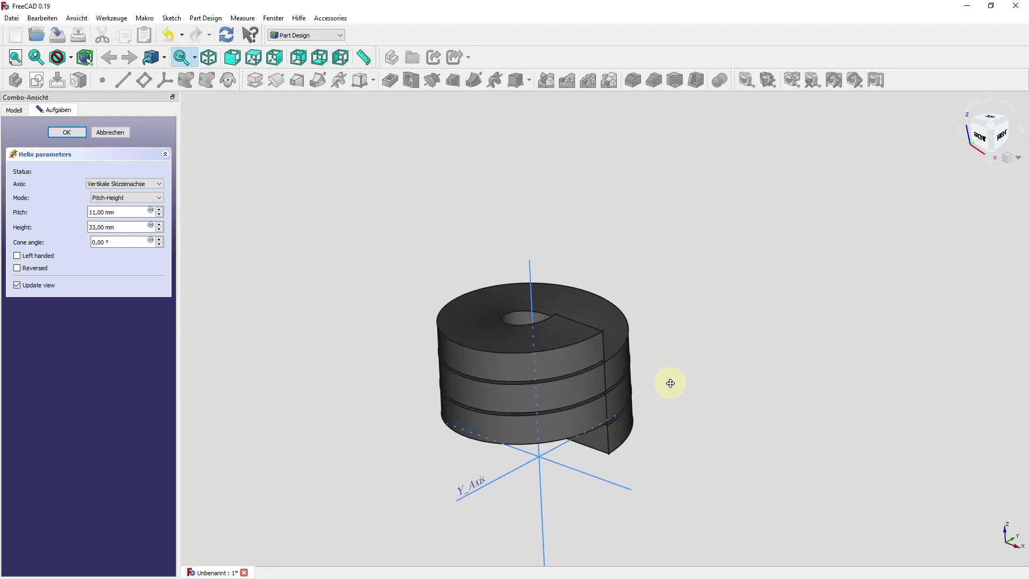
{"action": "triple_click", "coordinate": [99, 227]}
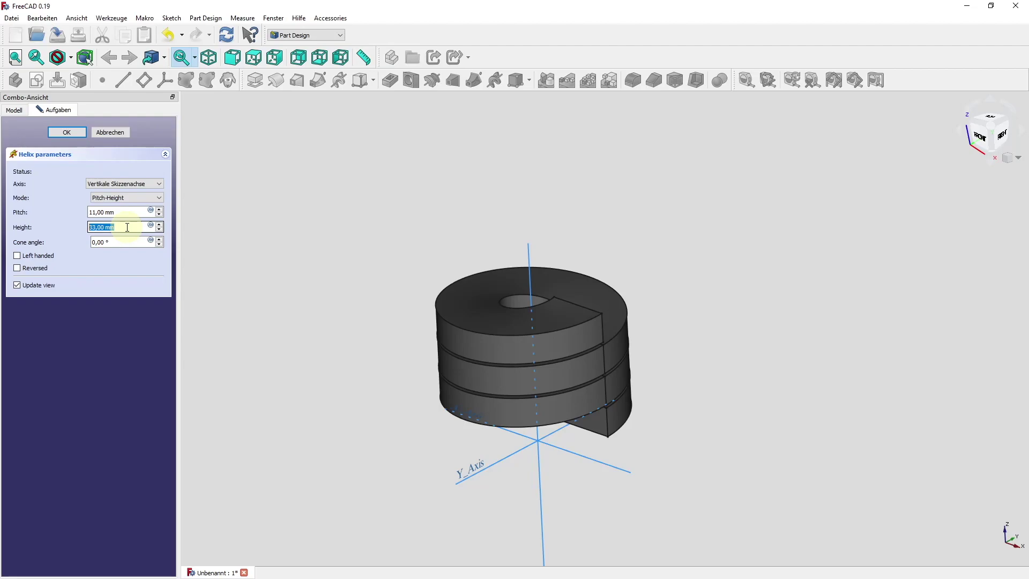
{"action": "type", "text": "15"}
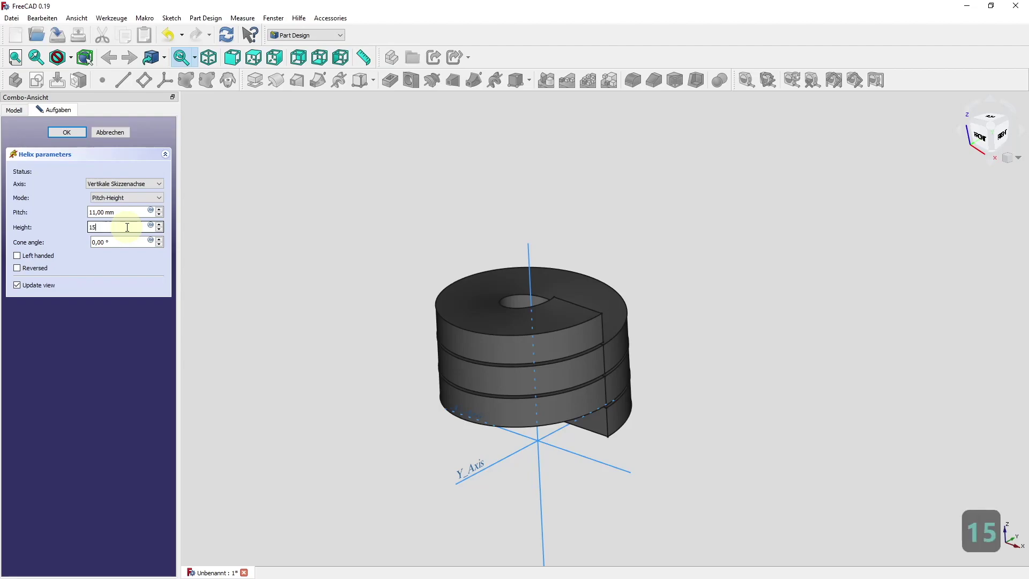
{"action": "type", "text": "0"}
{"action": "key", "text": "Tab"}
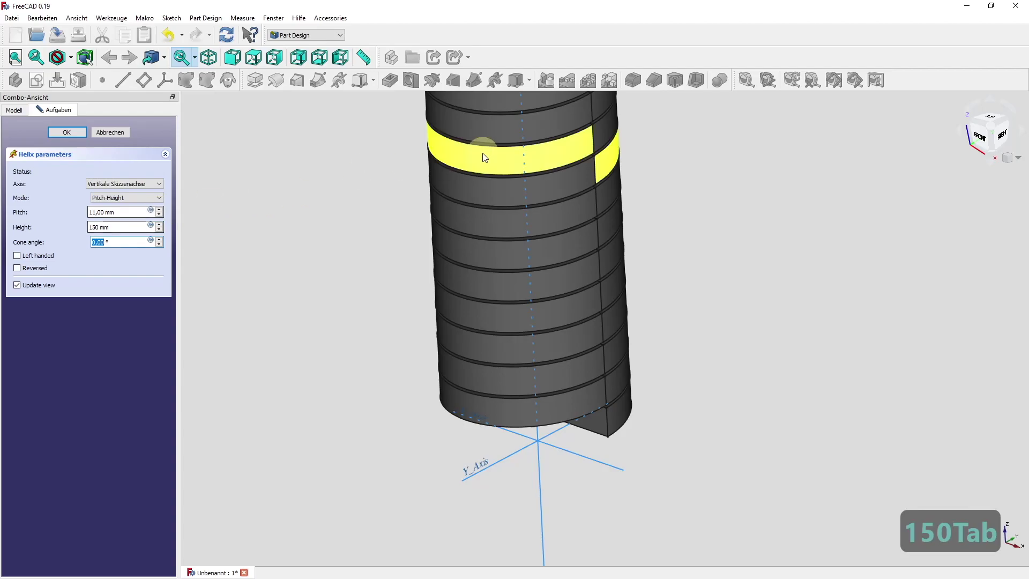
{"action": "scroll", "coordinate": [689, 320], "scroll_direction": "down", "scroll_amount": 2}
{"action": "middle_click_drag", "start_coordinate": [694, 282], "coordinate": [643, 372]}
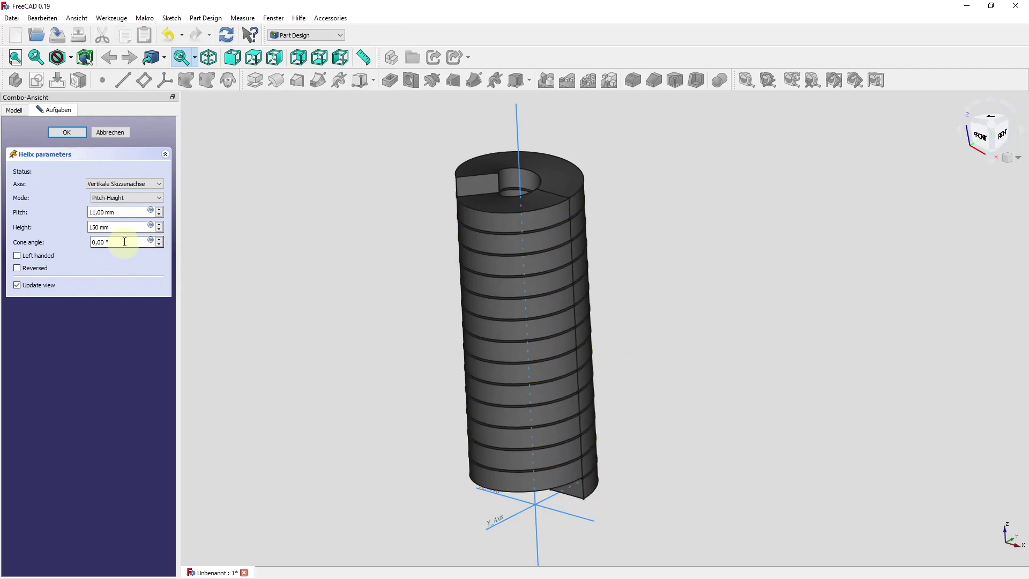
Step: Switch the helix to Pitch-Turns mode with 5 turns at 11 mm pitch
{"action": "left_click", "coordinate": [125, 199]}
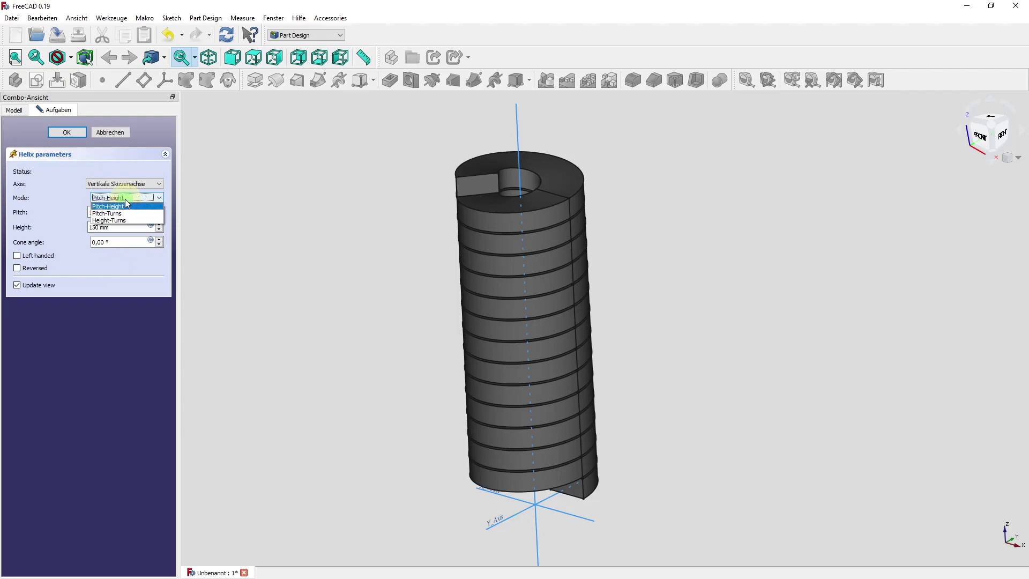
{"action": "left_click", "coordinate": [125, 213]}
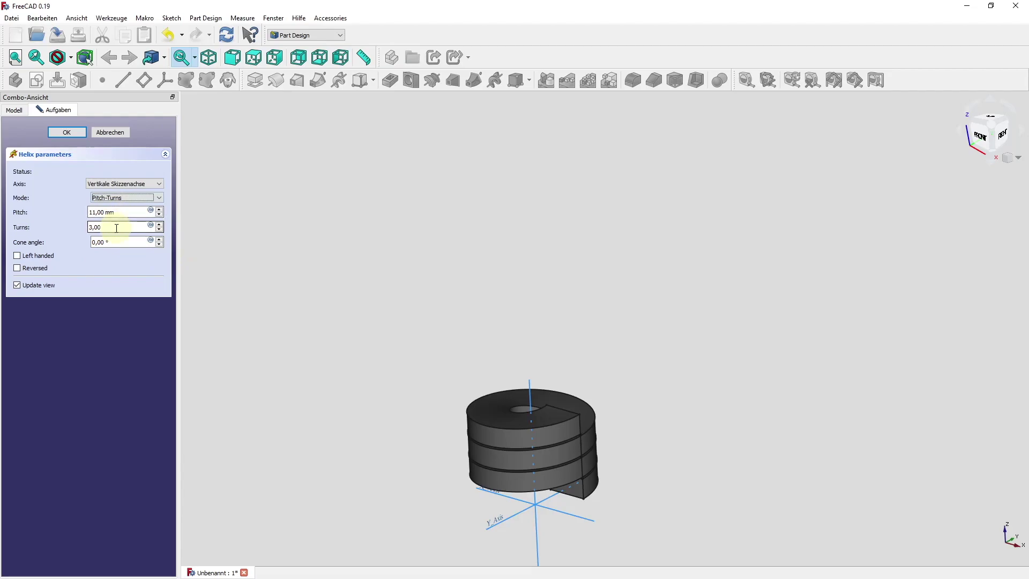
{"action": "scroll", "coordinate": [116, 228], "scroll_direction": "up", "scroll_amount": 1}
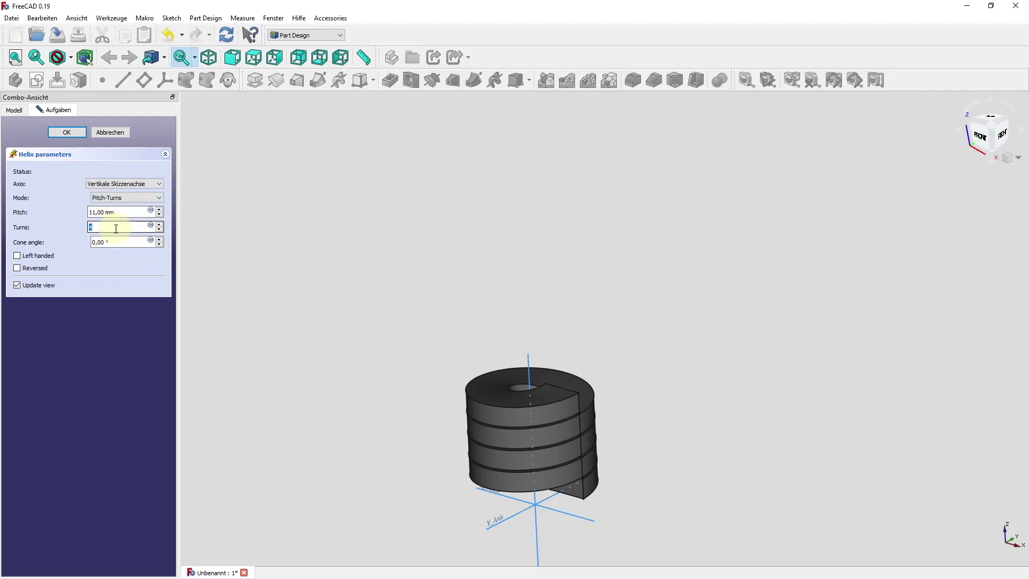
{"action": "type", "text": "5"}
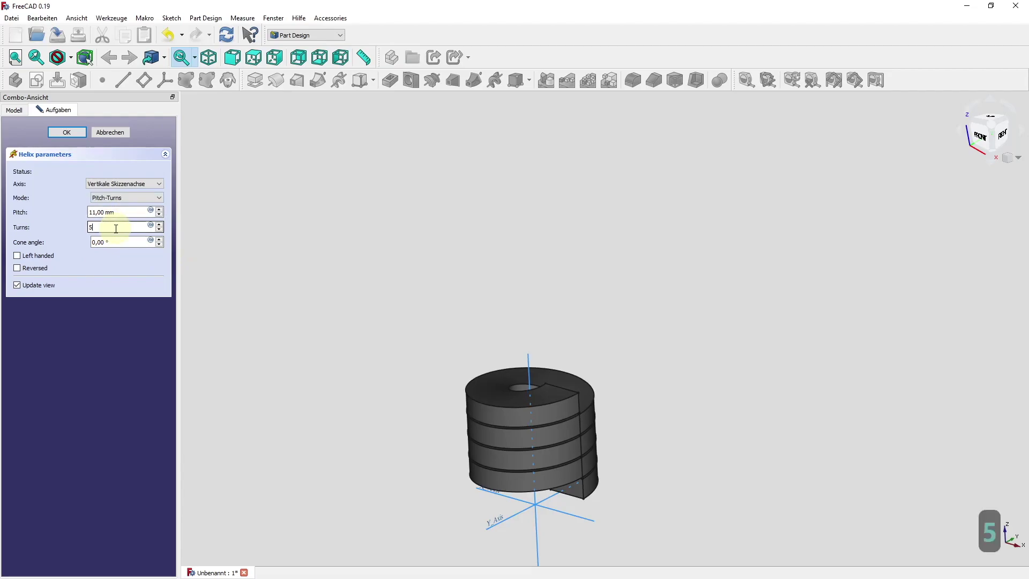
{"action": "key", "text": "Tab"}
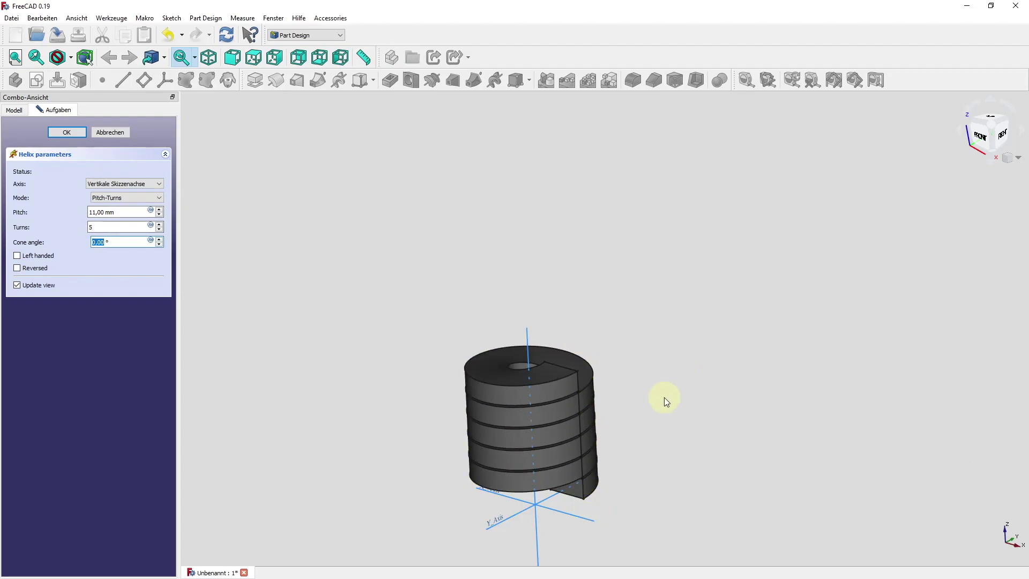
{"action": "left_click", "coordinate": [141, 198]}
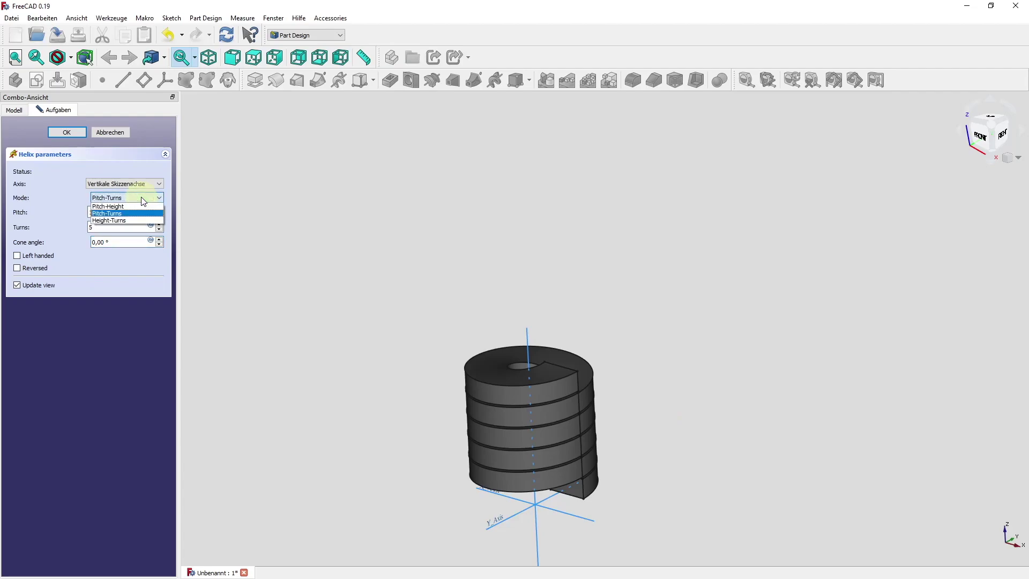
Step: Switch the helix to Height-Turns mode with a 150 mm height
{"action": "left_click", "coordinate": [126, 221]}
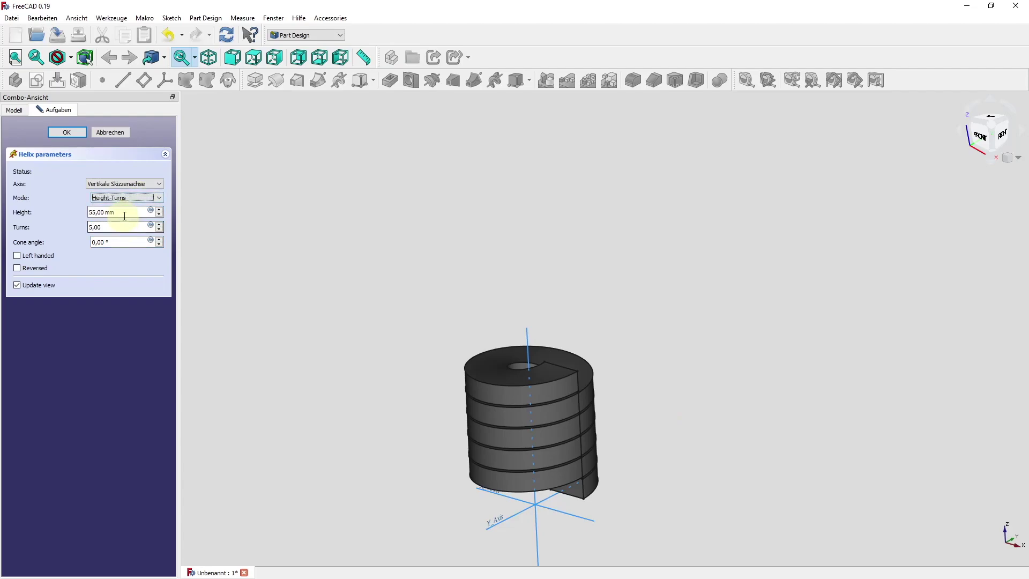
{"action": "double_click", "coordinate": [121, 213]}
{"action": "type", "text": "1"}
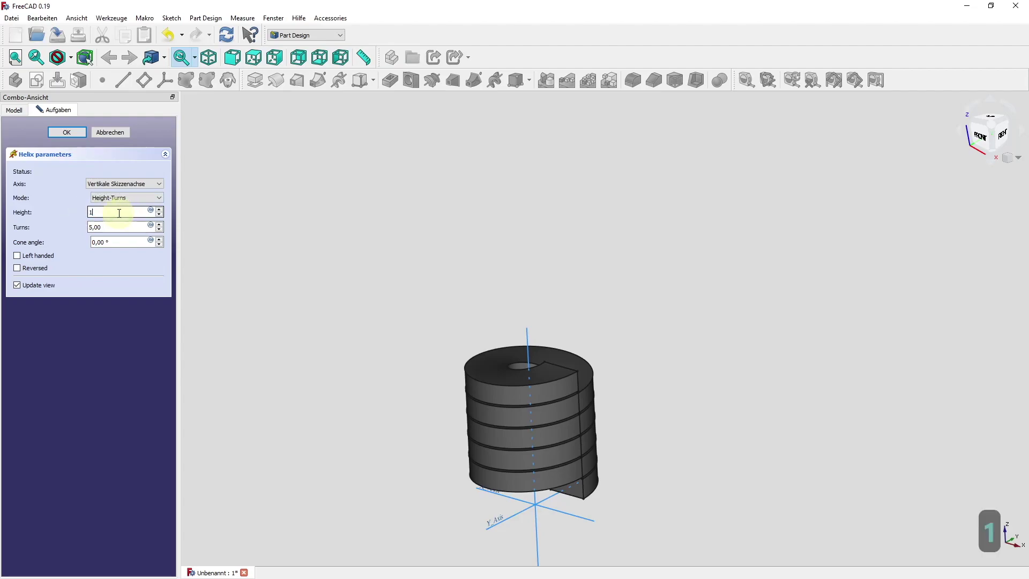
{"action": "type", "text": "50"}
{"action": "key", "text": "Tab"}
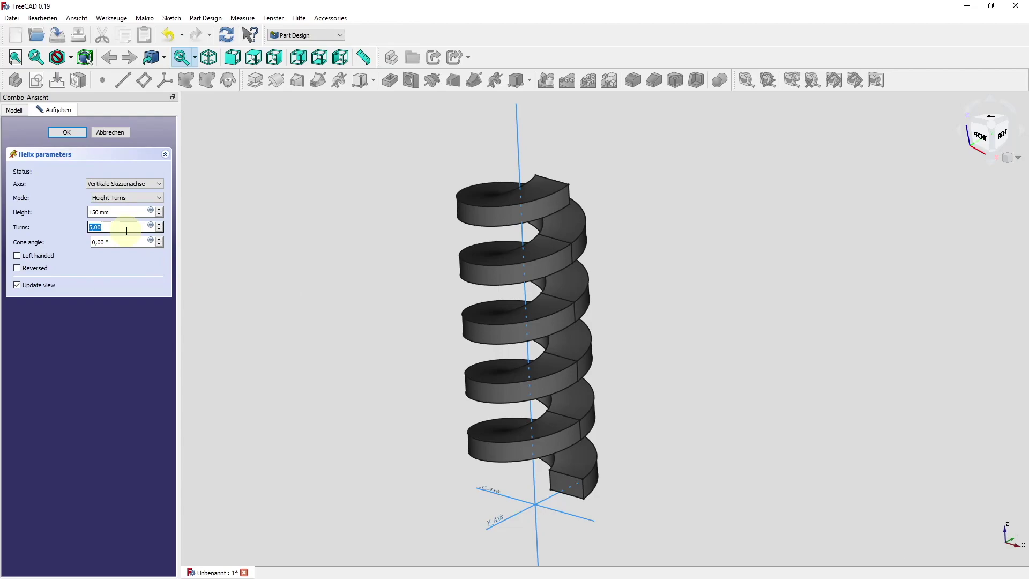
Step: Try 2 and then 1 turns before settling on 4 helix turns
{"action": "type", "text": "2"}
{"action": "key", "text": "Tab"}
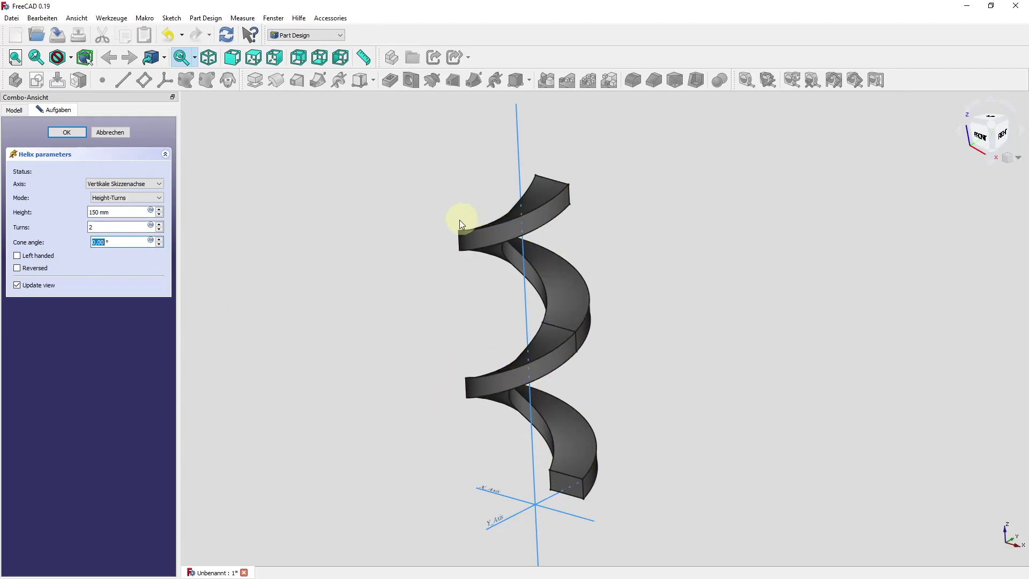
{"action": "double_click", "coordinate": [128, 228]}
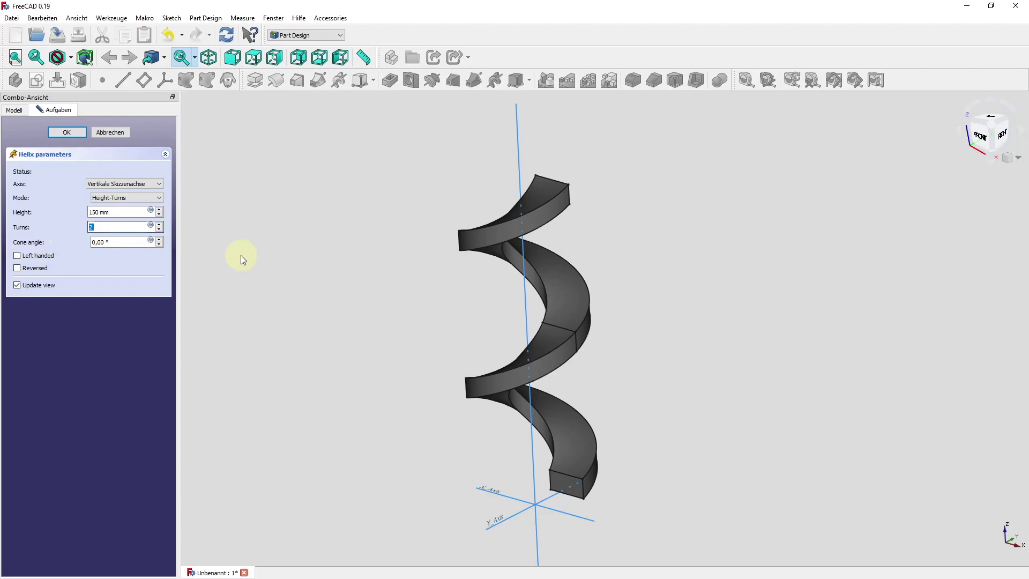
{"action": "type", "text": "1"}
{"action": "key", "text": "Tab"}
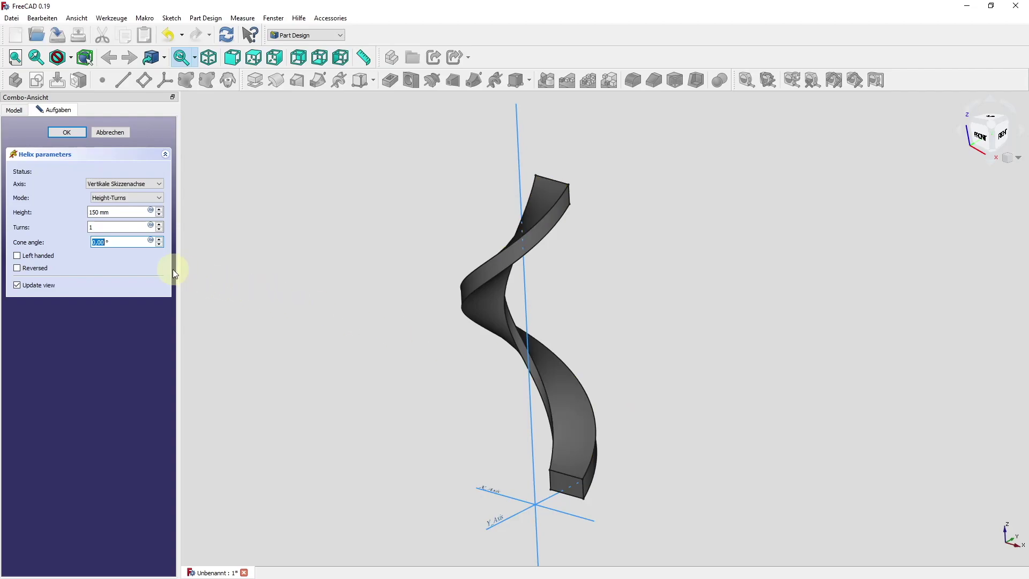
{"action": "scroll", "coordinate": [113, 224], "scroll_direction": "up", "scroll_amount": 2}
{"action": "type", "text": "4"}
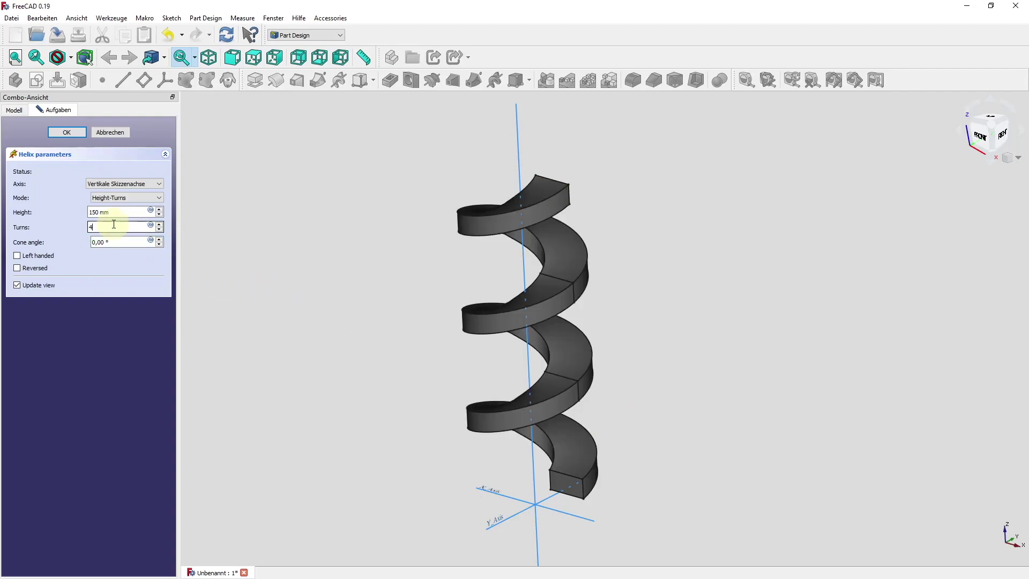
{"action": "key", "text": "Tab"}
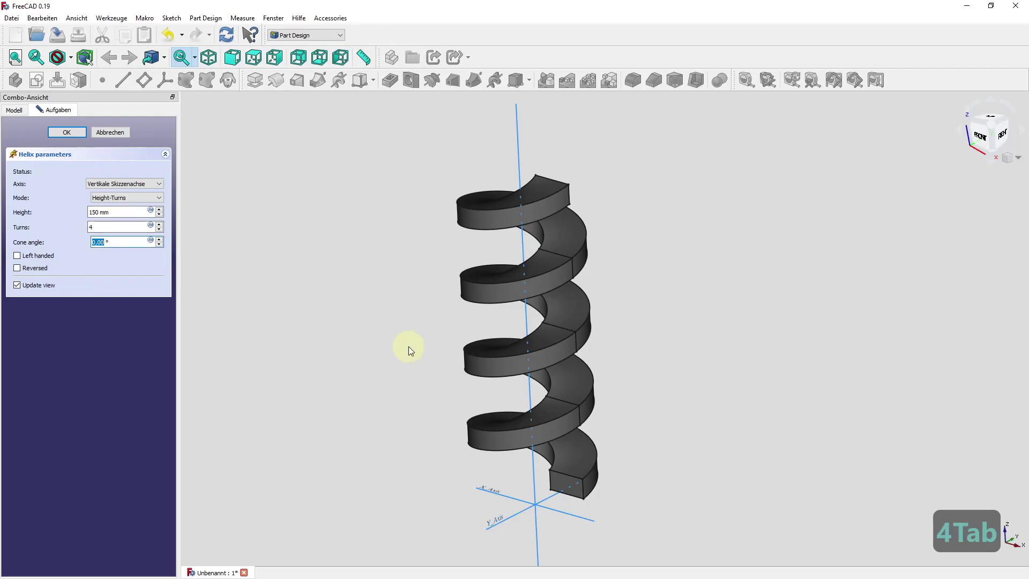
Step: Toggle Left handed and Reversed on and off, leaving a right-handed, upward helix
{"action": "mouse_move", "coordinate": [400, 350]}
{"action": "middle_mouse_down"}
{"action": "mouse_move", "coordinate": [364, 364]}
{"action": "mouse_move", "coordinate": [390, 375]}
{"action": "middle_mouse_up"}
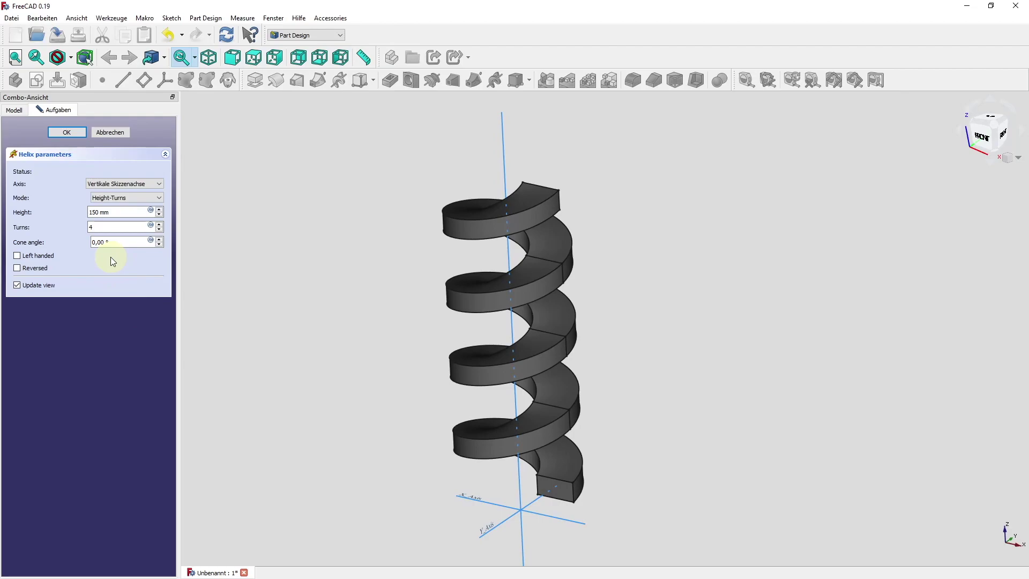
{"action": "left_click", "coordinate": [43, 259]}
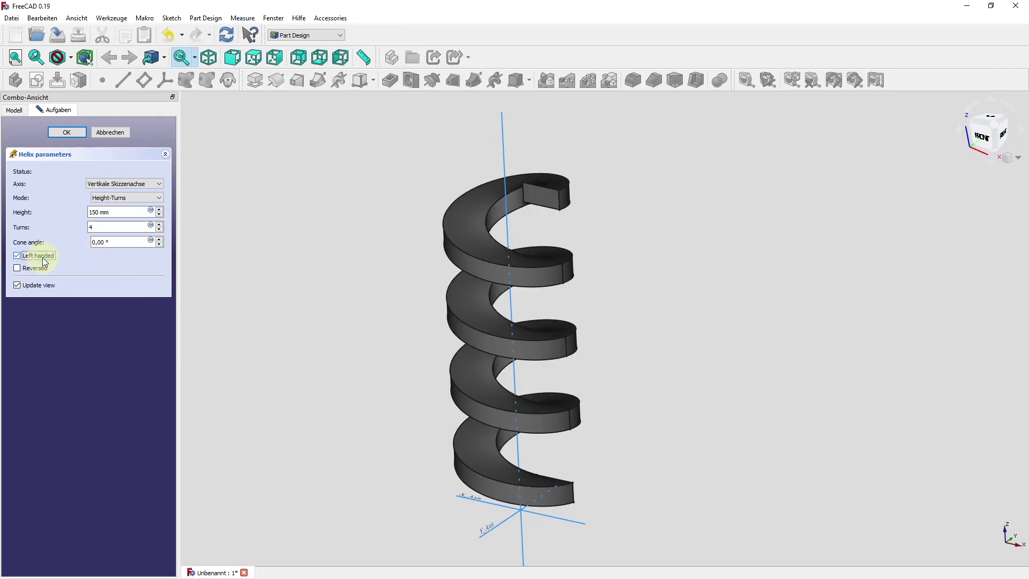
{"action": "left_click", "coordinate": [45, 262]}
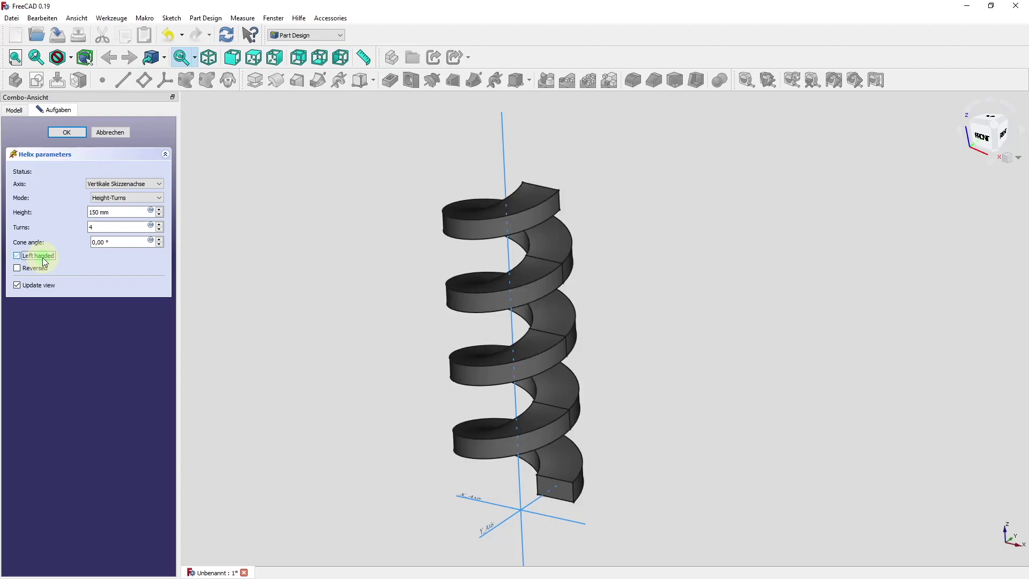
{"action": "left_click", "coordinate": [27, 272]}
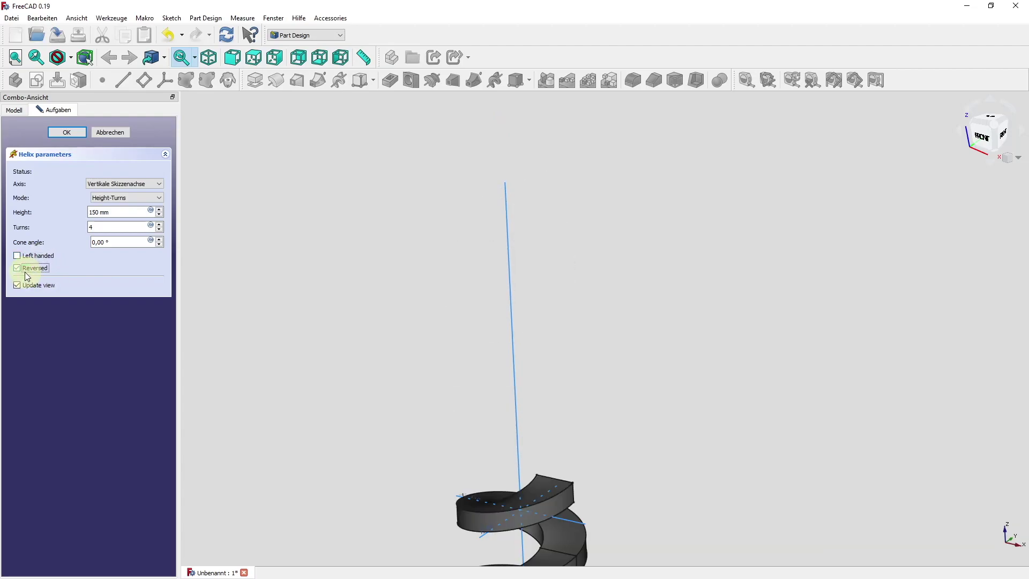
{"action": "left_click", "coordinate": [27, 275]}
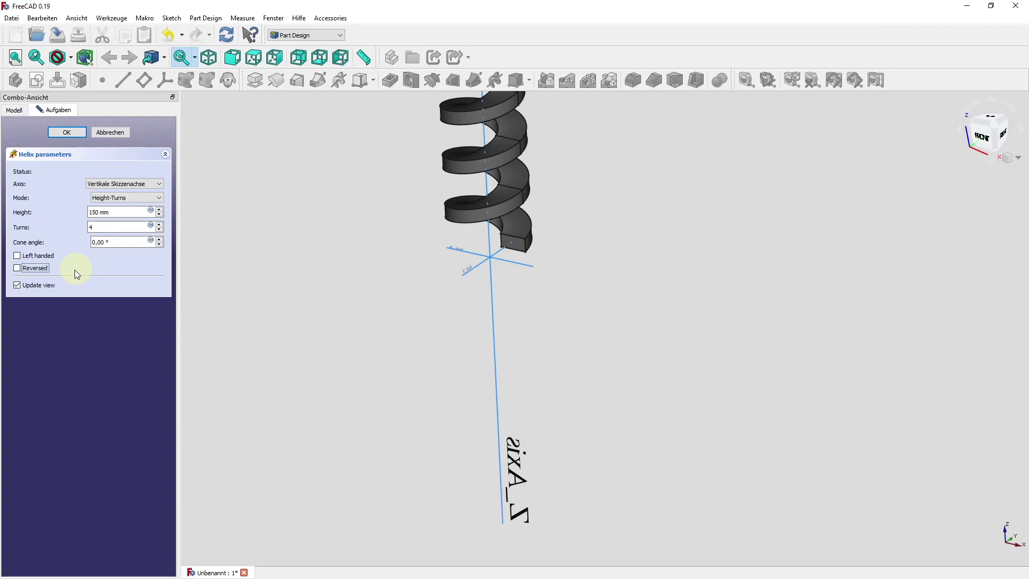
{"action": "mouse_move", "coordinate": [333, 293]}
{"action": "middle_mouse_down"}
{"action": "mouse_move", "coordinate": [347, 423]}
{"action": "mouse_move", "coordinate": [355, 376]}
{"action": "middle_mouse_up"}
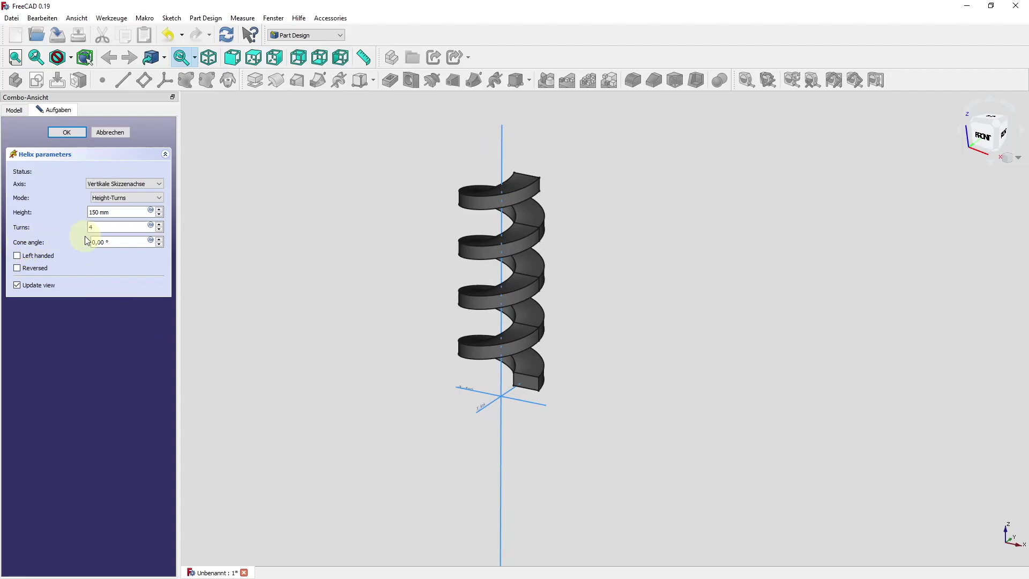
Step: Cancel the helix, then edit the circle sketch and move its 6 mm diameter label
{"action": "left_click", "coordinate": [110, 133]}
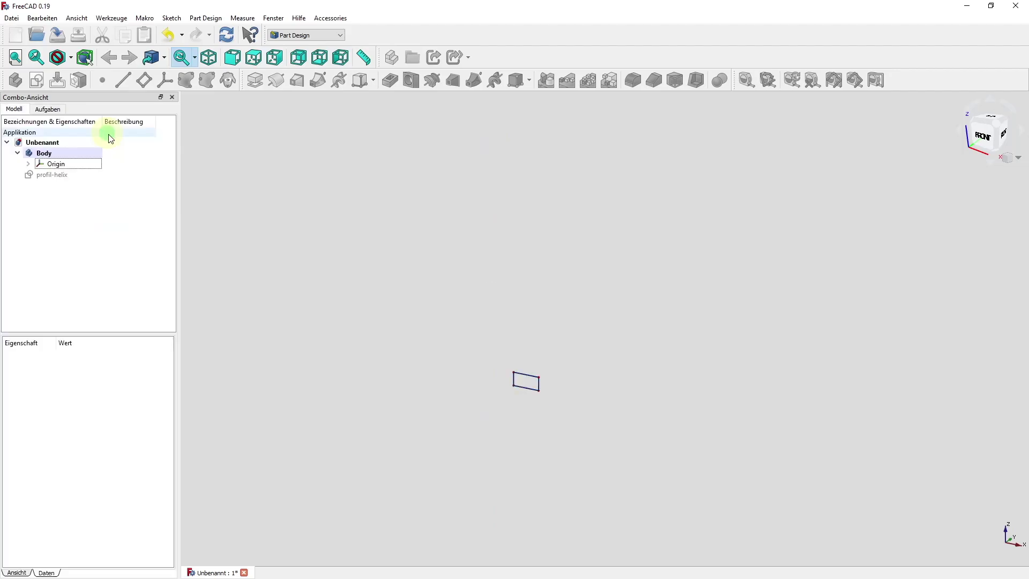
{"action": "double_click", "coordinate": [74, 180]}
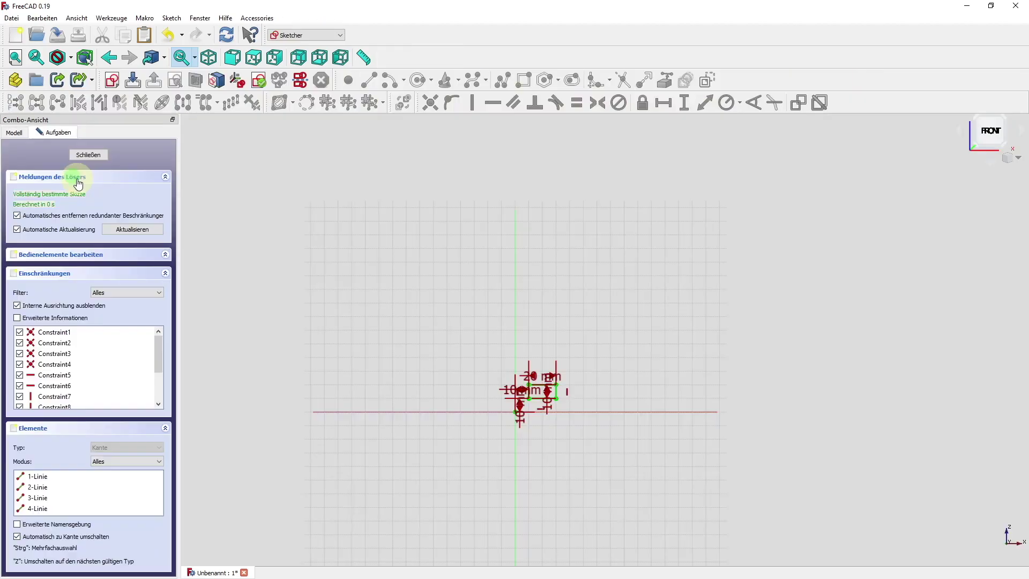
{"action": "scroll", "coordinate": [593, 385], "scroll_direction": "up", "scroll_amount": 2}
{"action": "scroll", "coordinate": [532, 323], "scroll_direction": "up", "scroll_amount": 2}
{"action": "scroll", "coordinate": [532, 324], "scroll_direction": "up", "scroll_amount": 4}
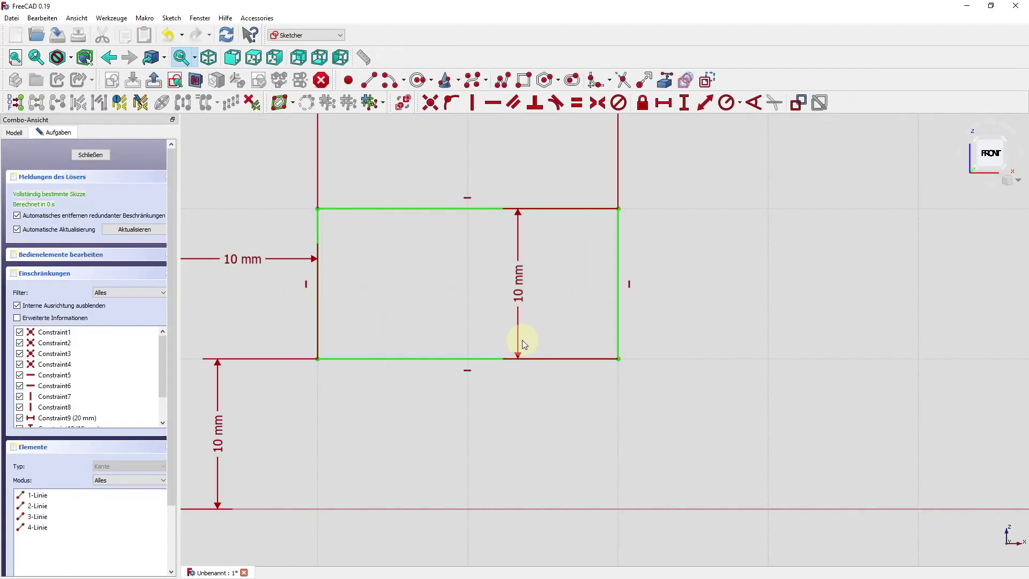
{"action": "scroll", "coordinate": [522, 340], "scroll_direction": "down", "scroll_amount": 3}
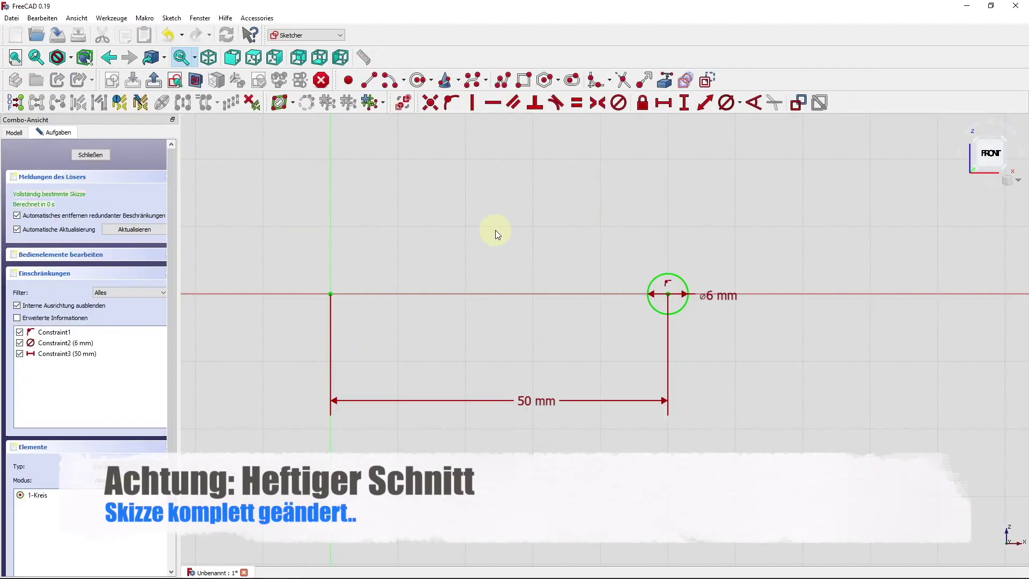
{"action": "left_click_drag", "start_coordinate": [712, 299], "coordinate": [783, 260]}
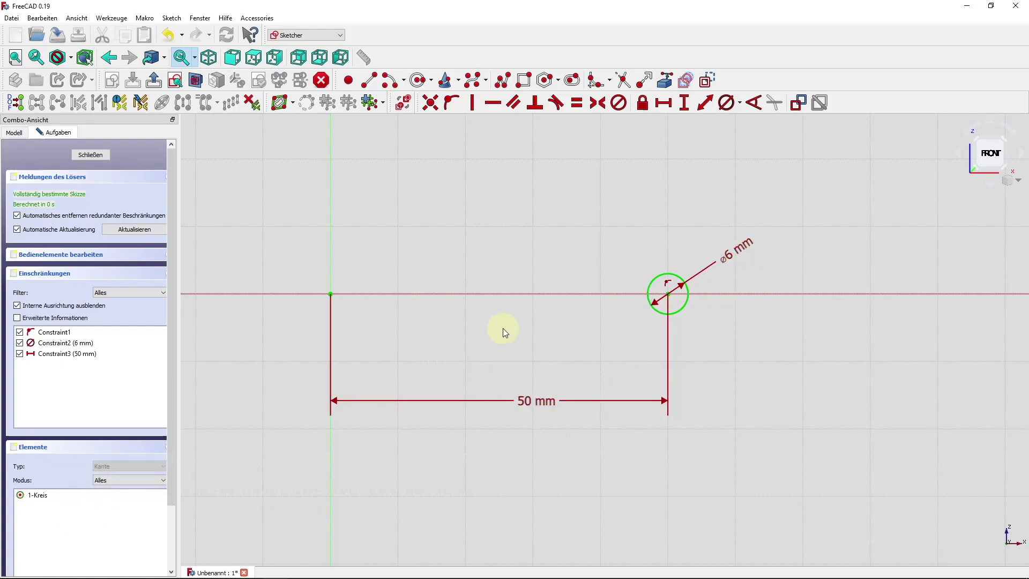
{"action": "left_click", "coordinate": [85, 154]}
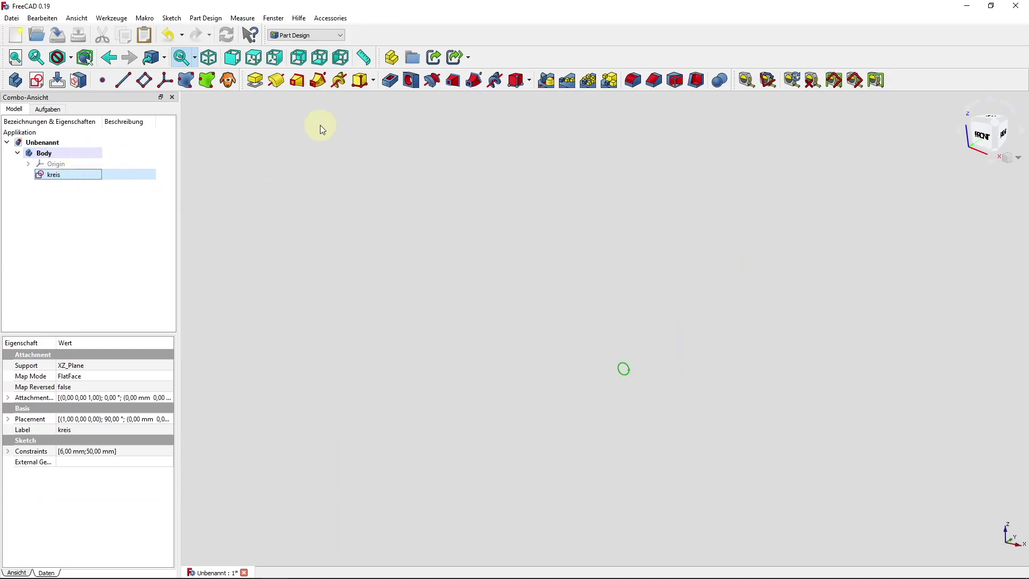
Step: Create an additive helix from kreis around the base Z axis in Height-Turns mode
{"action": "left_click", "coordinate": [336, 82]}
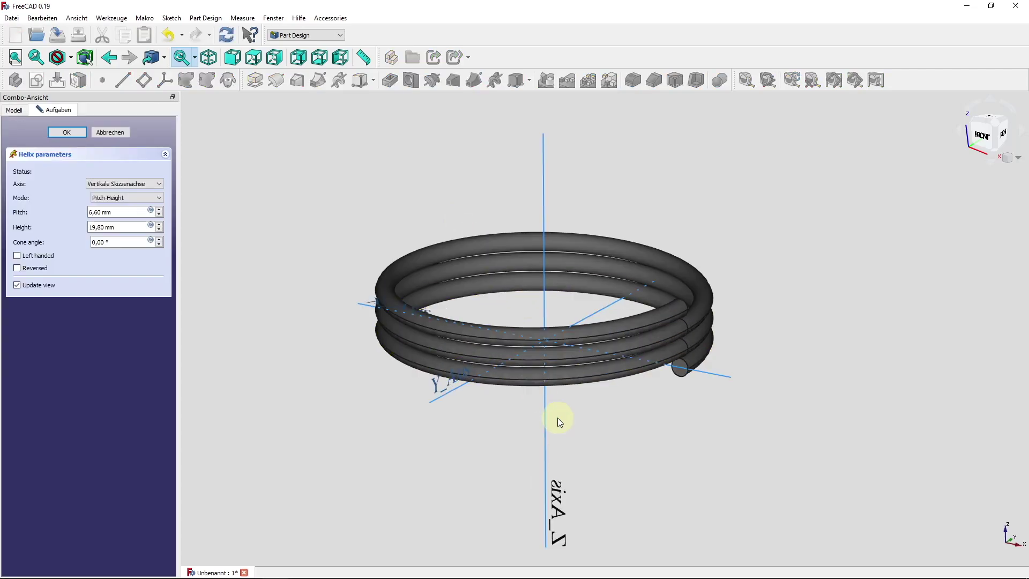
{"action": "left_click", "coordinate": [140, 184]}
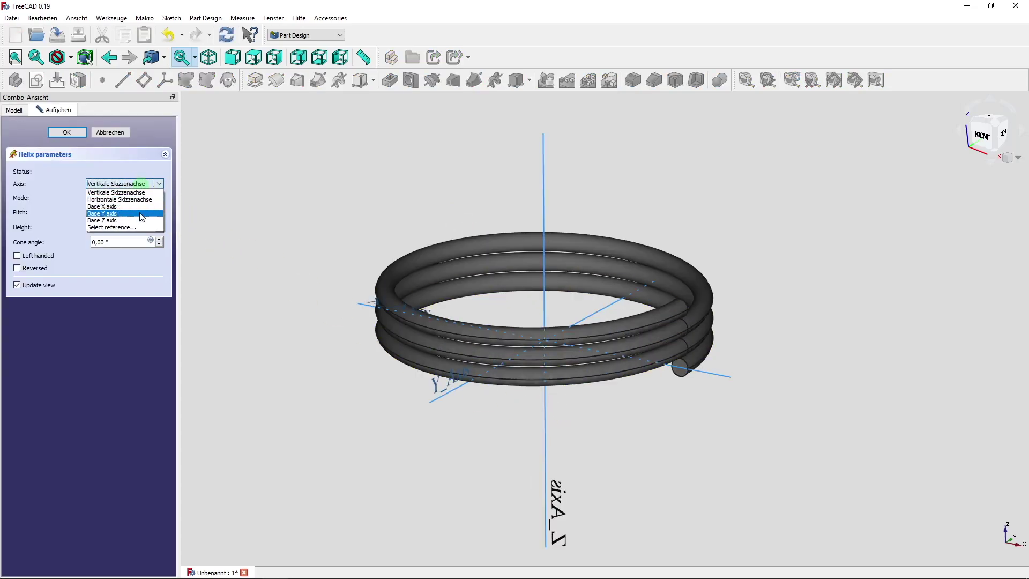
{"action": "left_click", "coordinate": [135, 220]}
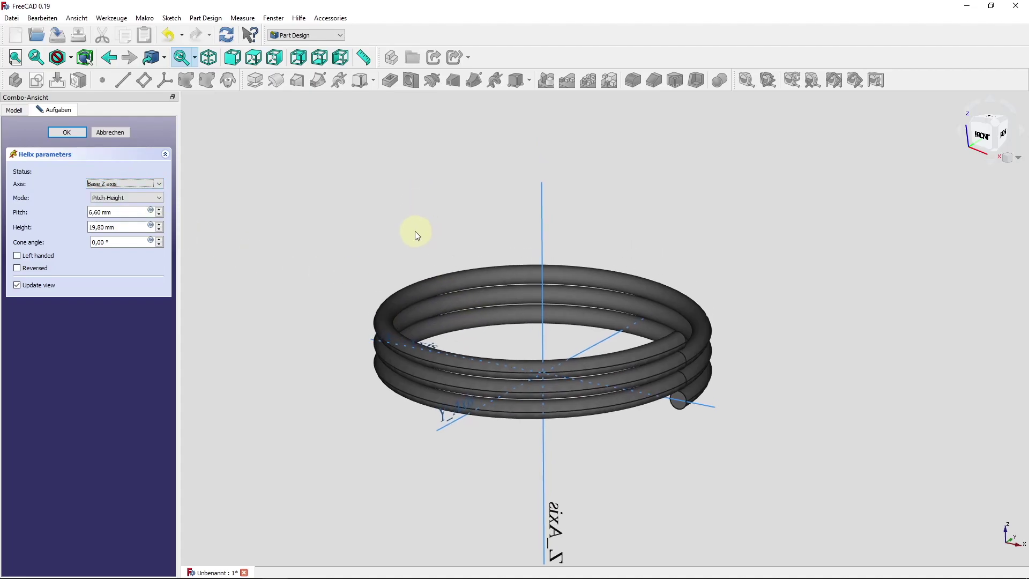
{"action": "left_click", "coordinate": [134, 199]}
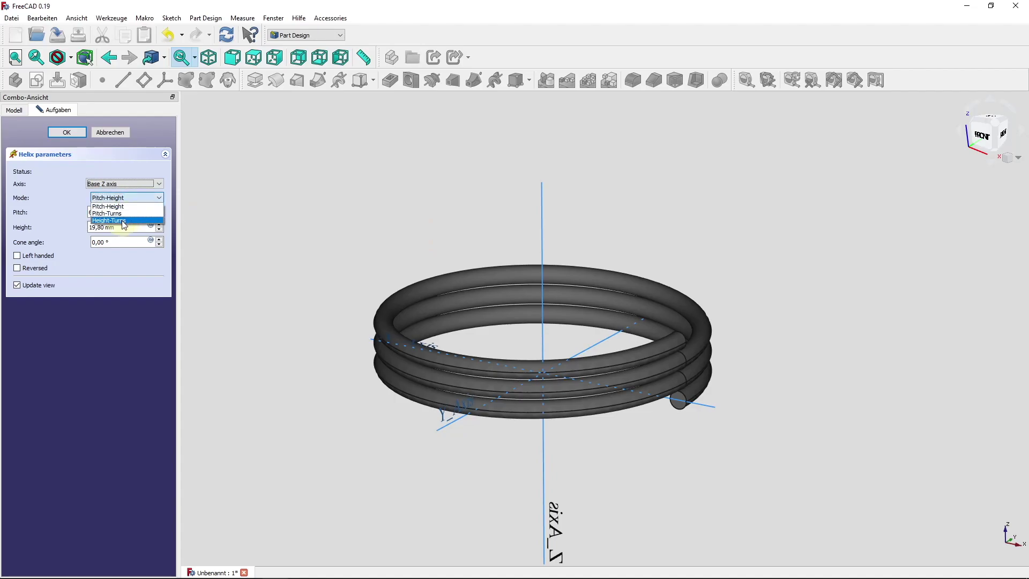
{"action": "left_click", "coordinate": [123, 221]}
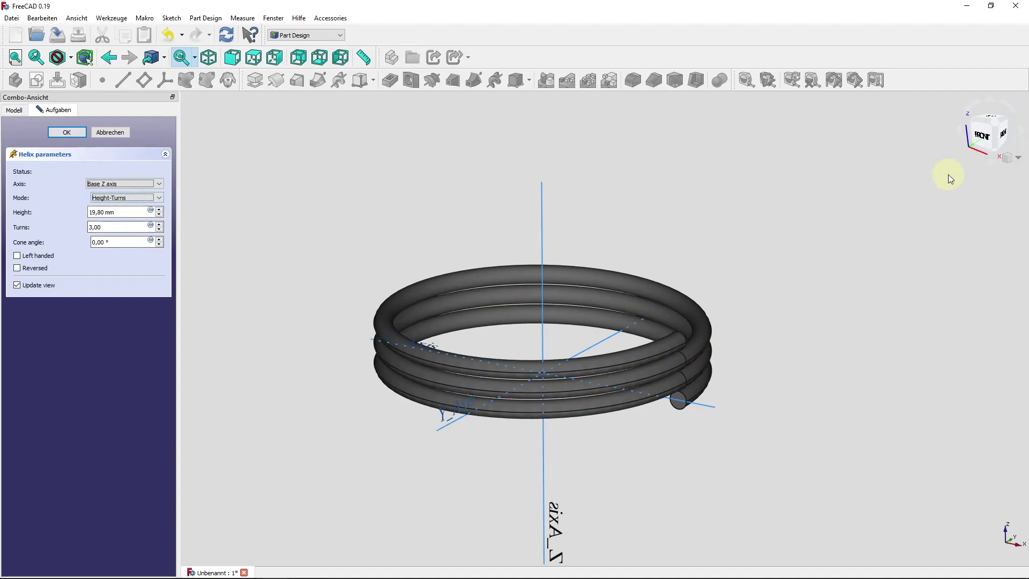
Step: Set the helix height to 120 mm, viewing it from the front
{"action": "left_click", "coordinate": [981, 143]}
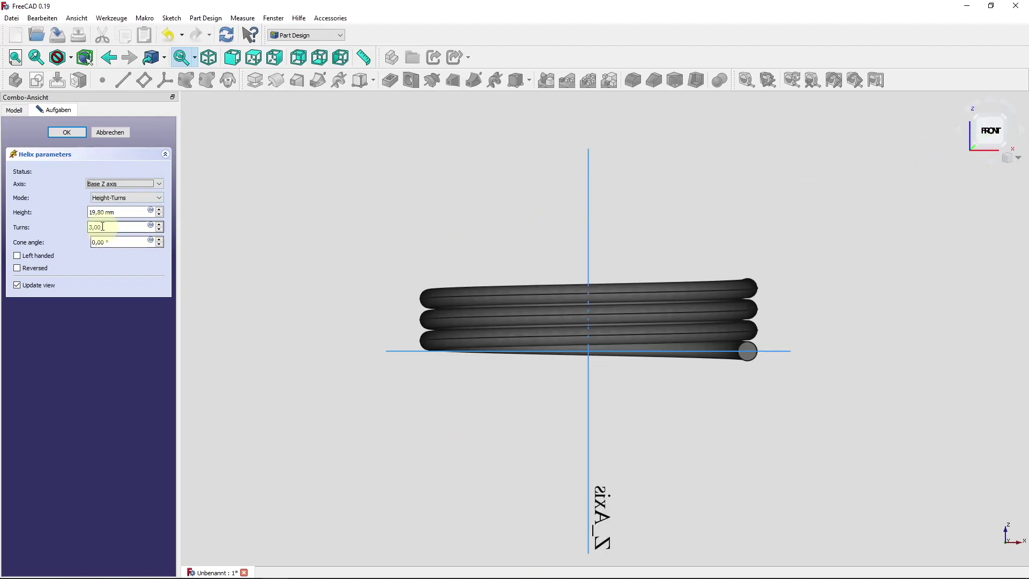
{"action": "left_click_drag", "start_coordinate": [130, 213], "coordinate": [89, 212]}
{"action": "key", "text": "BackSpace"}
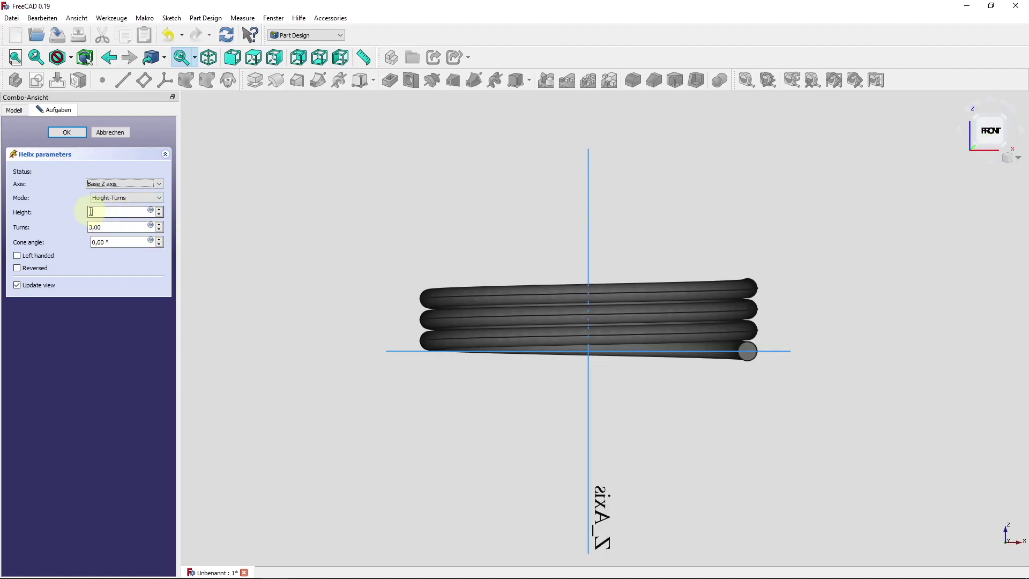
{"action": "type", "text": "120"}
{"action": "key", "text": "Tab"}
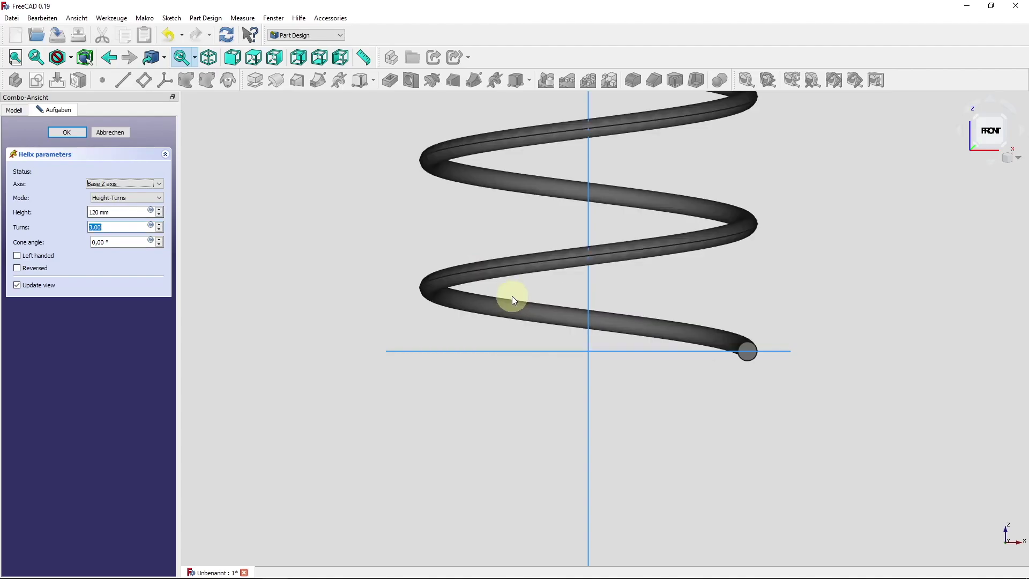
{"action": "scroll", "coordinate": [509, 294], "scroll_direction": "down", "scroll_amount": 2}
{"action": "middle_click_drag", "start_coordinate": [510, 294], "coordinate": [408, 386]}
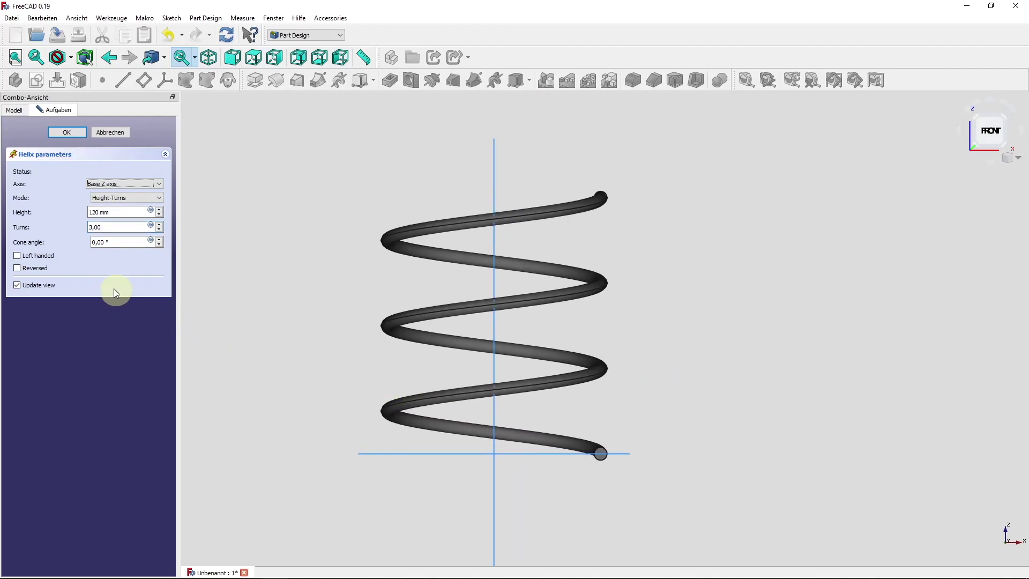
Step: Give the helix 6 turns and orbit to view the spring in perspective
{"action": "left_click_drag", "start_coordinate": [87, 227], "coordinate": [98, 229]}
{"action": "type", "text": "6"}
{"action": "key", "text": "Tab"}
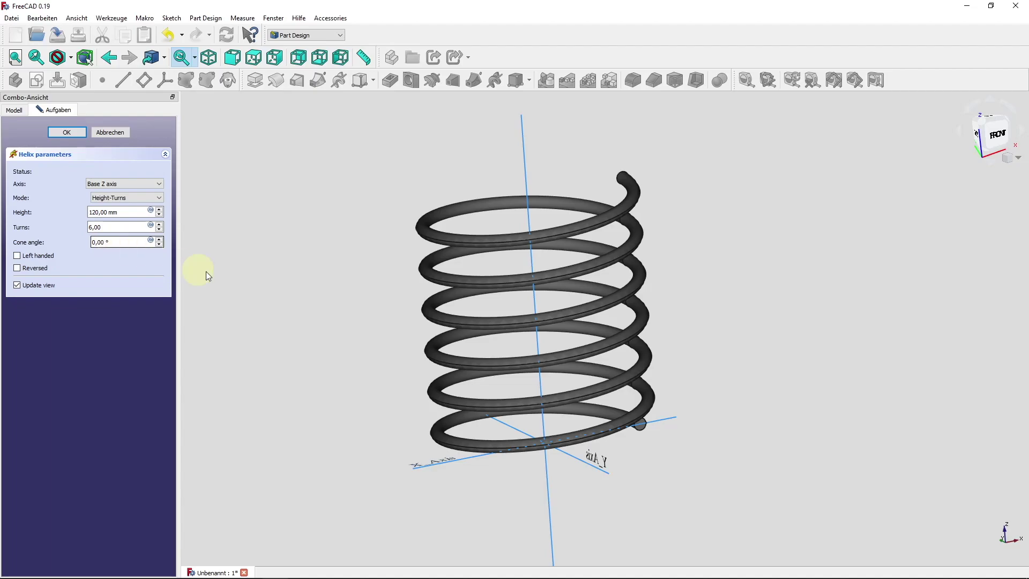
{"action": "middle_click_drag", "start_coordinate": [333, 322], "coordinate": [362, 326]}
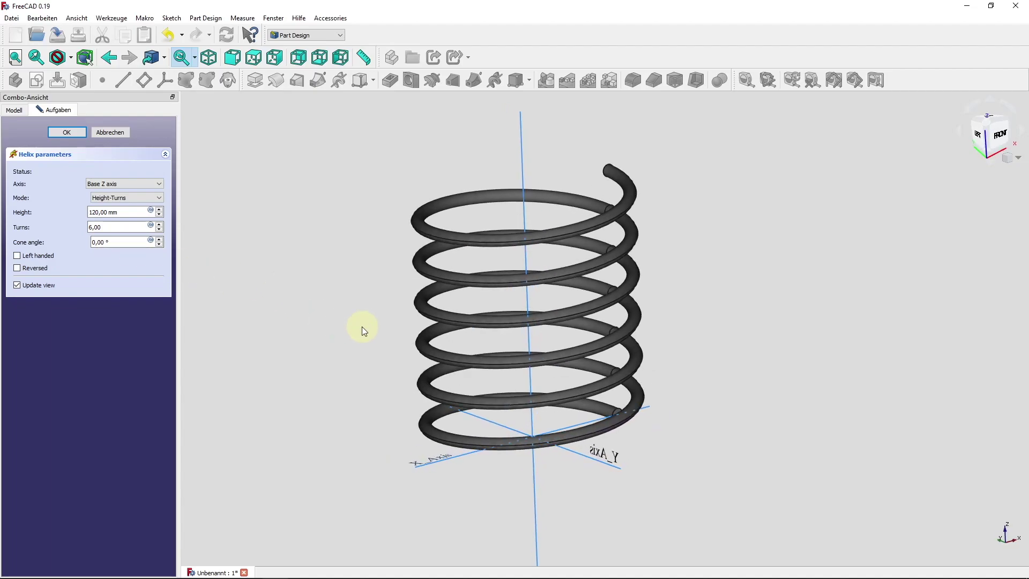
{"action": "scroll", "coordinate": [356, 250], "scroll_direction": "up", "scroll_amount": 2}
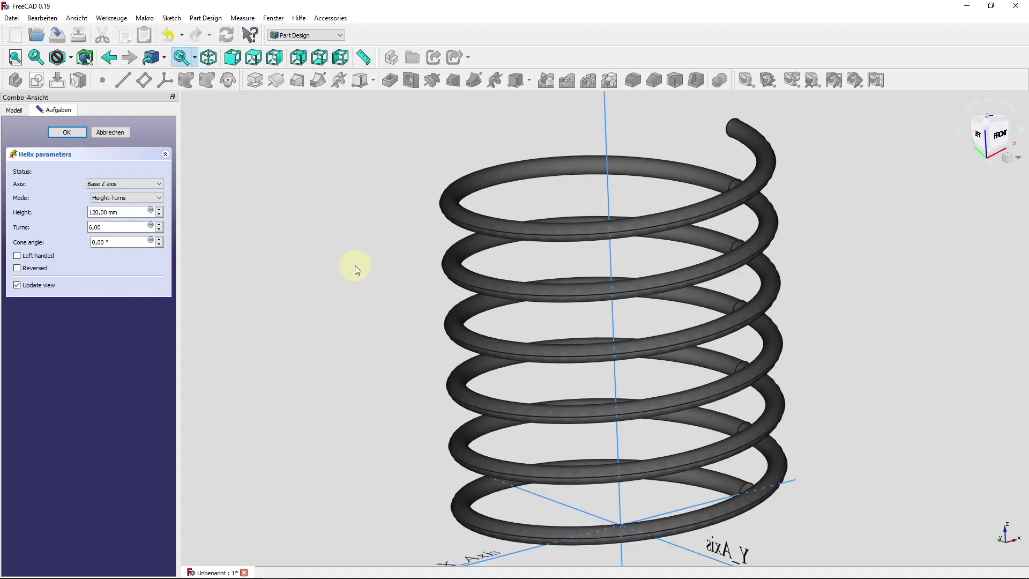
{"action": "scroll", "coordinate": [355, 266], "scroll_direction": "down", "scroll_amount": 3}
{"action": "mouse_move", "coordinate": [569, 400]}
{"action": "middle_mouse_down"}
{"action": "mouse_move", "coordinate": [578, 375]}
{"action": "mouse_move", "coordinate": [574, 409]}
{"action": "middle_mouse_up"}
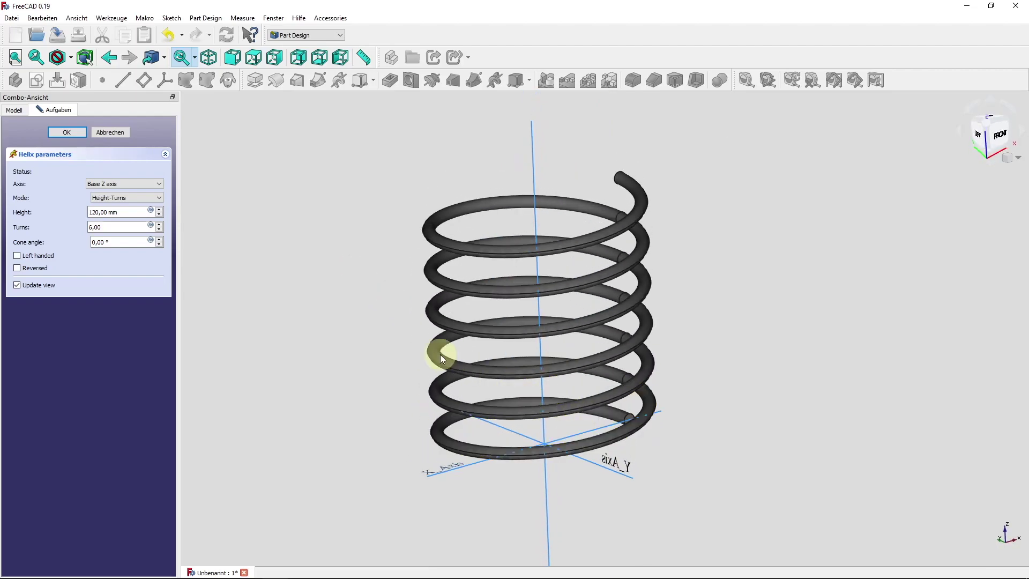
Step: Try a 15° cone angle and inspect the tapered spring from the front
{"action": "left_click_drag", "start_coordinate": [127, 241], "coordinate": [85, 244]}
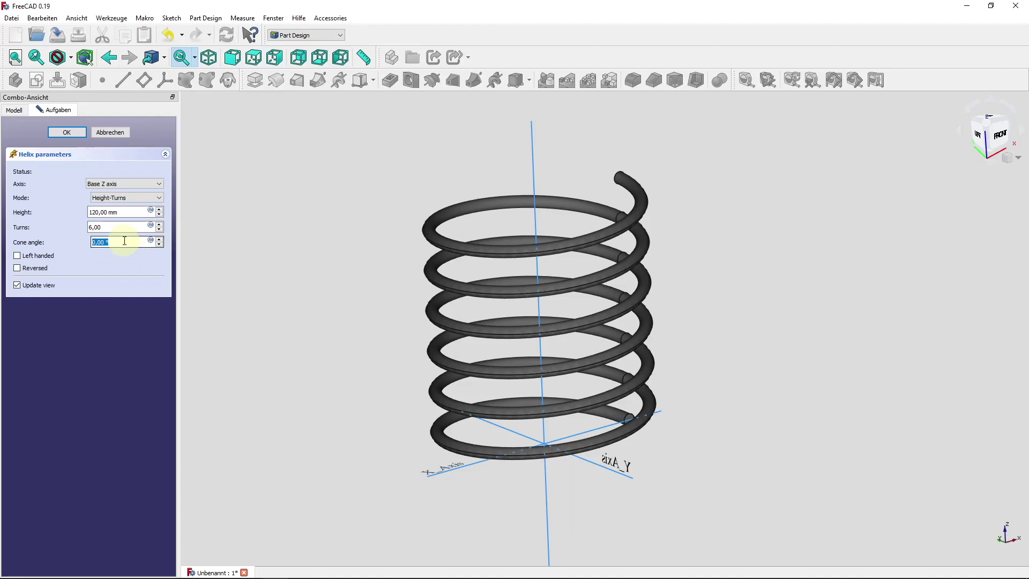
{"action": "type", "text": "15"}
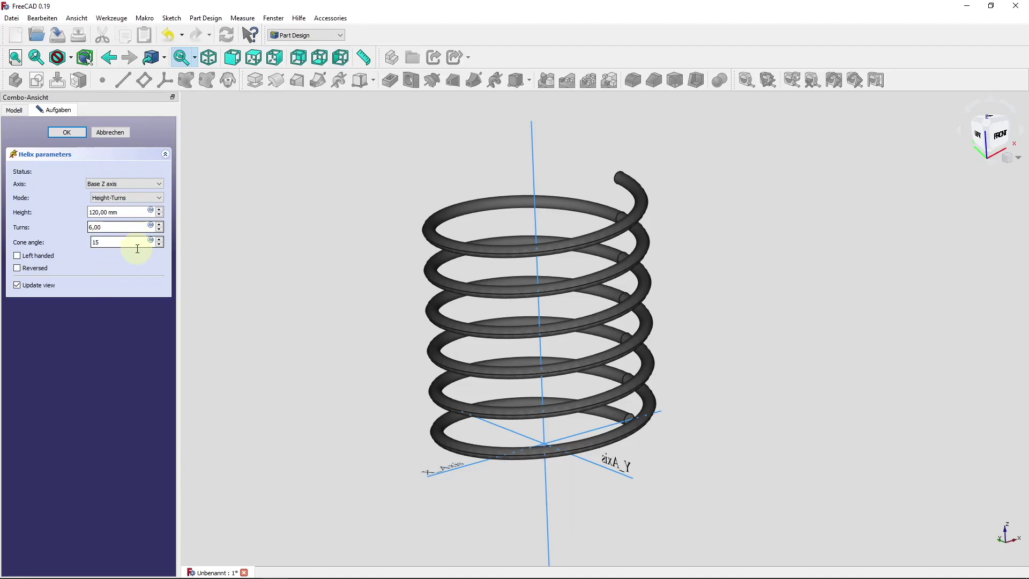
{"action": "key", "text": "Tab"}
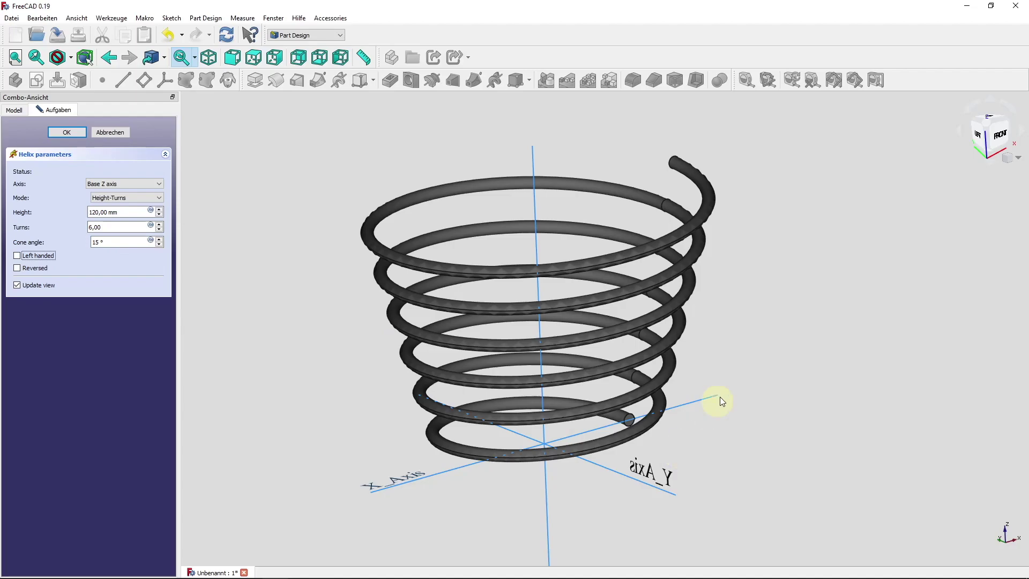
{"action": "left_click", "coordinate": [993, 136]}
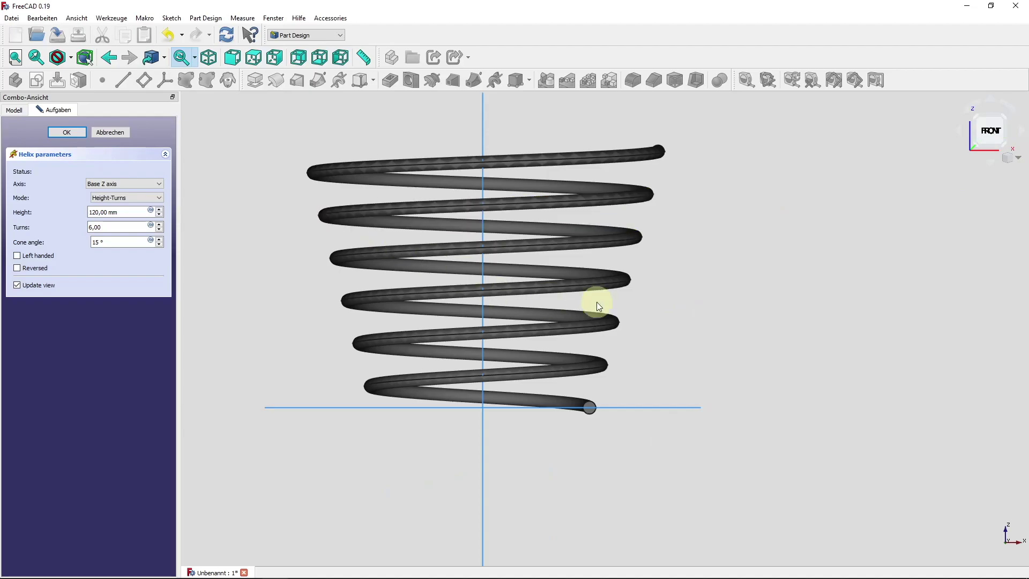
{"action": "mouse_move", "coordinate": [596, 301]}
{"action": "middle_mouse_down"}
{"action": "mouse_move", "coordinate": [712, 328]}
{"action": "mouse_move", "coordinate": [707, 349]}
{"action": "mouse_move", "coordinate": [672, 348]}
{"action": "middle_mouse_up"}
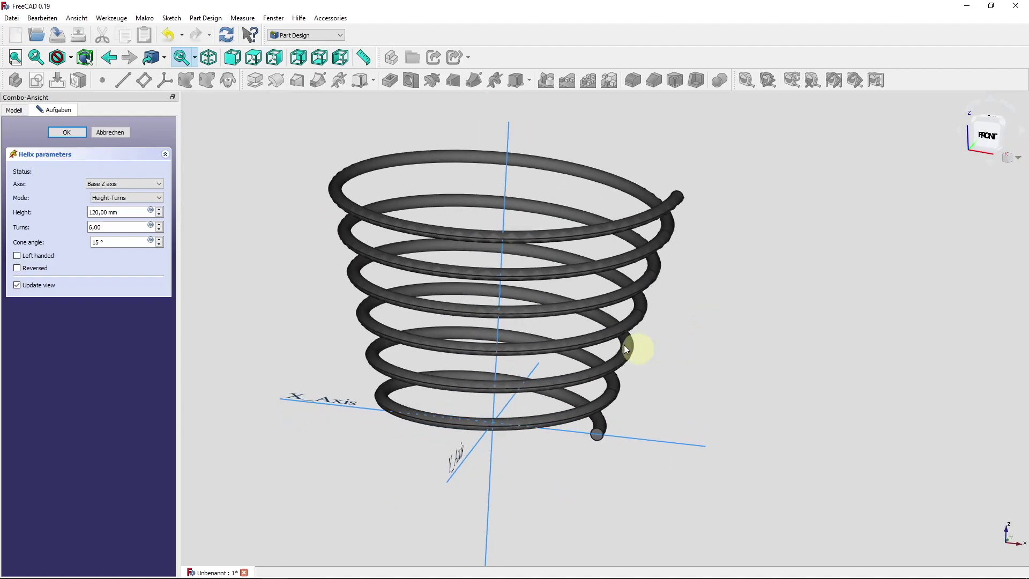
Step: Change the cone angle to -15° and accept the conical helix
{"action": "left_click_drag", "start_coordinate": [122, 242], "coordinate": [91, 242]}
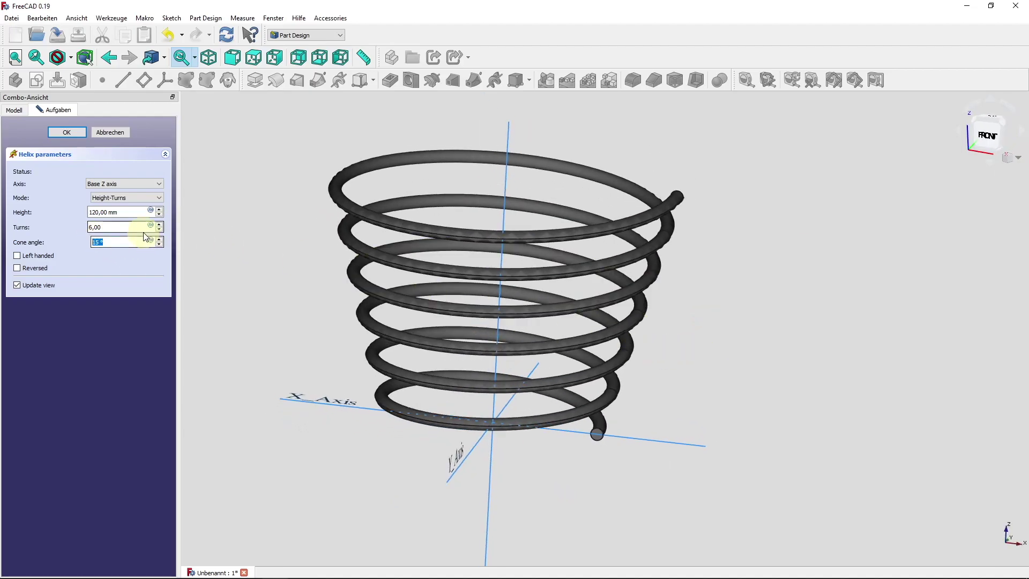
{"action": "type", "text": "-10"}
{"action": "key", "text": "Tab"}
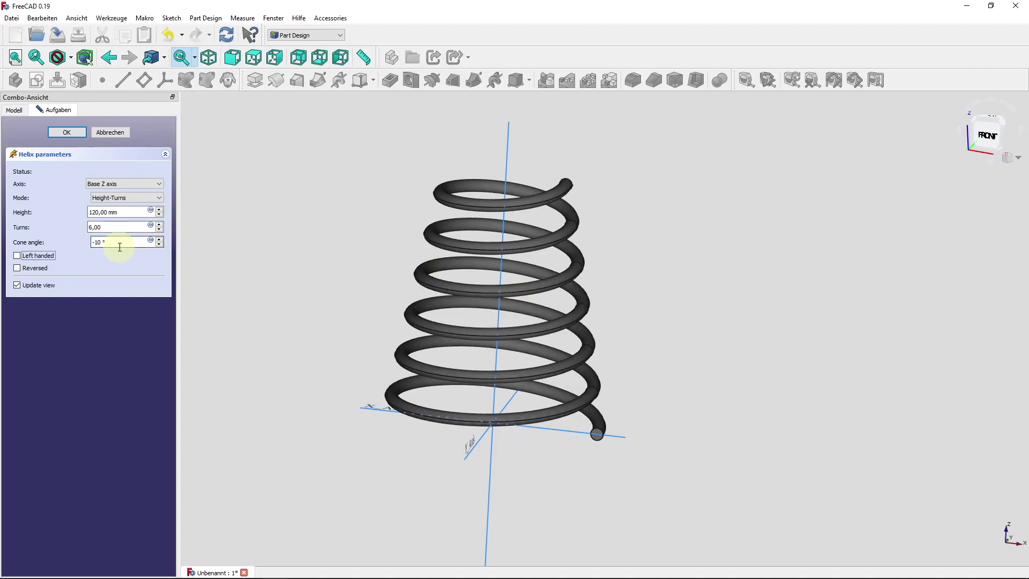
{"action": "left_click_drag", "start_coordinate": [120, 246], "coordinate": [92, 243]}
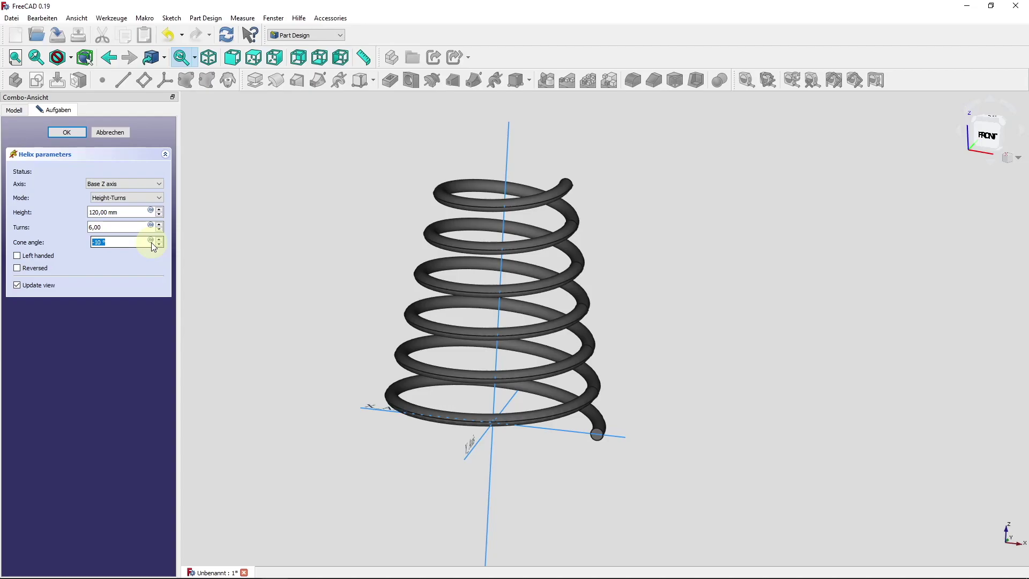
{"action": "type", "text": "-15"}
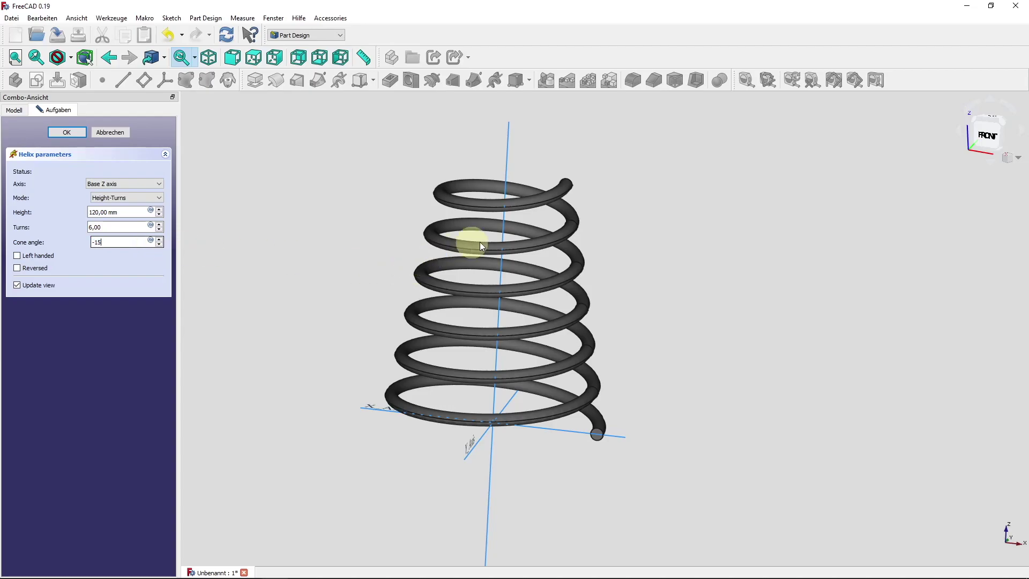
{"action": "left_click", "coordinate": [637, 298]}
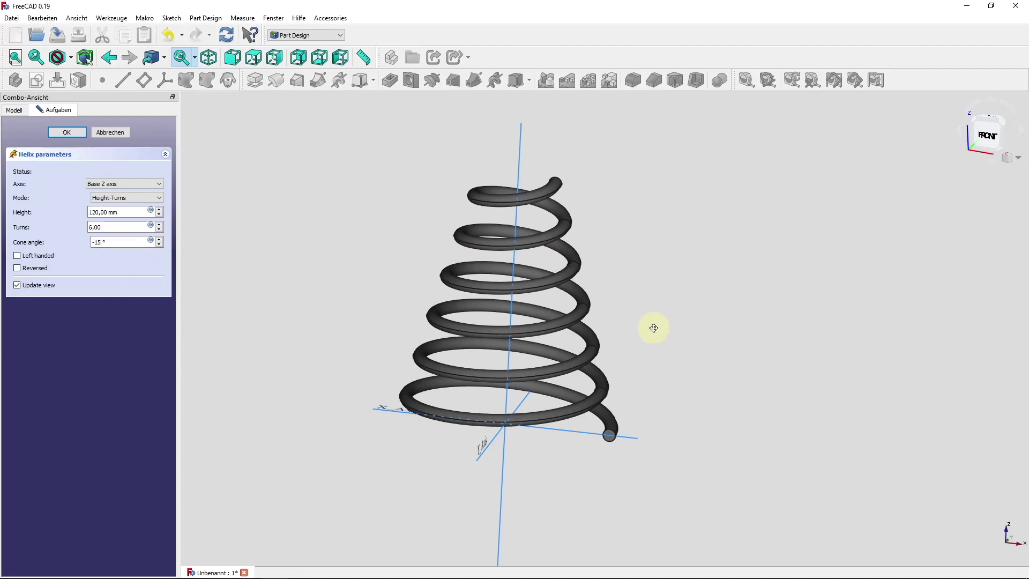
{"action": "mouse_move", "coordinate": [637, 297]}
{"action": "left_mouse_down"}
{"action": "mouse_move", "coordinate": [654, 404]}
{"action": "mouse_move", "coordinate": [650, 452]}
{"action": "mouse_move", "coordinate": [629, 361]}
{"action": "left_mouse_up"}
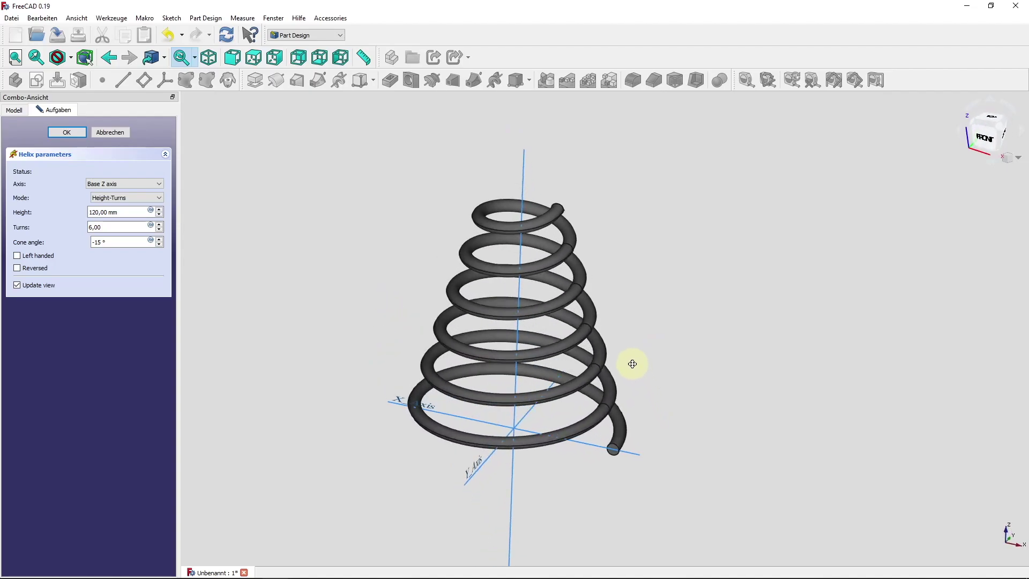
{"action": "left_click", "coordinate": [981, 146]}
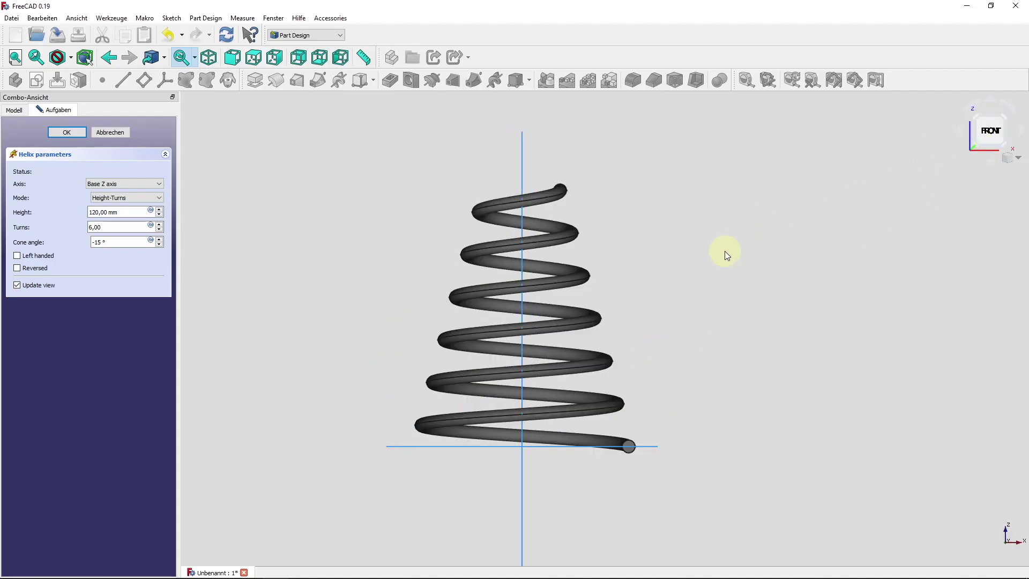
{"action": "left_click_drag", "start_coordinate": [690, 272], "coordinate": [649, 339]}
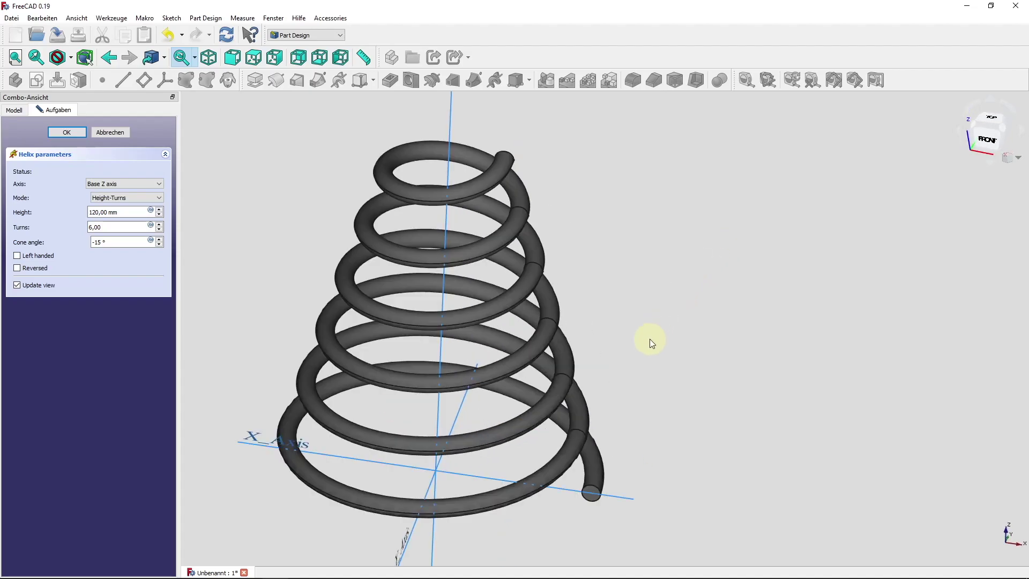
{"action": "key", "text": "Return"}
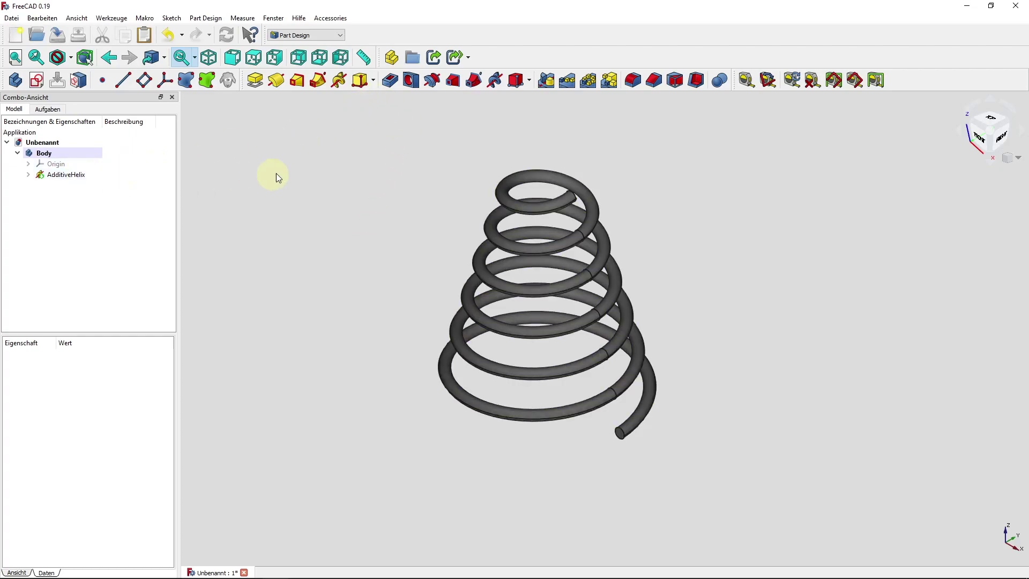
Step: Save as helix_spirale, then create a new document Unbenannt1 with a Body
{"action": "left_click", "coordinate": [55, 35]}
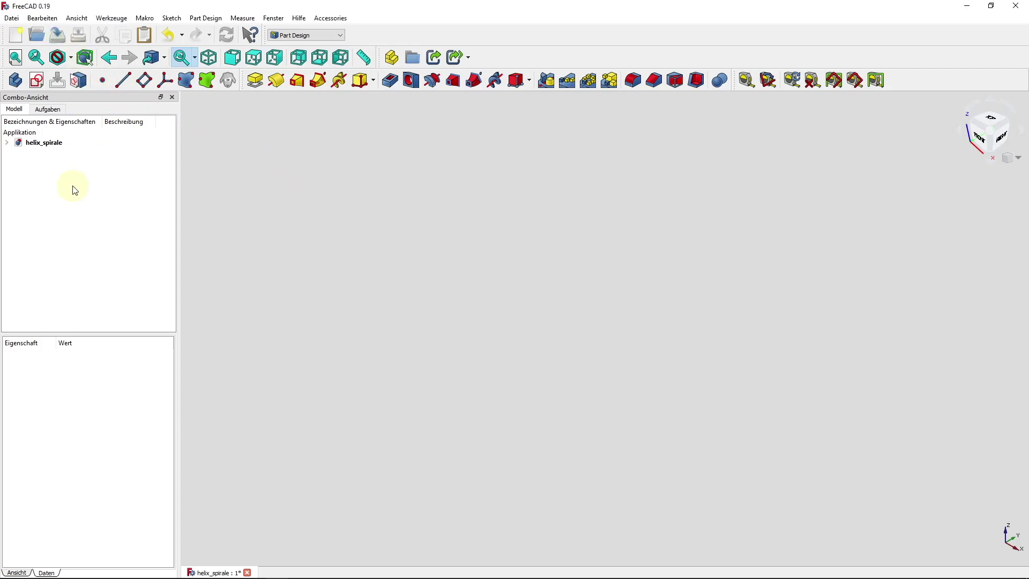
{"action": "left_click", "coordinate": [15, 34]}
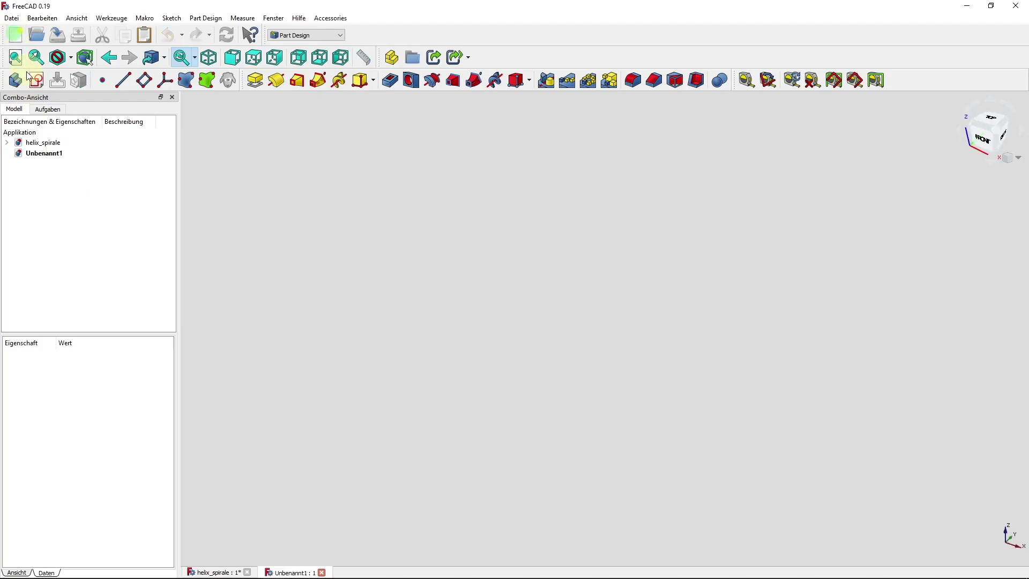
{"action": "left_click", "coordinate": [45, 156]}
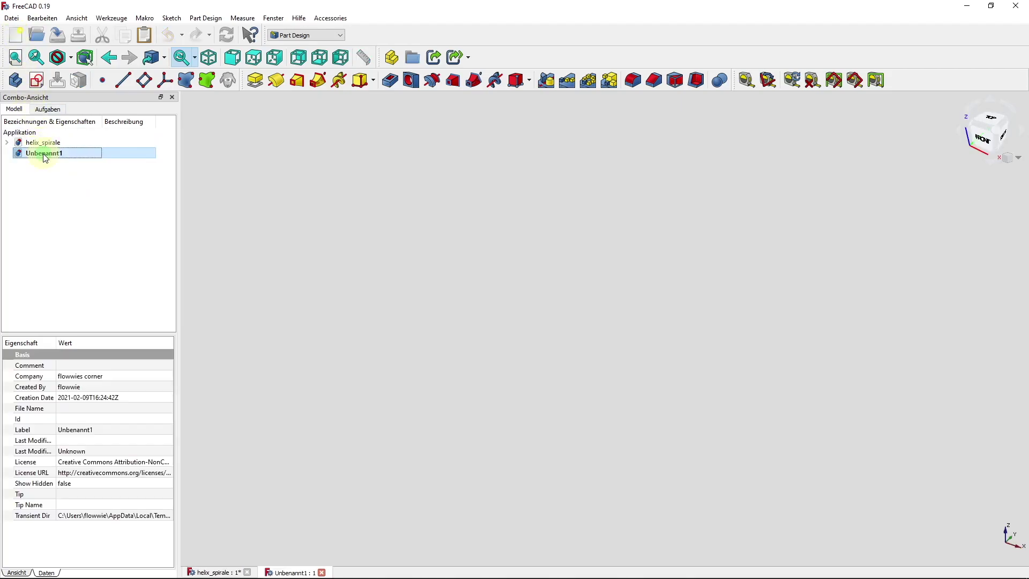
{"action": "left_click", "coordinate": [16, 81]}
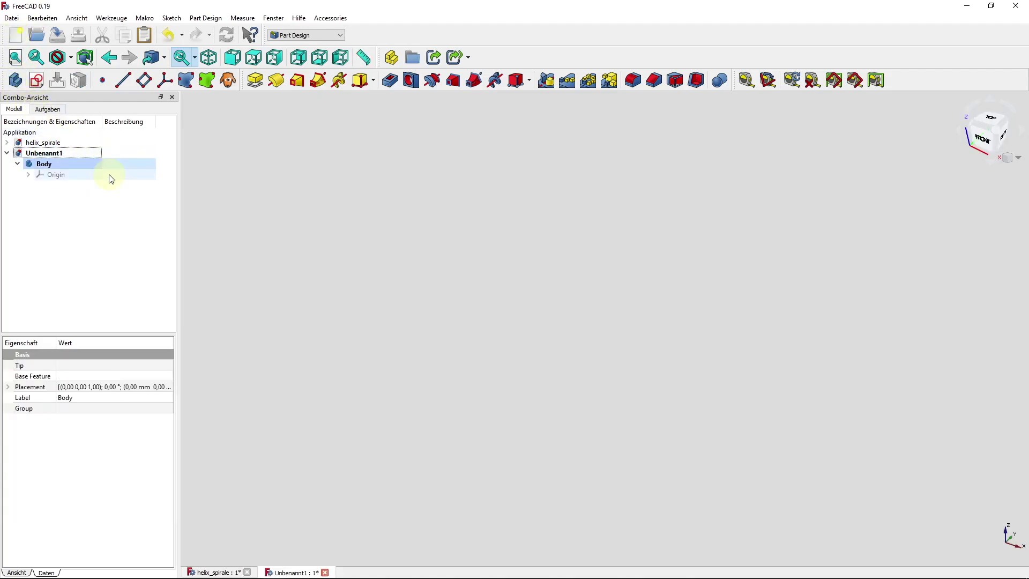
Step: Show the Body's Origin and start a sketch on the XZ_Plane
{"action": "left_click", "coordinate": [72, 181]}
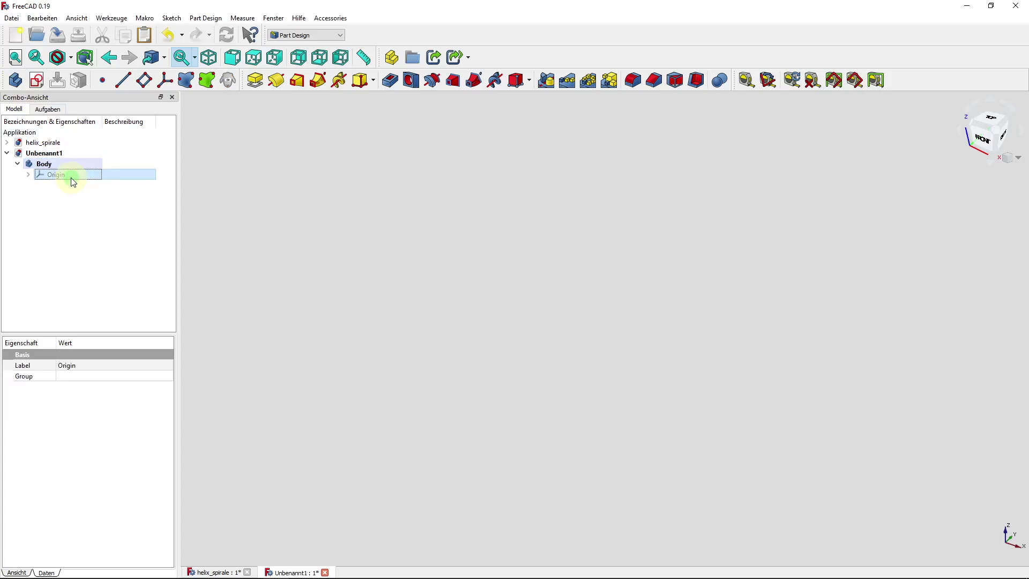
{"action": "key", "text": "space"}
{"action": "left_click", "coordinate": [329, 209]}
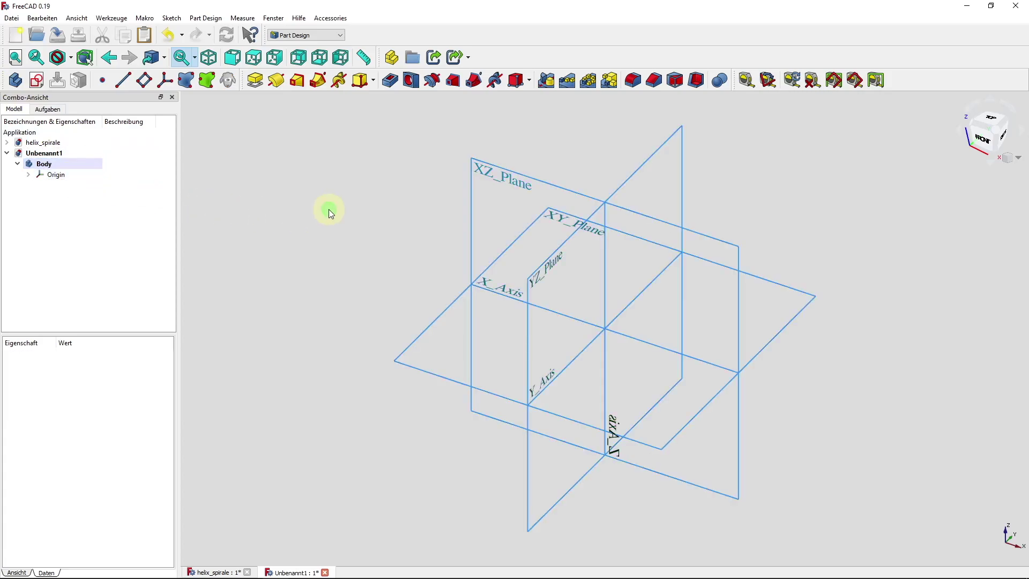
{"action": "left_click", "coordinate": [487, 173]}
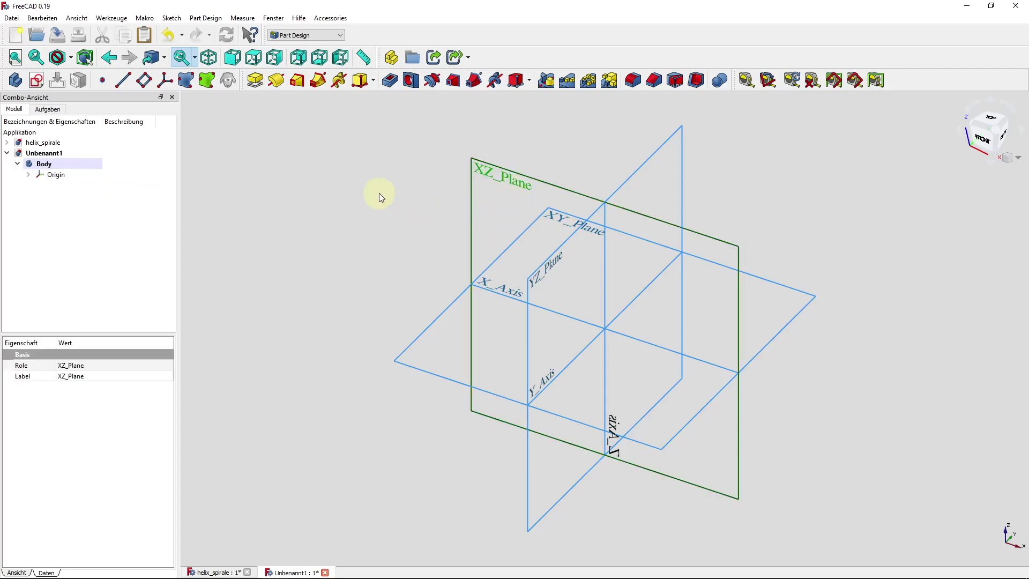
{"action": "left_click", "coordinate": [37, 81]}
{"action": "mouse_move", "coordinate": [698, 344]}
{"action": "middle_mouse_down"}
{"action": "mouse_move", "coordinate": [530, 355]}
{"action": "mouse_move", "coordinate": [547, 317]}
{"action": "middle_mouse_up"}
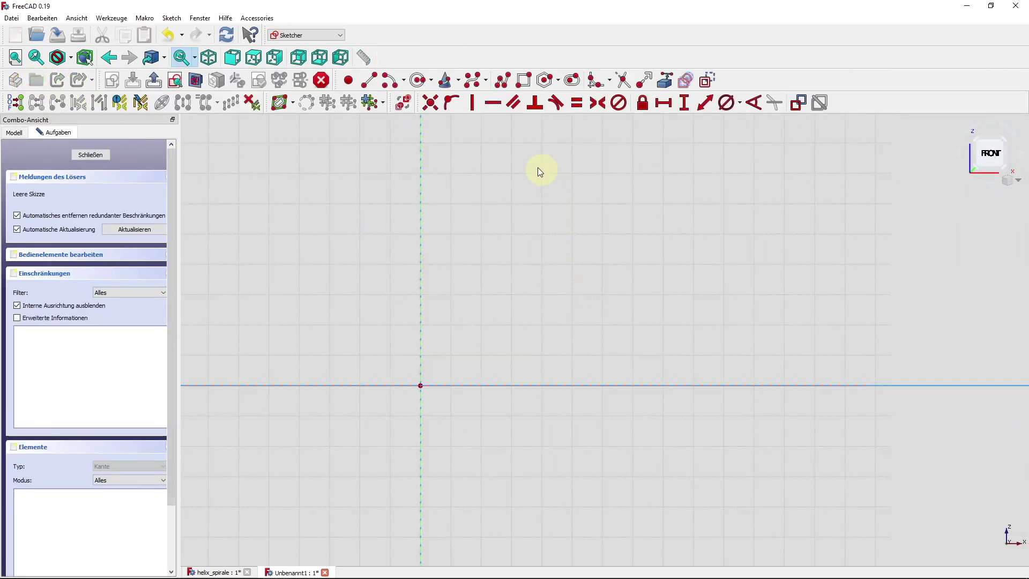
Step: Start a polyline with the left step, long bottom edge and right outer edge
{"action": "left_click", "coordinate": [503, 82]}
{"action": "middle_click_drag", "start_coordinate": [627, 310], "coordinate": [556, 313]}
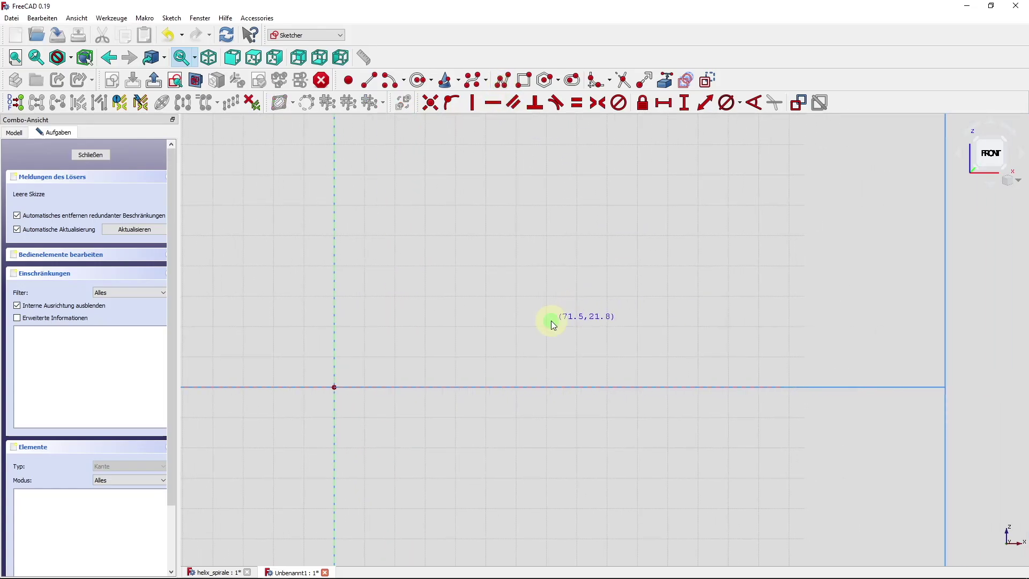
{"action": "left_click", "coordinate": [550, 321]}
{"action": "left_click", "coordinate": [550, 357]}
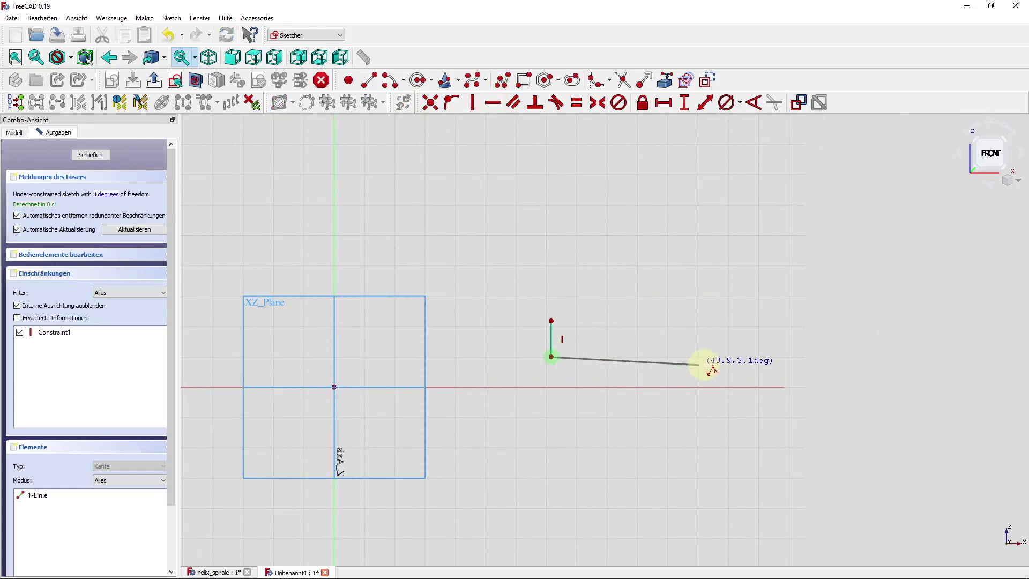
{"action": "left_click", "coordinate": [797, 357]}
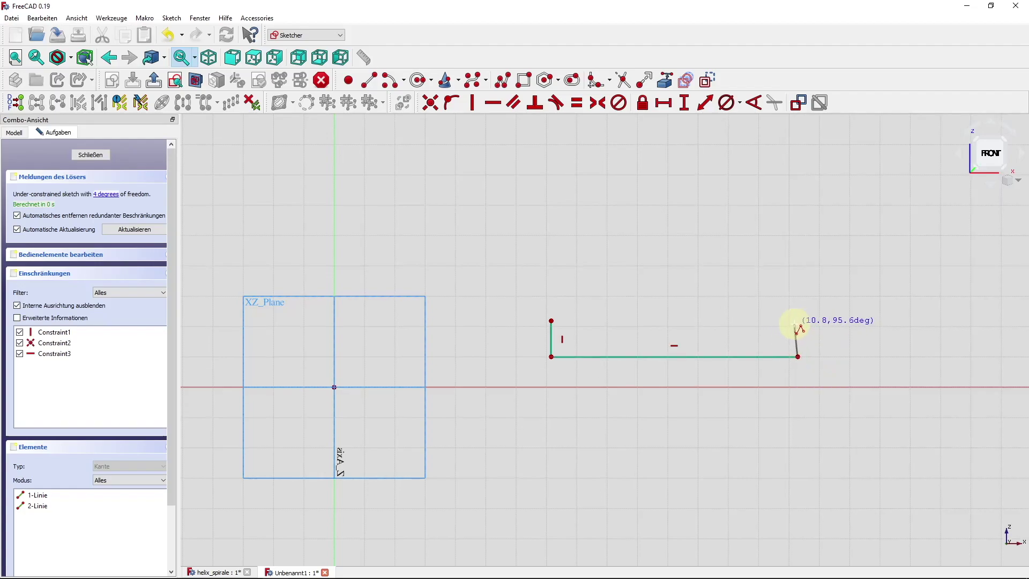
{"action": "left_click", "coordinate": [797, 324]}
Step: Draw the right step and inner edges, closing the eight-line profile at the start point
{"action": "left_click", "coordinate": [778, 325]}
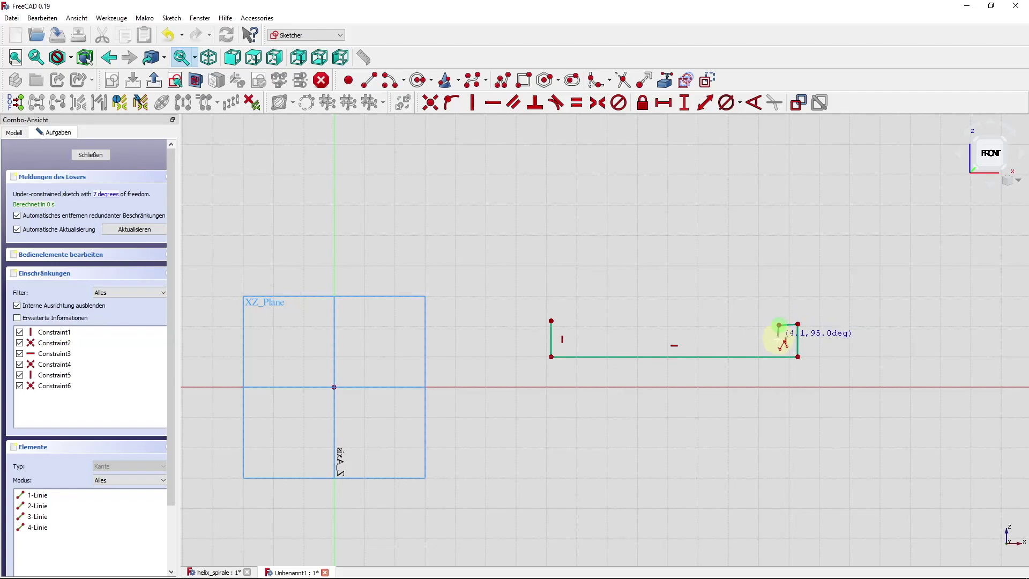
{"action": "left_click", "coordinate": [778, 344]}
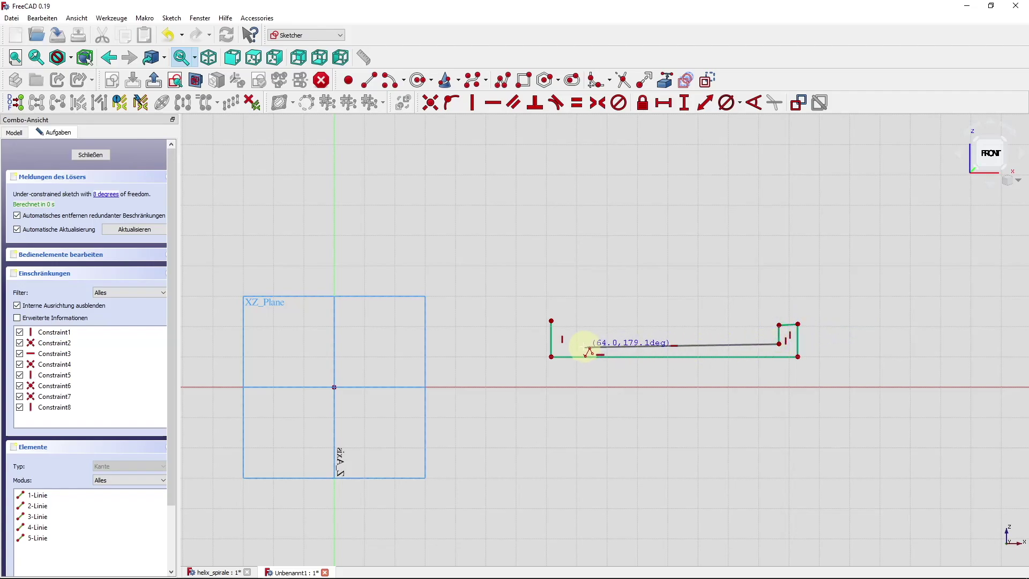
{"action": "left_click", "coordinate": [570, 344]}
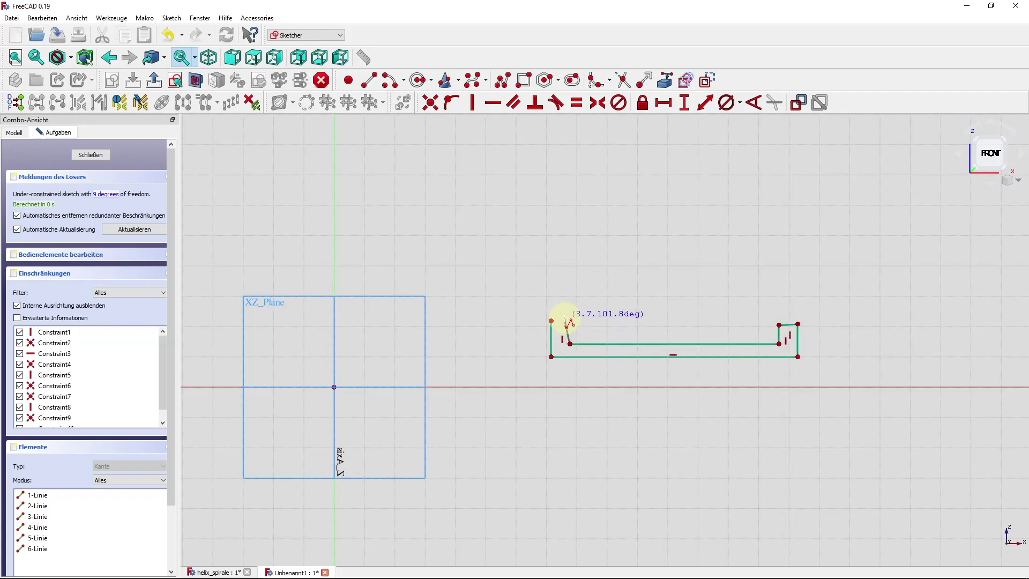
{"action": "left_click", "coordinate": [569, 318]}
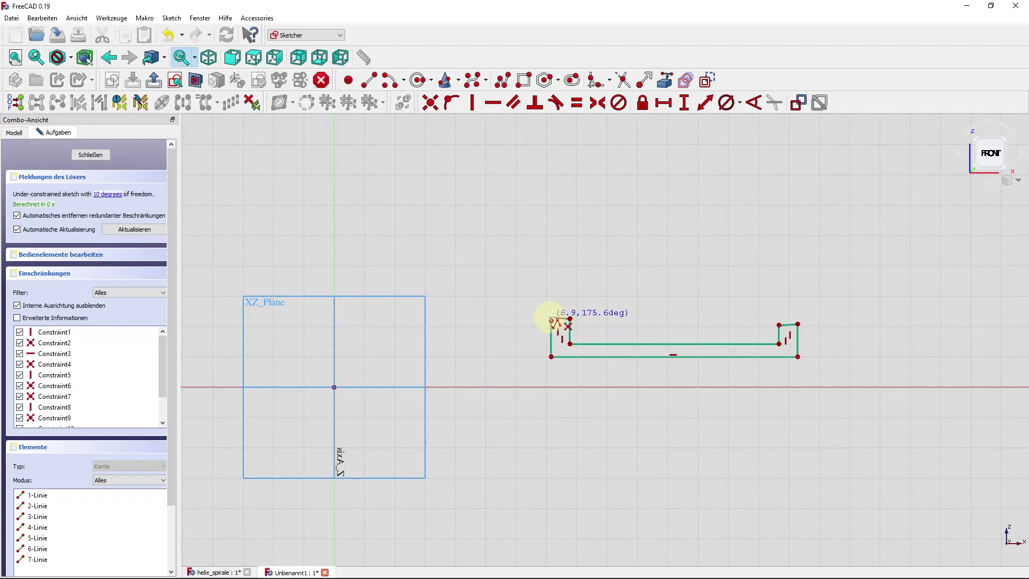
{"action": "left_click", "coordinate": [551, 320]}
{"action": "scroll", "coordinate": [683, 308], "scroll_direction": "up", "scroll_amount": 2}
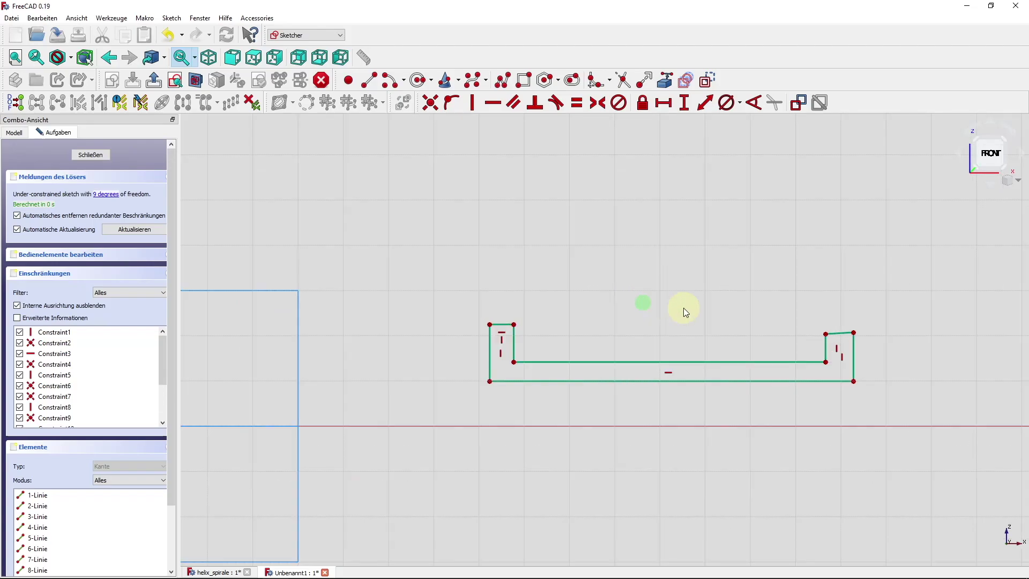
{"action": "scroll", "coordinate": [683, 307], "scroll_direction": "up", "scroll_amount": 2}
{"action": "mouse_move", "coordinate": [683, 307]}
{"action": "middle_mouse_down"}
{"action": "mouse_move", "coordinate": [597, 287]}
{"action": "mouse_move", "coordinate": [584, 272]}
{"action": "middle_mouse_up"}
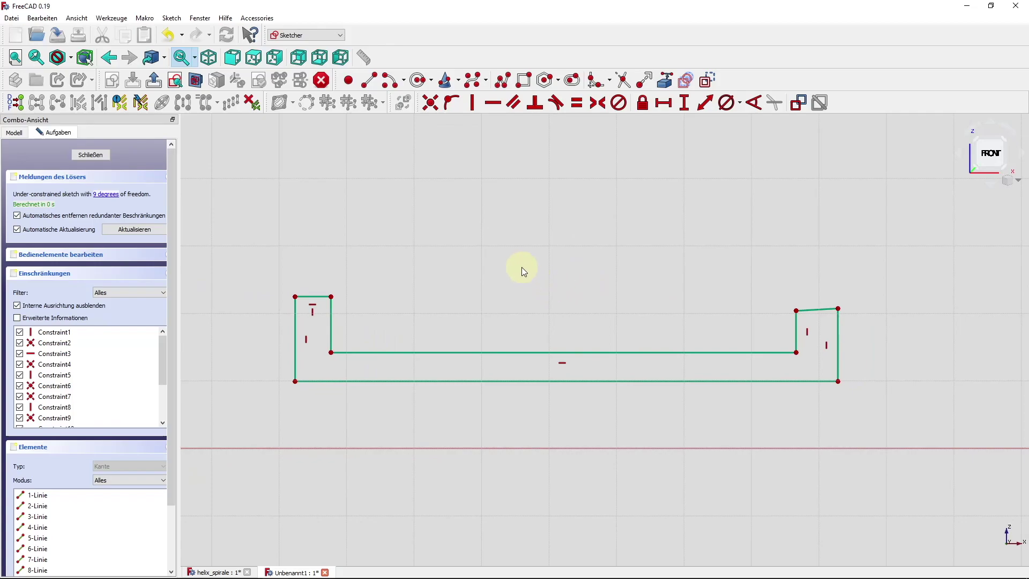
Step: Make the right step top horizontal and dimension the bottom edge to 60 mm
{"action": "left_click", "coordinate": [824, 309]}
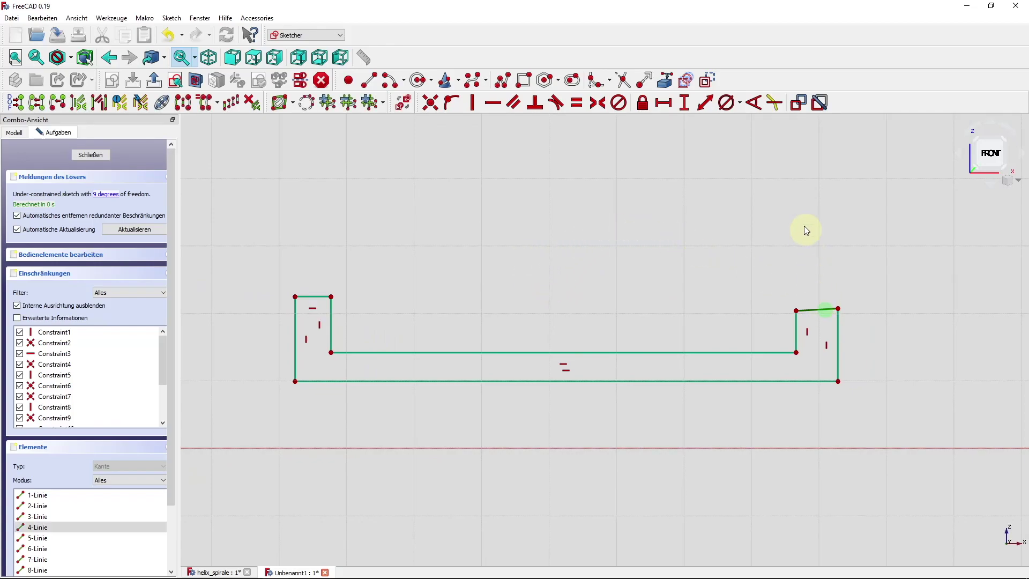
{"action": "left_click", "coordinate": [494, 104]}
{"action": "left_click", "coordinate": [504, 381]}
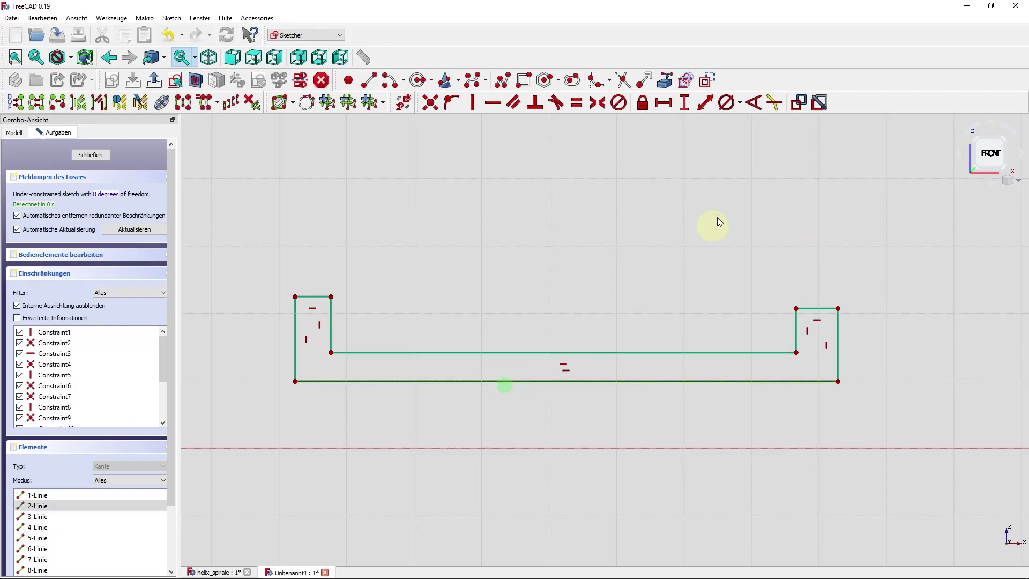
{"action": "left_click", "coordinate": [659, 105]}
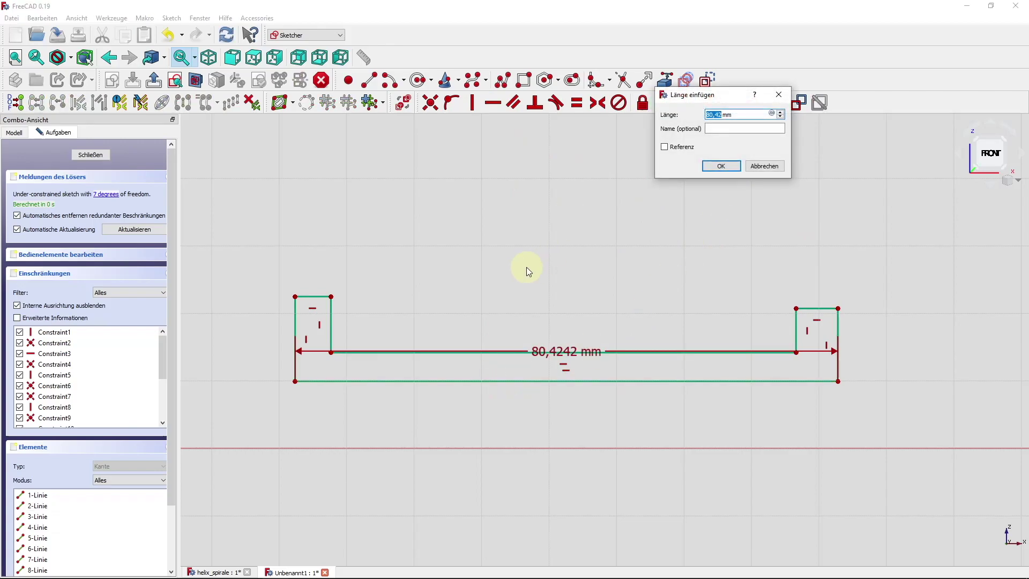
{"action": "type", "text": "60"}
{"action": "key", "text": "Return"}
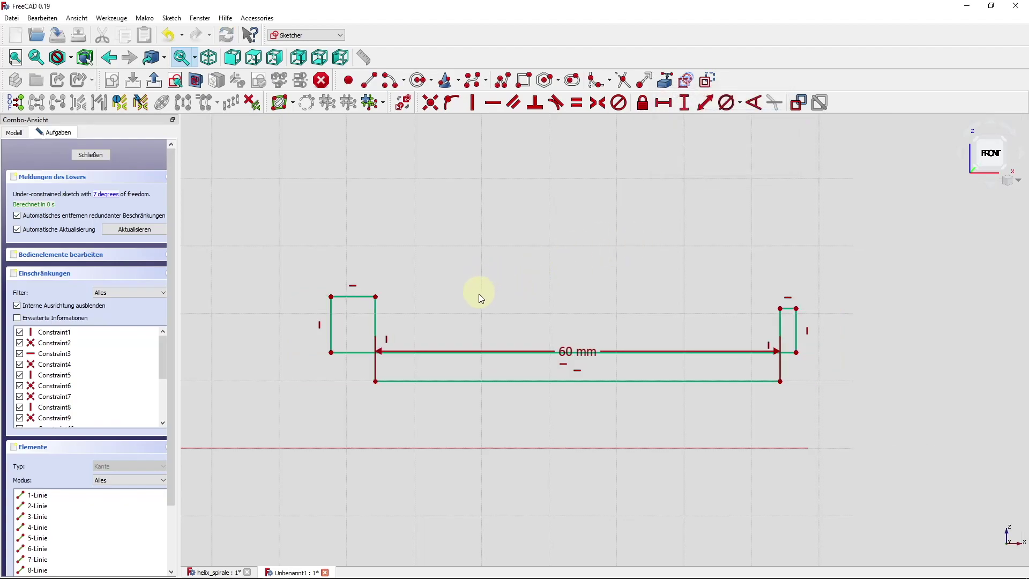
{"action": "left_click_drag", "start_coordinate": [573, 352], "coordinate": [569, 417]}
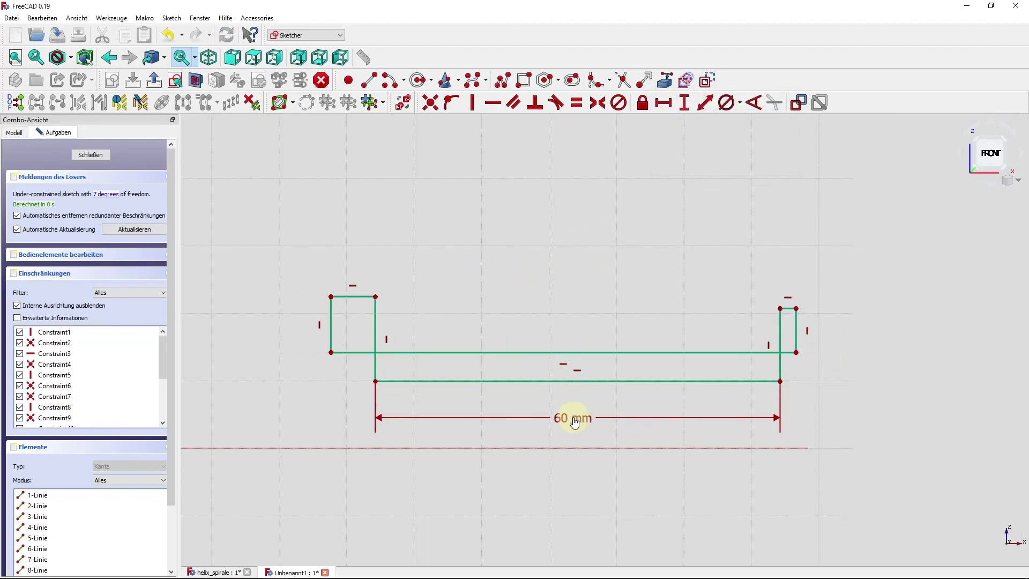
Step: Widen both steps, set the left step top to 4 mm, and select both notch tops
{"action": "left_click_drag", "start_coordinate": [799, 338], "coordinate": [730, 332]}
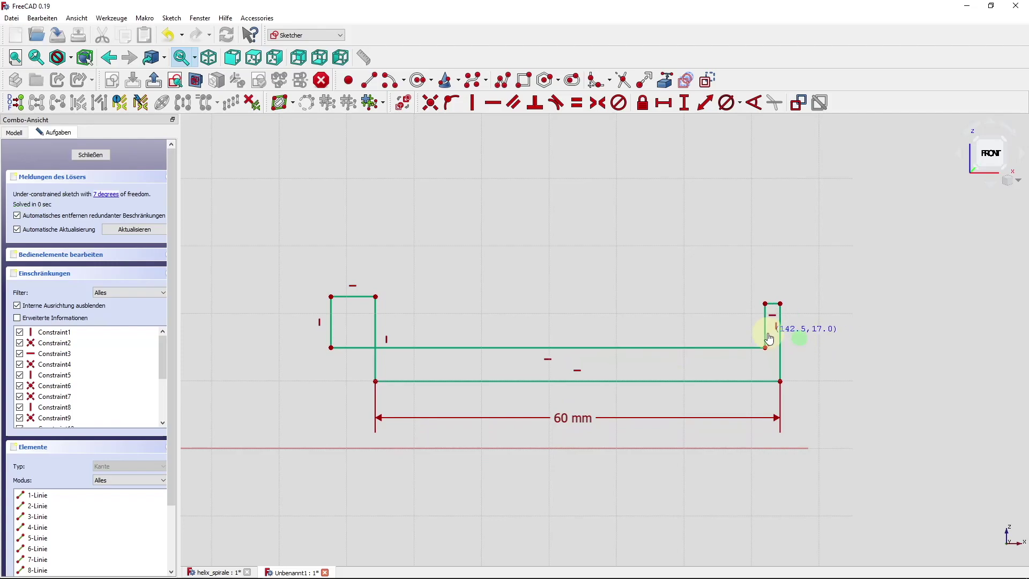
{"action": "left_click_drag", "start_coordinate": [328, 322], "coordinate": [412, 320]}
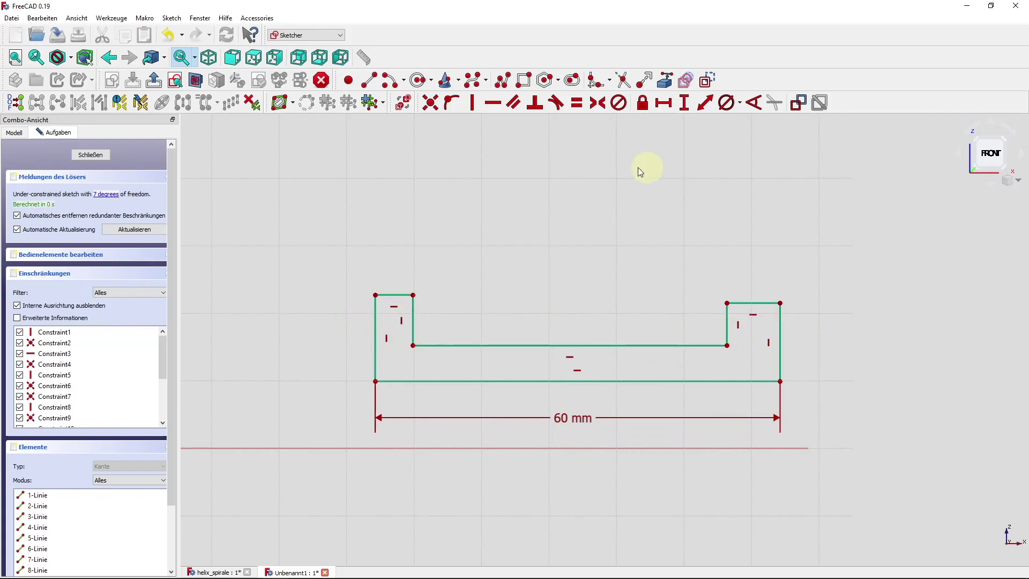
{"action": "left_click", "coordinate": [393, 295]}
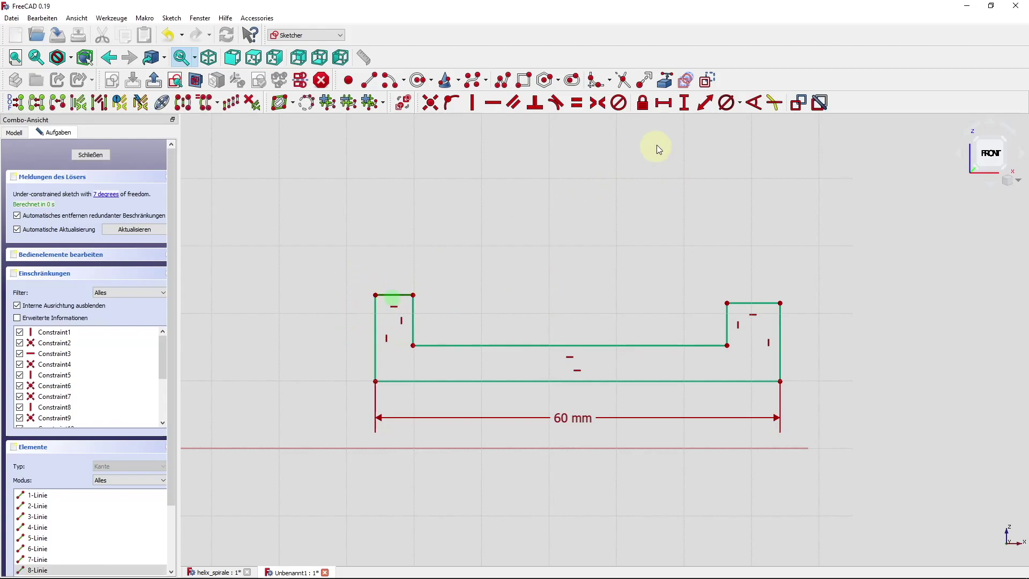
{"action": "left_click", "coordinate": [665, 104]}
{"action": "type", "text": "4mm"}
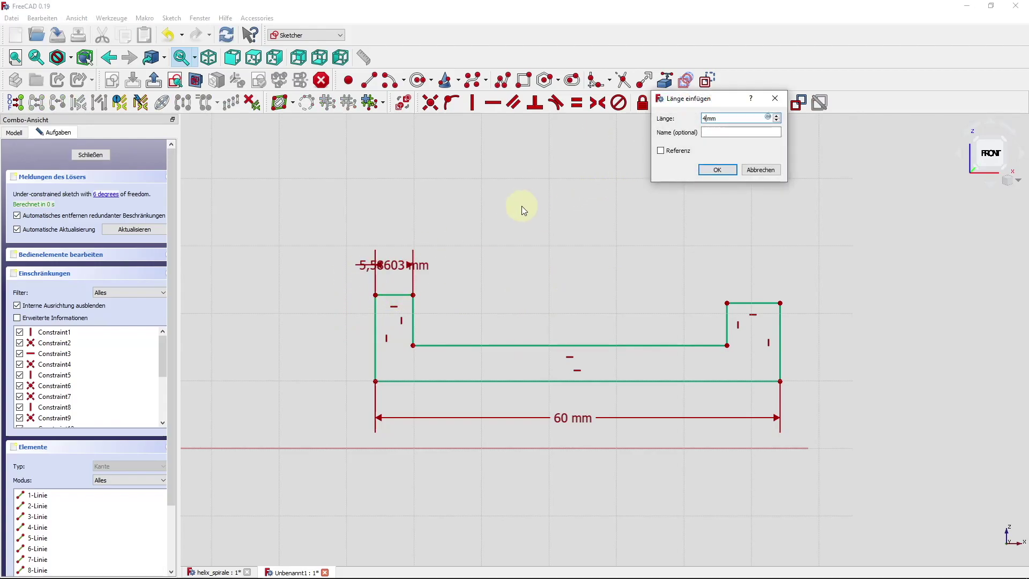
{"action": "key", "text": "Return"}
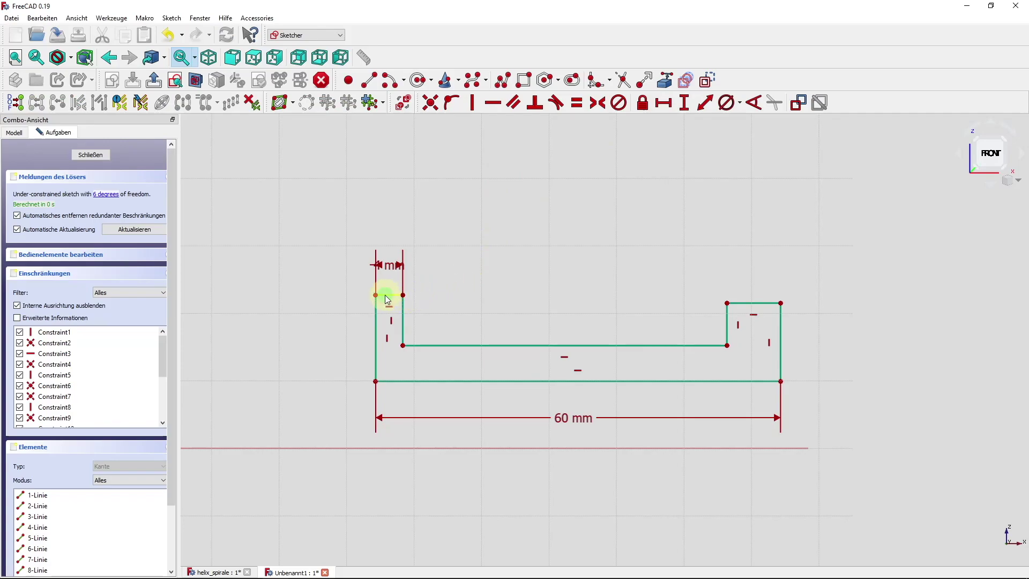
{"action": "left_click", "coordinate": [388, 295]}
{"action": "left_click", "coordinate": [751, 304]}
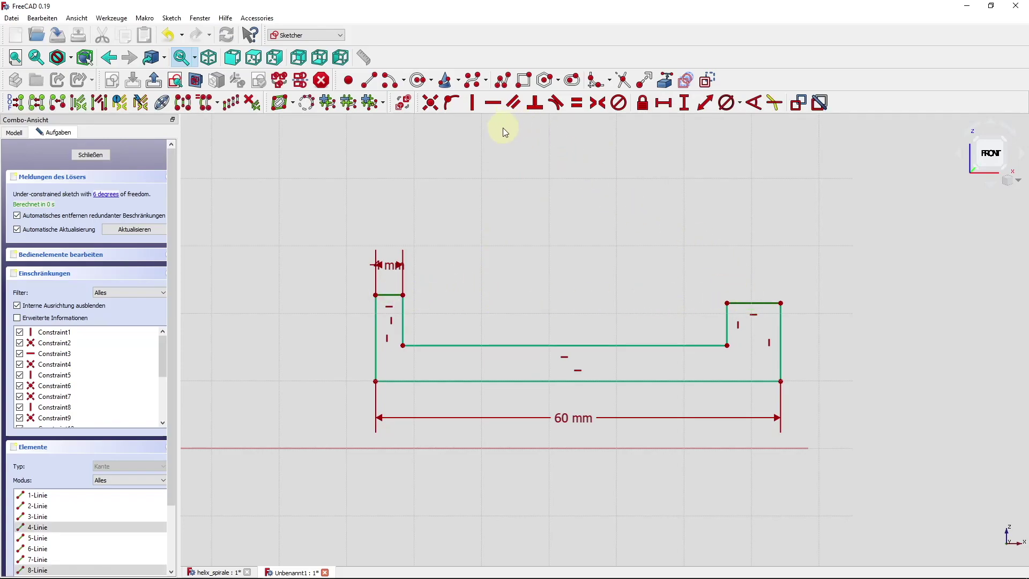
Step: Make both notch tops equal and level their top corners horizontally
{"action": "left_click", "coordinate": [577, 103]}
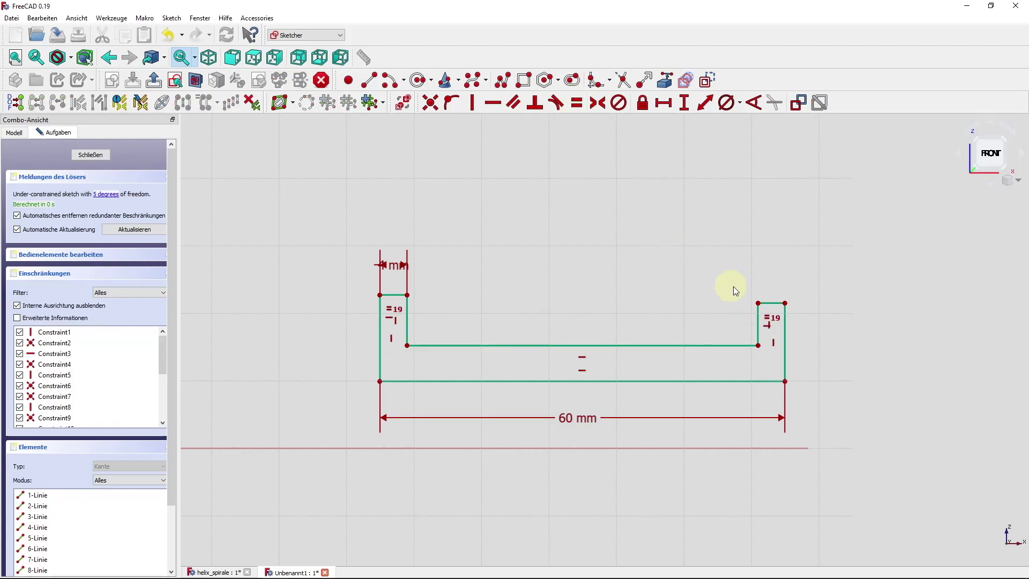
{"action": "left_click_drag", "start_coordinate": [780, 307], "coordinate": [779, 249]}
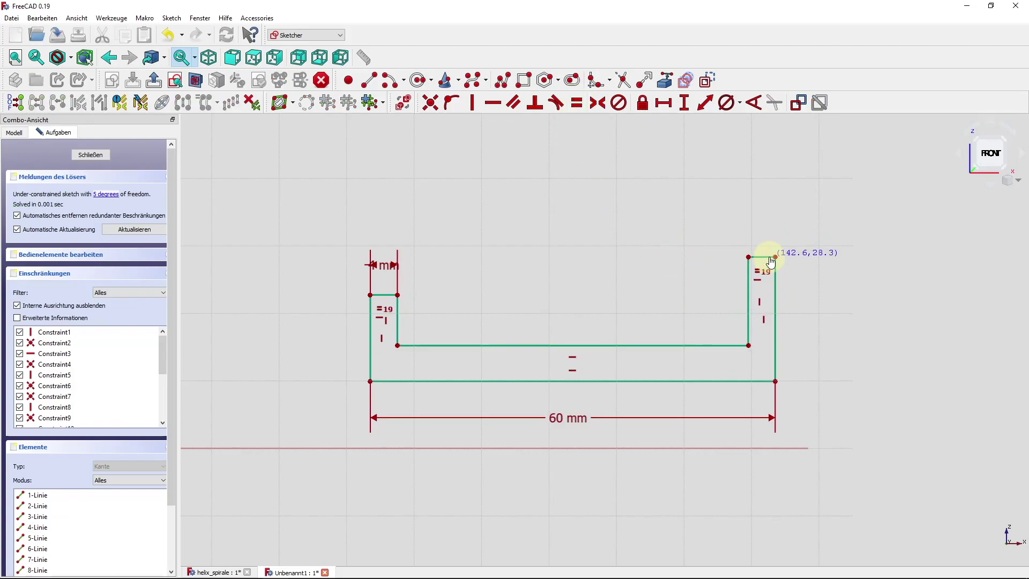
{"action": "left_click", "coordinate": [746, 248]}
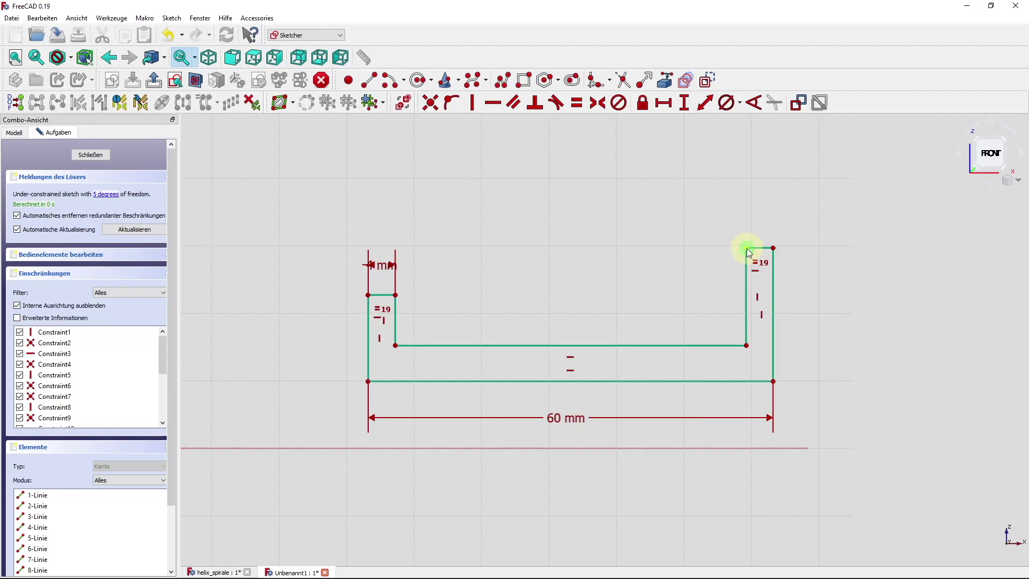
{"action": "left_click", "coordinate": [396, 295]}
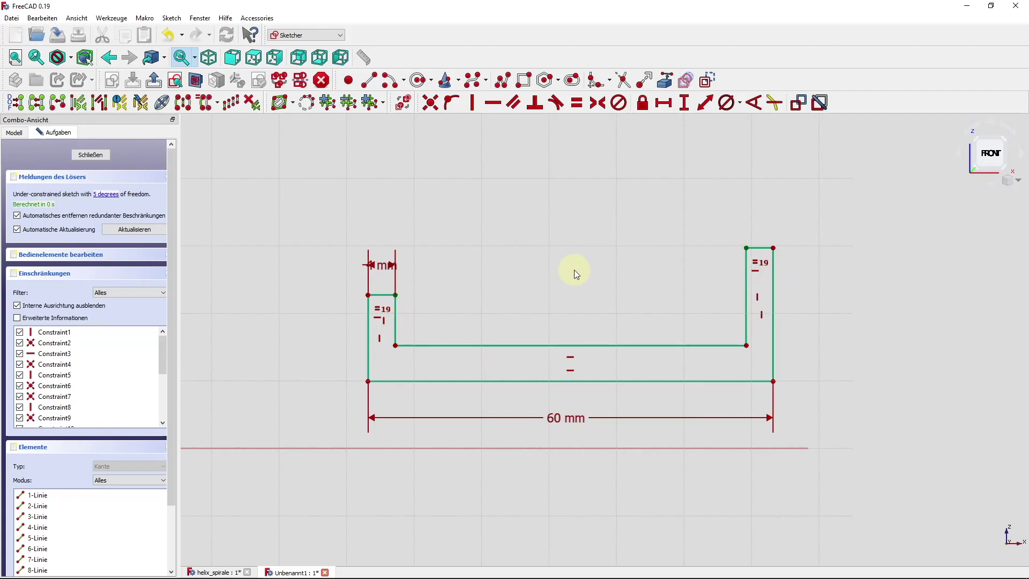
{"action": "left_click", "coordinate": [493, 107]}
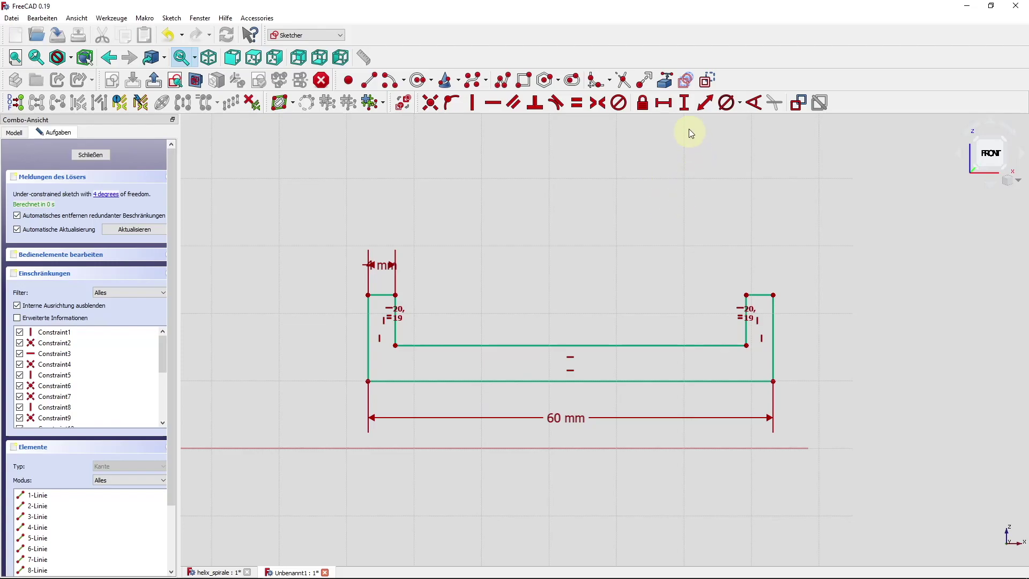
Step: Constrain the right step's outer edge to 15 mm tall
{"action": "left_click", "coordinate": [684, 103]}
{"action": "left_click", "coordinate": [775, 334]}
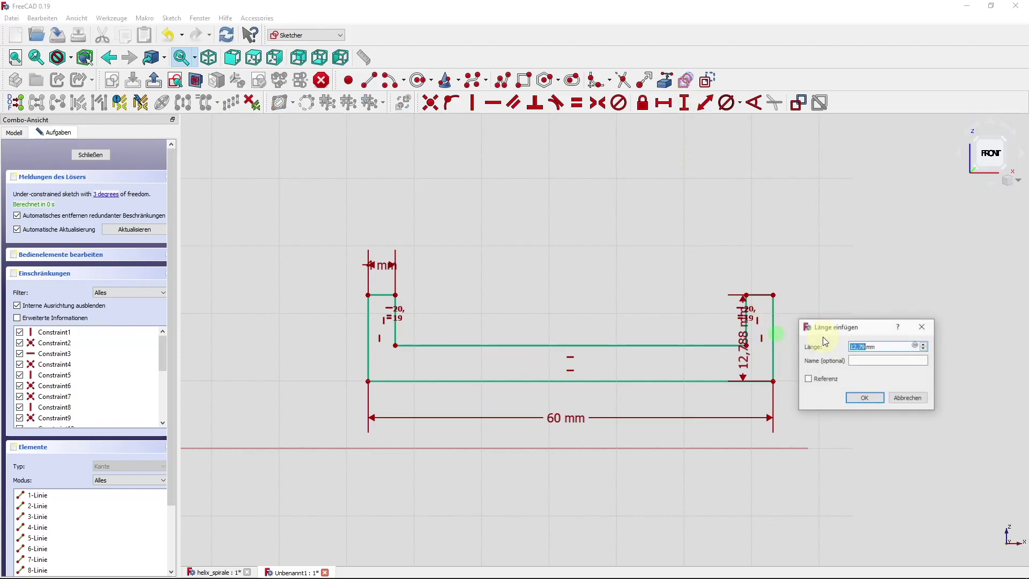
{"action": "type", "text": "15"}
{"action": "key", "text": "Return"}
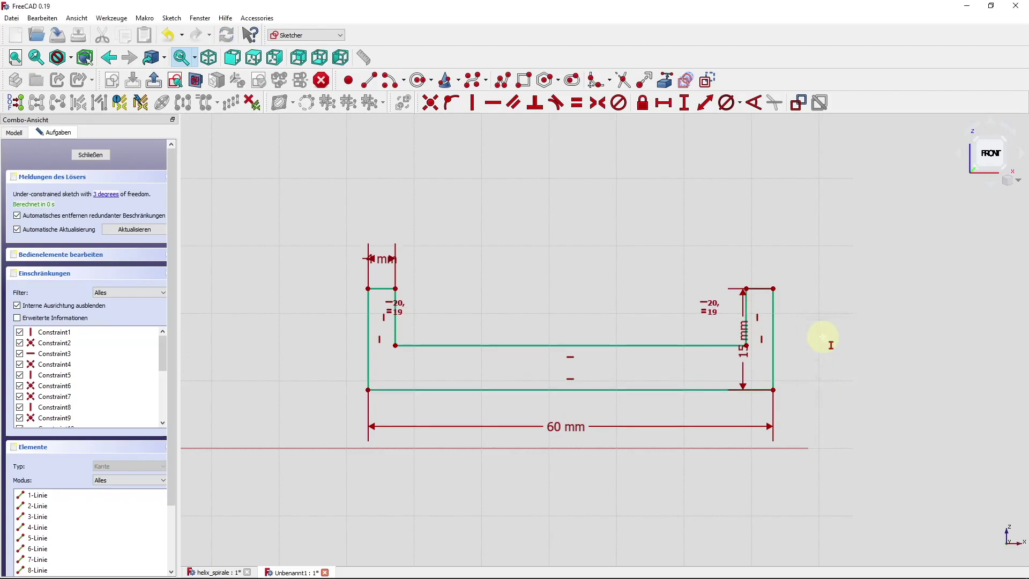
Step: Set the base thickness to 4 mm and bring the sketch origin into view
{"action": "left_click", "coordinate": [534, 344]}
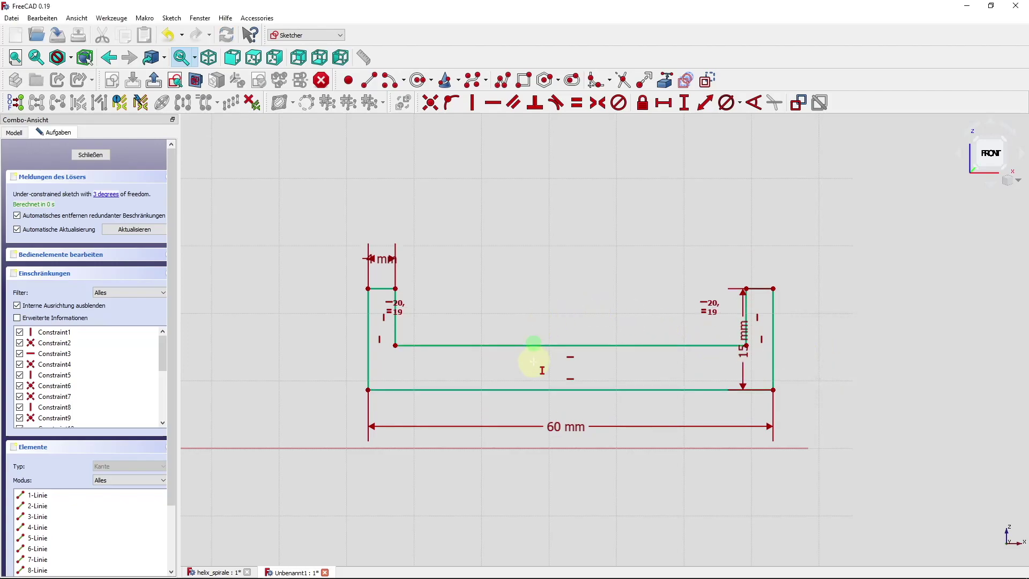
{"action": "mouse_move", "coordinate": [532, 362]}
{"action": "left_mouse_down"}
{"action": "mouse_move", "coordinate": [605, 370]}
{"action": "mouse_move", "coordinate": [602, 357]}
{"action": "left_mouse_up"}
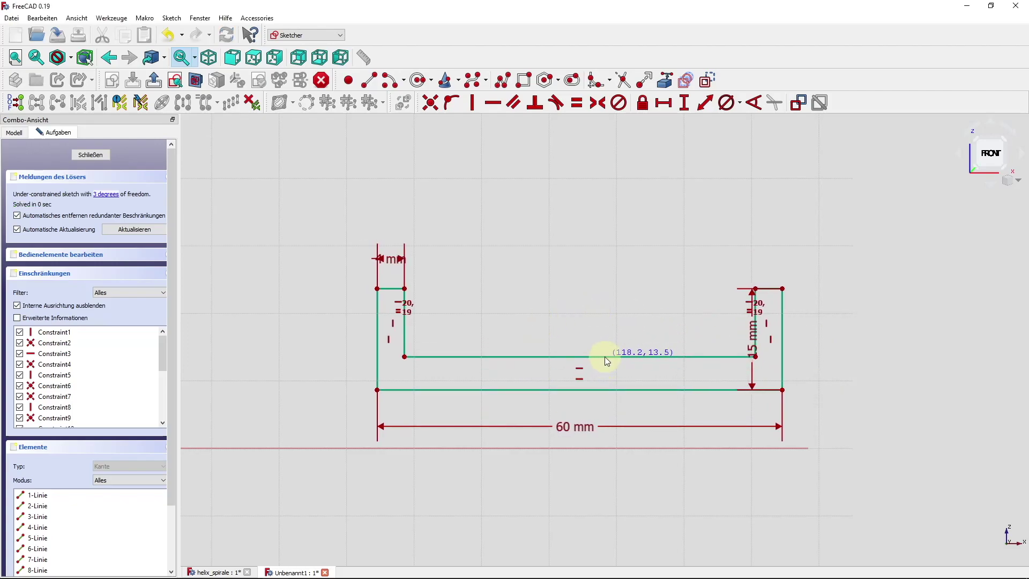
{"action": "left_click", "coordinate": [403, 355]}
{"action": "left_click", "coordinate": [377, 388]}
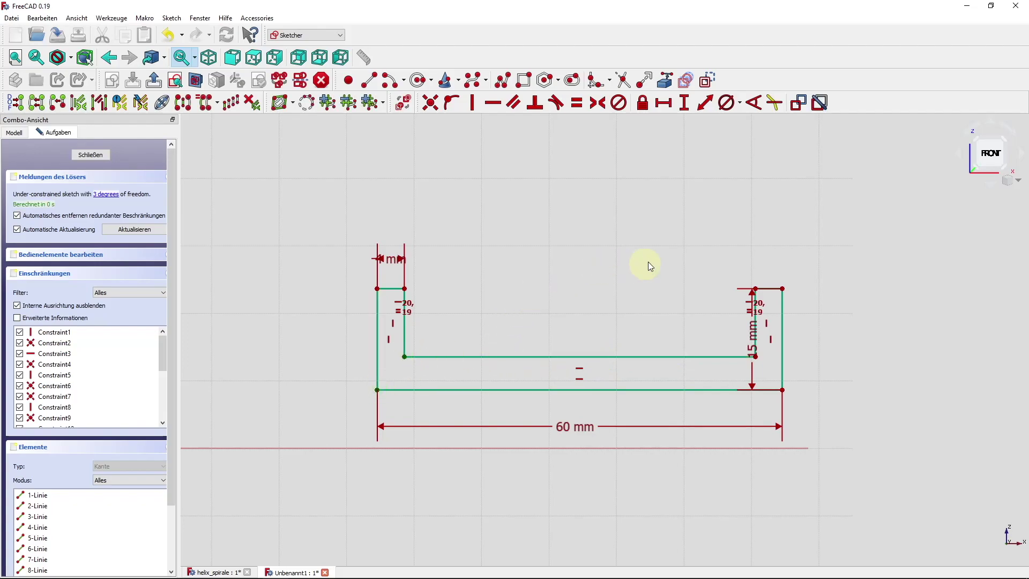
{"action": "left_click", "coordinate": [684, 102]}
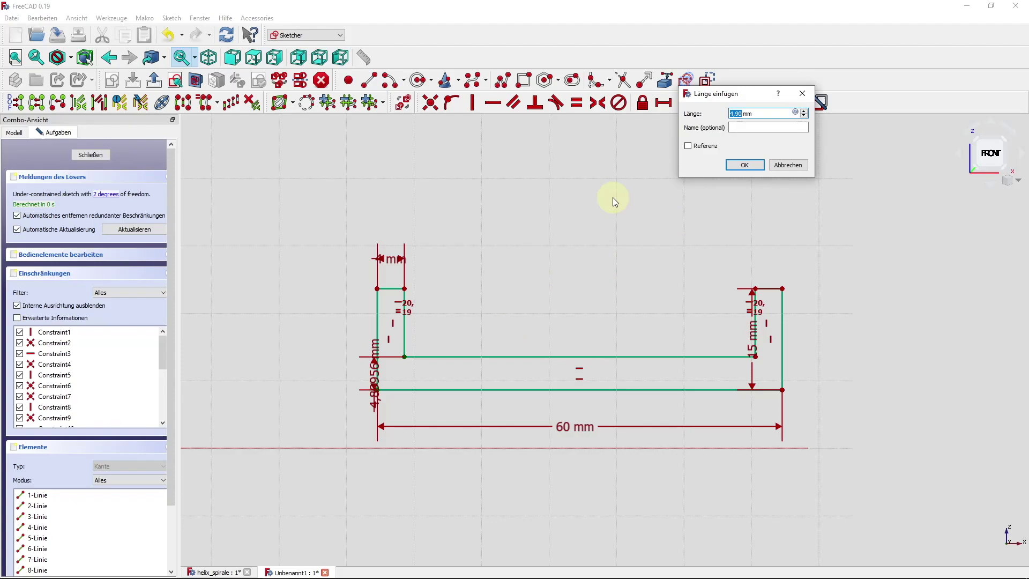
{"action": "type", "text": "4"}
{"action": "key", "text": "Return"}
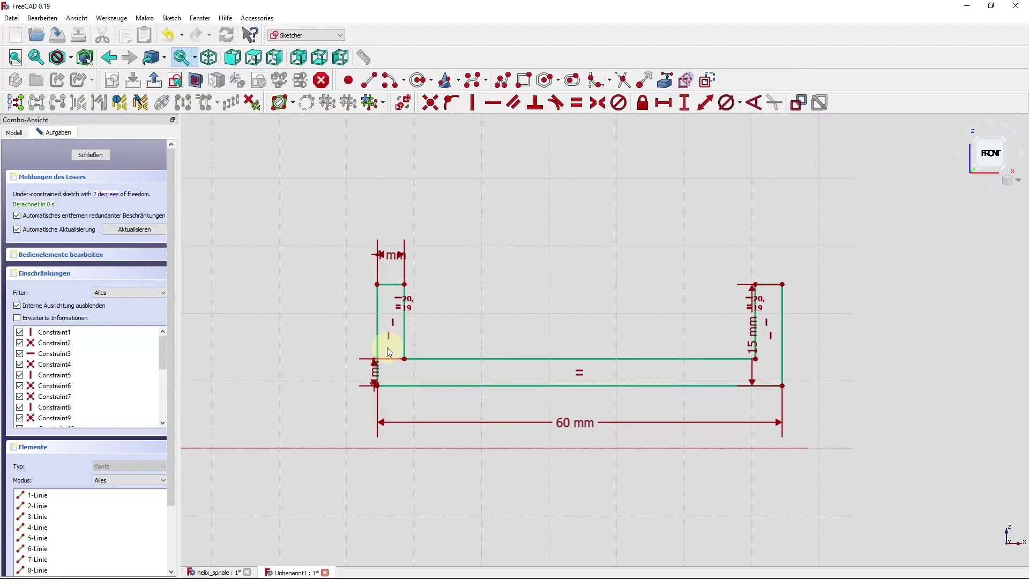
{"action": "left_click_drag", "start_coordinate": [377, 378], "coordinate": [340, 337]}
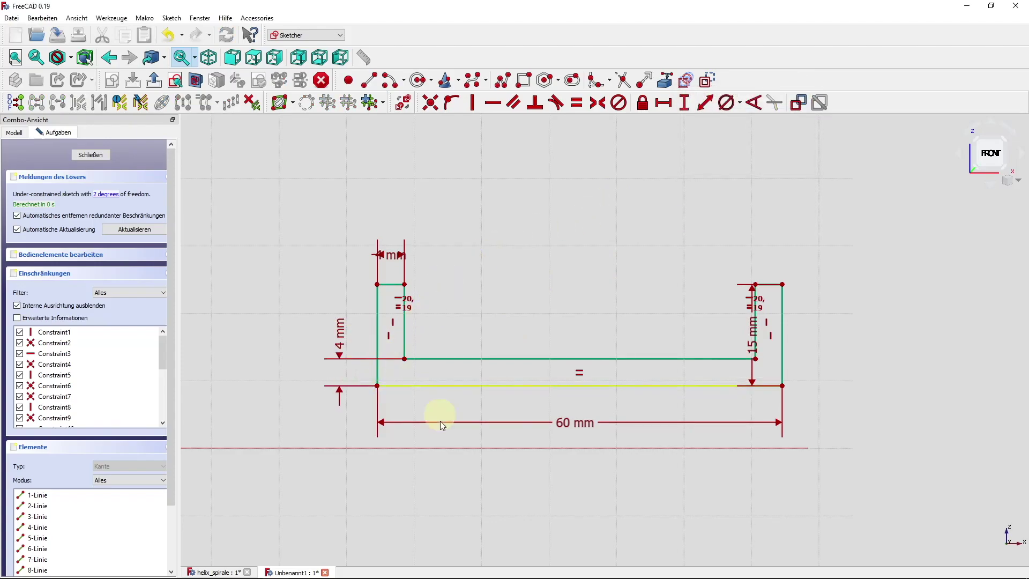
{"action": "scroll", "coordinate": [440, 421], "scroll_direction": "down", "scroll_amount": 2}
{"action": "middle_click_drag", "start_coordinate": [431, 417], "coordinate": [510, 397]}
{"action": "scroll", "coordinate": [440, 390], "scroll_direction": "down", "scroll_amount": 2}
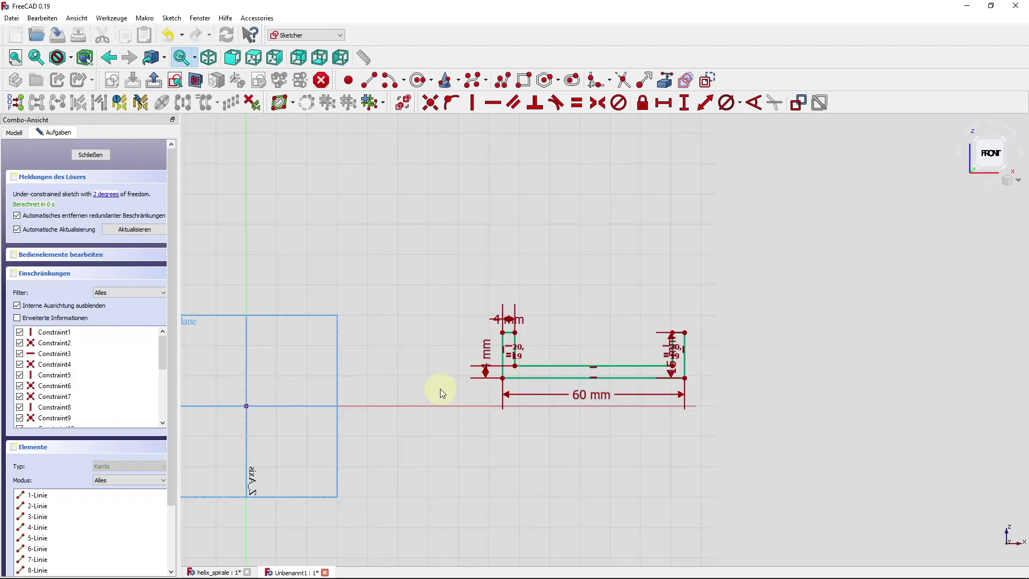
{"action": "middle_click_drag", "start_coordinate": [439, 390], "coordinate": [494, 361]}
Step: Constrain the profile's lower-left corner onto the horizontal sketch axis with Point on Object
{"action": "scroll", "coordinate": [580, 419], "scroll_direction": "up", "scroll_amount": 2}
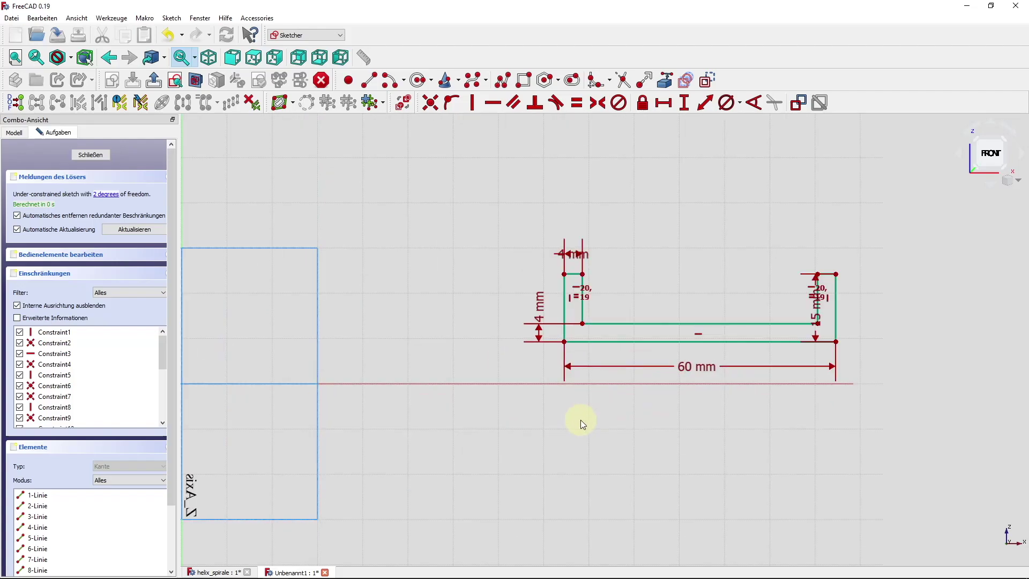
{"action": "left_click", "coordinate": [563, 342]}
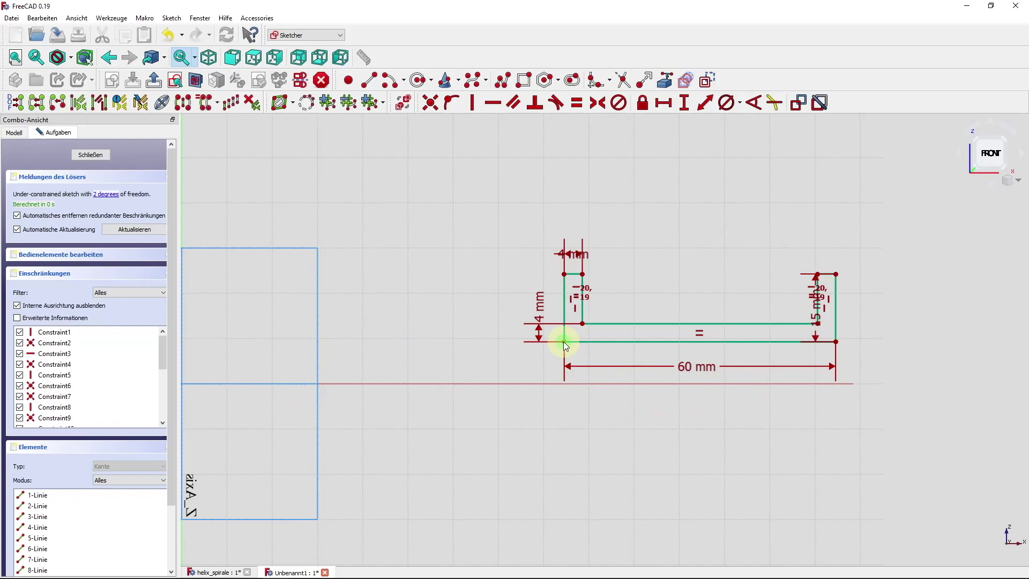
{"action": "left_click", "coordinate": [518, 381]}
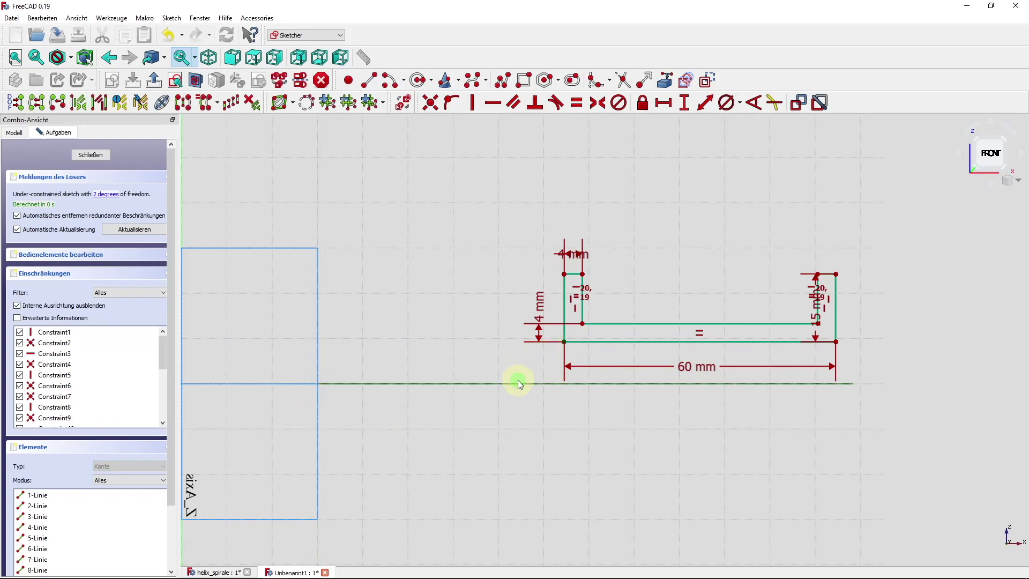
{"action": "left_click", "coordinate": [452, 104]}
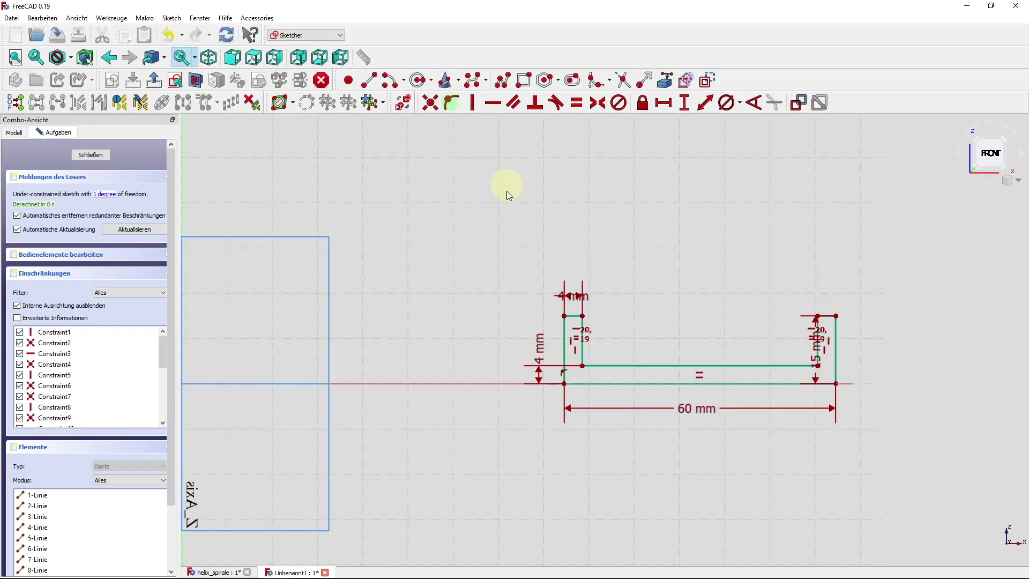
Step: Fix the corner at a horizontal distance of 1 from the origin and close the sketch
{"action": "scroll", "coordinate": [432, 299], "scroll_direction": "down", "scroll_amount": 3}
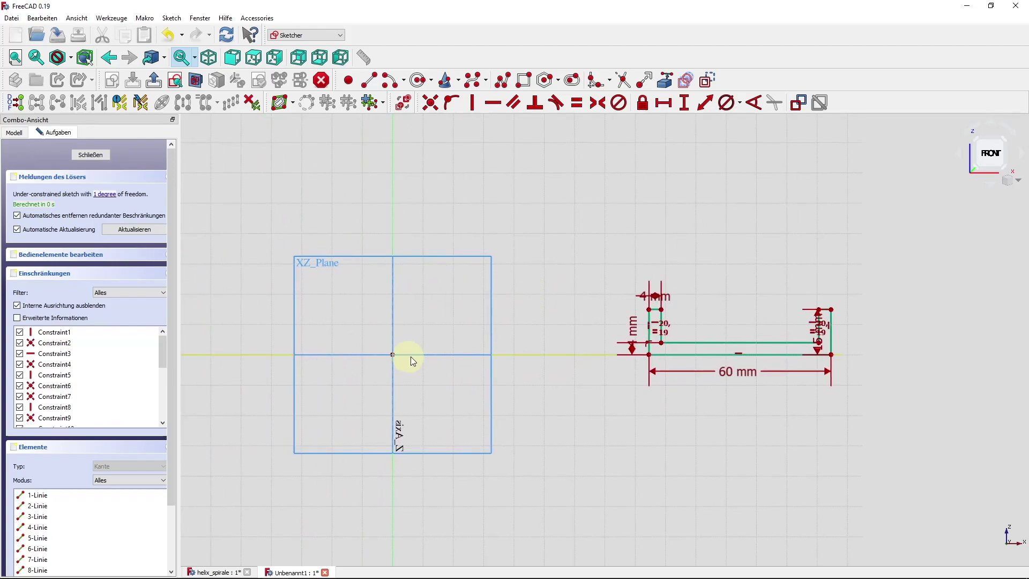
{"action": "left_click", "coordinate": [394, 353]}
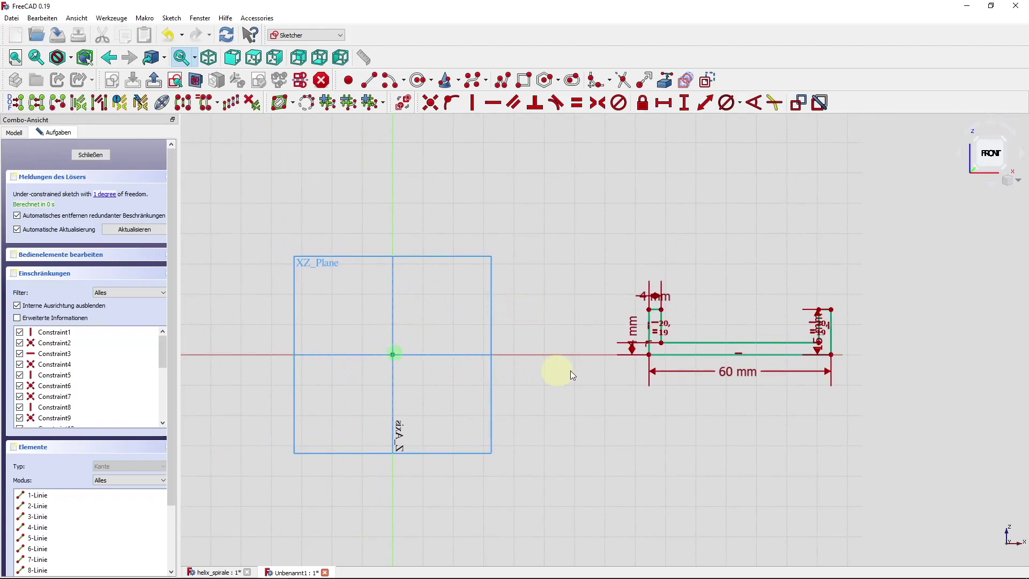
{"action": "left_click", "coordinate": [648, 354]}
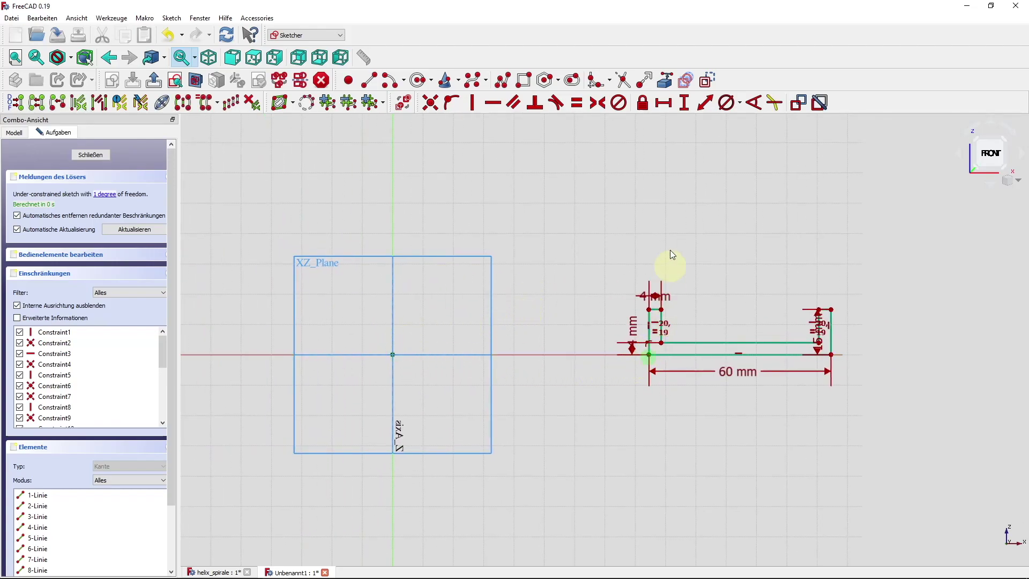
{"action": "left_click", "coordinate": [663, 102]}
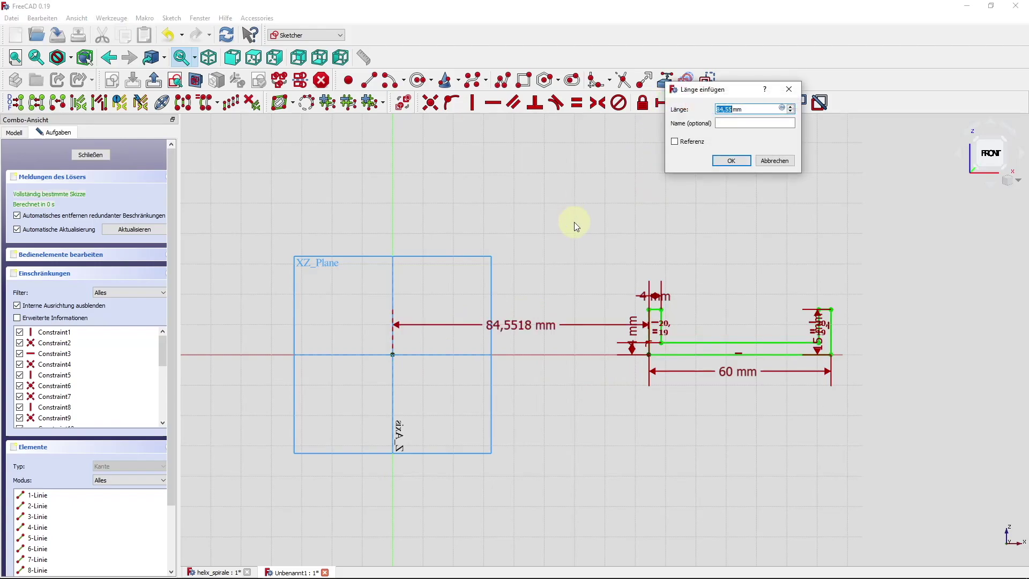
{"action": "type", "text": "120mm"}
{"action": "left_click", "coordinate": [738, 161]}
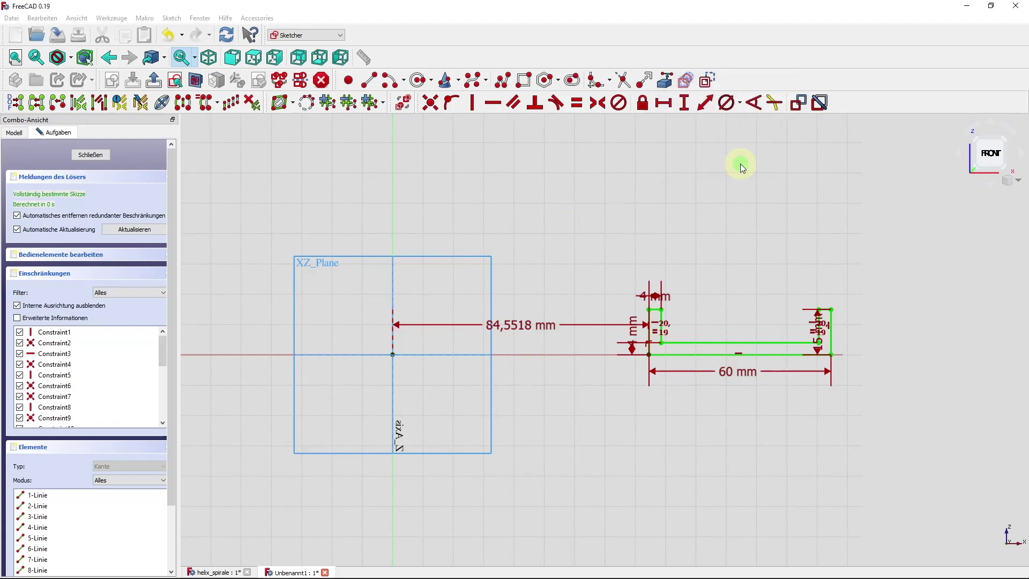
{"action": "left_click", "coordinate": [90, 154]}
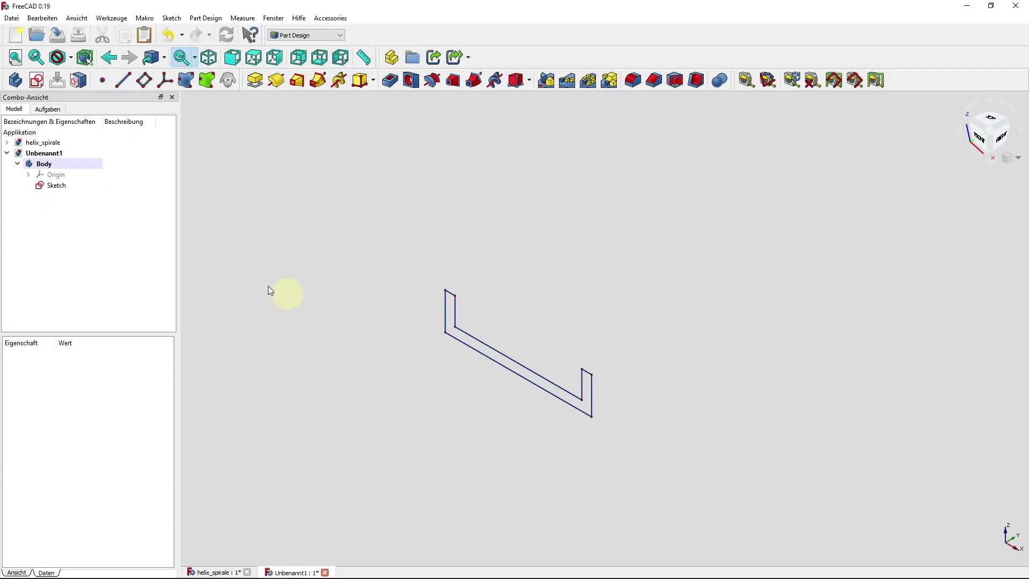
Step: Show the body's origin planes and axes and pan them into view
{"action": "left_click", "coordinate": [69, 175]}
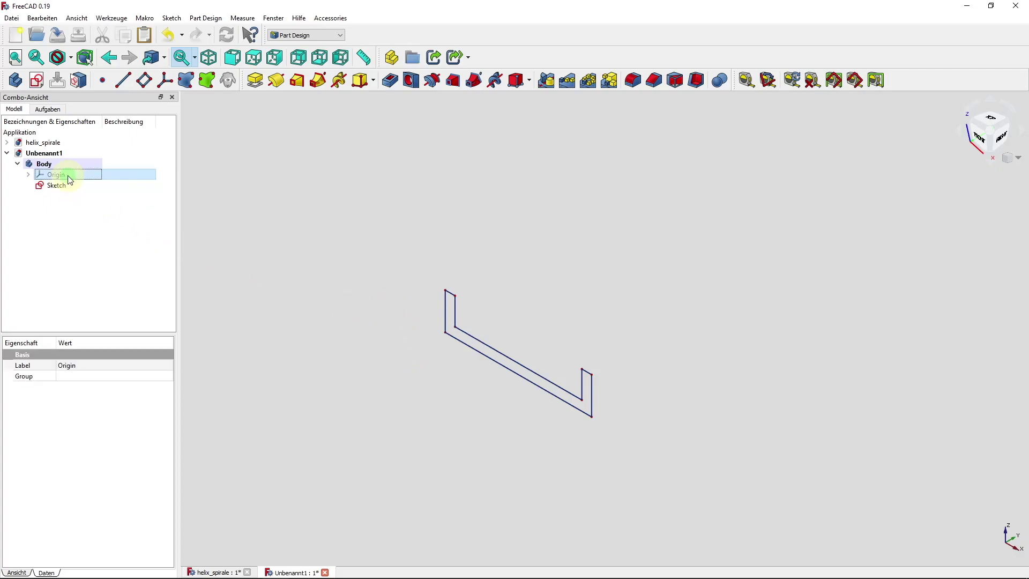
{"action": "key", "text": "space"}
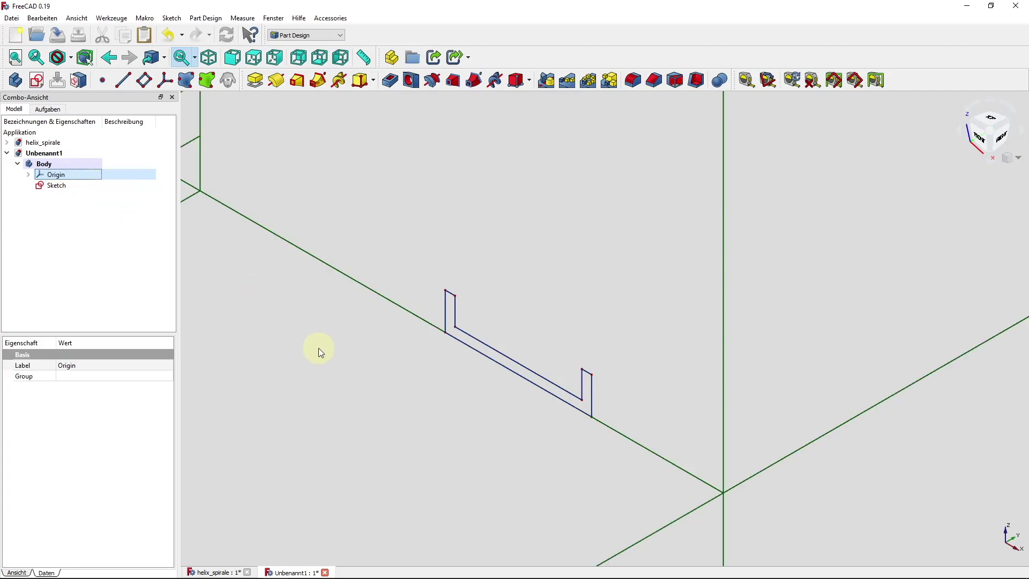
{"action": "left_click", "coordinate": [318, 348]}
{"action": "scroll", "coordinate": [319, 353], "scroll_direction": "down", "scroll_amount": 5}
{"action": "mouse_move", "coordinate": [319, 352]}
{"action": "middle_mouse_down"}
{"action": "mouse_move", "coordinate": [413, 359]}
{"action": "mouse_move", "coordinate": [467, 396]}
{"action": "middle_mouse_up"}
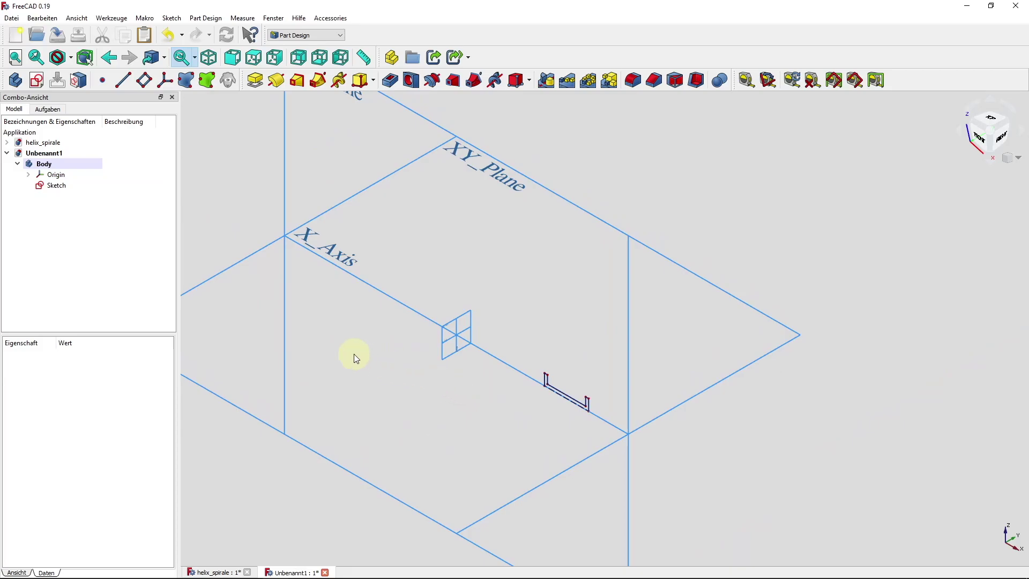
Step: Create a datum line on the X_Axis offset 120 mm in the y-direction
{"action": "left_click", "coordinate": [356, 277]}
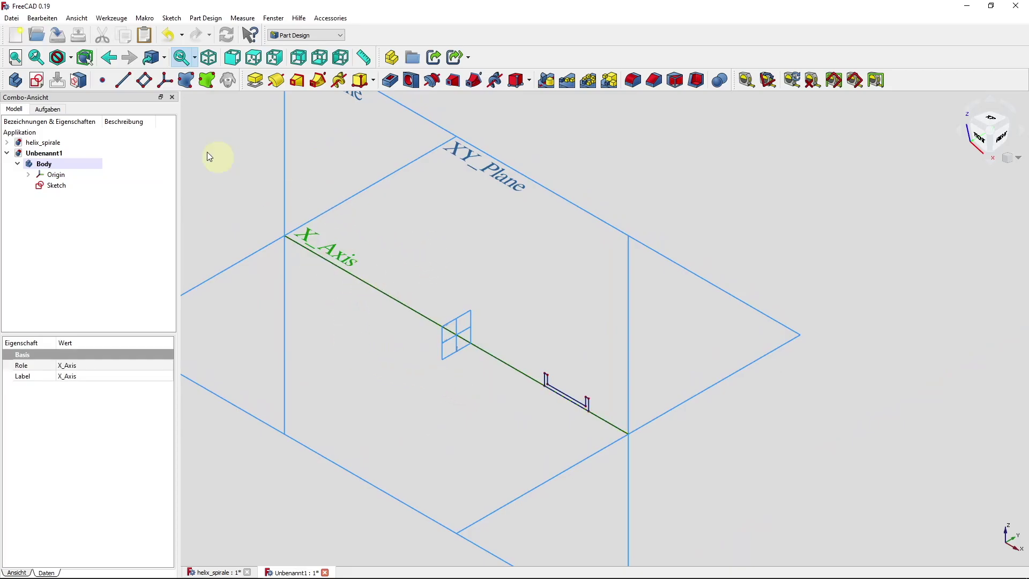
{"action": "left_click", "coordinate": [119, 80]}
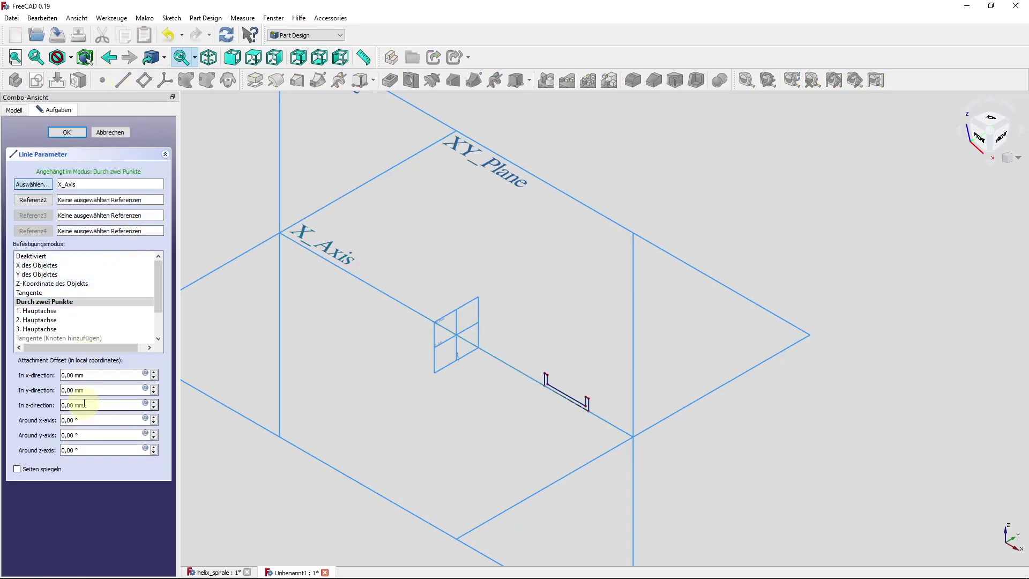
{"action": "triple_click", "coordinate": [97, 389]}
{"action": "type", "text": "120"}
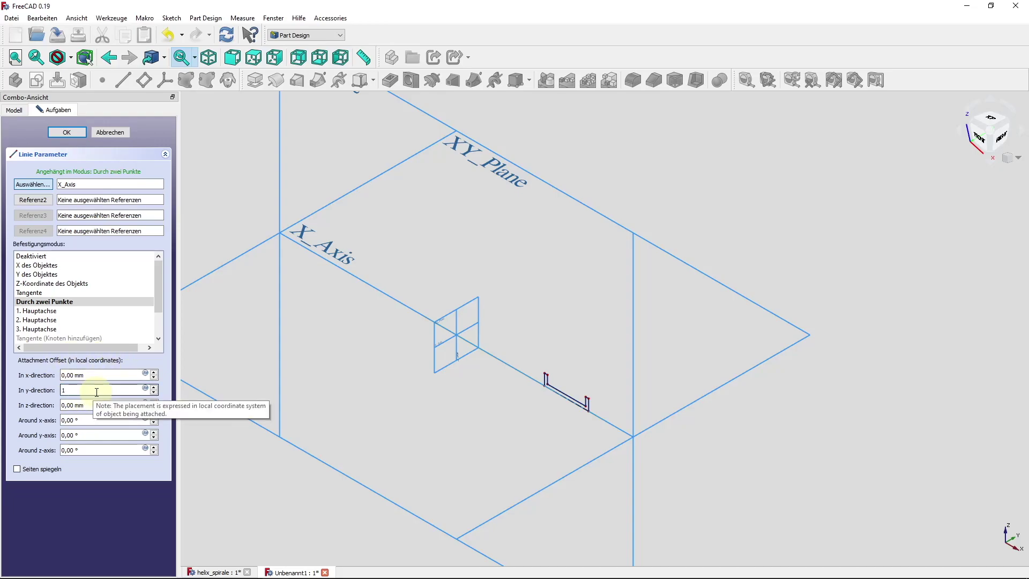
{"action": "key", "text": "Tab"}
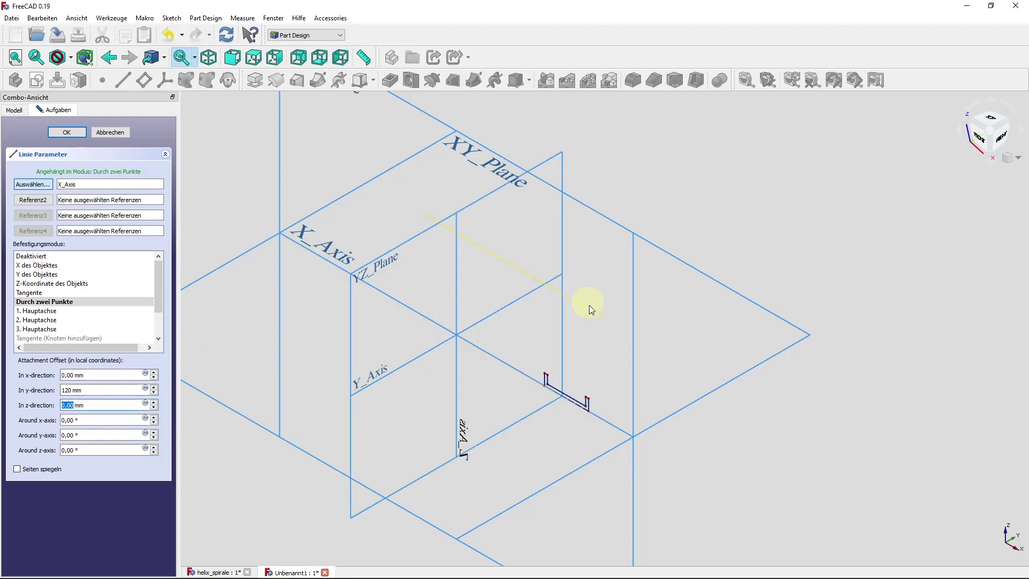
{"action": "middle_click_drag", "start_coordinate": [345, 267], "coordinate": [574, 438]}
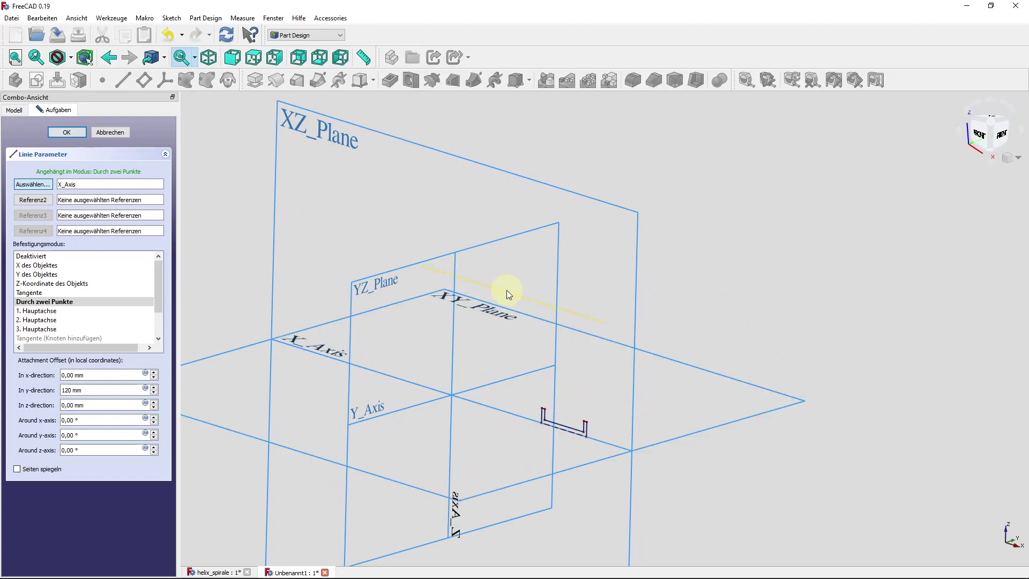
{"action": "left_click", "coordinate": [66, 131]}
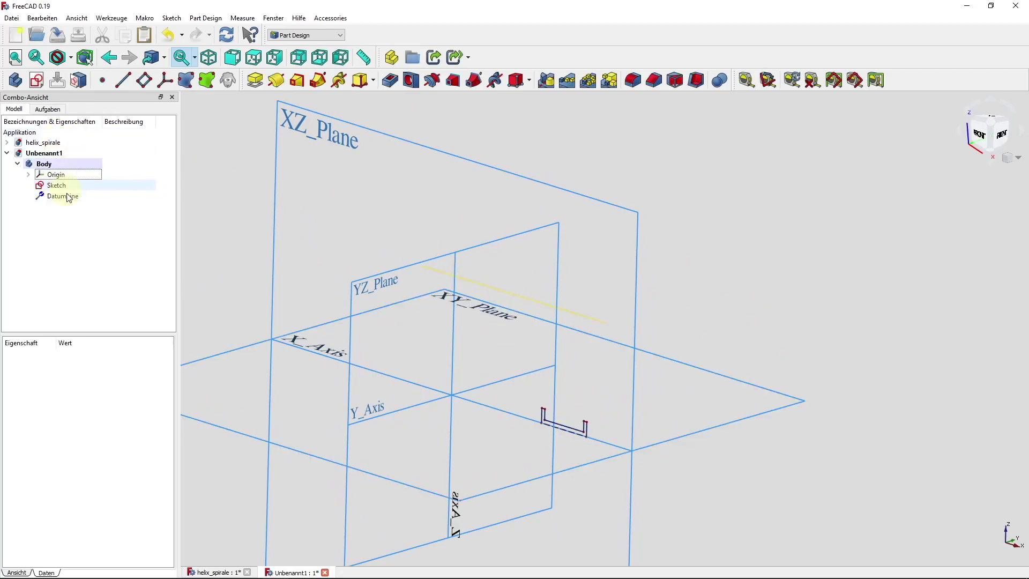
Step: Give the DatumLine transparency 10 and a red face colour
{"action": "left_click", "coordinate": [68, 196]}
{"action": "right_click", "coordinate": [64, 194]}
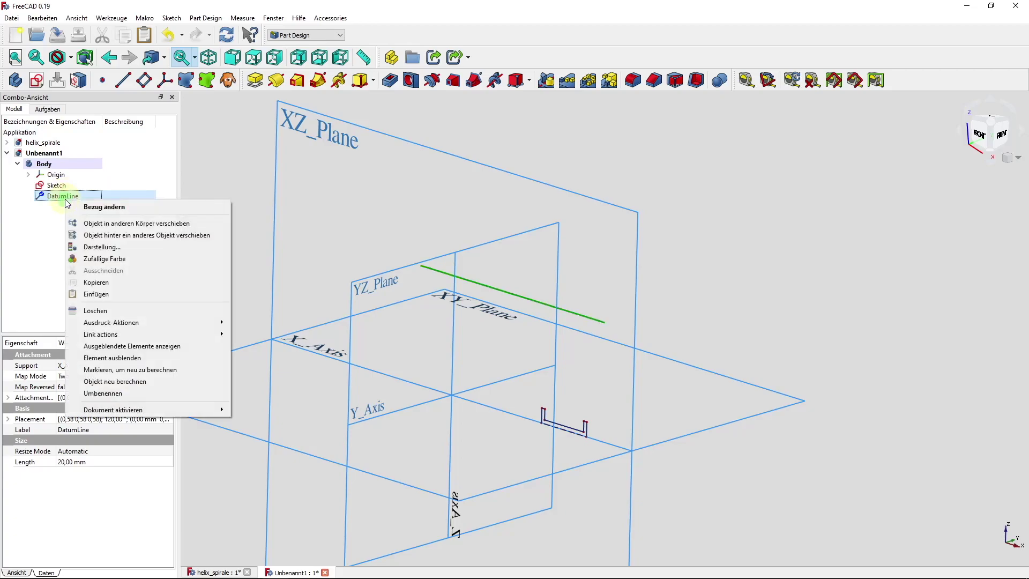
{"action": "left_click", "coordinate": [87, 248]}
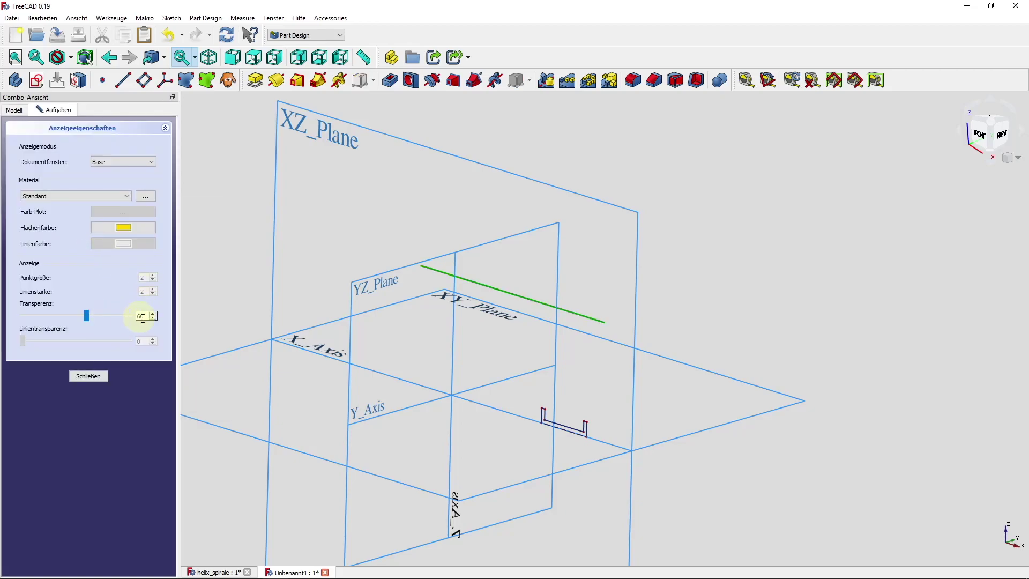
{"action": "type", "text": "10"}
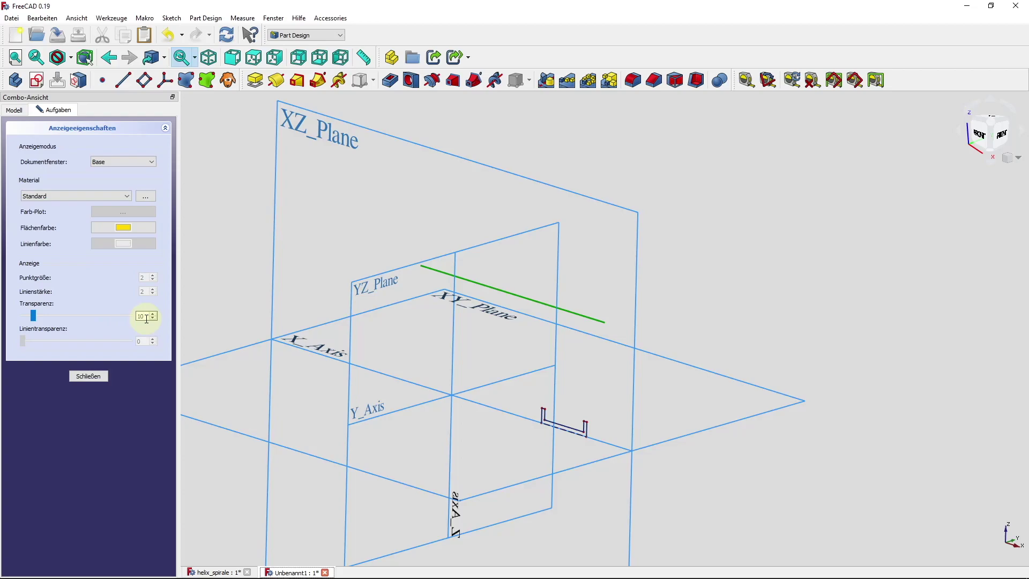
{"action": "left_click", "coordinate": [130, 228]}
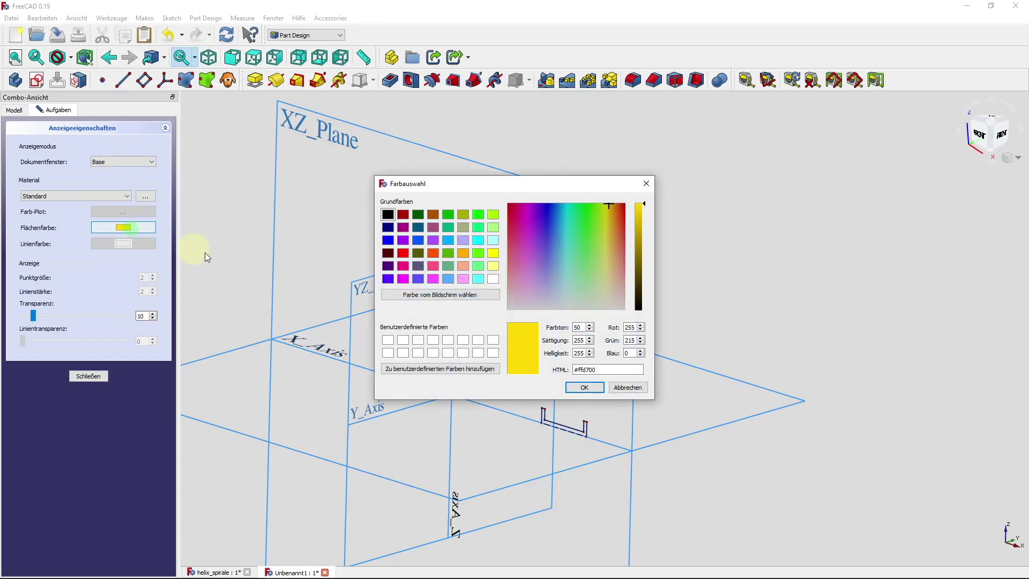
{"action": "left_click", "coordinate": [403, 252]}
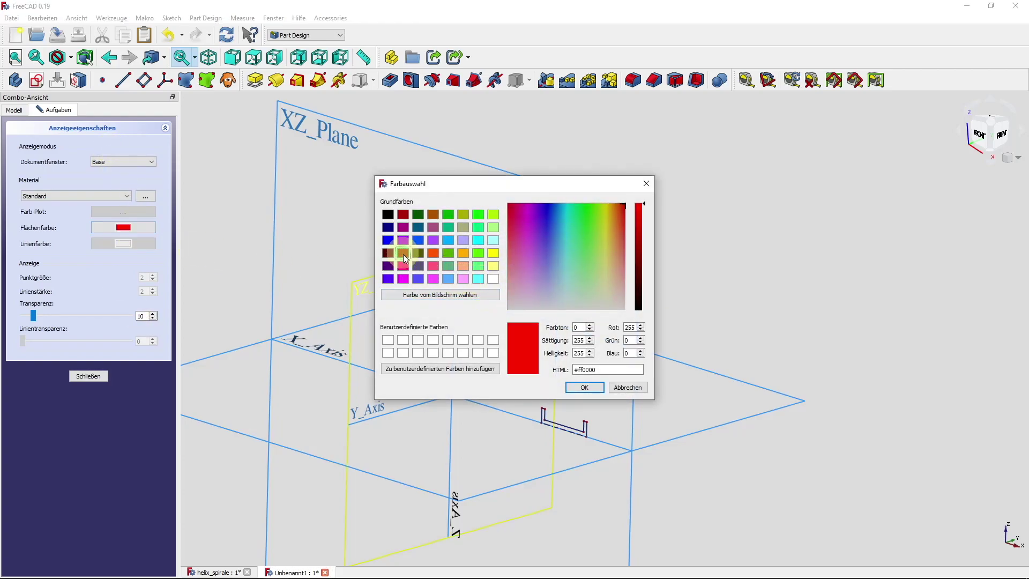
{"action": "left_click", "coordinate": [584, 386]}
{"action": "left_click", "coordinate": [78, 375]}
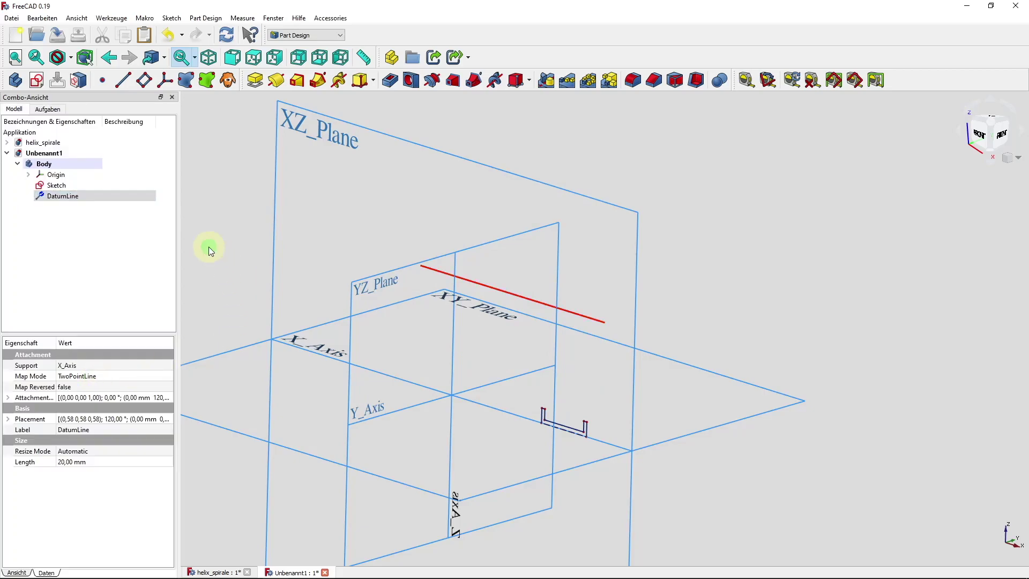
Step: Hide the origin planes and axes after adjusting the view
{"action": "mouse_move", "coordinate": [348, 393]}
{"action": "middle_mouse_down"}
{"action": "mouse_move", "coordinate": [393, 420]}
{"action": "mouse_move", "coordinate": [416, 409]}
{"action": "middle_mouse_up"}
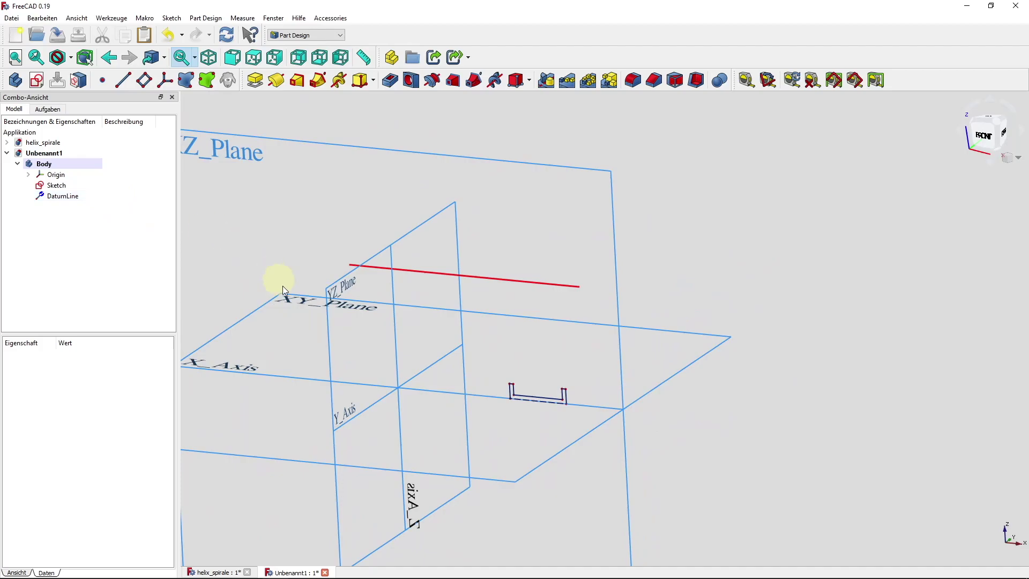
{"action": "middle_click_drag", "start_coordinate": [282, 285], "coordinate": [411, 307]}
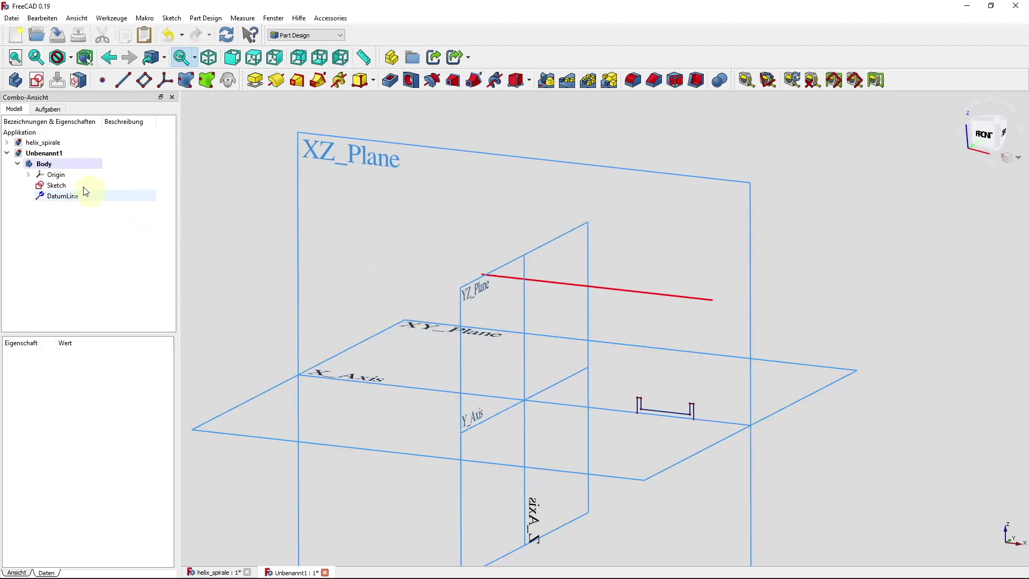
{"action": "left_click", "coordinate": [70, 174]}
{"action": "key", "text": "space"}
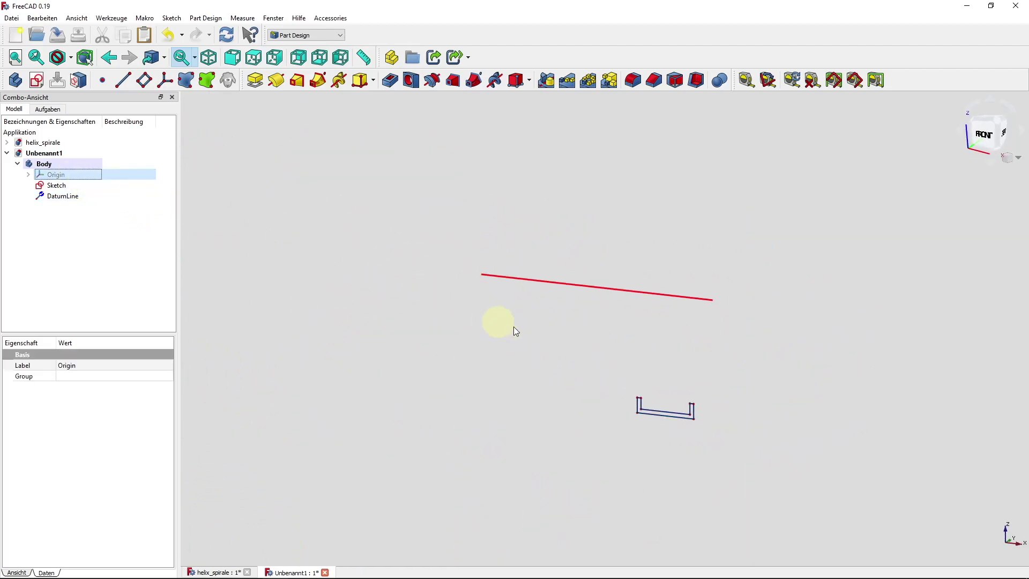
Step: Create an Additive Helix from the profile Sketch
{"action": "left_click_drag", "start_coordinate": [496, 320], "coordinate": [451, 367]}
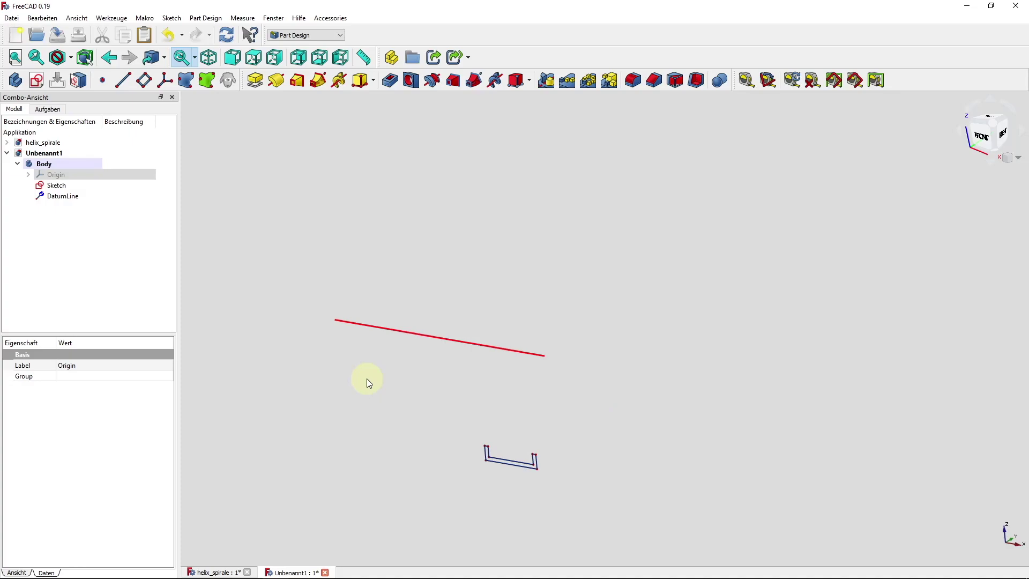
{"action": "middle_click_drag", "start_coordinate": [373, 421], "coordinate": [376, 351]}
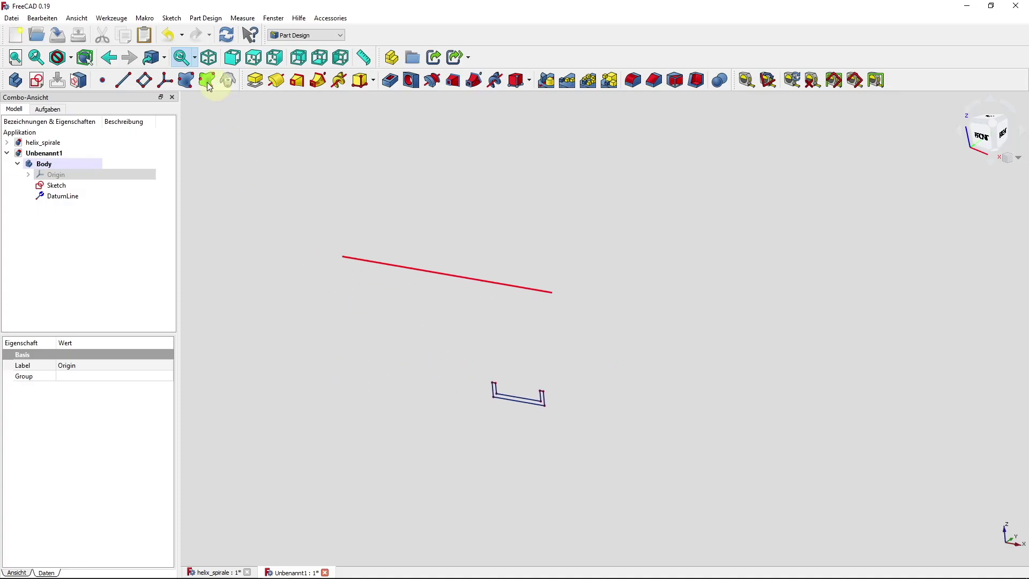
{"action": "left_click_drag", "start_coordinate": [377, 351], "coordinate": [172, 195]}
{"action": "left_click", "coordinate": [86, 188]}
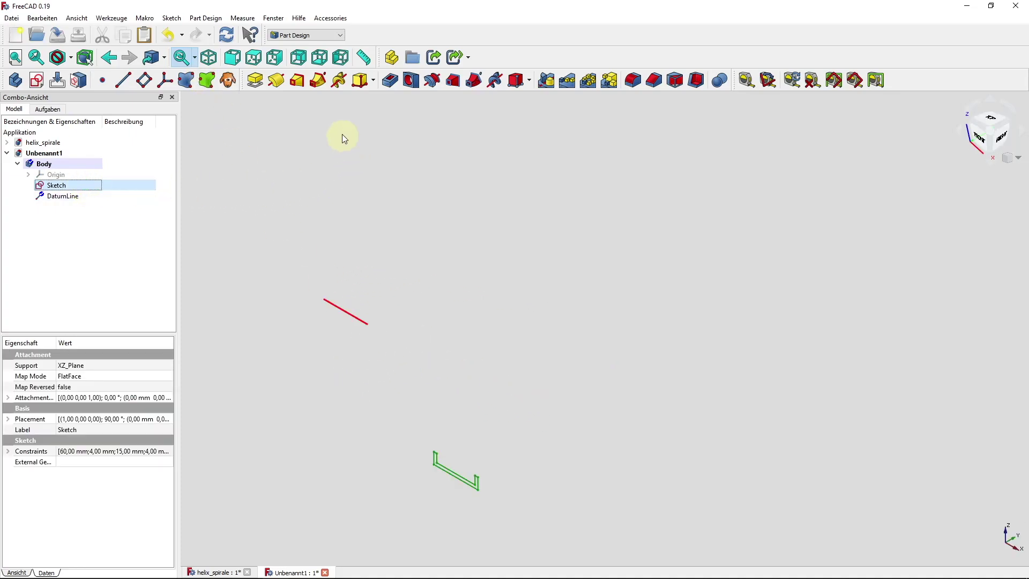
{"action": "left_click", "coordinate": [338, 80]}
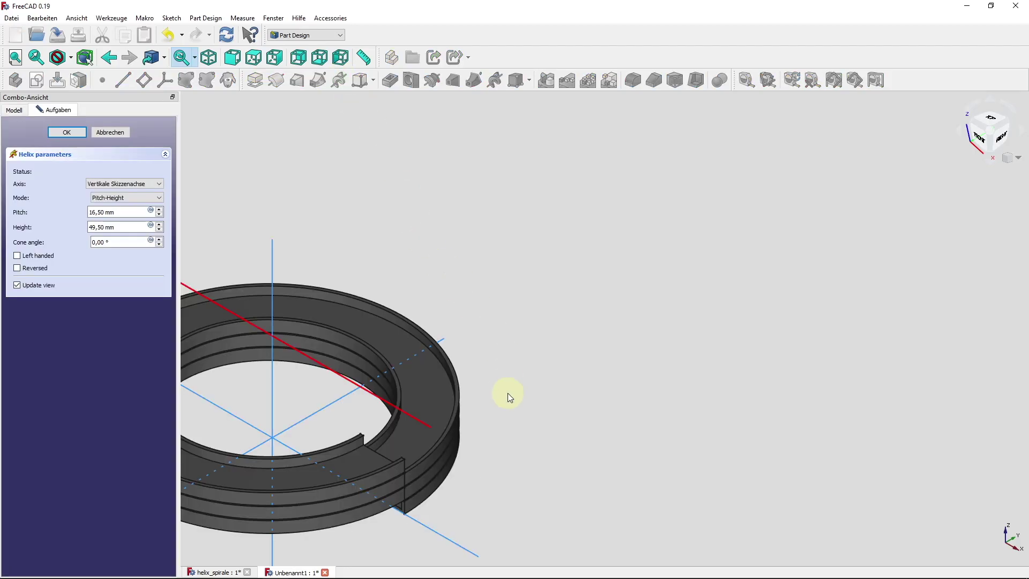
{"action": "middle_click_drag", "start_coordinate": [507, 393], "coordinate": [721, 300]}
{"action": "mouse_move", "coordinate": [721, 300]}
{"action": "left_mouse_down"}
{"action": "mouse_move", "coordinate": [721, 285]}
{"action": "mouse_move", "coordinate": [712, 296]}
{"action": "left_mouse_up"}
{"action": "mouse_move", "coordinate": [712, 296]}
{"action": "middle_mouse_down"}
{"action": "mouse_move", "coordinate": [697, 309]}
{"action": "mouse_move", "coordinate": [708, 339]}
{"action": "mouse_move", "coordinate": [767, 368]}
{"action": "middle_mouse_up"}
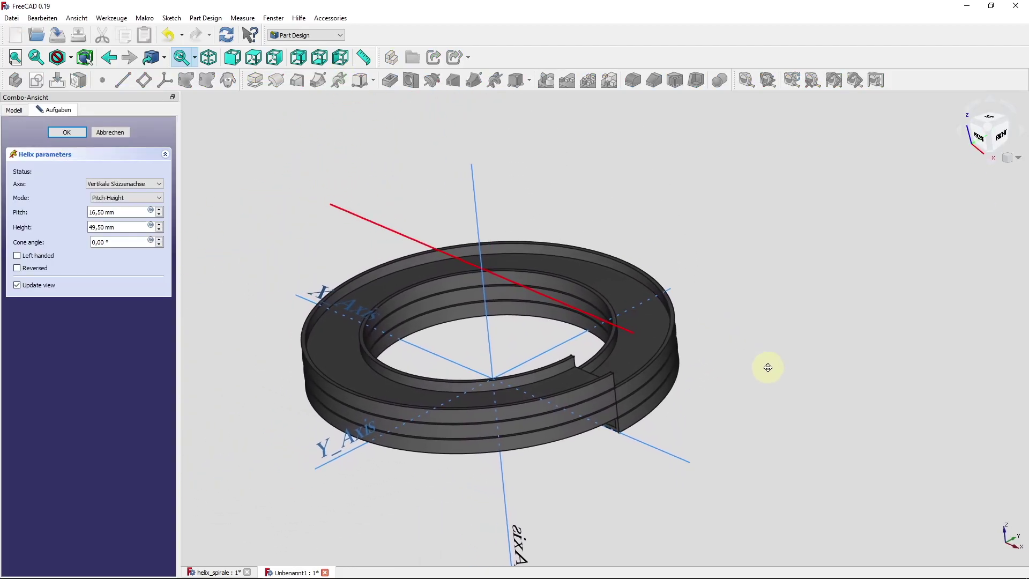
Step: Set the helix to Height-Turns mode around the DatumLine with 1 turn and height 150
{"action": "left_click", "coordinate": [122, 199]}
{"action": "type", "text": "200"}
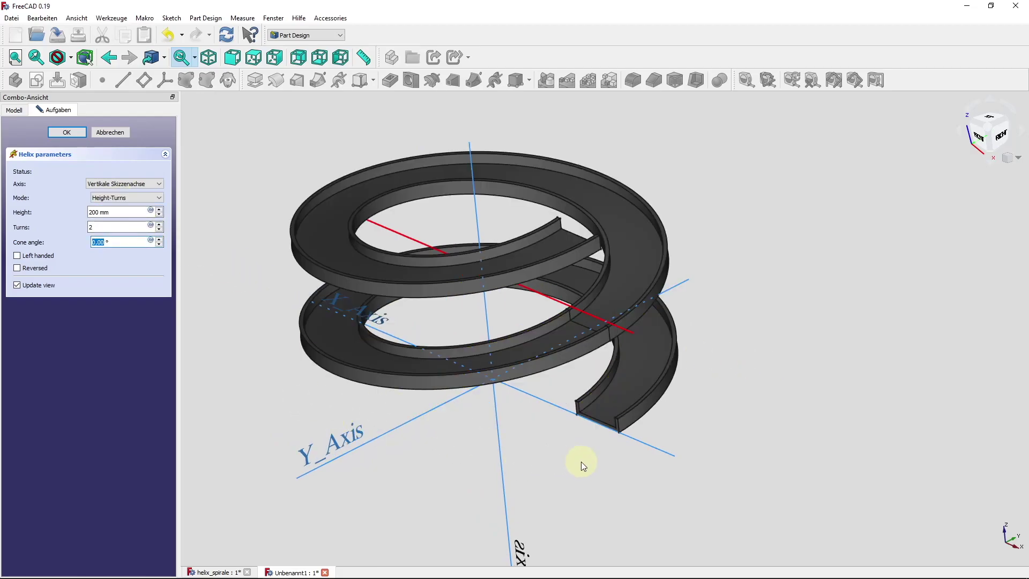
{"action": "middle_click_drag", "start_coordinate": [739, 366], "coordinate": [729, 380]}
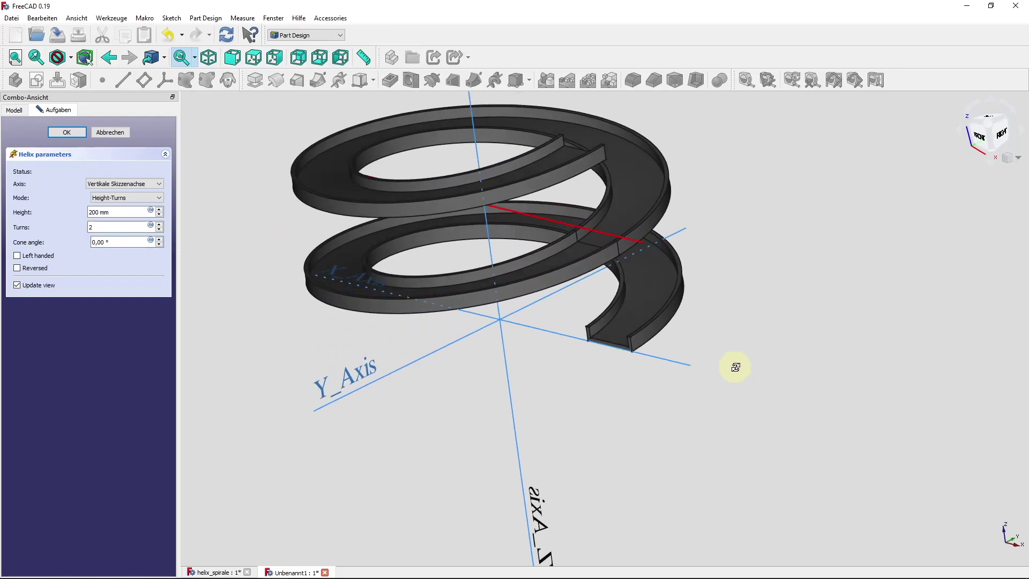
{"action": "scroll", "coordinate": [728, 378], "scroll_direction": "up", "scroll_amount": 3}
{"action": "scroll", "coordinate": [685, 382], "scroll_direction": "down", "scroll_amount": 3}
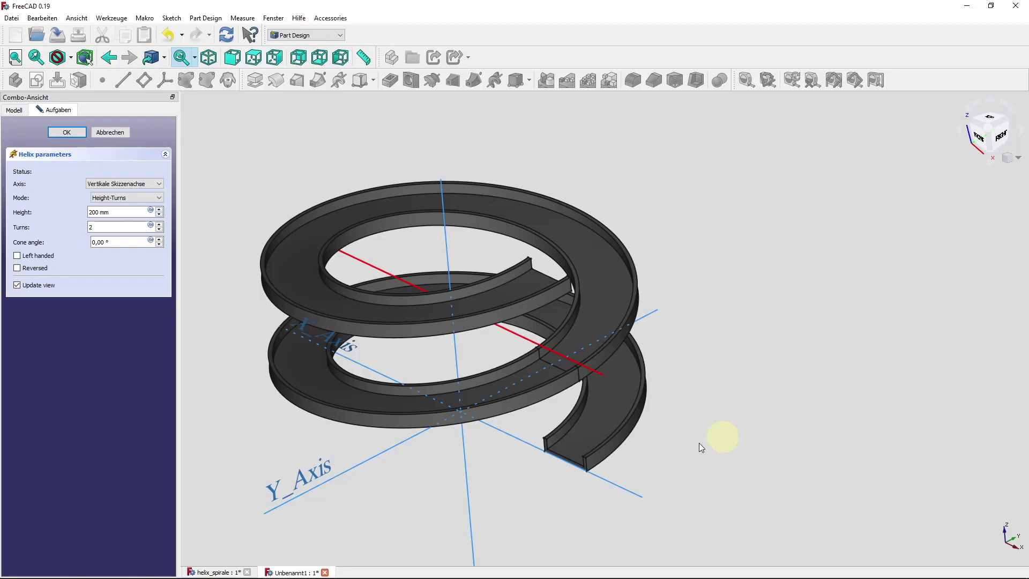
{"action": "left_click", "coordinate": [109, 184]}
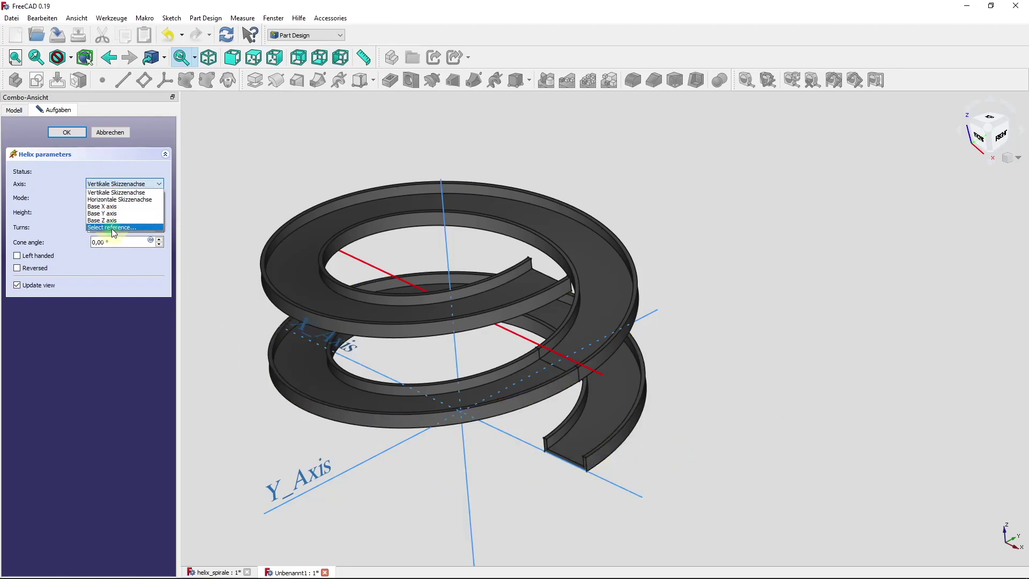
{"action": "left_click", "coordinate": [111, 229]}
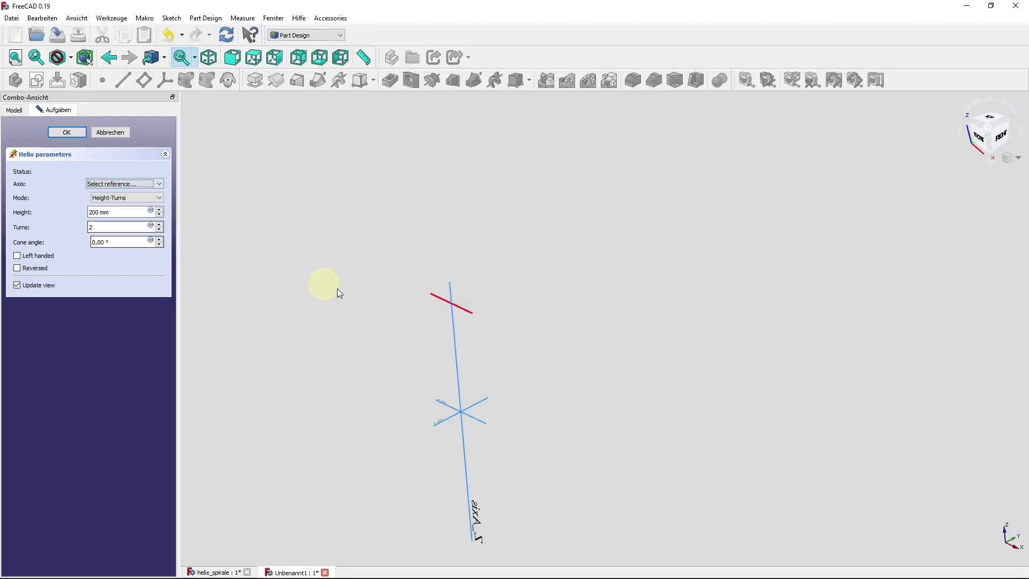
{"action": "left_click", "coordinate": [440, 298]}
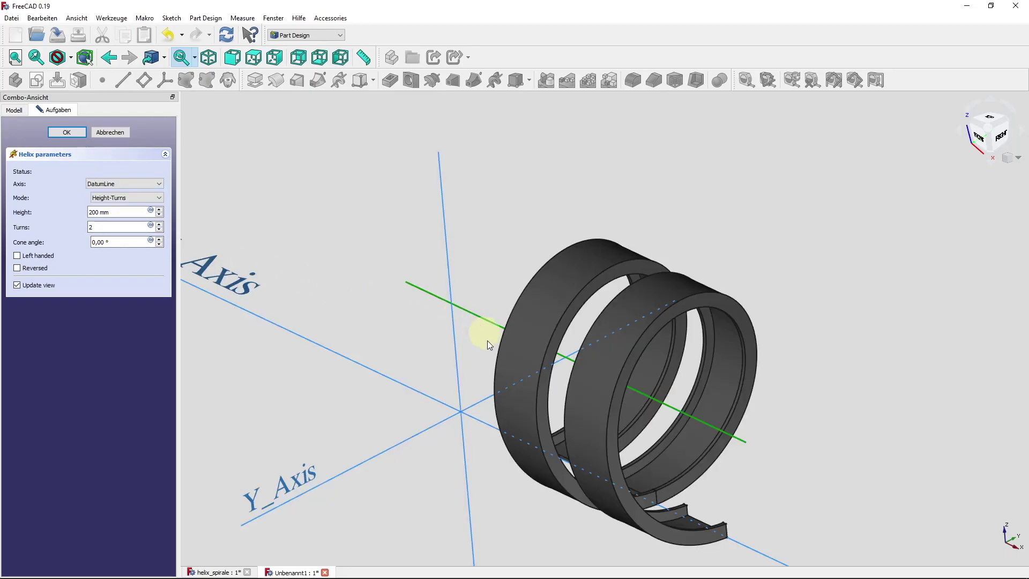
{"action": "double_click", "coordinate": [118, 228]}
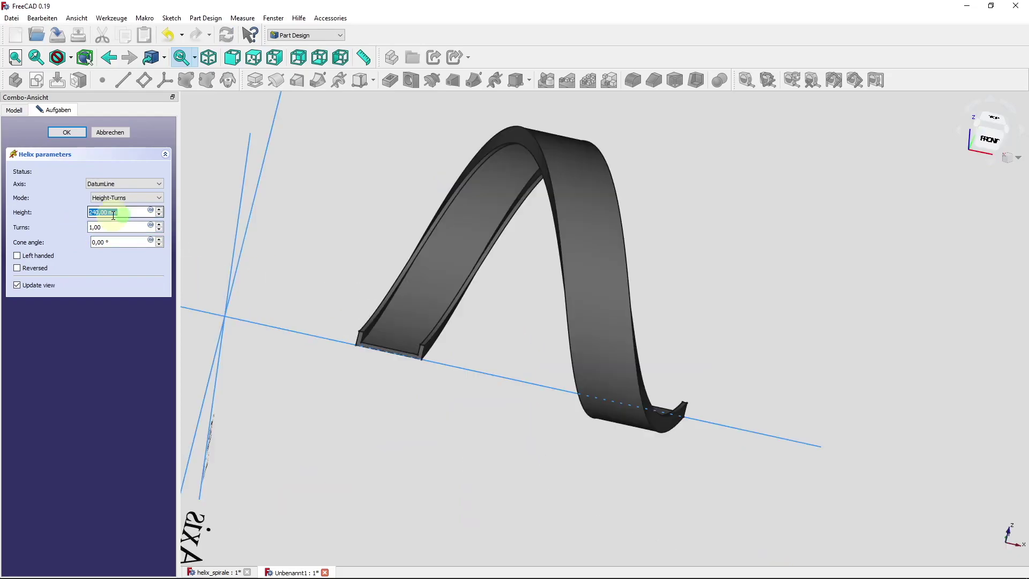
{"action": "type", "text": "150"}
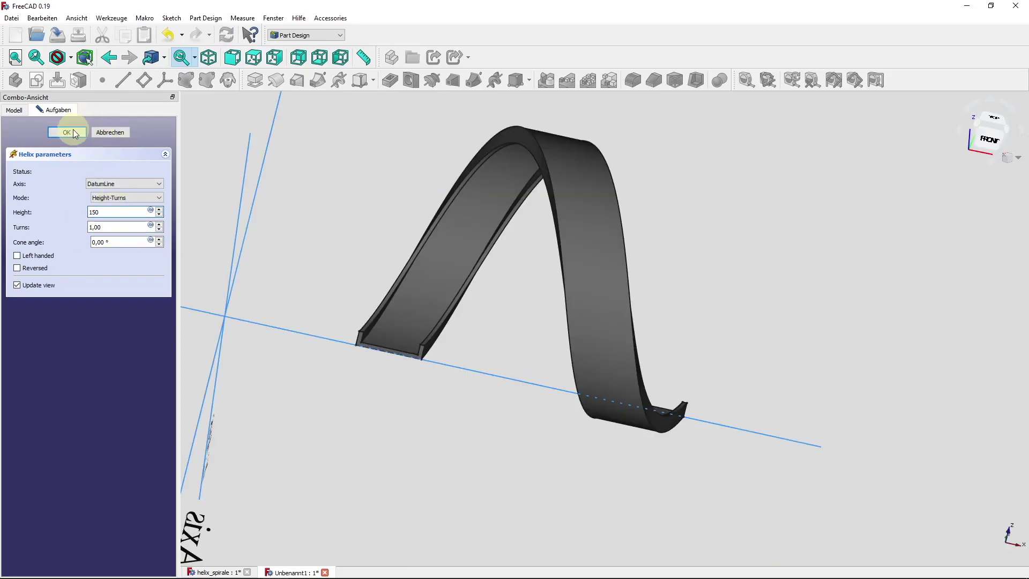
{"action": "left_click", "coordinate": [74, 134]}
{"action": "mouse_move", "coordinate": [371, 362]}
{"action": "left_mouse_down"}
{"action": "mouse_move", "coordinate": [416, 440]}
{"action": "mouse_move", "coordinate": [202, 423]}
{"action": "mouse_move", "coordinate": [213, 315]}
{"action": "mouse_move", "coordinate": [310, 409]}
{"action": "mouse_move", "coordinate": [365, 393]}
{"action": "mouse_move", "coordinate": [537, 433]}
{"action": "mouse_move", "coordinate": [918, 284]}
{"action": "left_mouse_up"}
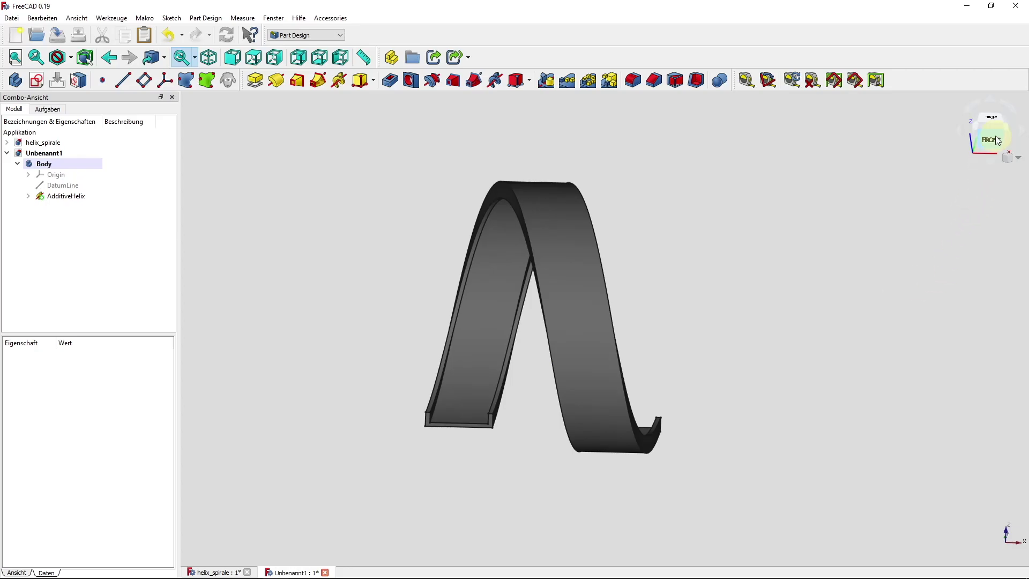
Step: Switch to an isometric view of the helix ring
{"action": "left_click", "coordinate": [978, 131]}
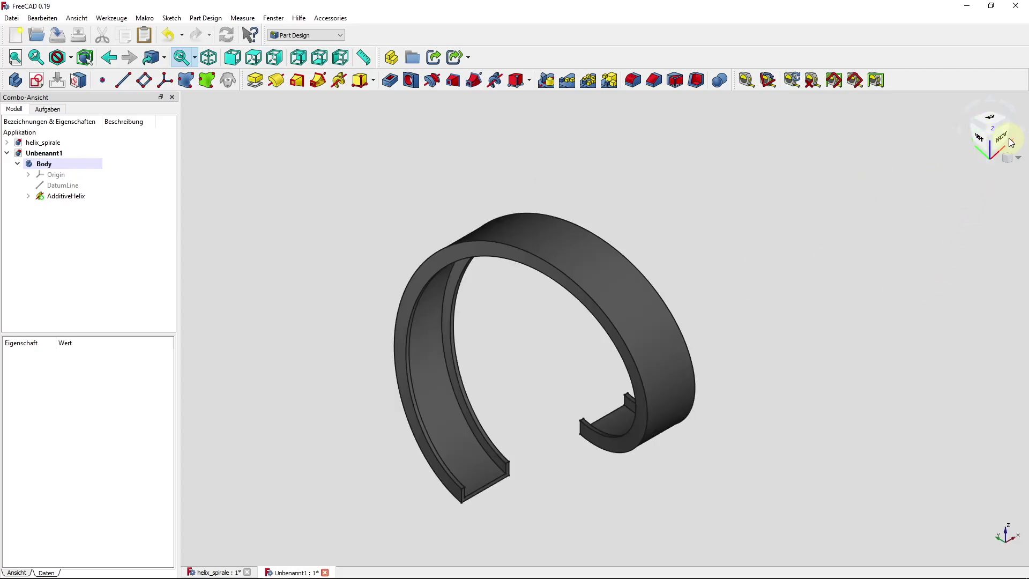
{"action": "scroll", "coordinate": [667, 436], "scroll_direction": "up", "scroll_amount": 2}
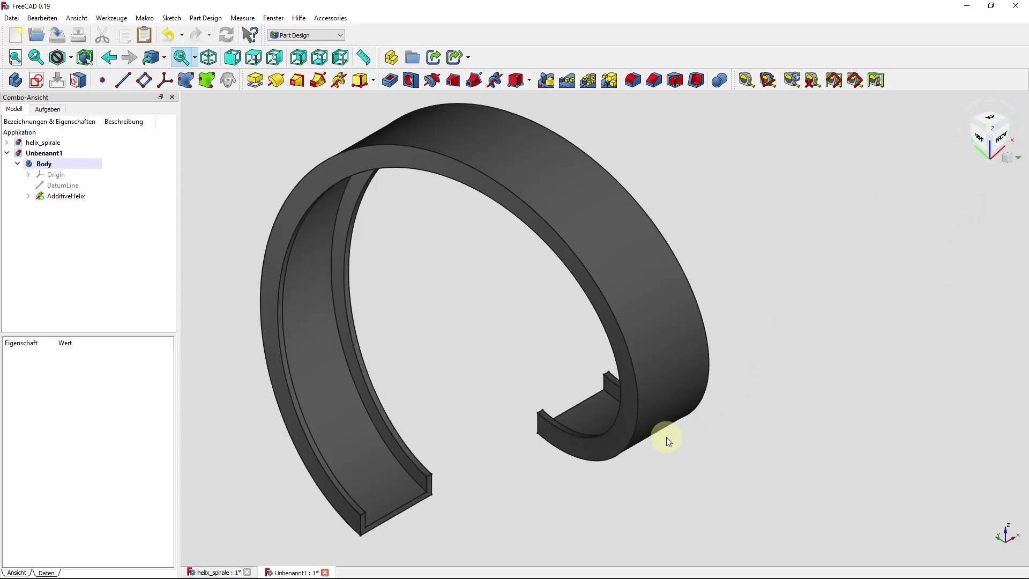
{"action": "scroll", "coordinate": [589, 500], "scroll_direction": "down", "scroll_amount": 2}
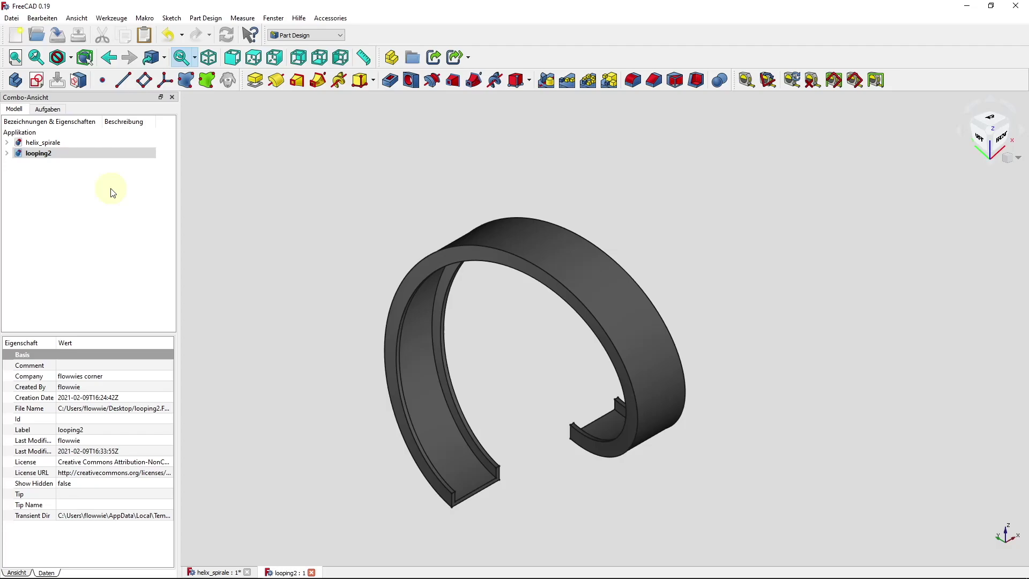
Step: Open bohrer_1.FCStd from the Desktop
{"action": "left_click", "coordinate": [42, 36]}
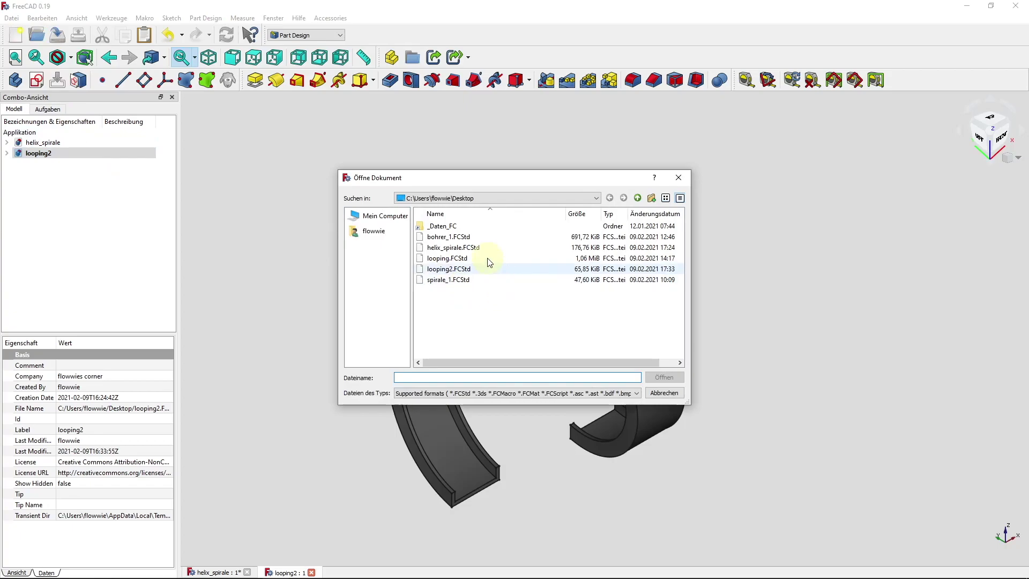
{"action": "left_click", "coordinate": [471, 236]}
{"action": "left_click", "coordinate": [665, 377]}
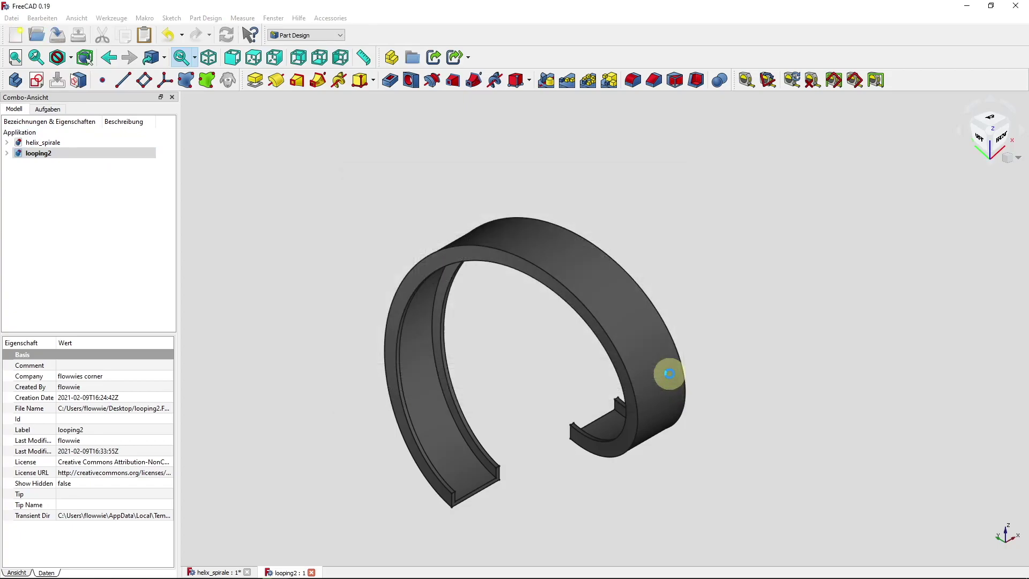
{"action": "left_click", "coordinate": [61, 165]}
Step: Set AdditiveHelix as the body's tip so only the twisted flute shows
{"action": "middle_click_drag", "start_coordinate": [212, 262], "coordinate": [395, 380]}
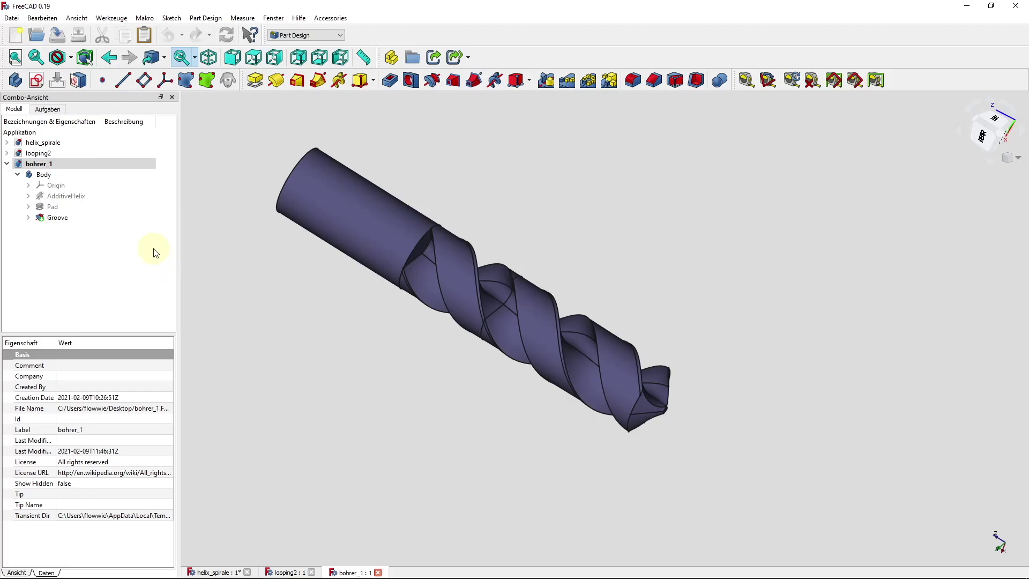
{"action": "left_click", "coordinate": [68, 197]}
{"action": "right_click", "coordinate": [69, 199]}
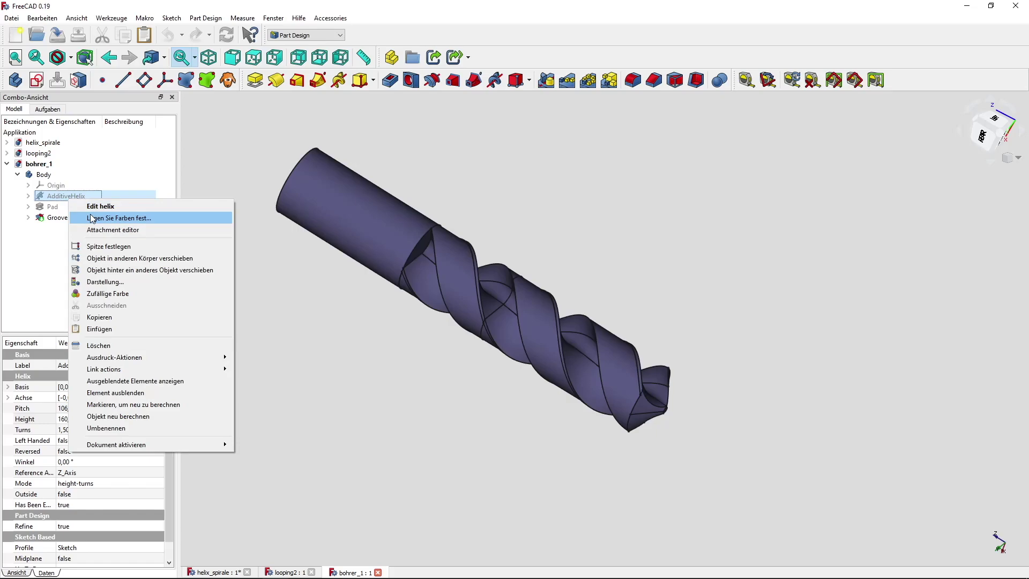
{"action": "left_click", "coordinate": [95, 246]}
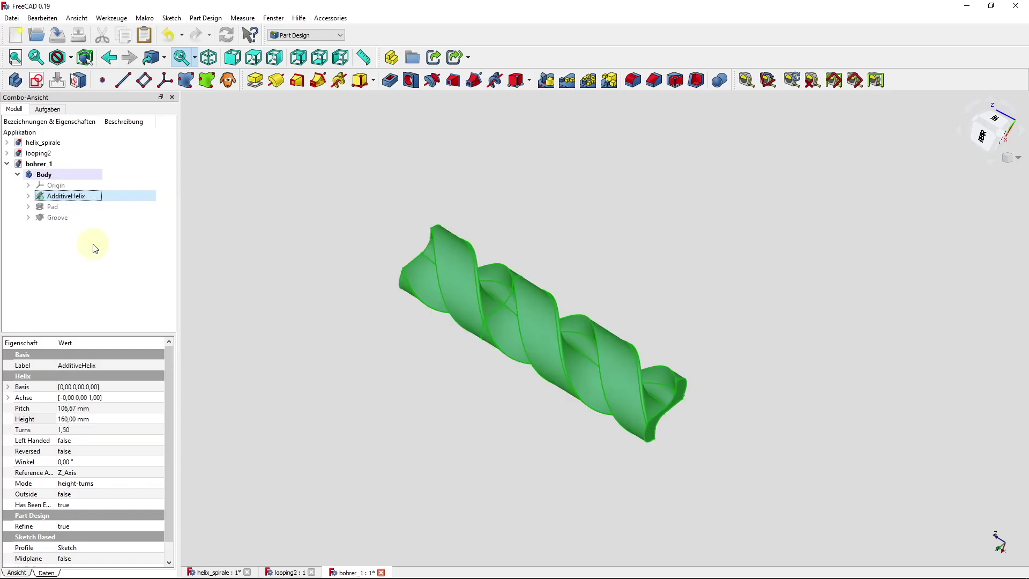
{"action": "left_click", "coordinate": [294, 361]}
Step: Expand AdditiveHelix and select its Sketch
{"action": "mouse_move", "coordinate": [293, 361]}
{"action": "middle_mouse_down"}
{"action": "mouse_move", "coordinate": [386, 413]}
{"action": "mouse_move", "coordinate": [321, 391]}
{"action": "middle_mouse_up"}
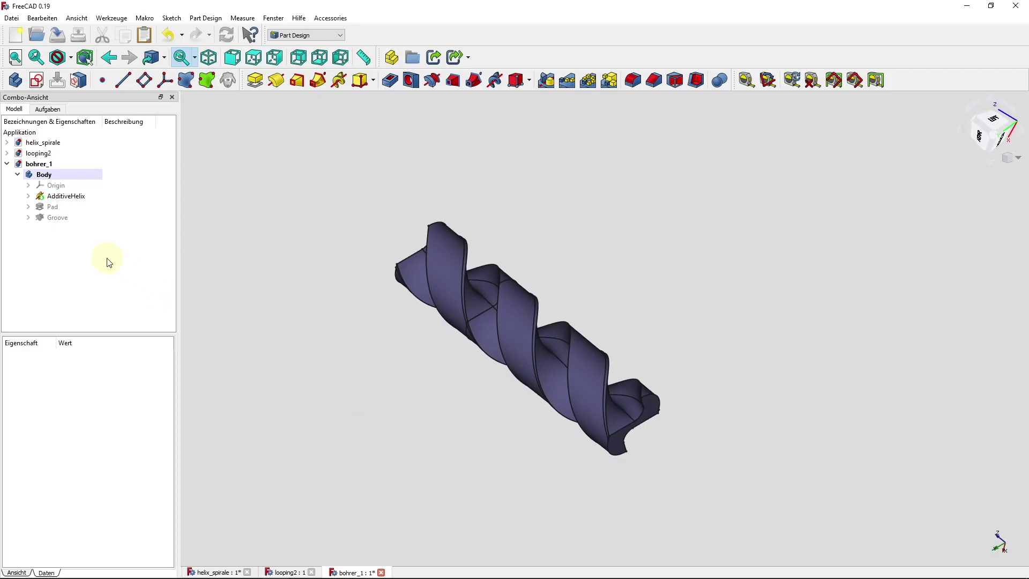
{"action": "left_click", "coordinate": [28, 196]}
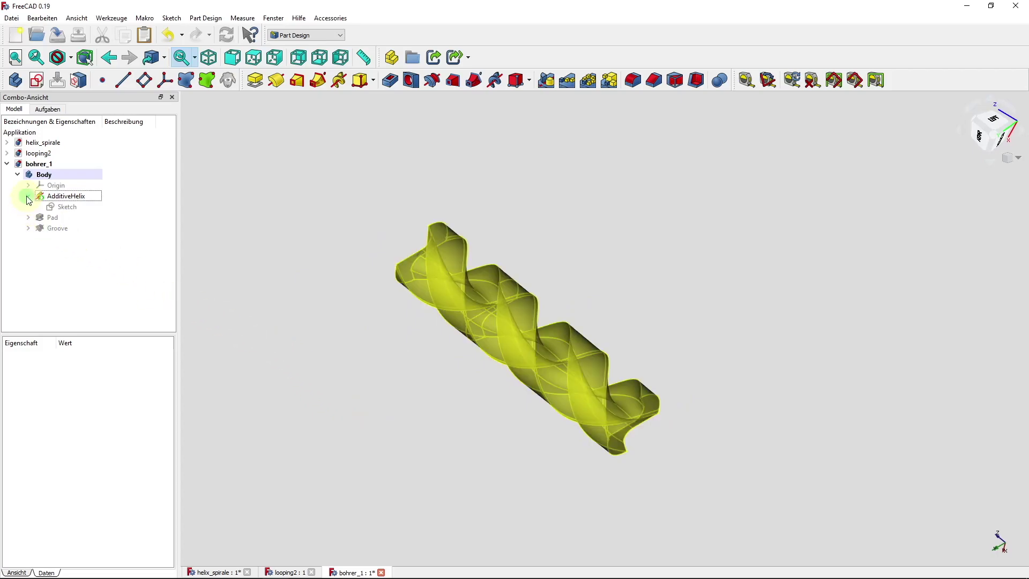
{"action": "left_click", "coordinate": [69, 207]}
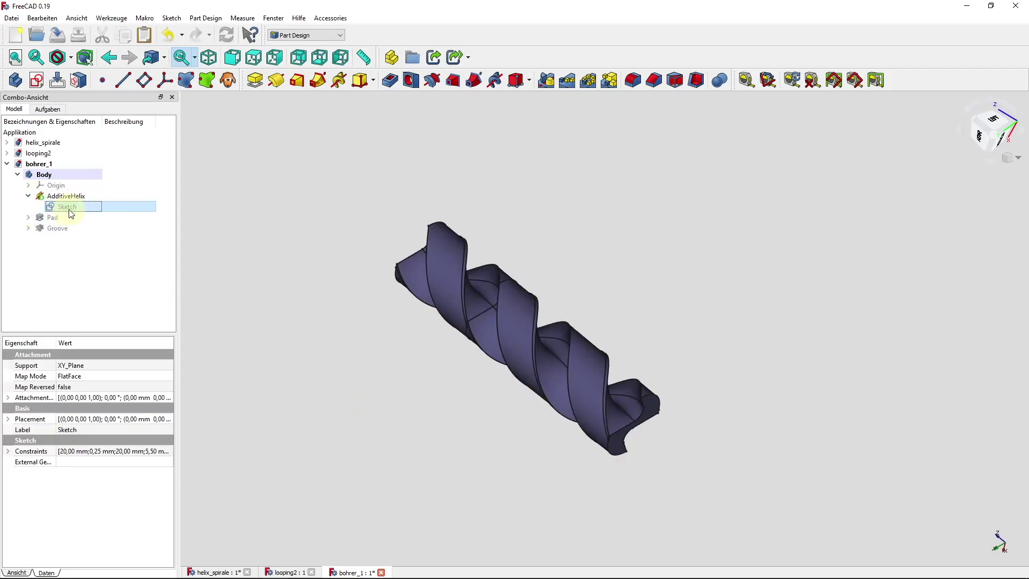
Step: Open the helix profile Sketch for editing
{"action": "double_click", "coordinate": [72, 213]}
{"action": "scroll", "coordinate": [748, 391], "scroll_direction": "up", "scroll_amount": 3}
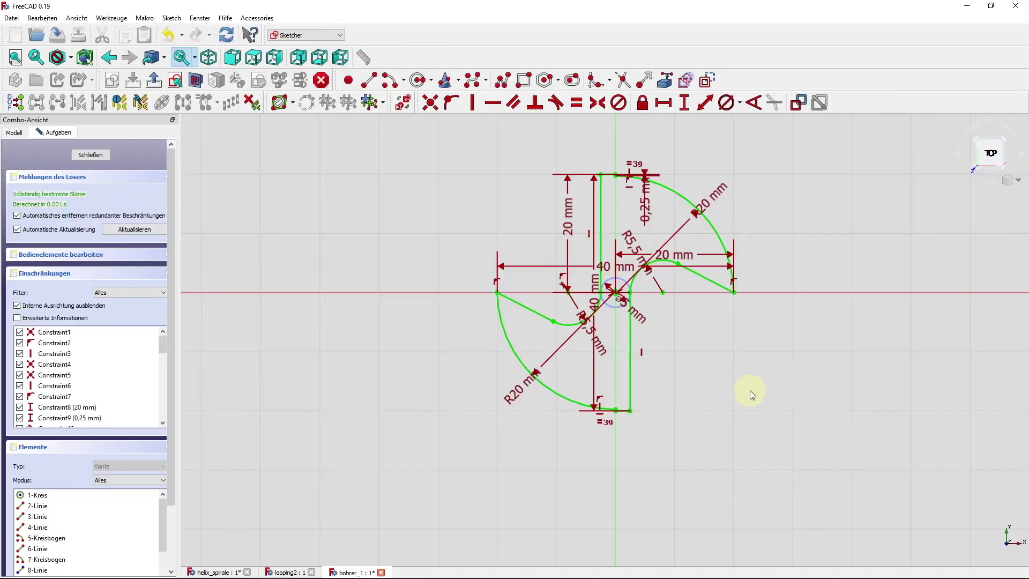
{"action": "scroll", "coordinate": [630, 381], "scroll_direction": "up", "scroll_amount": 3}
{"action": "scroll", "coordinate": [630, 380], "scroll_direction": "down", "scroll_amount": 3}
{"action": "scroll", "coordinate": [592, 436], "scroll_direction": "down", "scroll_amount": 3}
{"action": "scroll", "coordinate": [595, 418], "scroll_direction": "down", "scroll_amount": 2}
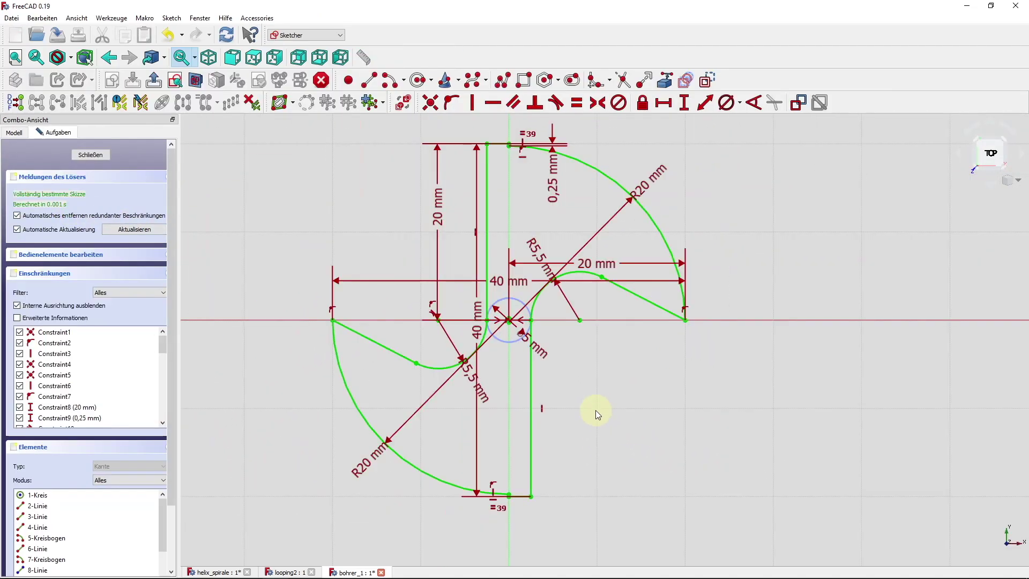
Step: Move the R20 mm and both R5,5 mm labels apart, then close the sketch
{"action": "left_click_drag", "start_coordinate": [648, 182], "coordinate": [633, 158]}
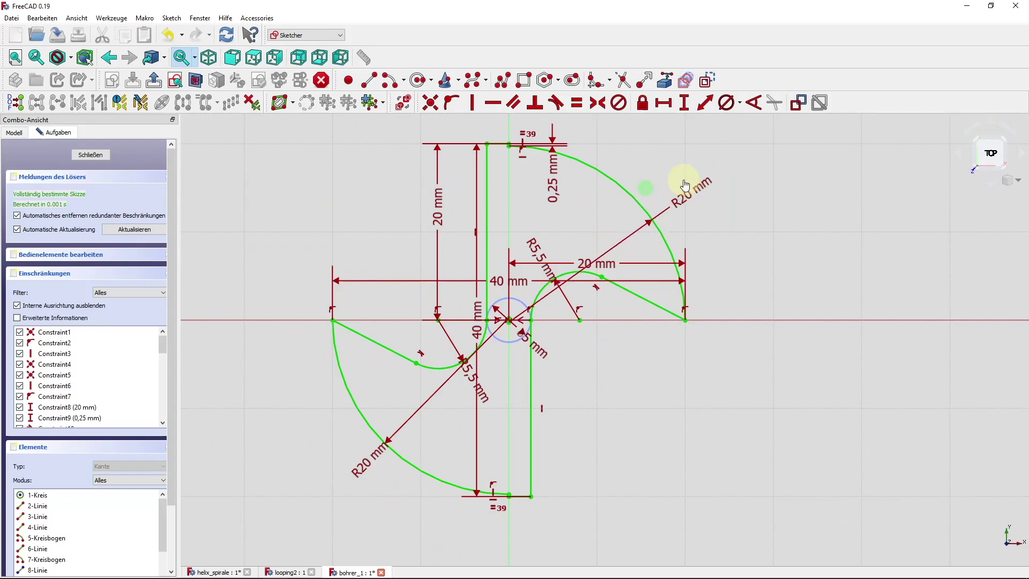
{"action": "left_click_drag", "start_coordinate": [535, 249], "coordinate": [625, 401]}
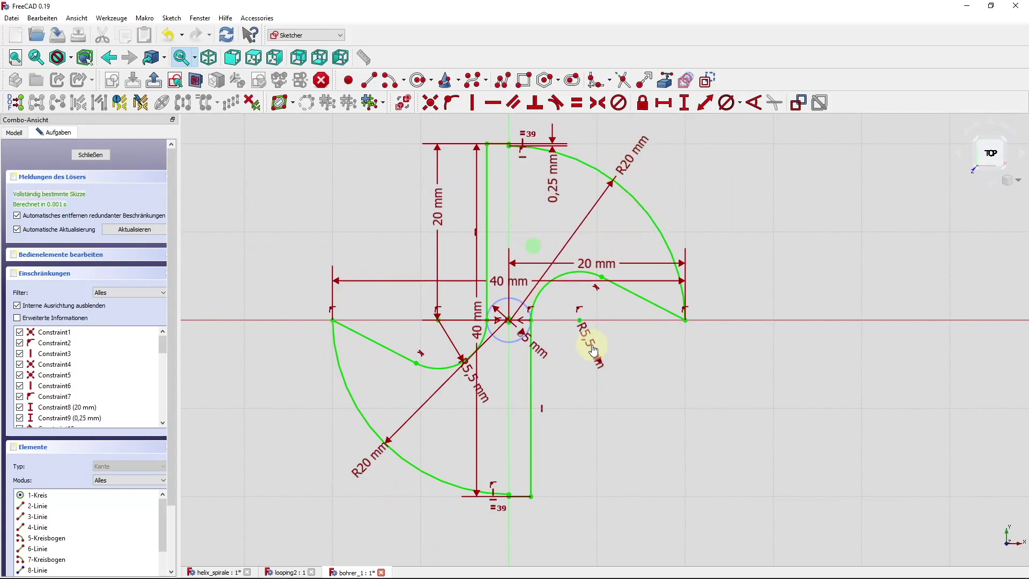
{"action": "left_click_drag", "start_coordinate": [471, 383], "coordinate": [360, 248]}
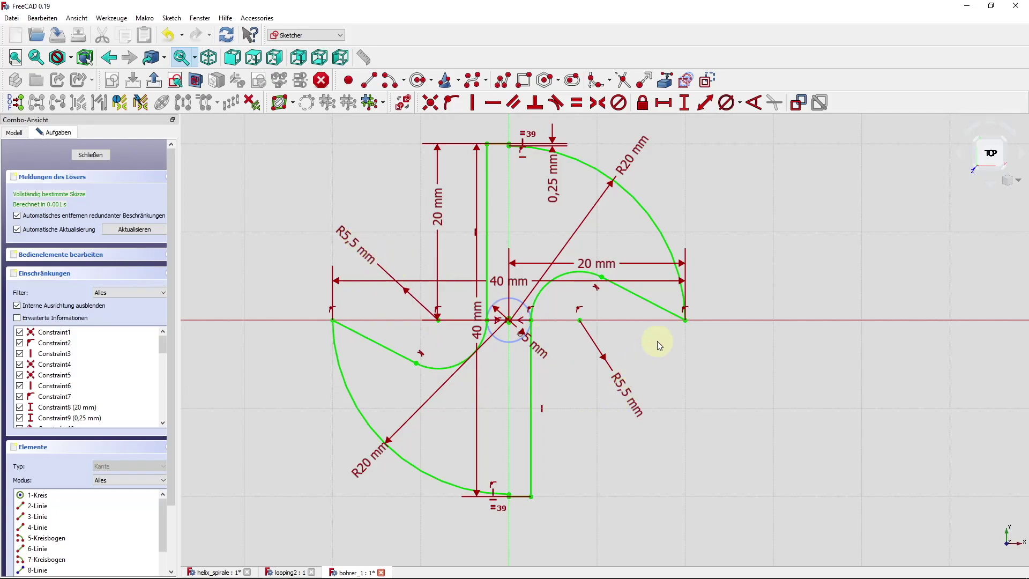
{"action": "scroll", "coordinate": [694, 323], "scroll_direction": "up", "scroll_amount": 2}
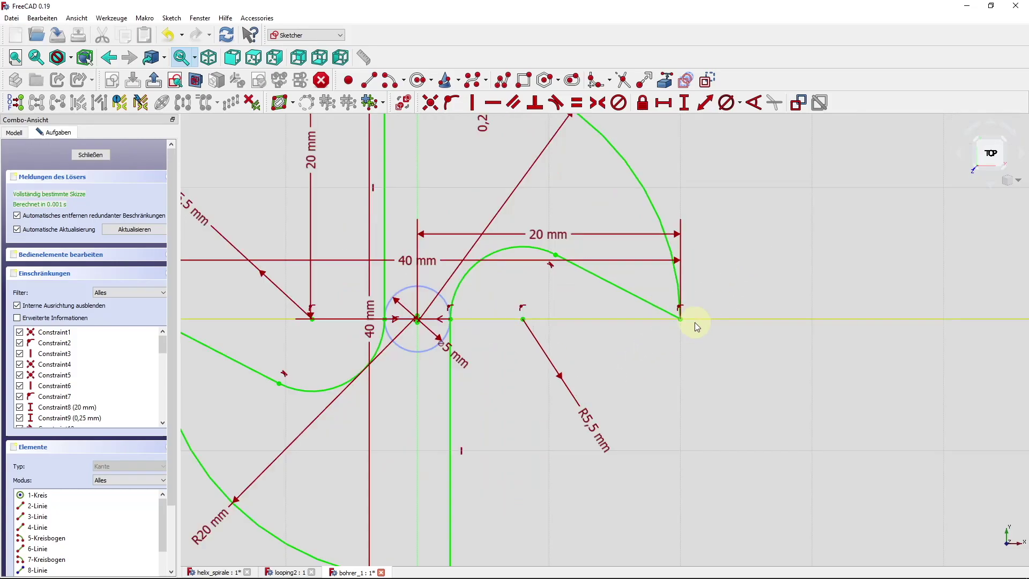
{"action": "scroll", "coordinate": [695, 323], "scroll_direction": "down", "scroll_amount": 2}
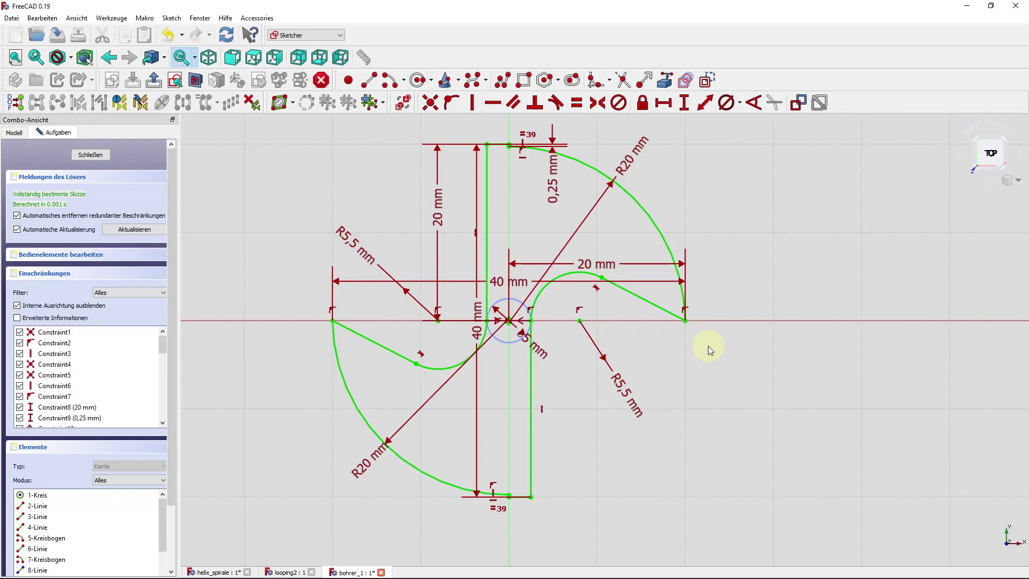
{"action": "left_click", "coordinate": [100, 156]}
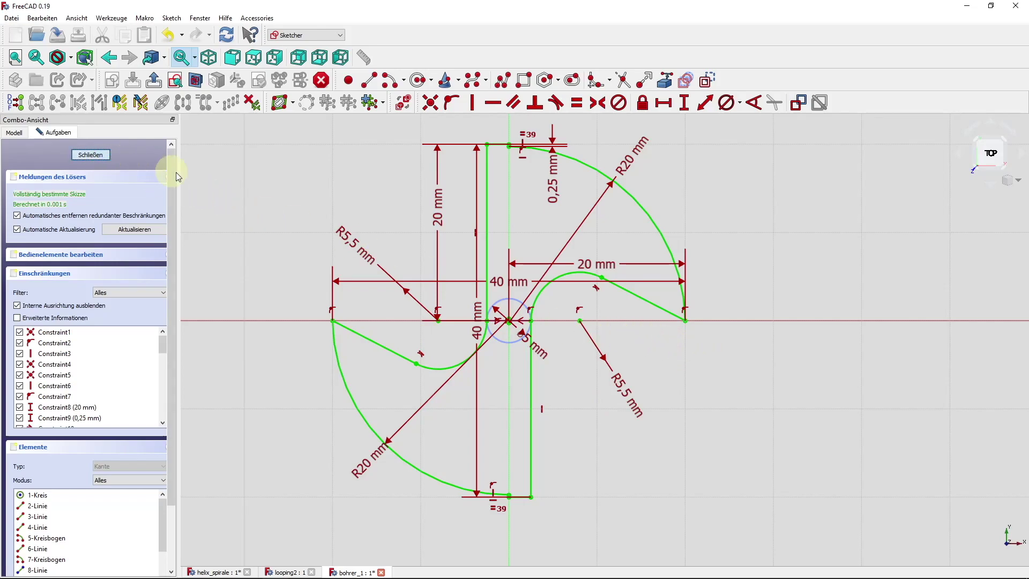
{"action": "mouse_move", "coordinate": [671, 317]}
{"action": "middle_mouse_down"}
{"action": "mouse_move", "coordinate": [693, 349]}
{"action": "mouse_move", "coordinate": [725, 360]}
{"action": "mouse_move", "coordinate": [666, 331]}
{"action": "mouse_move", "coordinate": [652, 273]}
{"action": "mouse_move", "coordinate": [659, 223]}
{"action": "mouse_move", "coordinate": [680, 245]}
{"action": "mouse_move", "coordinate": [681, 320]}
{"action": "middle_mouse_up"}
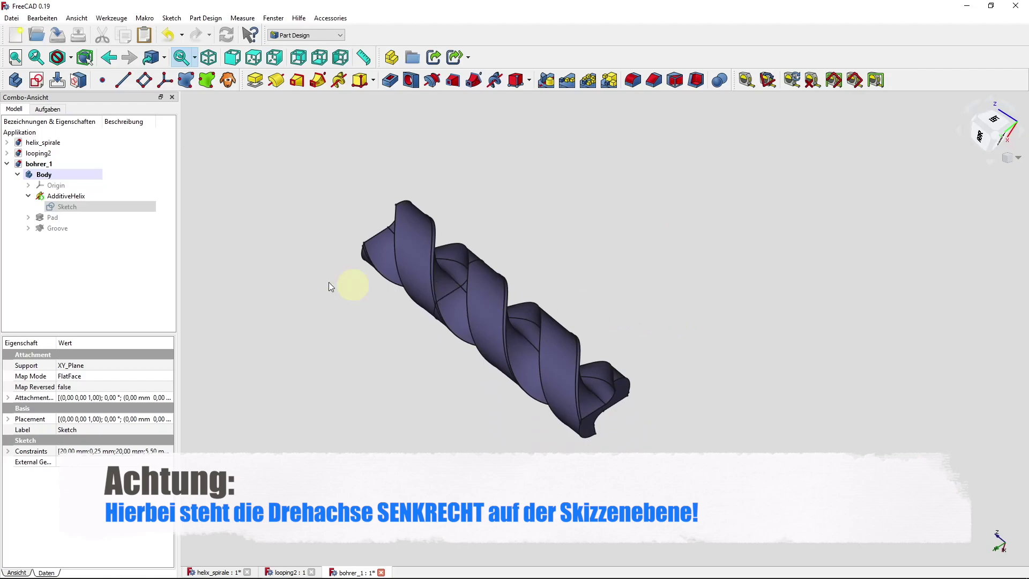
Step: Show the Pad so the drill's shank reappears
{"action": "left_click", "coordinate": [82, 216]}
{"action": "key", "text": "space"}
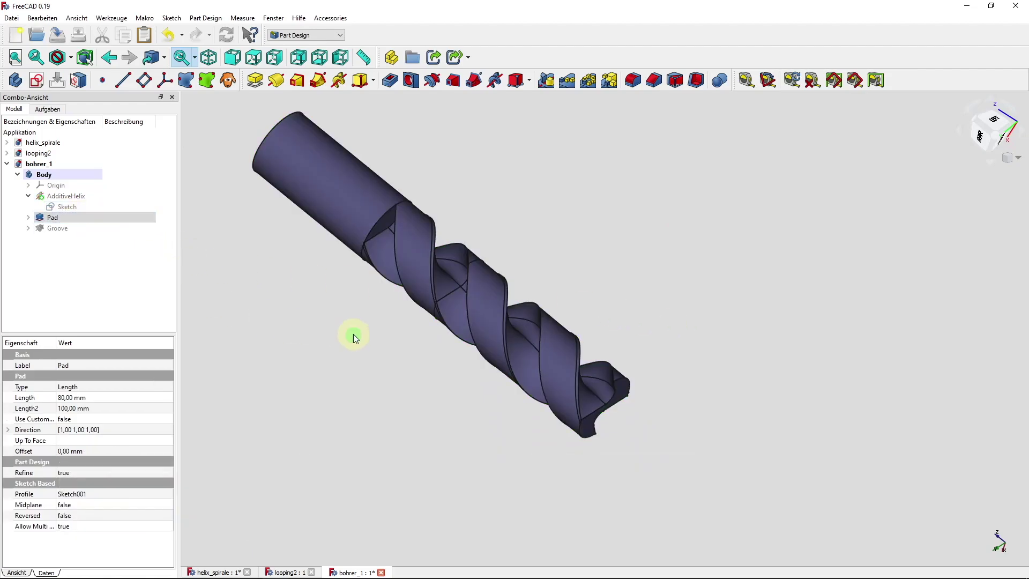
{"action": "left_click", "coordinate": [354, 337]}
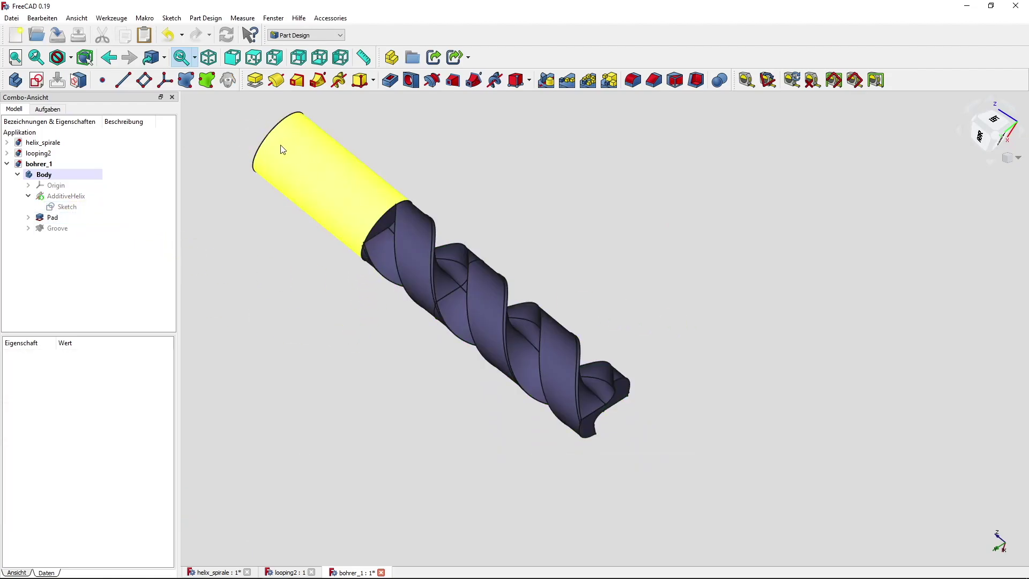
{"action": "left_click", "coordinate": [239, 144]}
Step: Show the Groove with the cut tip and collapse bohrer_1 in the tree
{"action": "left_click", "coordinate": [87, 227]}
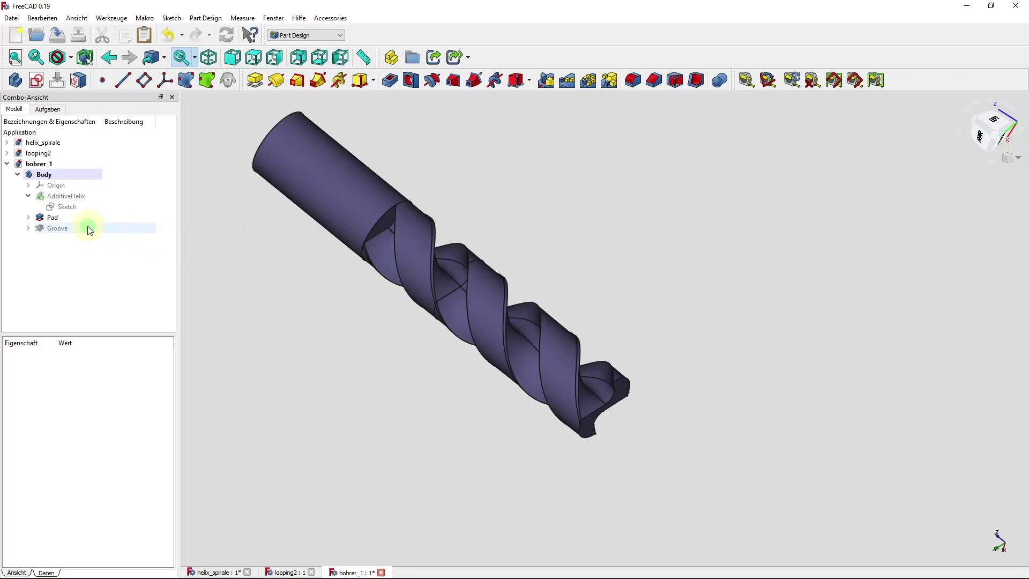
{"action": "key", "text": "space"}
{"action": "left_click", "coordinate": [448, 436]}
{"action": "middle_click_drag", "start_coordinate": [448, 437], "coordinate": [416, 271]}
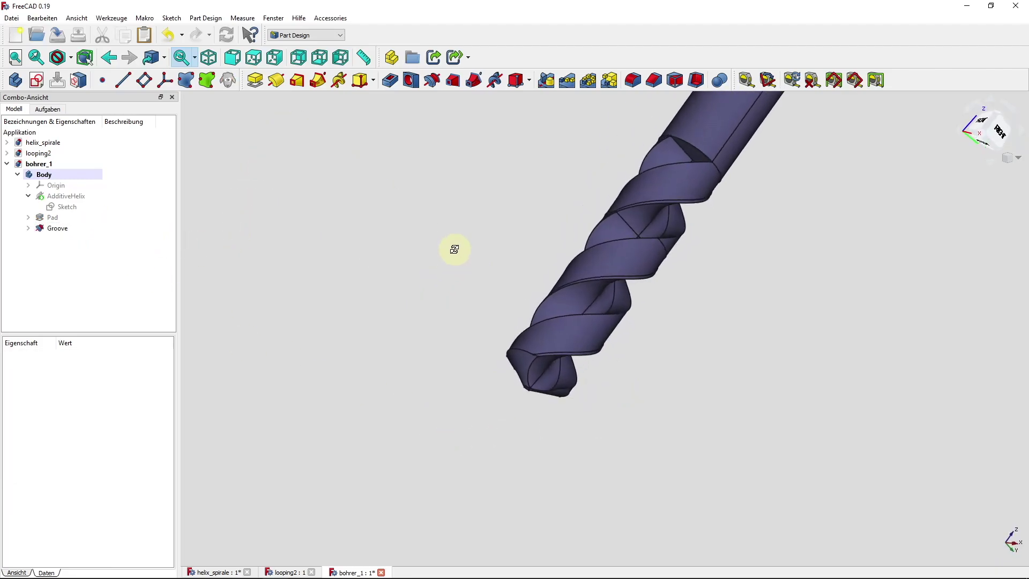
{"action": "mouse_move", "coordinate": [550, 354]}
{"action": "middle_mouse_down"}
{"action": "mouse_move", "coordinate": [653, 368]}
{"action": "mouse_move", "coordinate": [581, 411]}
{"action": "mouse_move", "coordinate": [568, 404]}
{"action": "mouse_move", "coordinate": [643, 333]}
{"action": "mouse_move", "coordinate": [641, 378]}
{"action": "mouse_move", "coordinate": [652, 287]}
{"action": "mouse_move", "coordinate": [625, 336]}
{"action": "mouse_move", "coordinate": [708, 361]}
{"action": "mouse_move", "coordinate": [679, 355]}
{"action": "middle_mouse_up"}
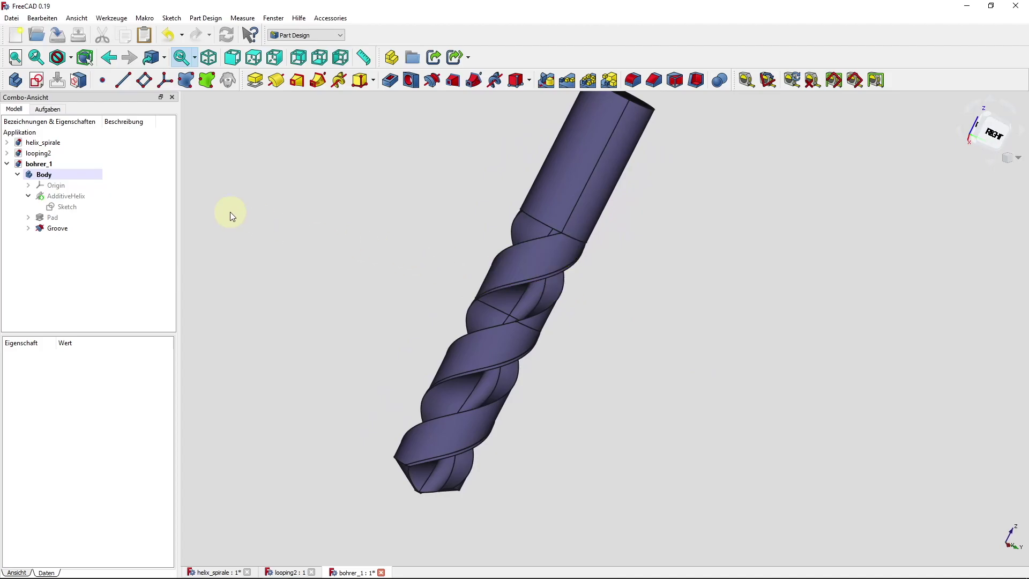
{"action": "left_click", "coordinate": [7, 164]}
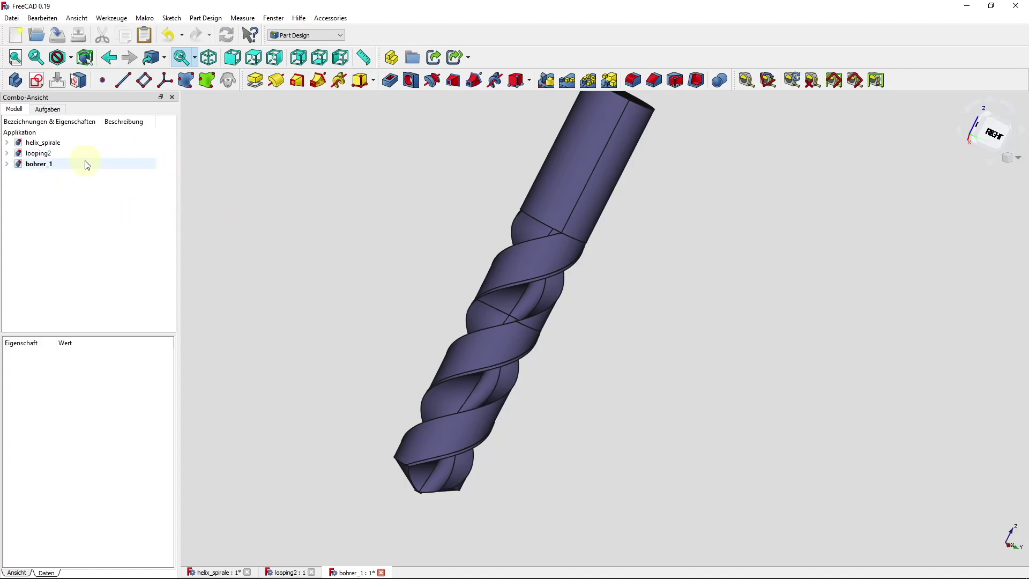
Step: Create a new document with a Body and a sketch on the XY plane
{"action": "left_click", "coordinate": [17, 39]}
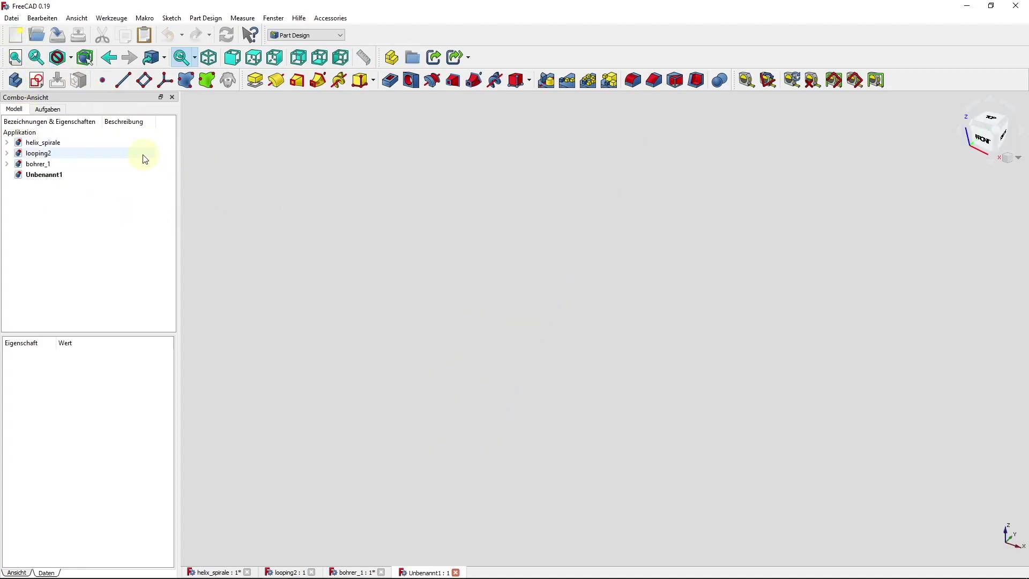
{"action": "left_click", "coordinate": [16, 81]}
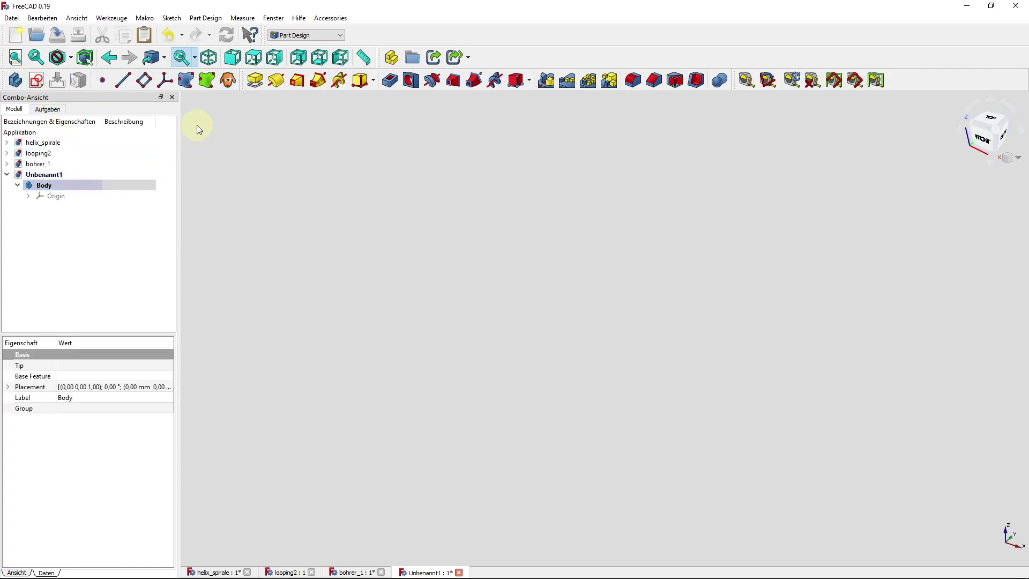
{"action": "left_click", "coordinate": [63, 196]}
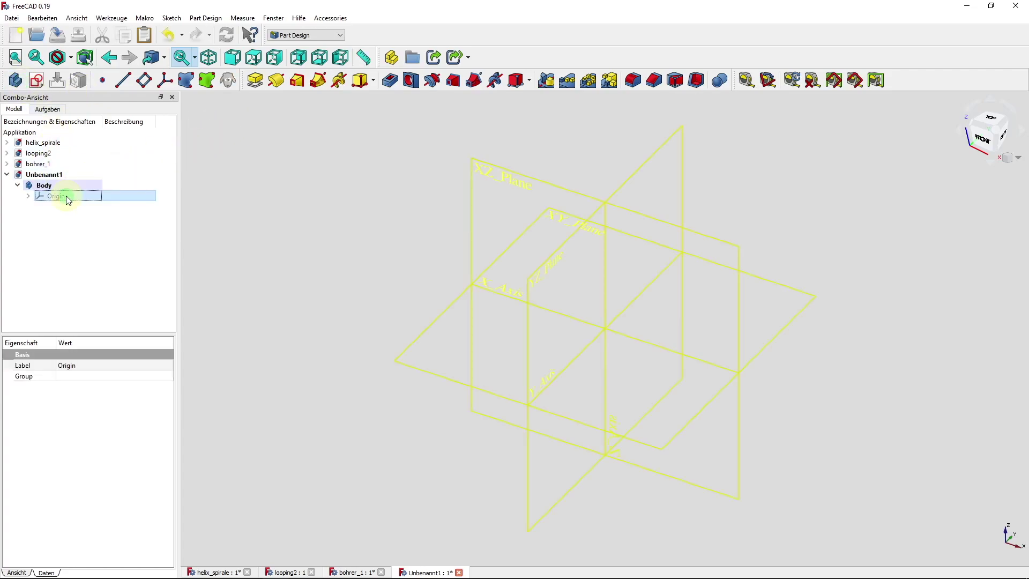
{"action": "left_click", "coordinate": [413, 341]}
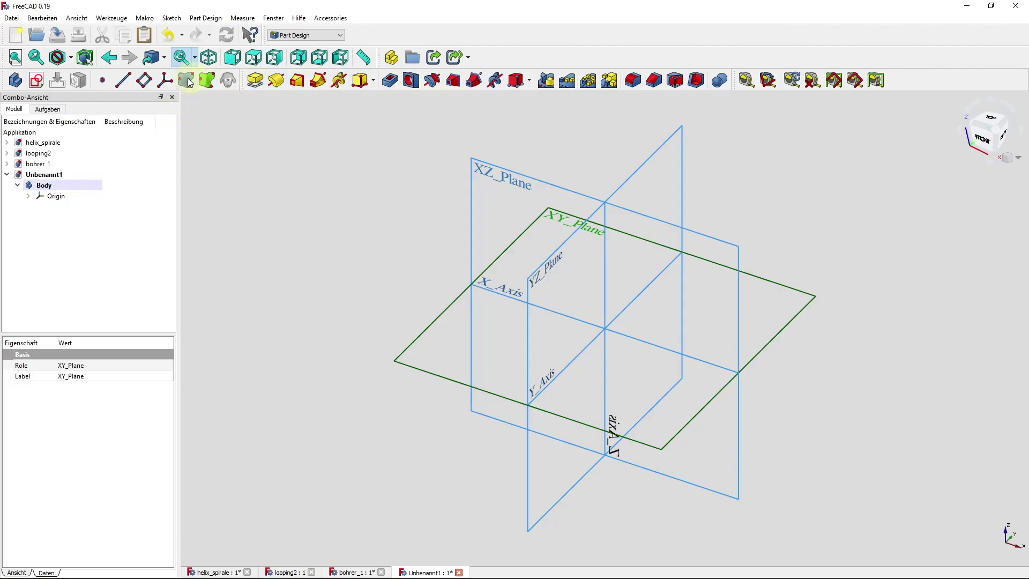
{"action": "left_click", "coordinate": [36, 80]}
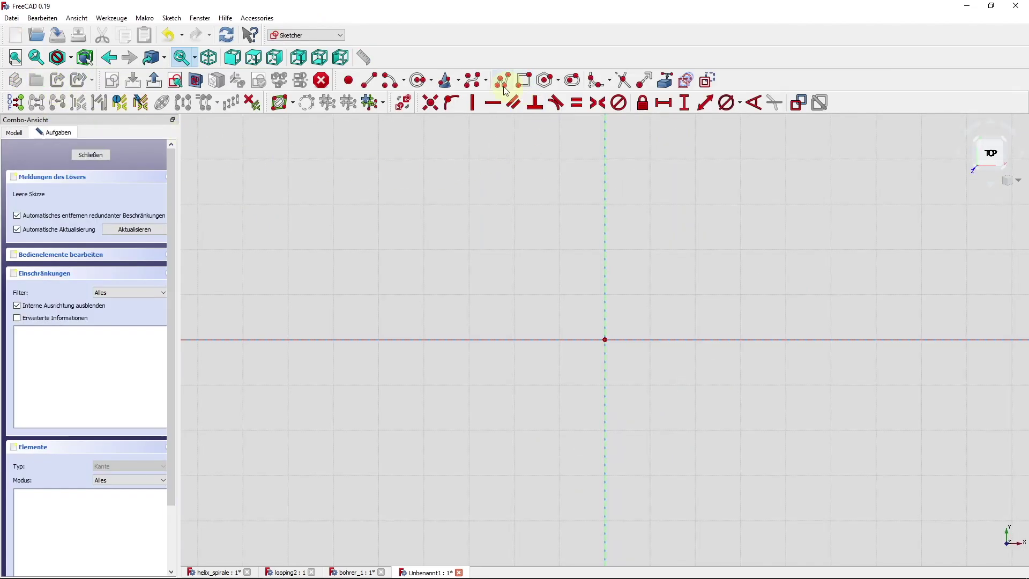
Step: Draw a circle centred on the origin with a 50 mm diameter and close the sketch
{"action": "left_click", "coordinate": [417, 80]}
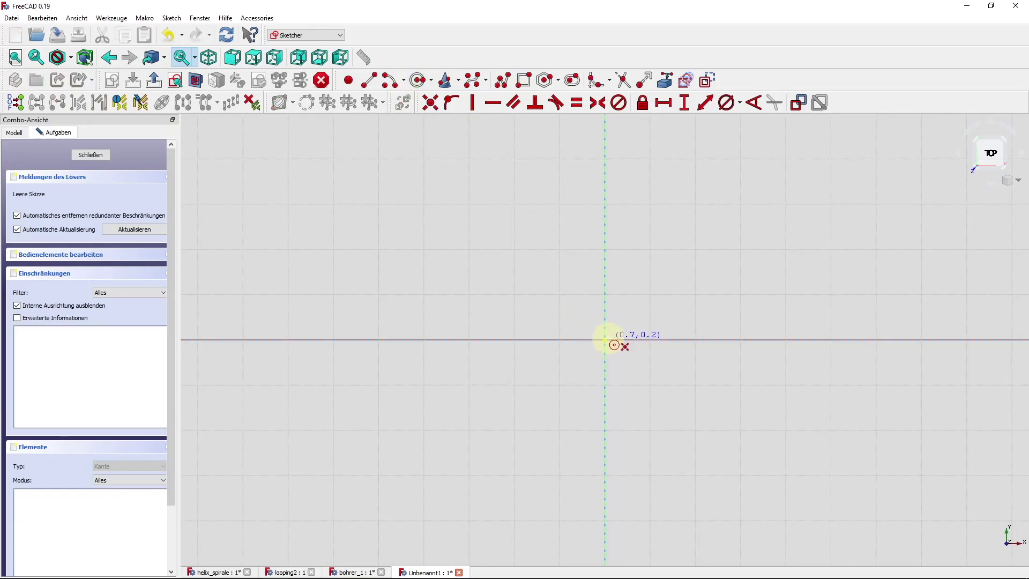
{"action": "left_click", "coordinate": [604, 339]}
{"action": "left_click", "coordinate": [729, 395]}
{"action": "left_click", "coordinate": [739, 103]}
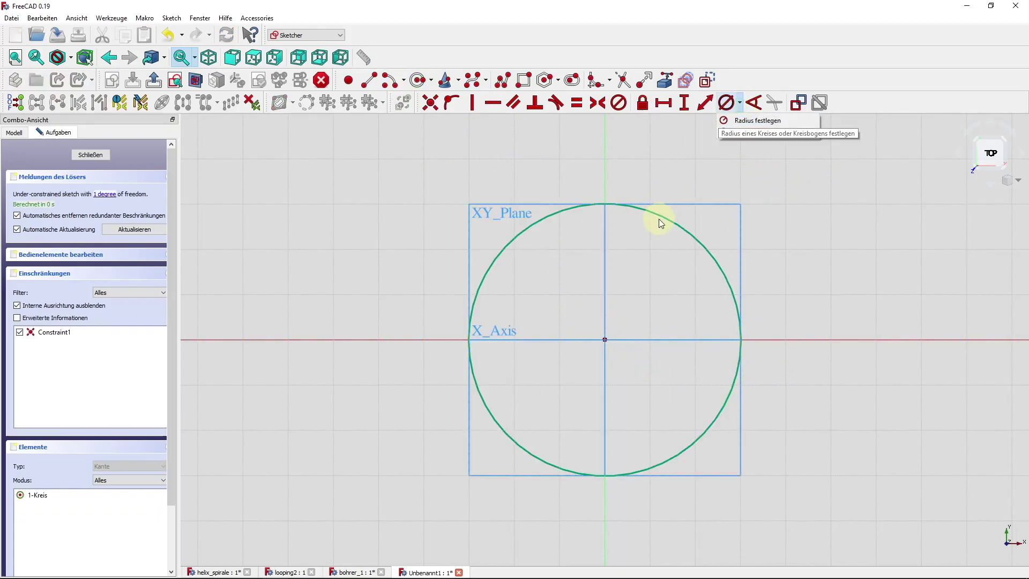
{"action": "left_click", "coordinate": [734, 134]}
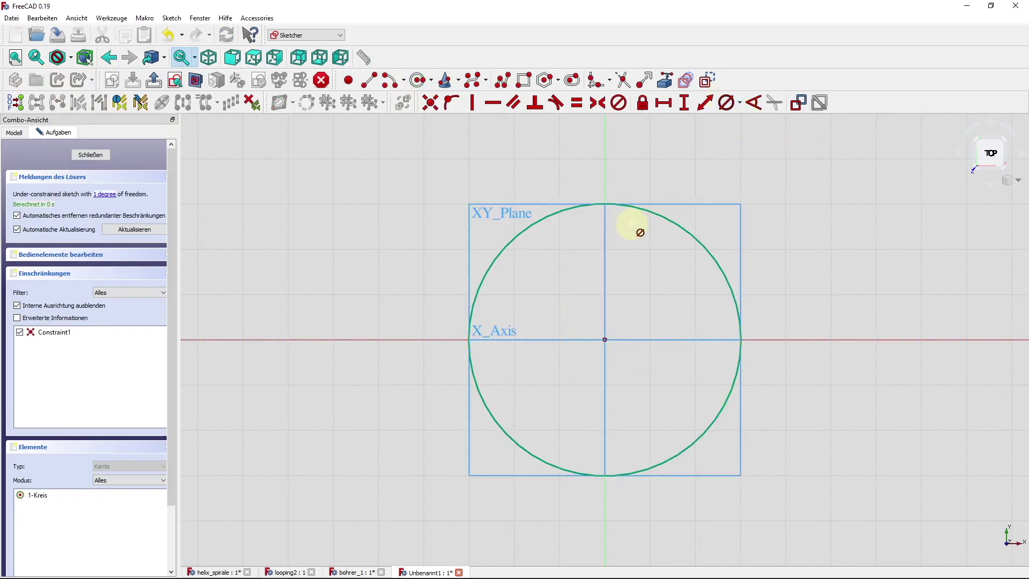
{"action": "left_click", "coordinate": [649, 213]}
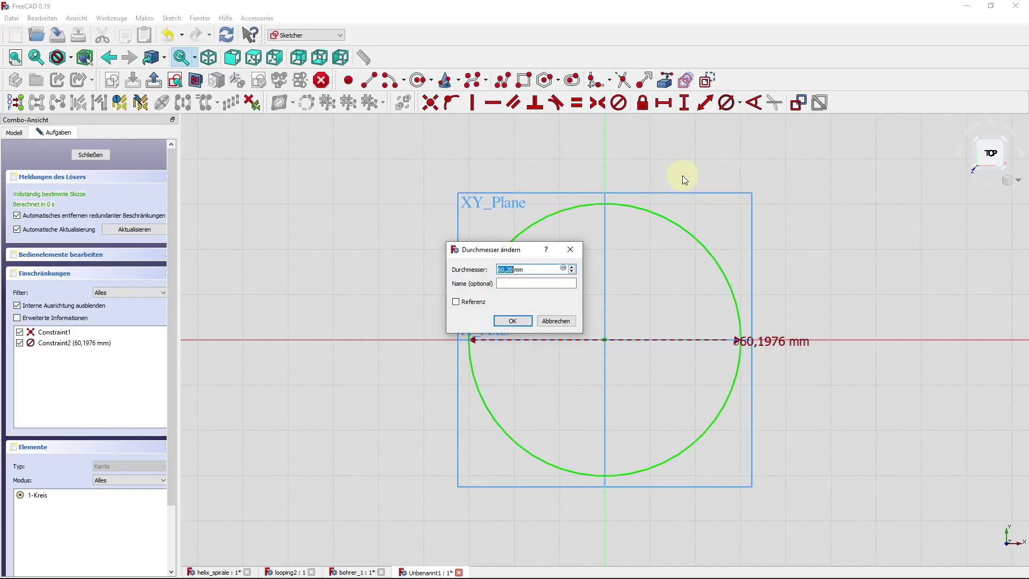
{"action": "key", "text": "Return"}
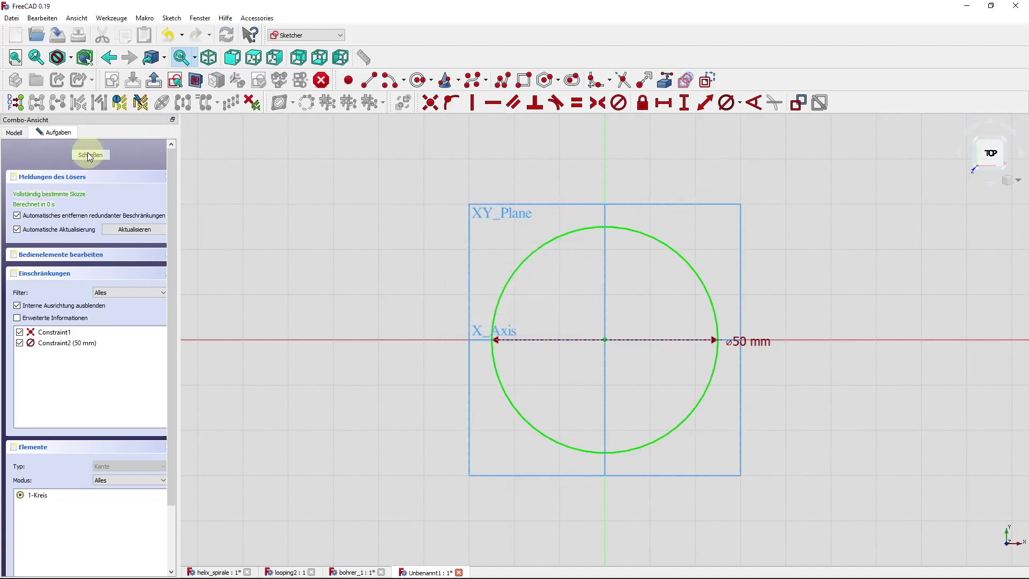
{"action": "key", "text": "Escape"}
Step: Pad the circle into a 150 mm long cylinder
{"action": "left_click", "coordinate": [254, 81]}
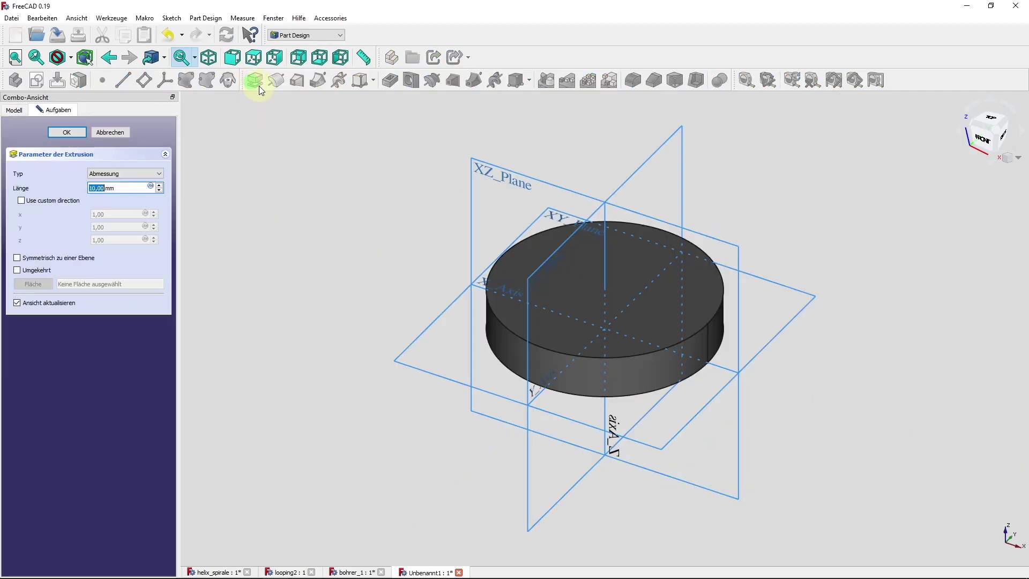
{"action": "type", "text": "100"}
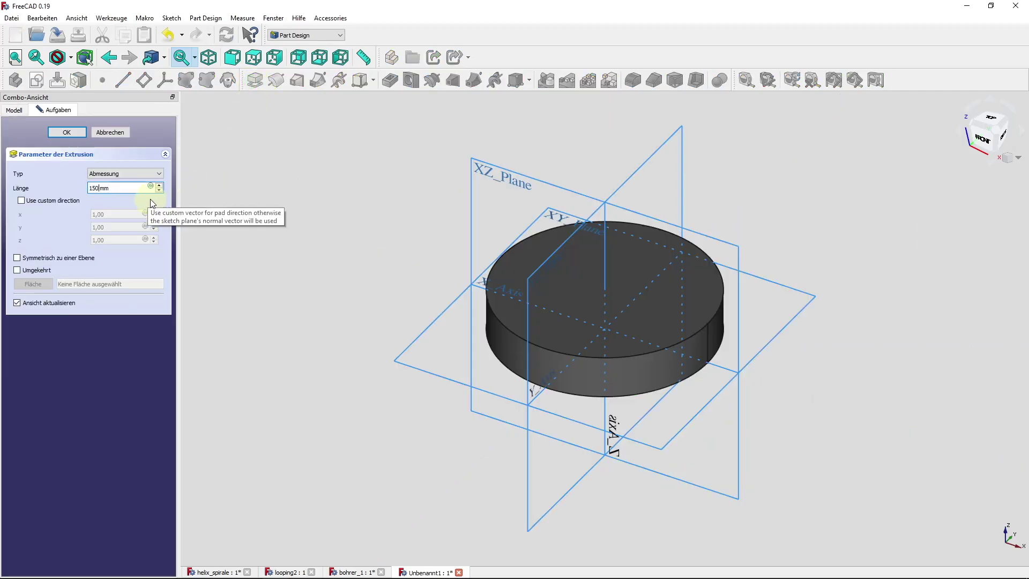
{"action": "key", "text": "Return"}
{"action": "scroll", "coordinate": [389, 377], "scroll_direction": "down", "scroll_amount": 2}
{"action": "scroll", "coordinate": [390, 375], "scroll_direction": "down", "scroll_amount": 2}
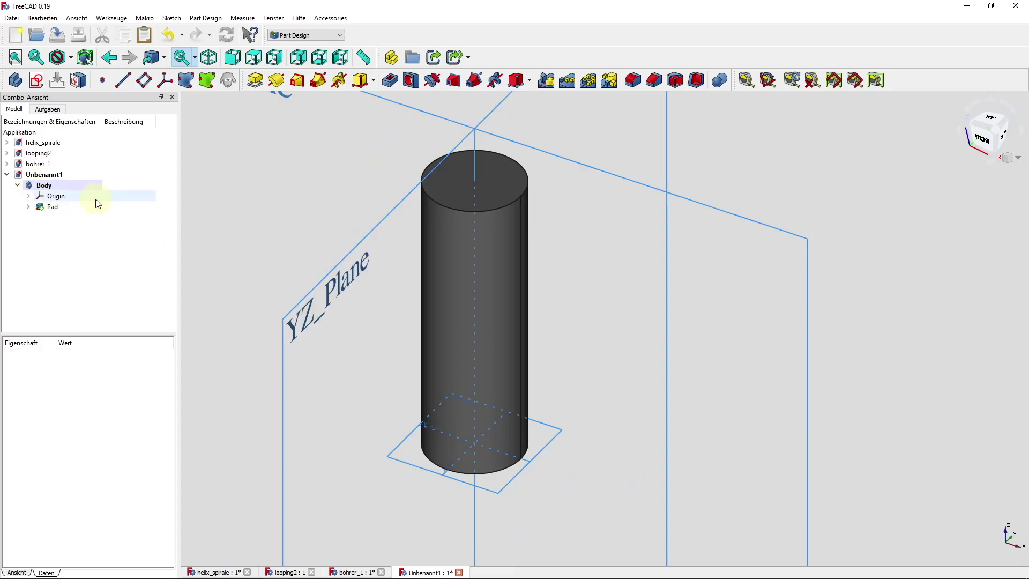
{"action": "scroll", "coordinate": [252, 193], "scroll_direction": "down", "scroll_amount": 2}
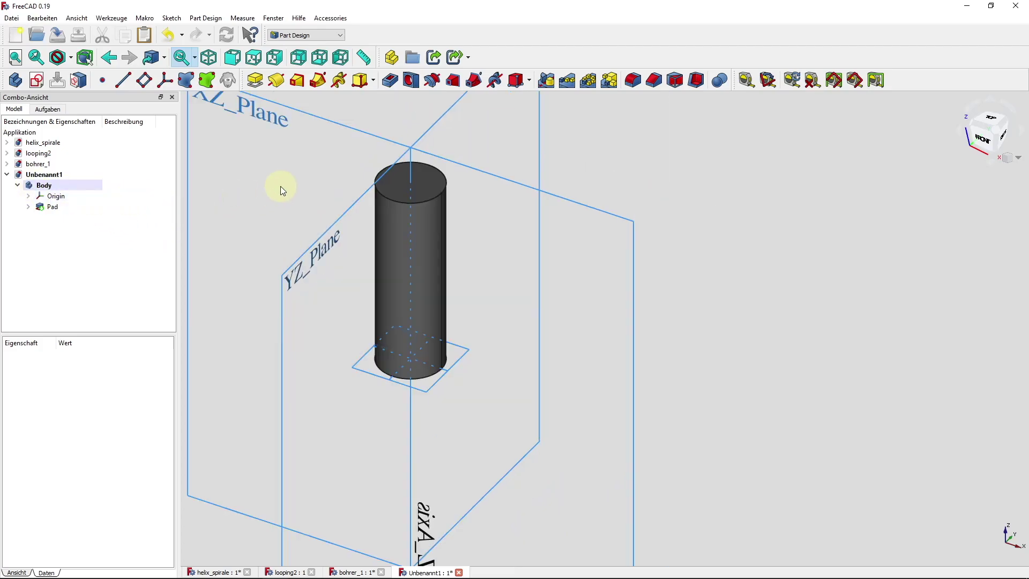
{"action": "scroll", "coordinate": [339, 205], "scroll_direction": "up", "scroll_amount": 1}
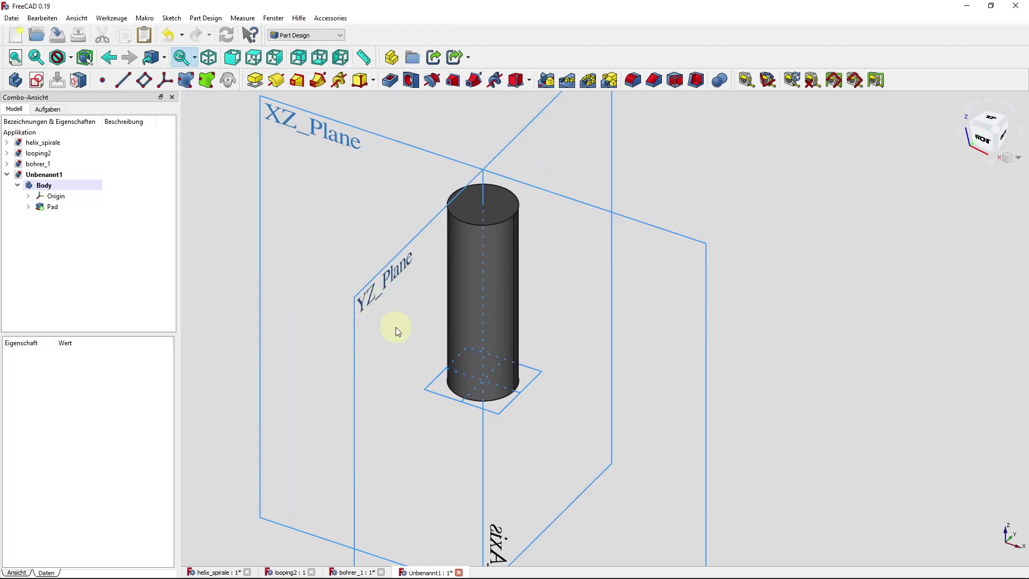
Step: Start a new sketch on the YZ plane and zoom in beside the cylinder
{"action": "left_click", "coordinate": [363, 305]}
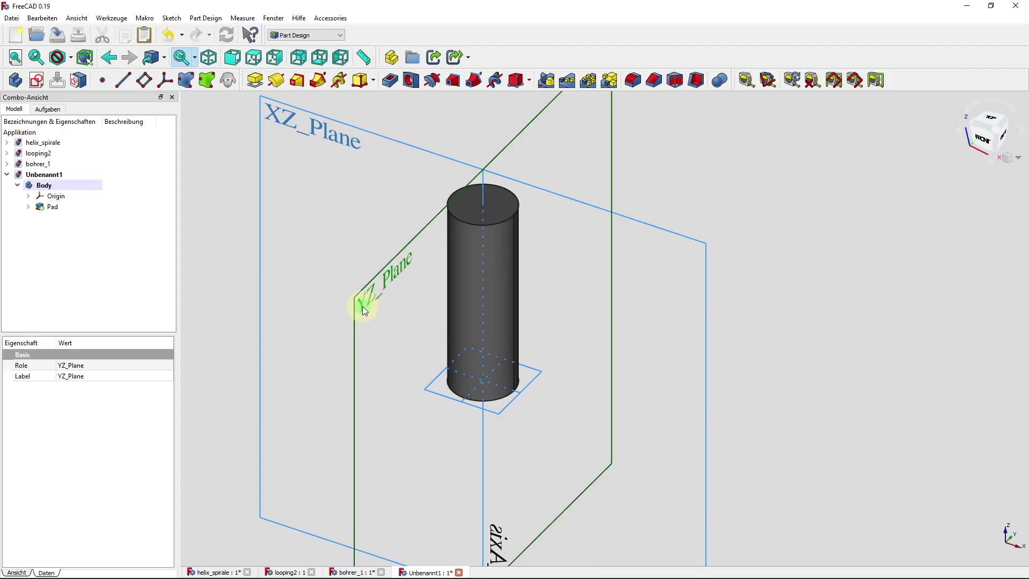
{"action": "left_click", "coordinate": [41, 86]}
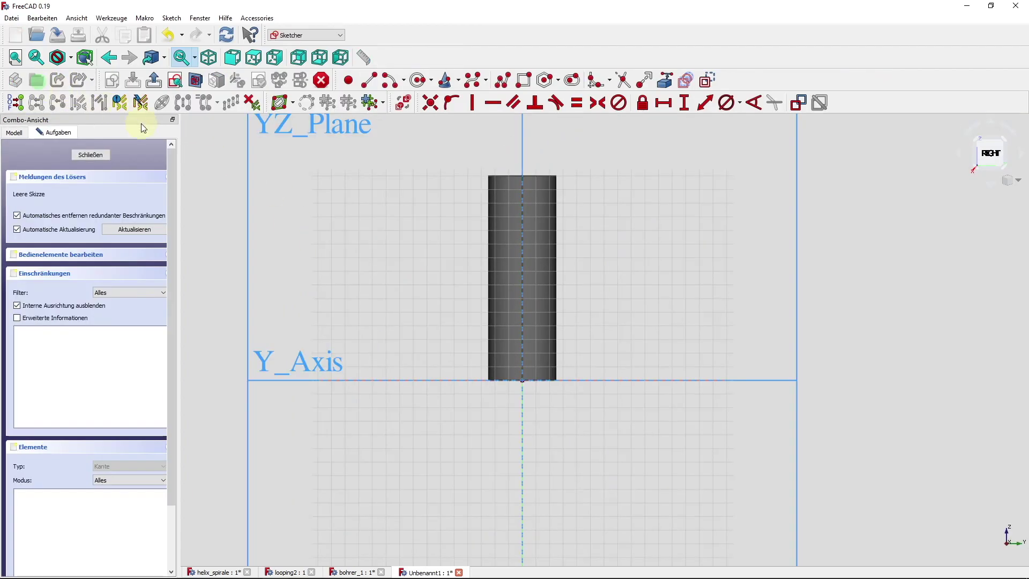
{"action": "scroll", "coordinate": [576, 294], "scroll_direction": "up", "scroll_amount": 2}
{"action": "scroll", "coordinate": [583, 282], "scroll_direction": "up", "scroll_amount": 2}
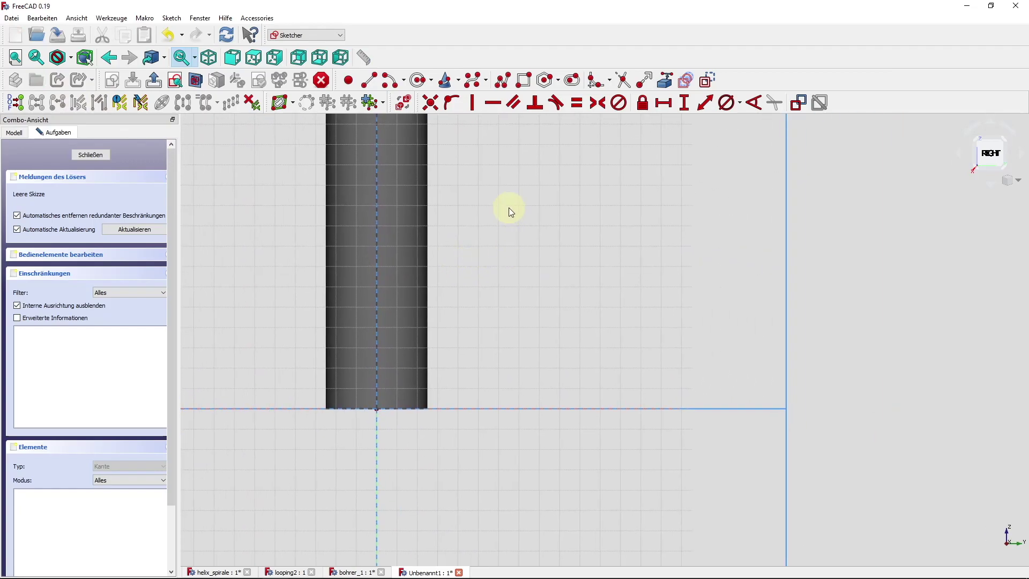
{"action": "middle_click_drag", "start_coordinate": [509, 208], "coordinate": [503, 181]}
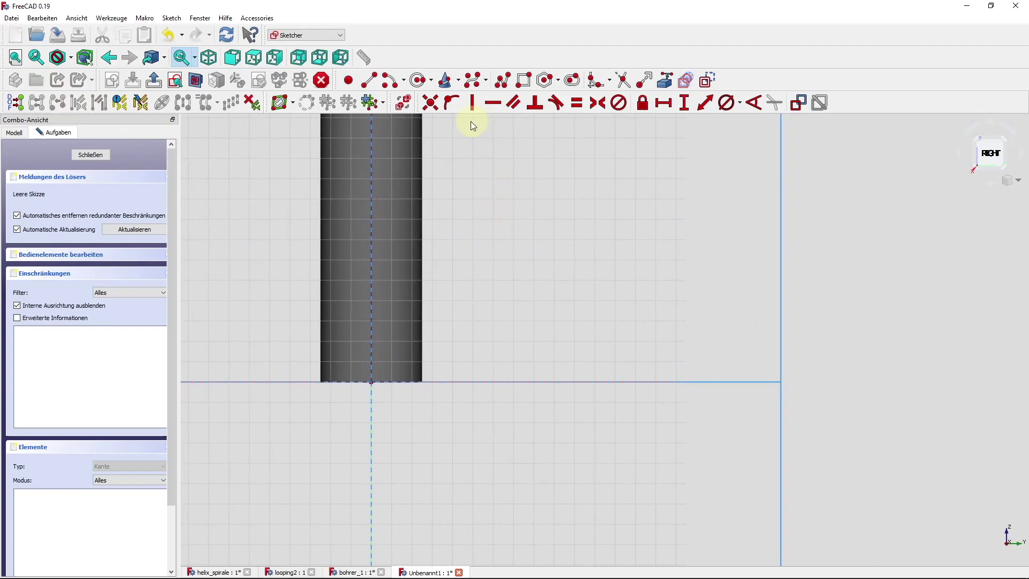
Step: Draw a closed polyline triangle next to the cylinder's outer bottom edge
{"action": "left_click", "coordinate": [503, 81]}
{"action": "scroll", "coordinate": [448, 321], "scroll_direction": "up", "scroll_amount": 2}
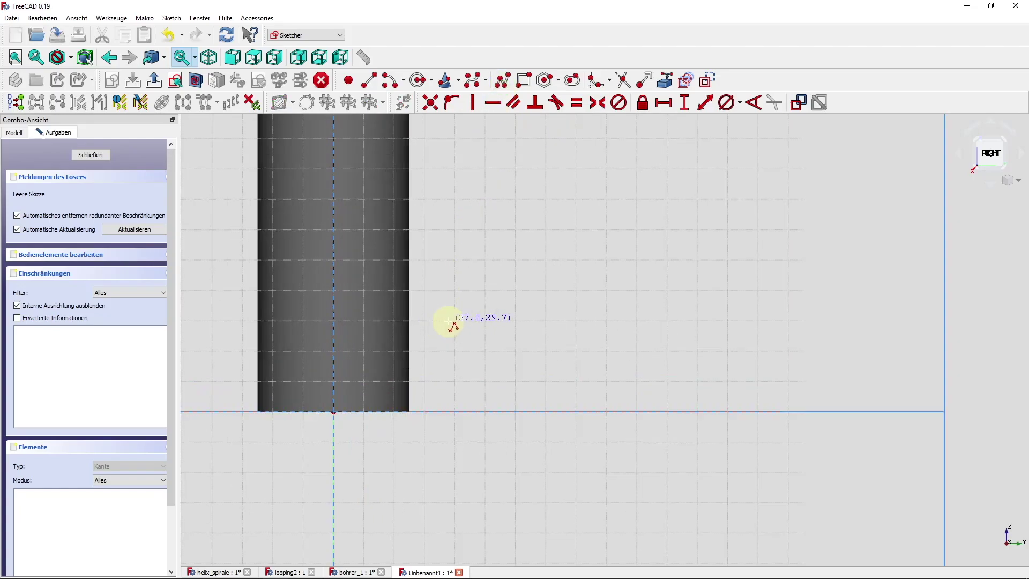
{"action": "scroll", "coordinate": [441, 420], "scroll_direction": "up", "scroll_amount": 2}
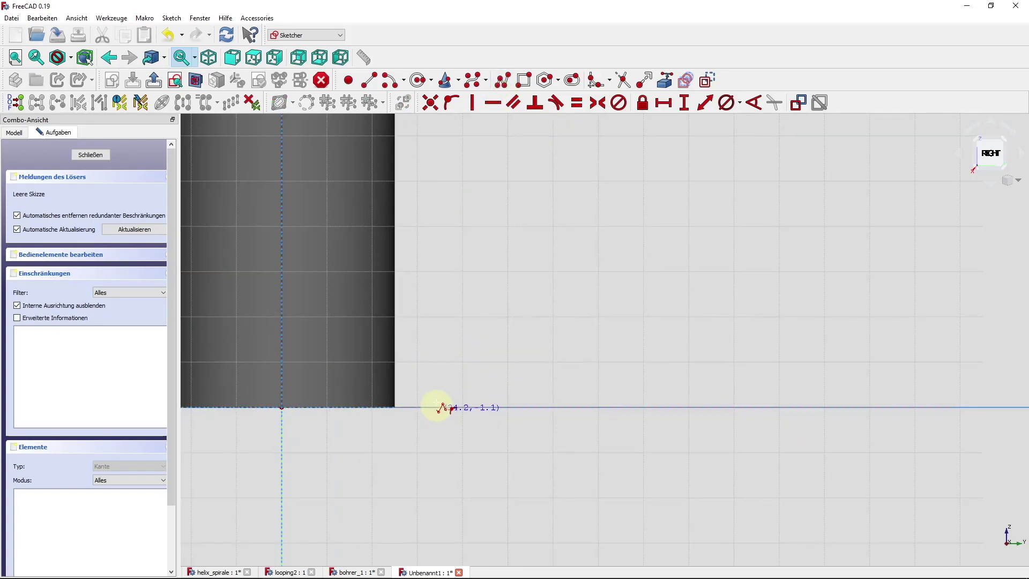
{"action": "middle_click_drag", "start_coordinate": [441, 408], "coordinate": [519, 370]}
{"action": "scroll", "coordinate": [487, 375], "scroll_direction": "up", "scroll_amount": 2}
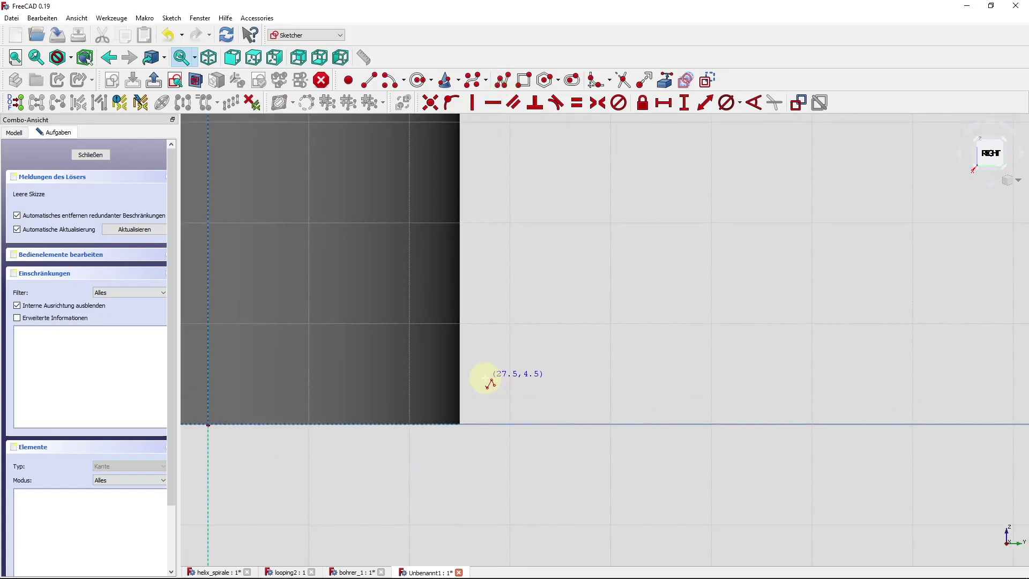
{"action": "left_click", "coordinate": [488, 373]}
{"action": "left_click", "coordinate": [488, 460]}
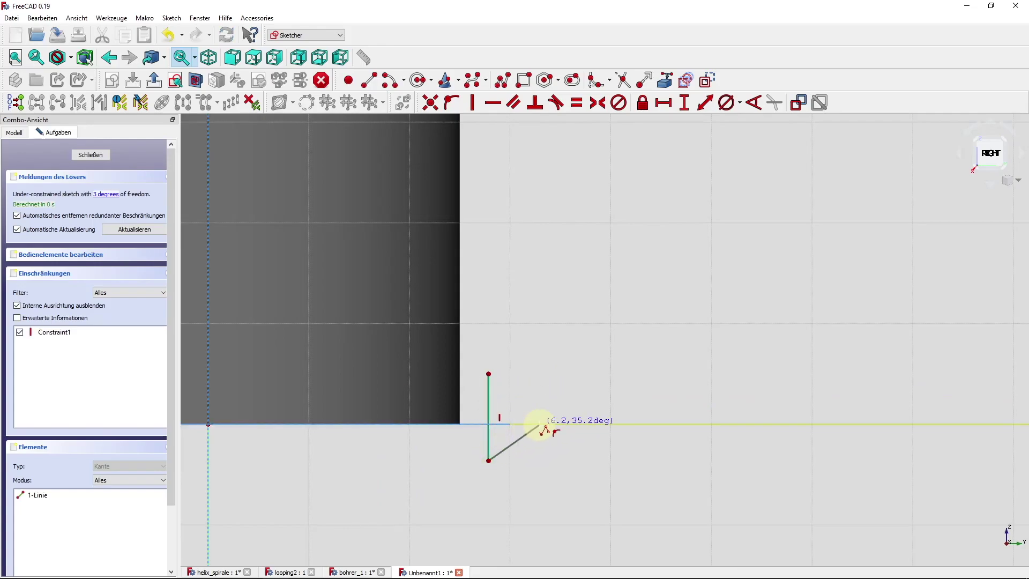
{"action": "left_click", "coordinate": [540, 424]}
{"action": "left_click", "coordinate": [488, 373]}
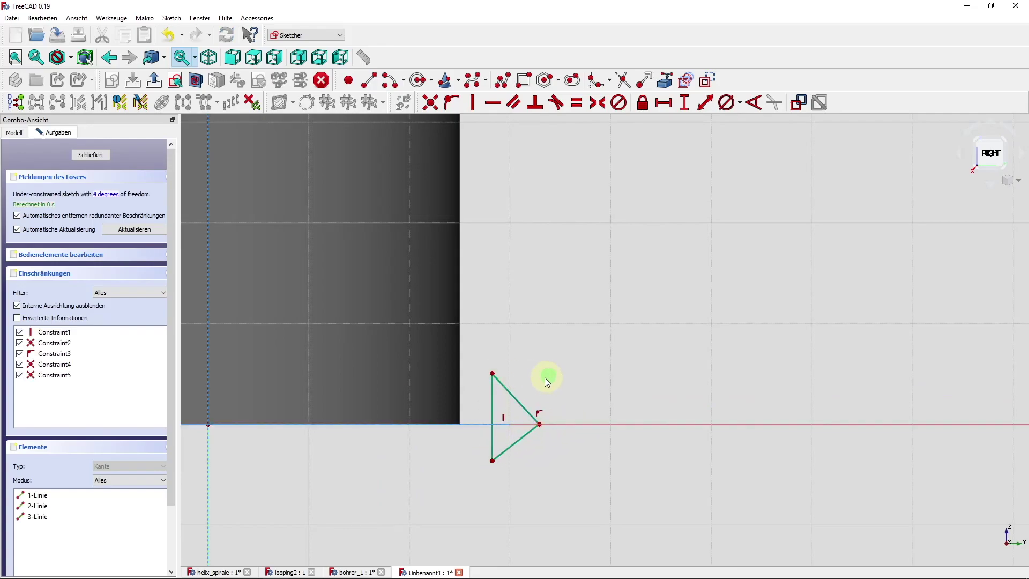
Step: Make all three triangle sides equal with Equal constraints
{"action": "left_click", "coordinate": [516, 397]}
{"action": "left_click", "coordinate": [493, 409]}
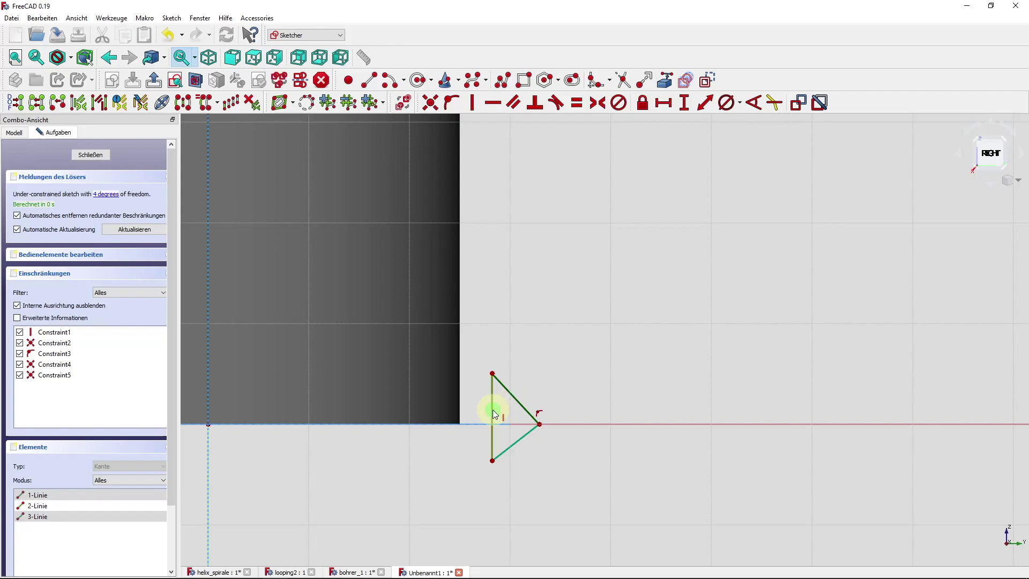
{"action": "key", "text": "e"}
{"action": "left_click", "coordinate": [533, 417]}
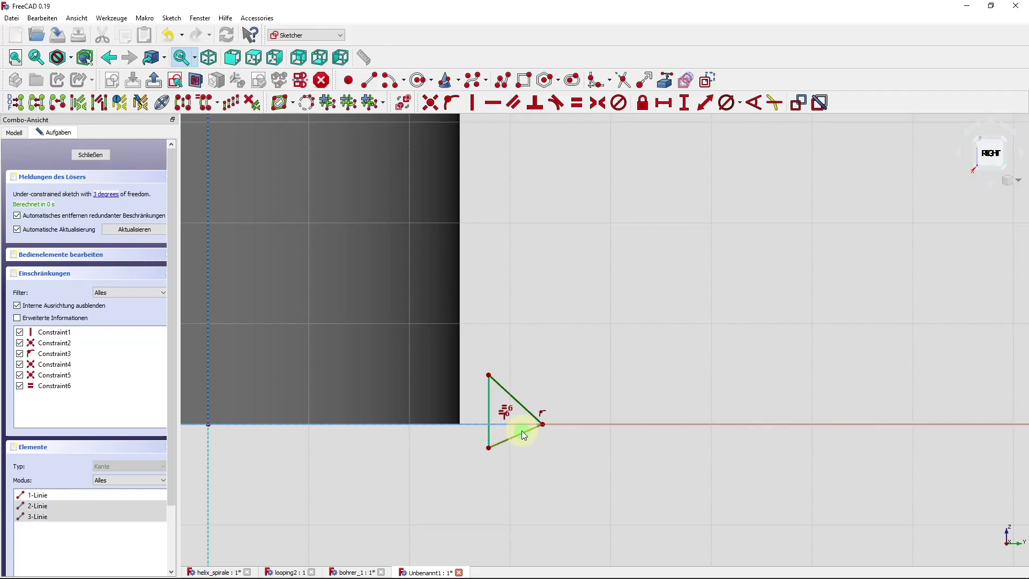
{"action": "key", "text": "e"}
{"action": "mouse_move", "coordinate": [469, 442]}
{"action": "left_mouse_down"}
{"action": "mouse_move", "coordinate": [495, 445]}
{"action": "mouse_move", "coordinate": [482, 443]}
{"action": "left_mouse_up"}
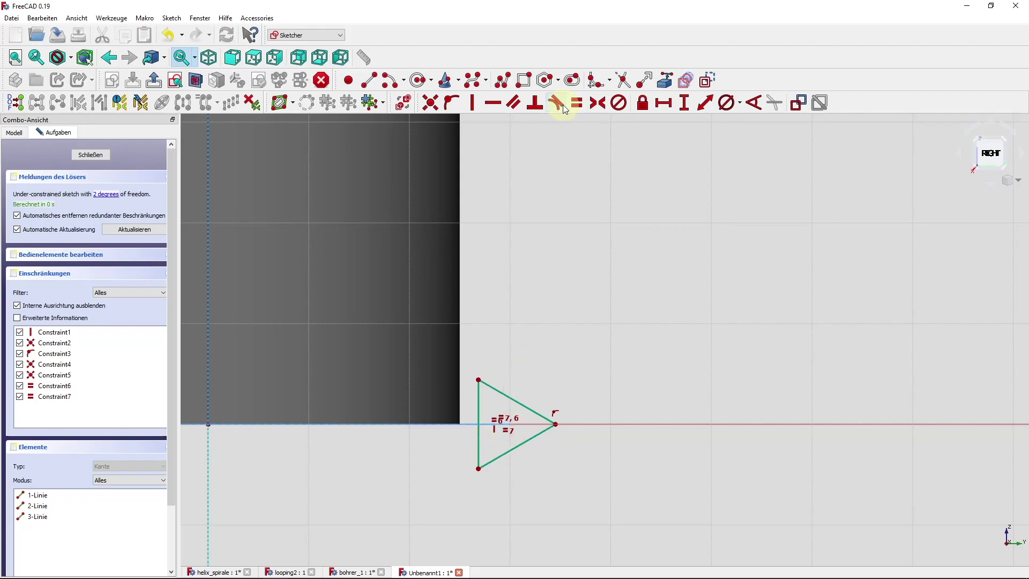
Step: Constrain the triangle's vertical side to 5 mm
{"action": "left_click", "coordinate": [684, 103]}
{"action": "left_click", "coordinate": [477, 399]}
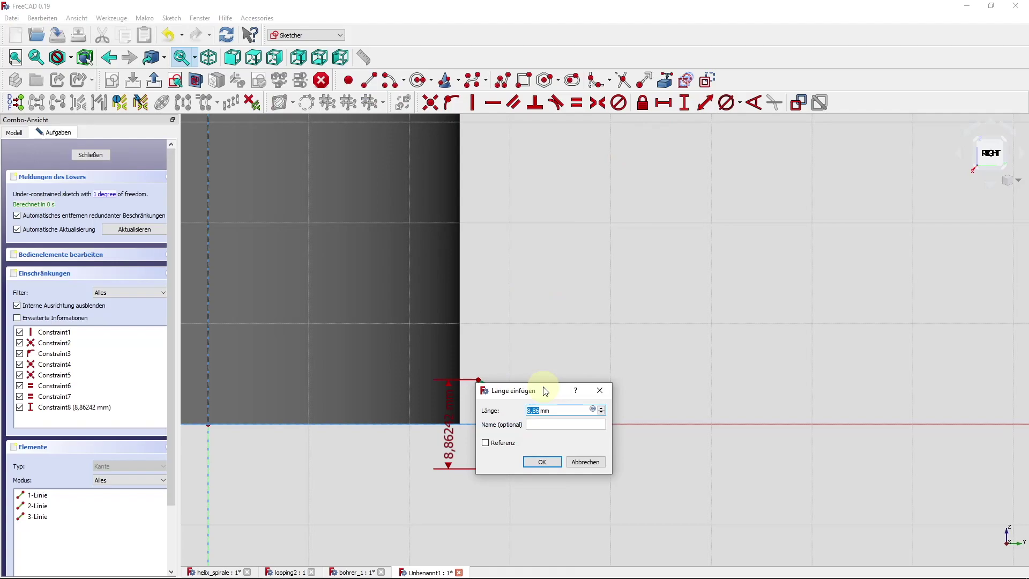
{"action": "key", "text": "Return"}
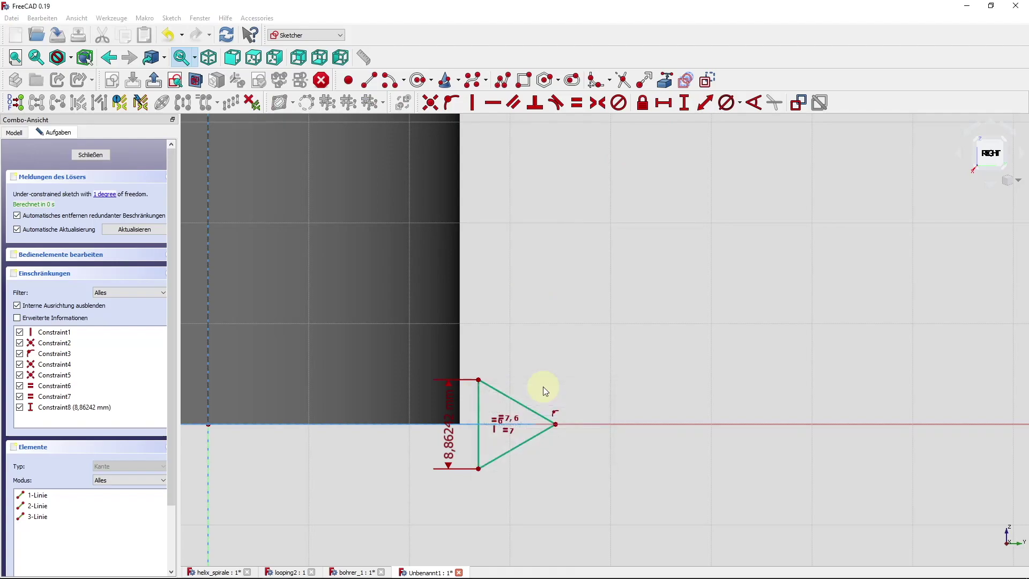
{"action": "scroll", "coordinate": [530, 367], "scroll_direction": "up", "scroll_amount": 1}
{"action": "scroll", "coordinate": [536, 370], "scroll_direction": "down", "scroll_amount": 1}
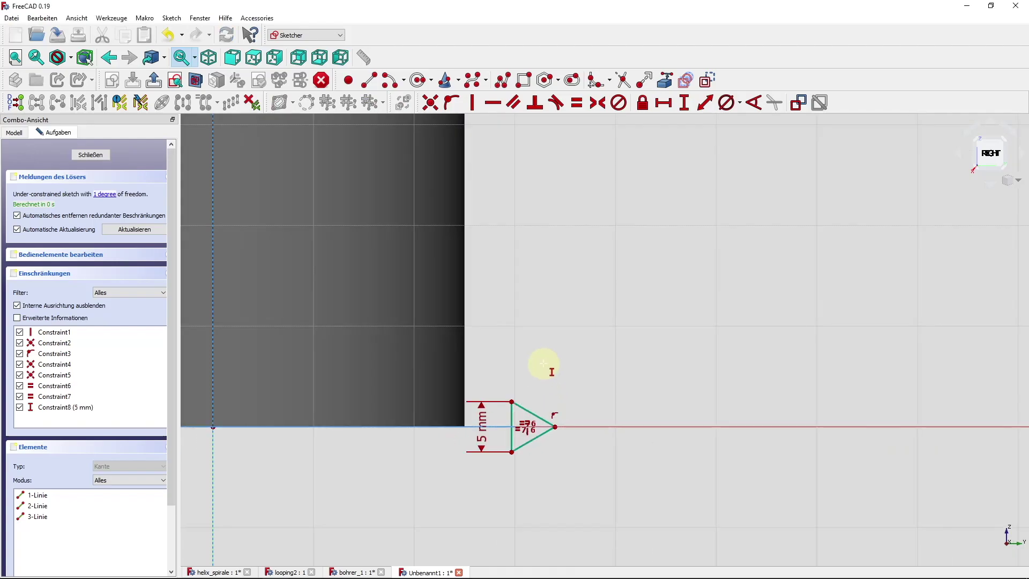
{"action": "scroll", "coordinate": [637, 345], "scroll_direction": "down", "scroll_amount": 2}
{"action": "scroll", "coordinate": [637, 345], "scroll_direction": "down", "scroll_amount": 1}
{"action": "scroll", "coordinate": [637, 345], "scroll_direction": "up", "scroll_amount": 2}
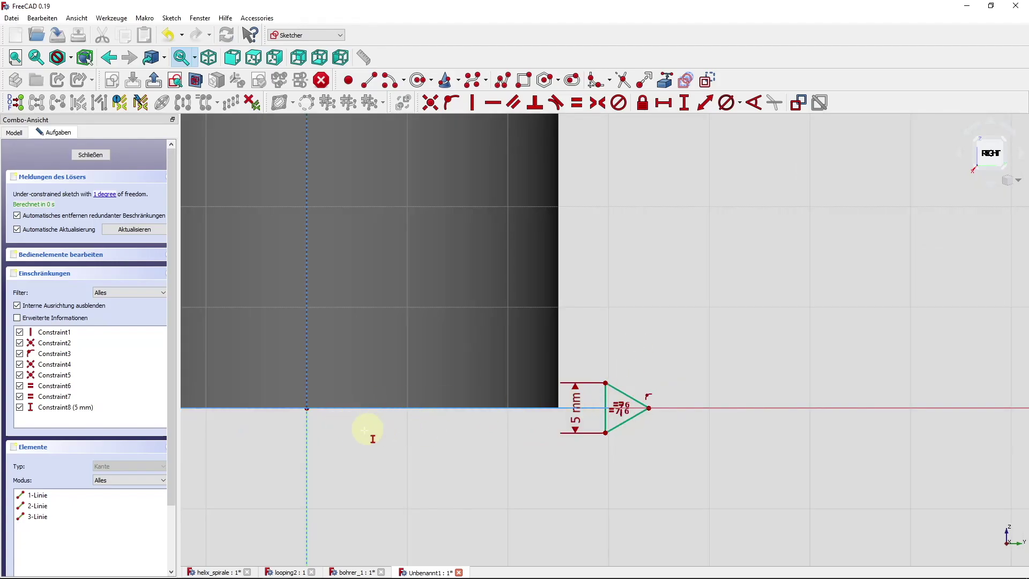
Step: Fix the triangle's lower corner 24,5 mm horizontally from the origin and close the sketch
{"action": "left_click", "coordinate": [600, 408]}
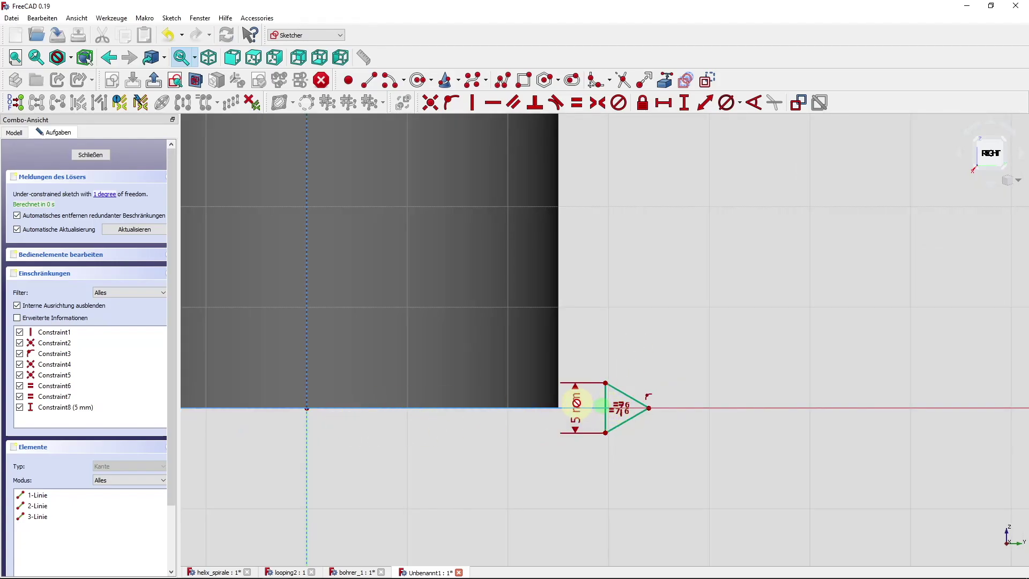
{"action": "left_click", "coordinate": [614, 345]}
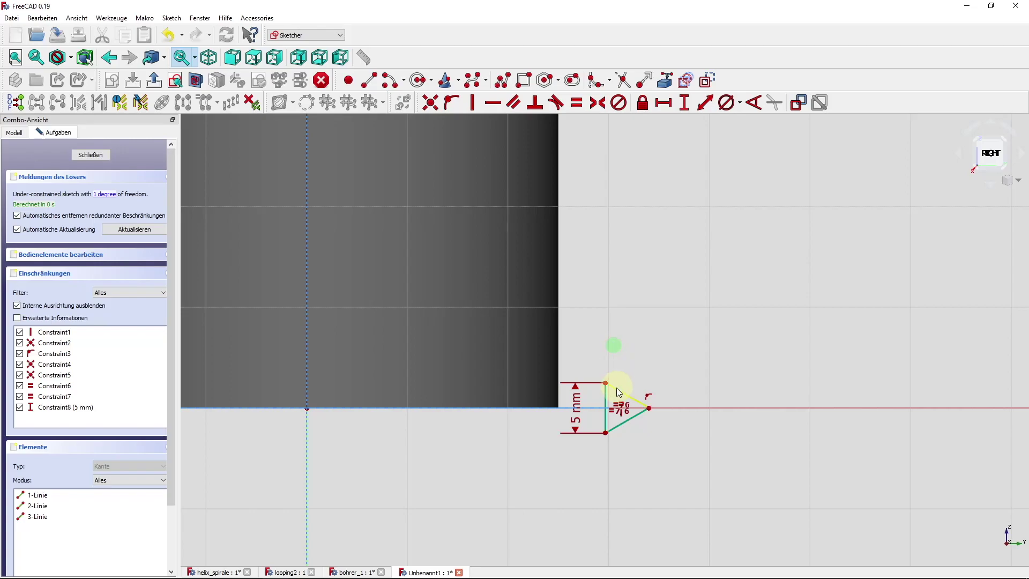
{"action": "left_click_drag", "start_coordinate": [610, 396], "coordinate": [571, 396]}
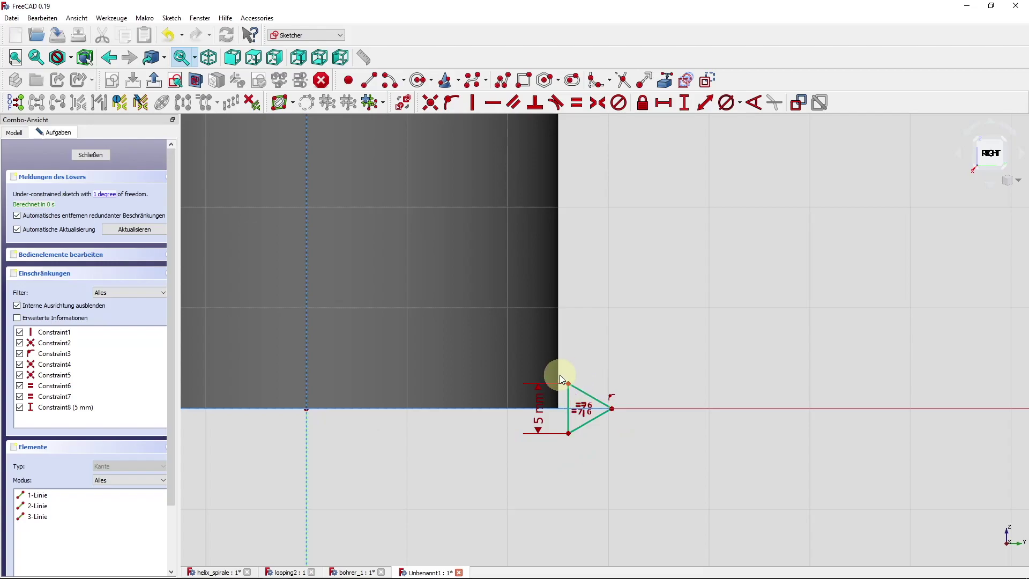
{"action": "left_click", "coordinate": [569, 433]}
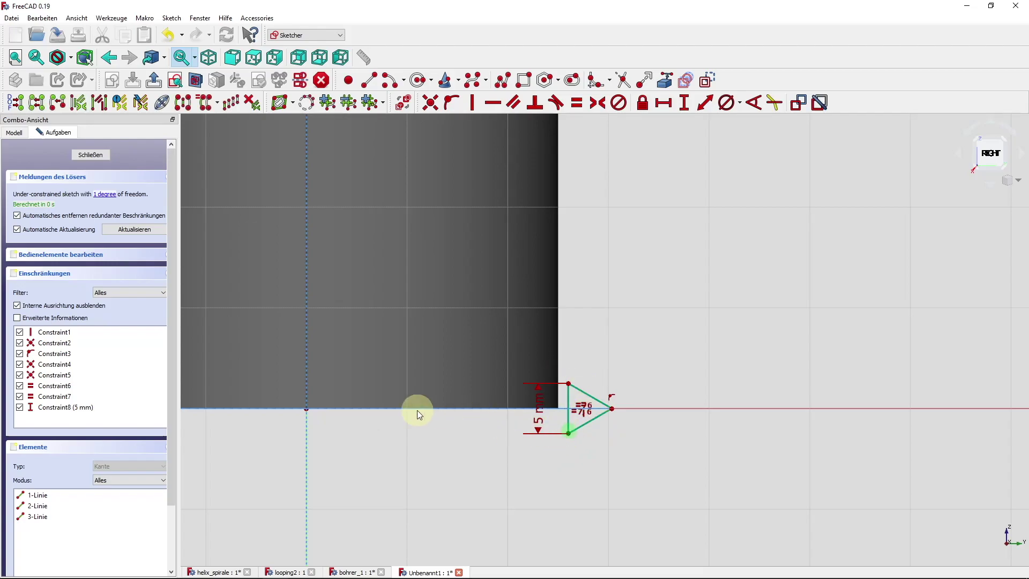
{"action": "left_click", "coordinate": [305, 410]}
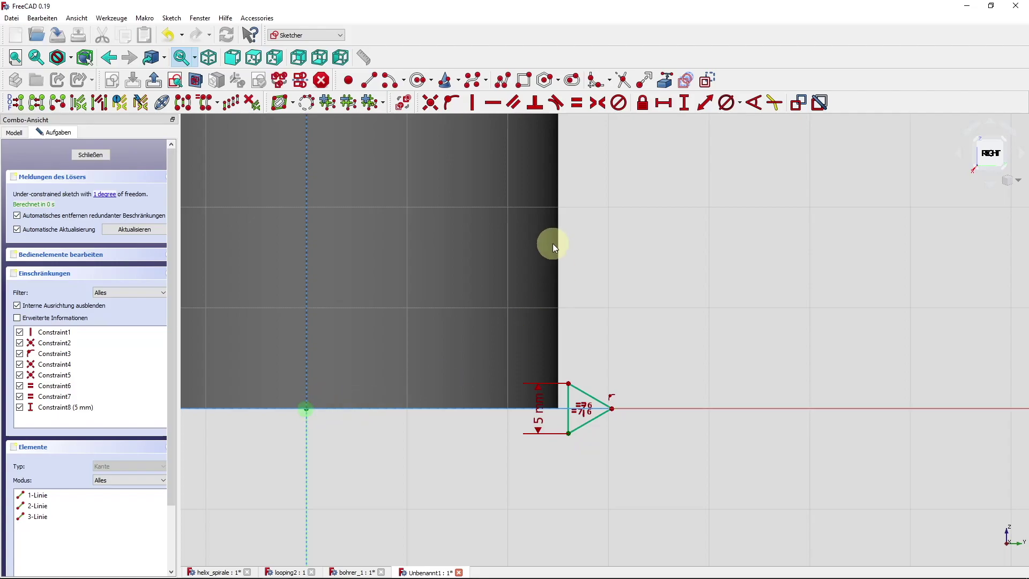
{"action": "left_click", "coordinate": [664, 104]}
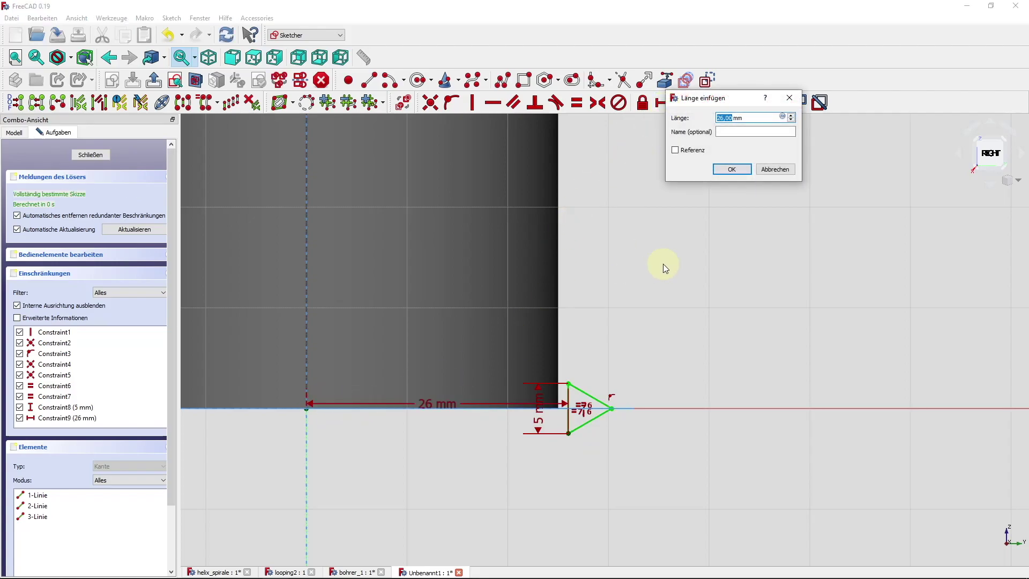
{"action": "type", "text": "24"}
{"action": "left_click", "coordinate": [729, 169]}
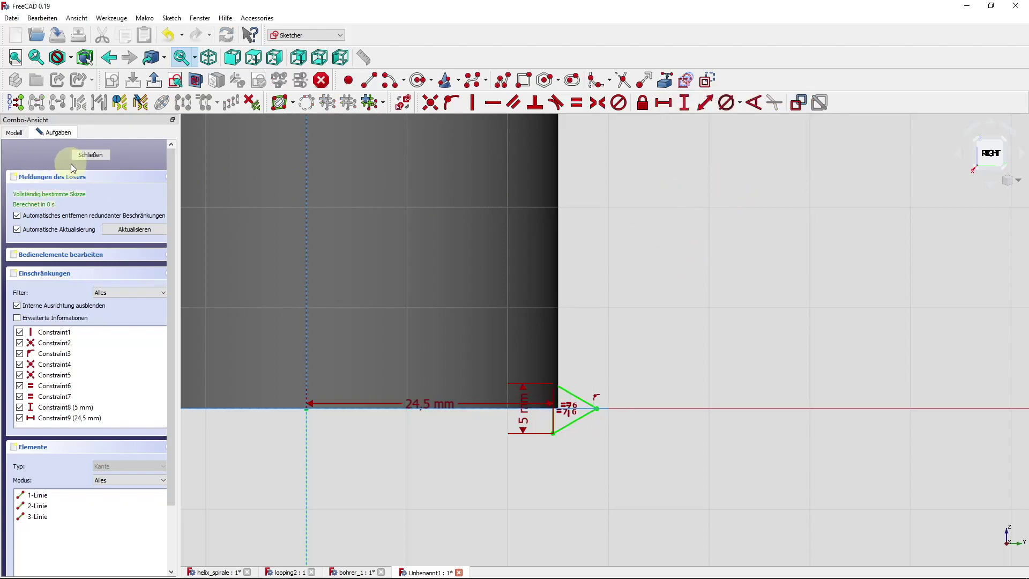
{"action": "left_click", "coordinate": [96, 157]}
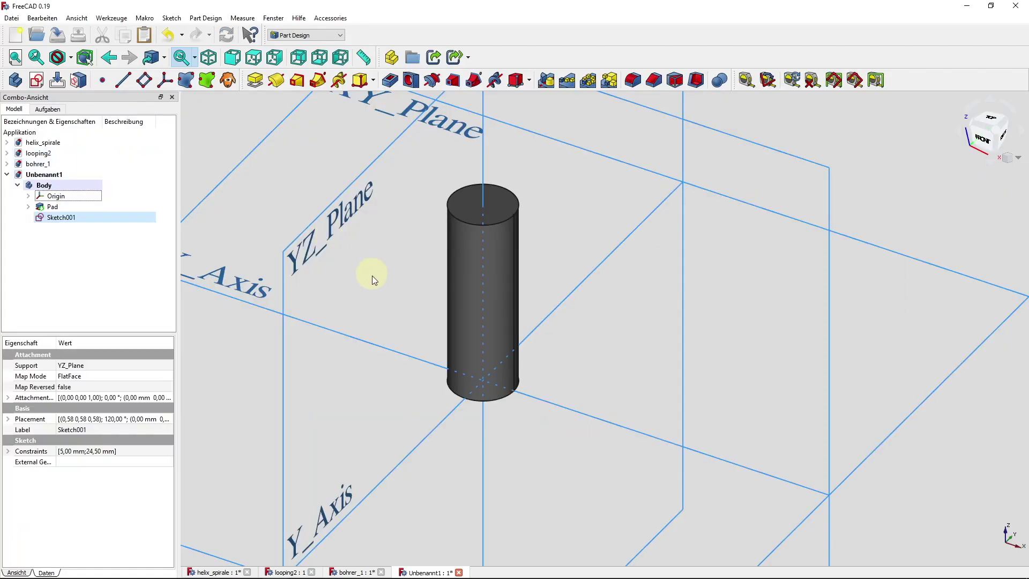
Step: Build an additive helix from Sketch001 in Height-Turns mode: 150 mm high, 8 turns
{"action": "left_click", "coordinate": [75, 218]}
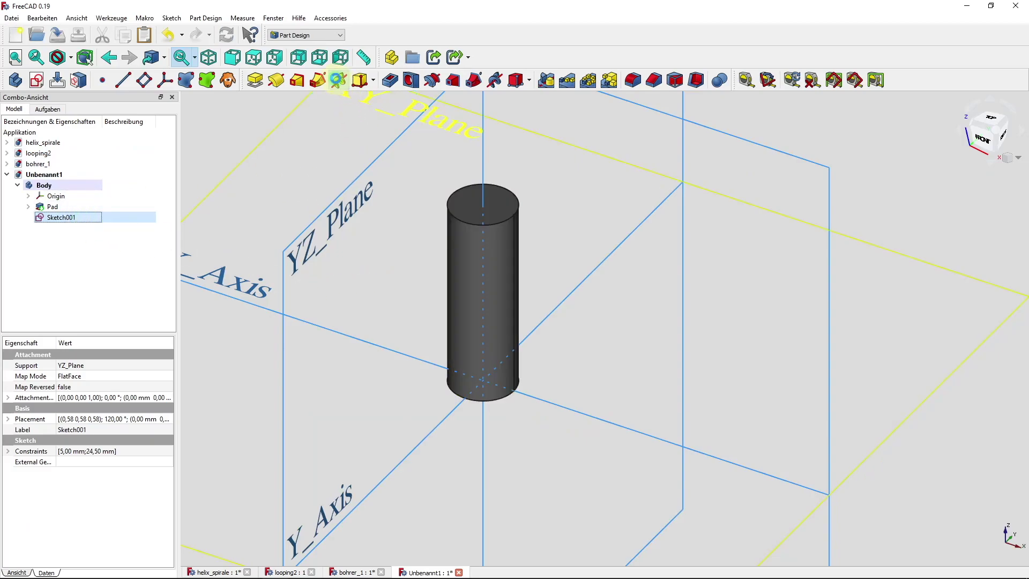
{"action": "left_click", "coordinate": [337, 80]}
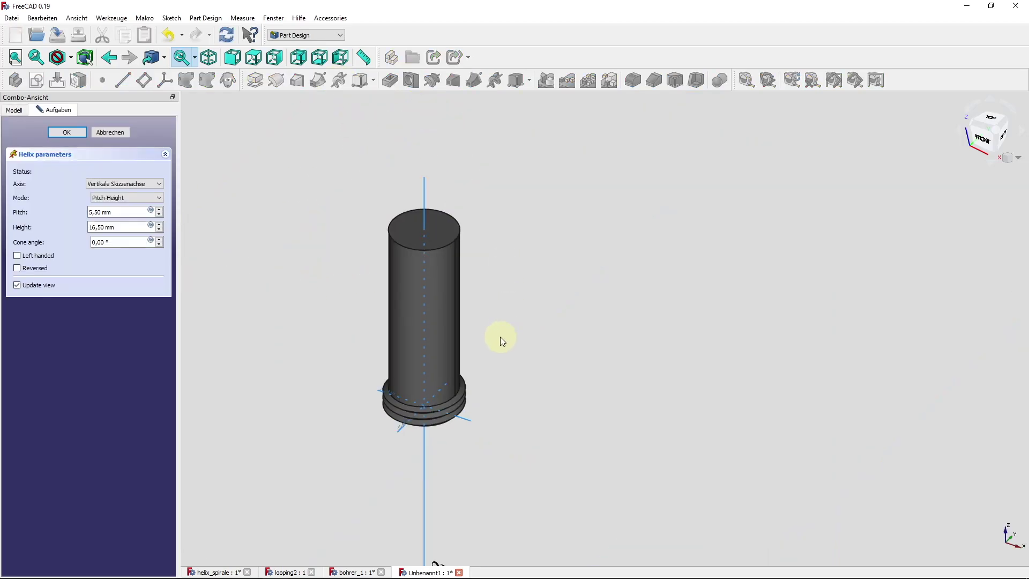
{"action": "scroll", "coordinate": [500, 336], "scroll_direction": "up", "scroll_amount": 2}
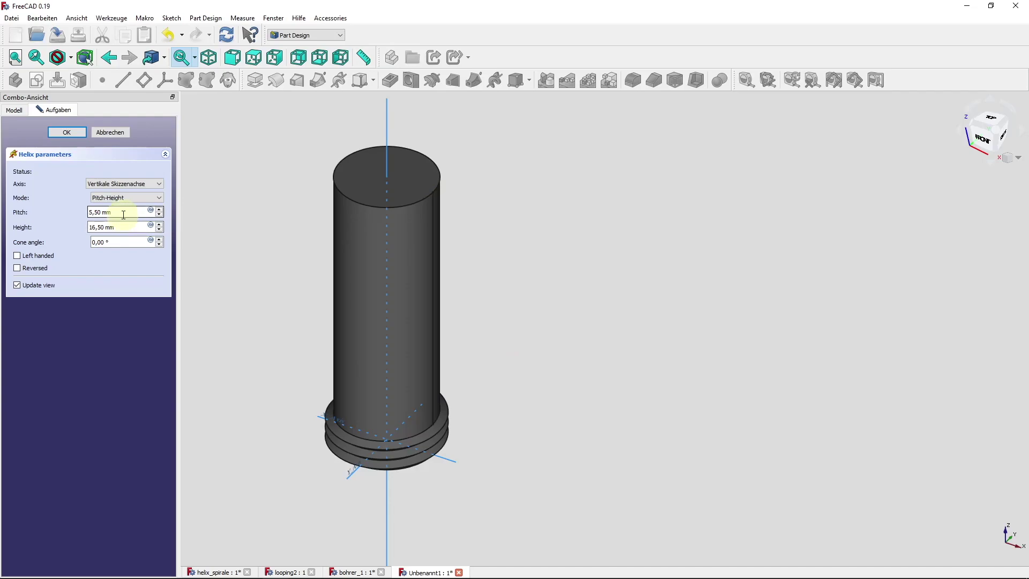
{"action": "left_click", "coordinate": [122, 197]}
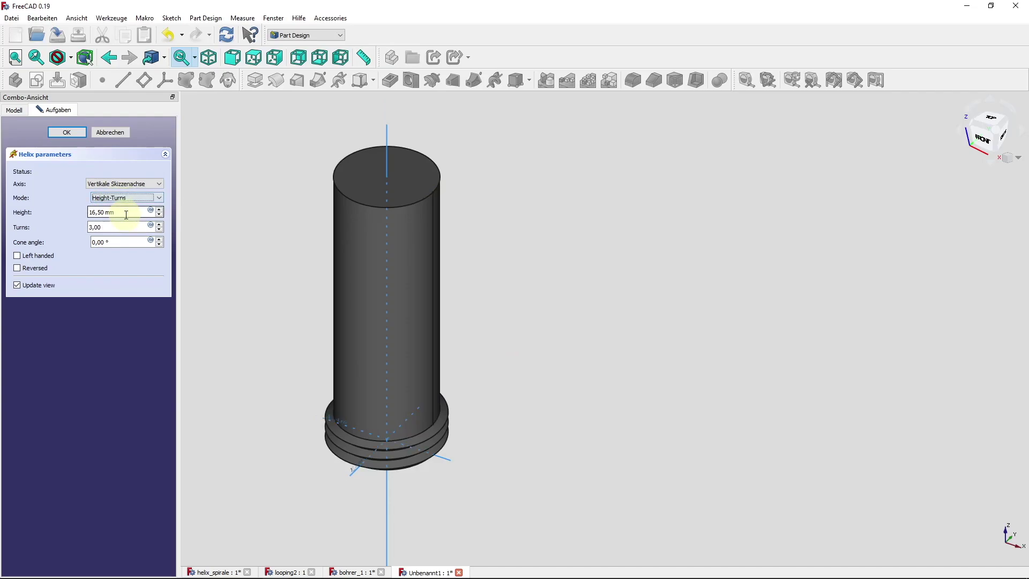
{"action": "left_click", "coordinate": [127, 213]}
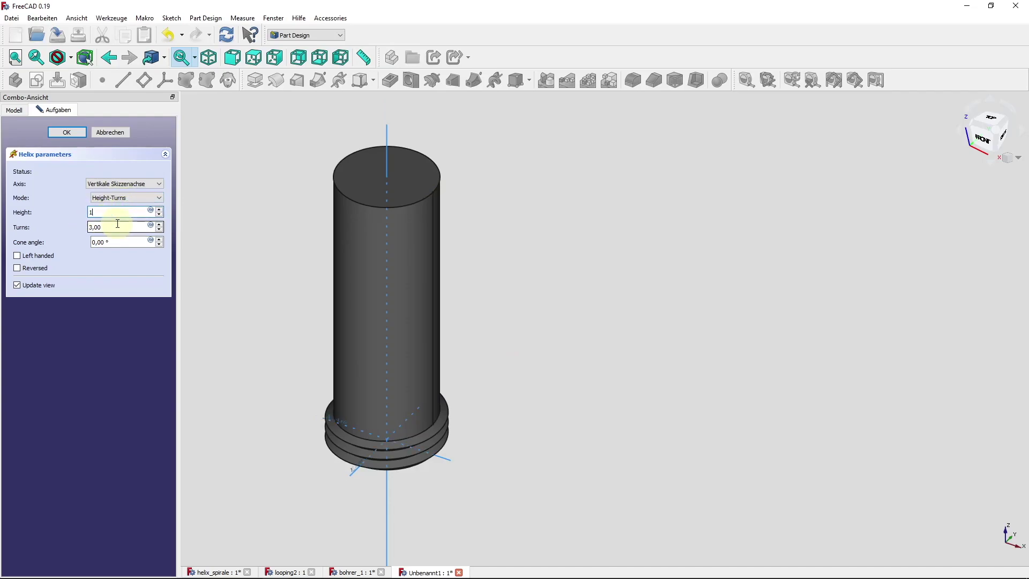
{"action": "type", "text": "50"}
{"action": "key", "text": "Tab"}
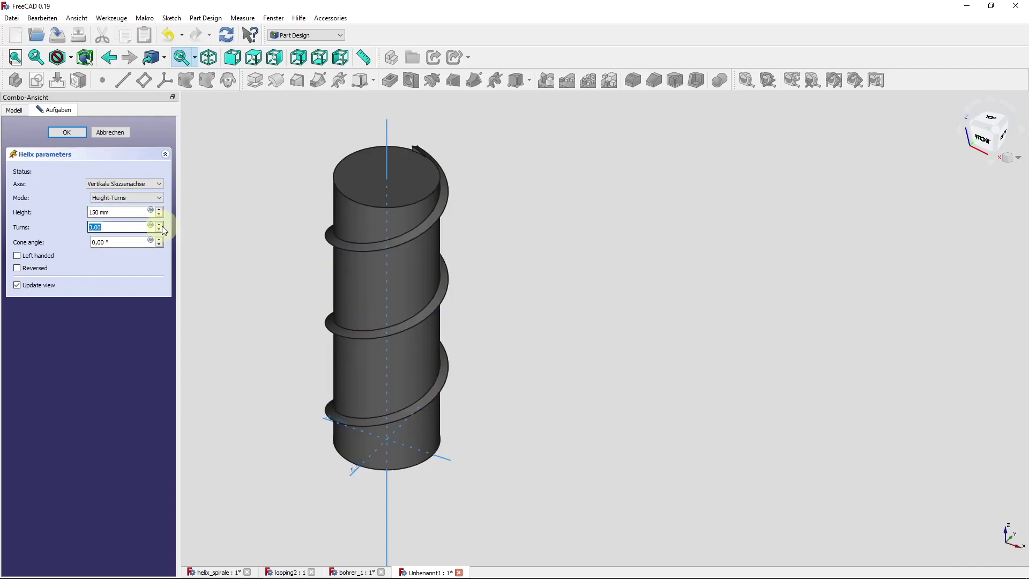
{"action": "type", "text": "6"}
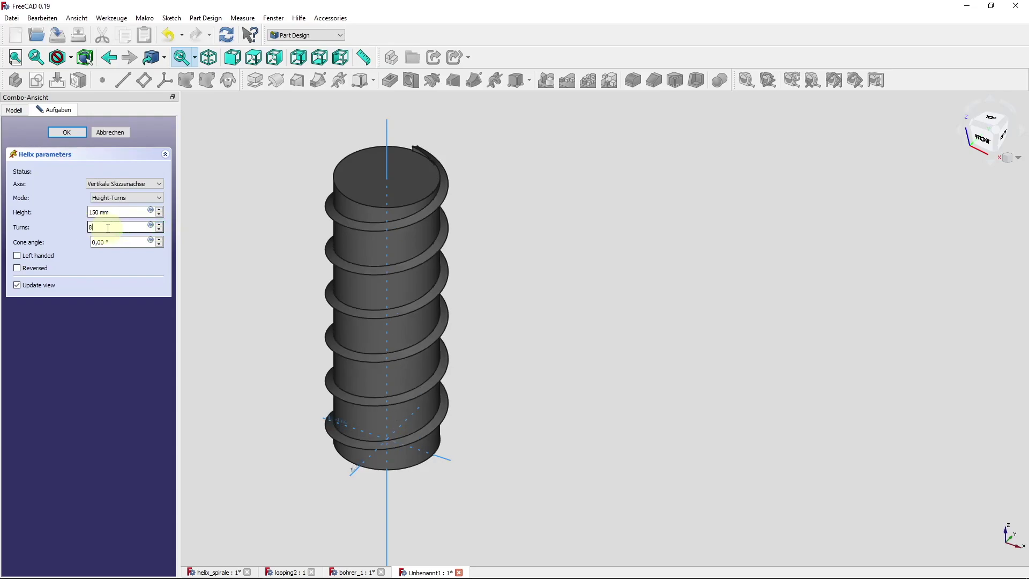
{"action": "key", "text": "Tab"}
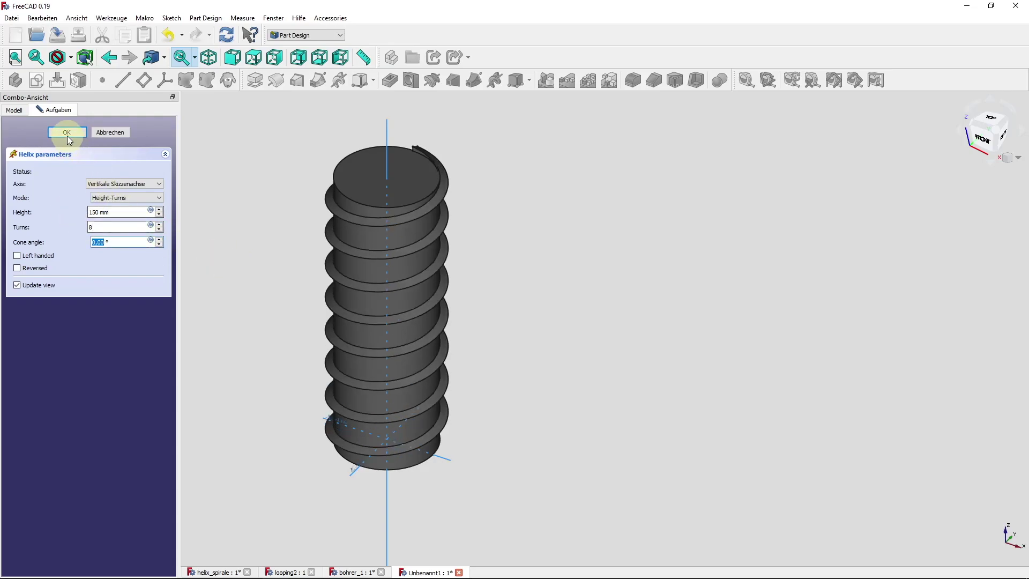
Step: Confirm the helix and orbit around the threaded cylinder to inspect the thread
{"action": "left_click", "coordinate": [66, 134]}
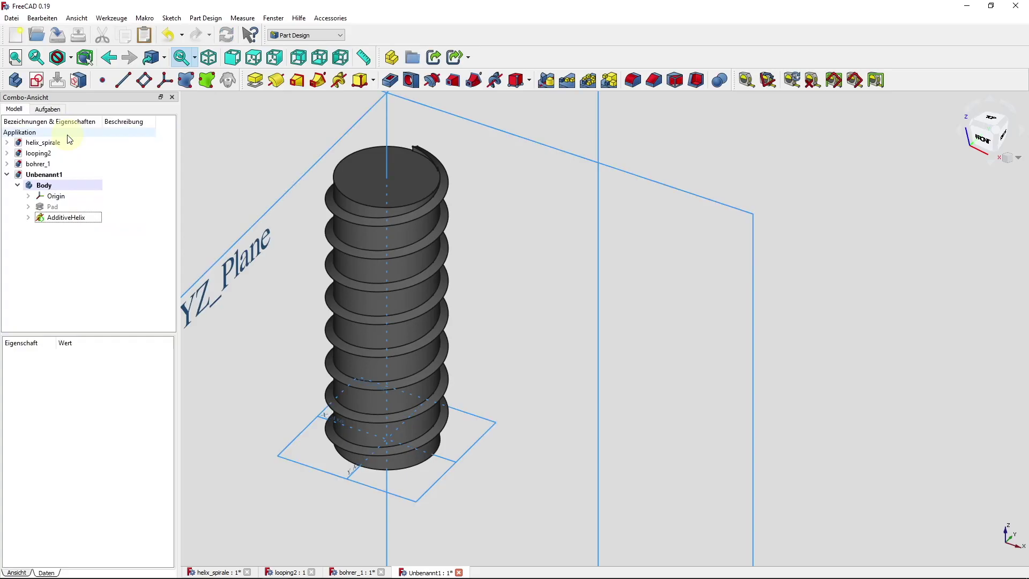
{"action": "mouse_move", "coordinate": [494, 346]}
{"action": "middle_mouse_down"}
{"action": "mouse_move", "coordinate": [553, 348]}
{"action": "mouse_move", "coordinate": [551, 294]}
{"action": "mouse_move", "coordinate": [530, 305]}
{"action": "middle_mouse_up"}
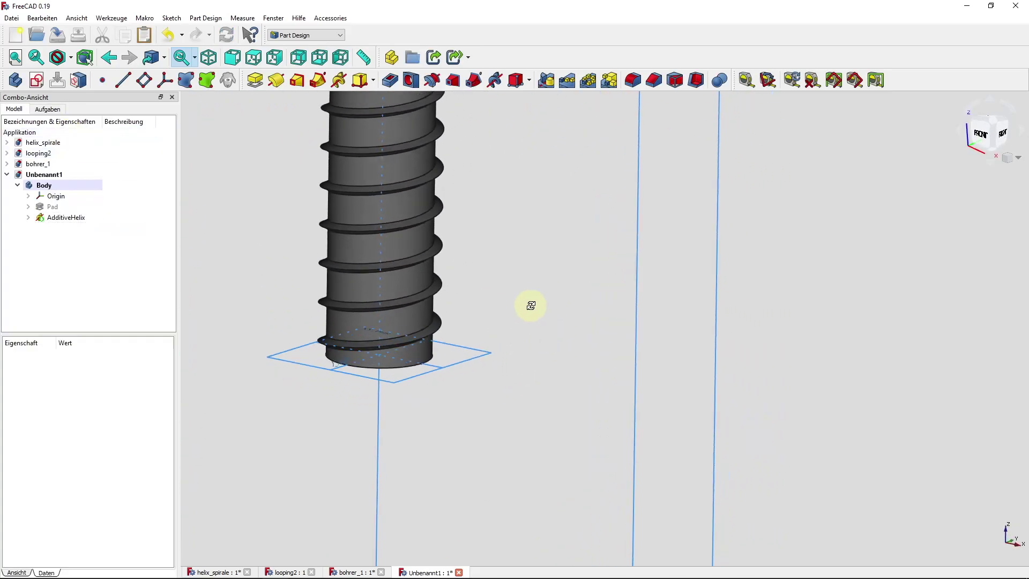
{"action": "mouse_move", "coordinate": [503, 267]}
{"action": "middle_mouse_down"}
{"action": "mouse_move", "coordinate": [553, 384]}
{"action": "mouse_move", "coordinate": [545, 348]}
{"action": "mouse_move", "coordinate": [546, 385]}
{"action": "middle_mouse_up"}
{"action": "scroll", "coordinate": [534, 314], "scroll_direction": "up", "scroll_amount": 3}
{"action": "scroll", "coordinate": [535, 321], "scroll_direction": "down", "scroll_amount": 3}
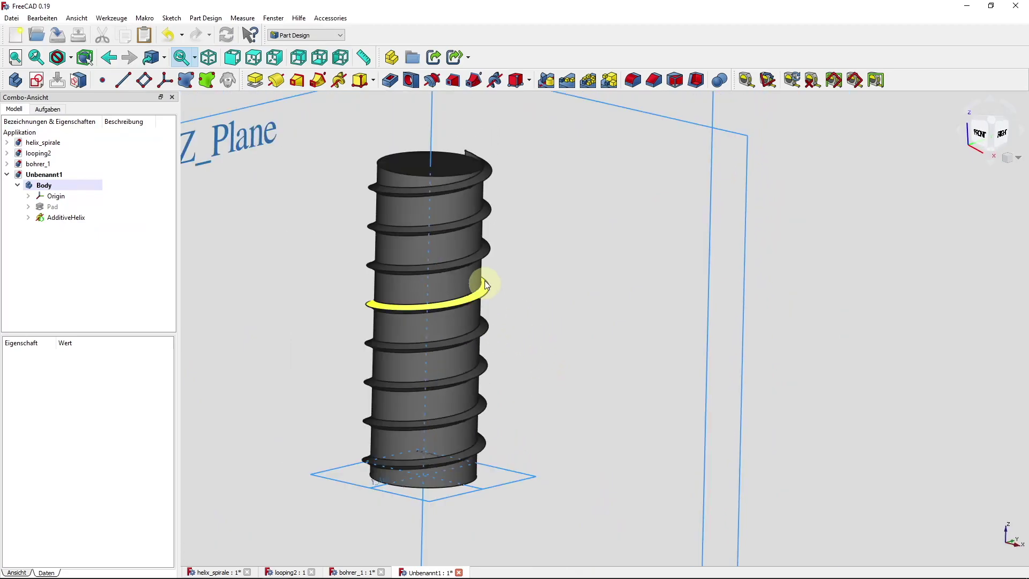
{"action": "mouse_move", "coordinate": [483, 281]}
{"action": "middle_mouse_down"}
{"action": "mouse_move", "coordinate": [487, 350]}
{"action": "mouse_move", "coordinate": [496, 298]}
{"action": "mouse_move", "coordinate": [555, 202]}
{"action": "mouse_move", "coordinate": [516, 243]}
{"action": "mouse_move", "coordinate": [344, 289]}
{"action": "mouse_move", "coordinate": [324, 314]}
{"action": "middle_mouse_up"}
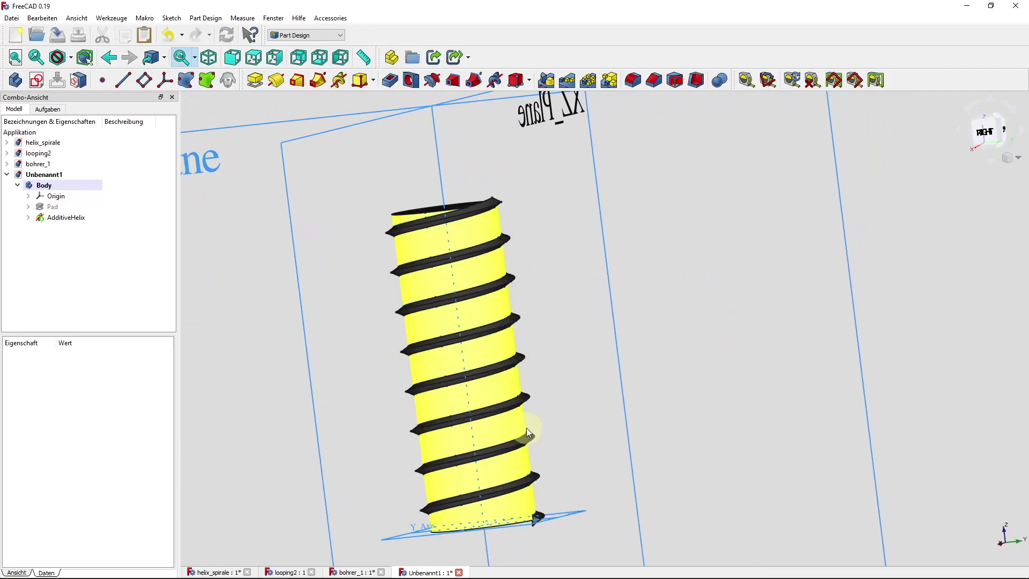
{"action": "mouse_move", "coordinate": [526, 427]}
{"action": "middle_mouse_down"}
{"action": "mouse_move", "coordinate": [469, 299]}
{"action": "mouse_move", "coordinate": [466, 329]}
{"action": "middle_mouse_up"}
{"action": "scroll", "coordinate": [501, 423], "scroll_direction": "up", "scroll_amount": 5}
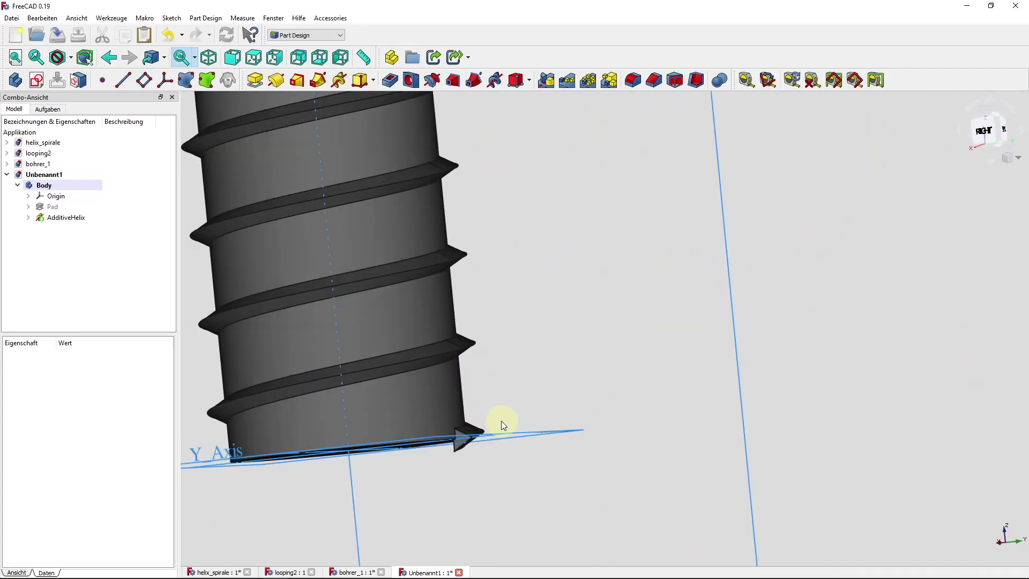
{"action": "mouse_move", "coordinate": [501, 422]}
{"action": "middle_mouse_down"}
{"action": "mouse_move", "coordinate": [500, 355]}
{"action": "mouse_move", "coordinate": [489, 375]}
{"action": "mouse_move", "coordinate": [547, 372]}
{"action": "mouse_move", "coordinate": [488, 333]}
{"action": "mouse_move", "coordinate": [506, 252]}
{"action": "mouse_move", "coordinate": [528, 225]}
{"action": "mouse_move", "coordinate": [533, 365]}
{"action": "mouse_move", "coordinate": [498, 237]}
{"action": "mouse_move", "coordinate": [541, 378]}
{"action": "mouse_move", "coordinate": [601, 402]}
{"action": "mouse_move", "coordinate": [562, 300]}
{"action": "mouse_move", "coordinate": [620, 275]}
{"action": "middle_mouse_up"}
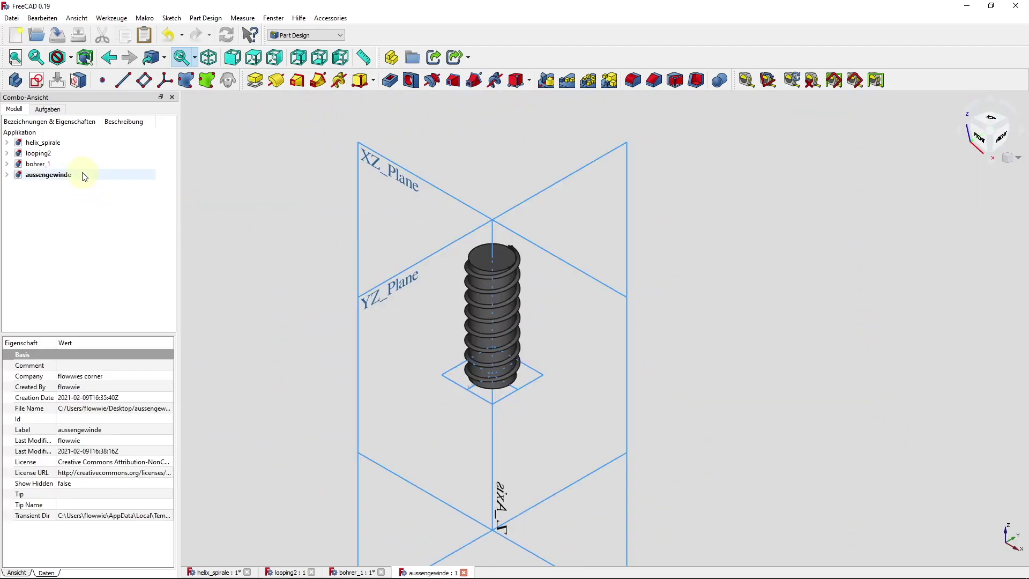
Step: Create a new document and start a sketch on the XY plane
{"action": "left_click", "coordinate": [21, 39]}
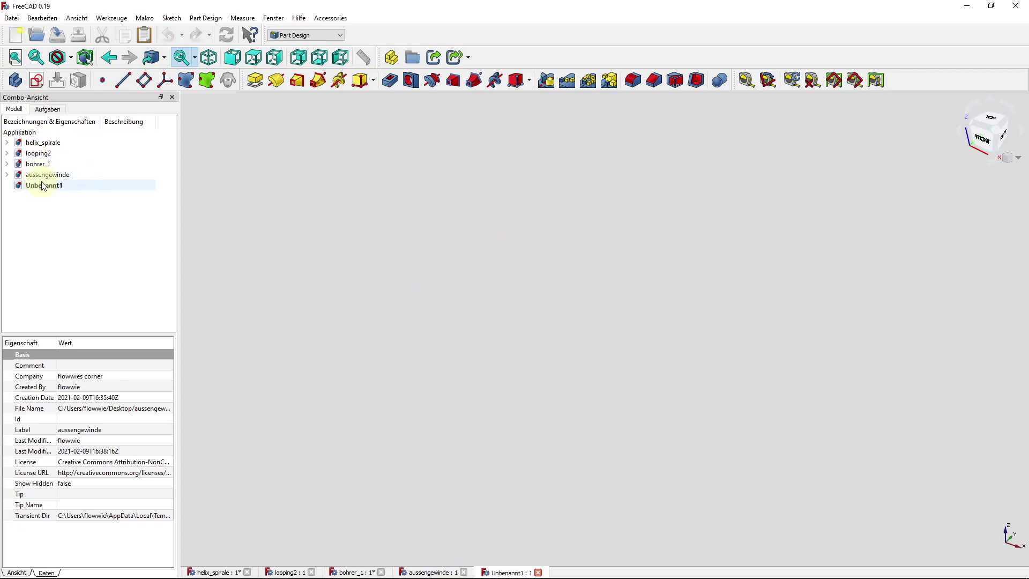
{"action": "left_click", "coordinate": [36, 80]}
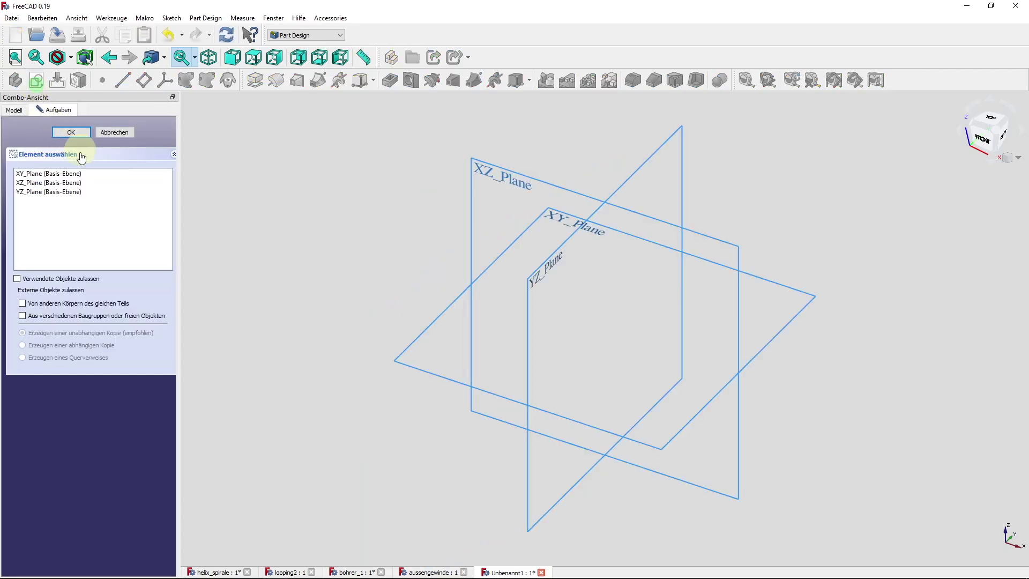
{"action": "left_click", "coordinate": [58, 174]}
{"action": "left_click", "coordinate": [83, 133]}
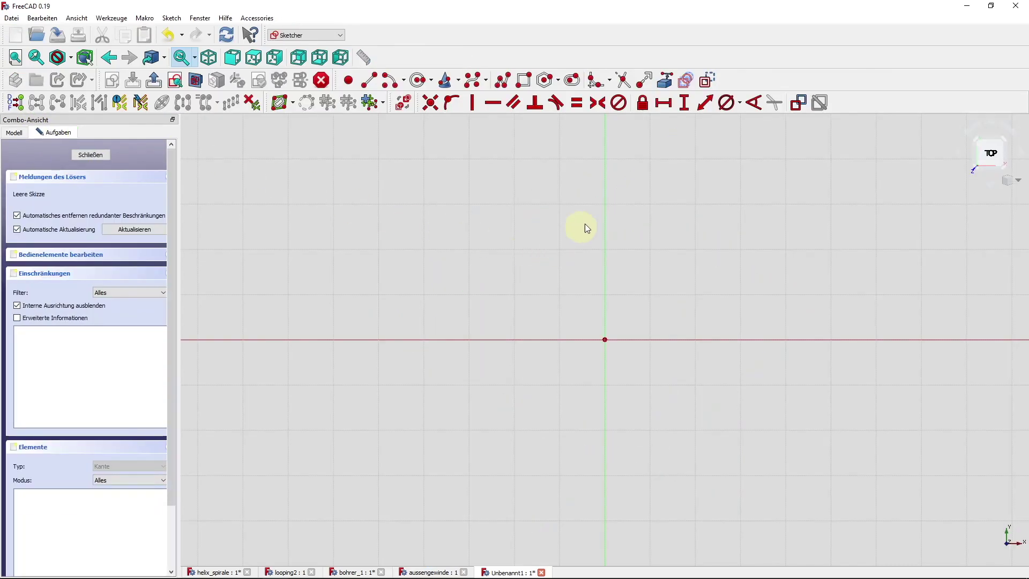
Step: Draw a rectangle on the horizontal axis and an origin-centred circle, then select both bottom corners
{"action": "left_click", "coordinate": [523, 84]}
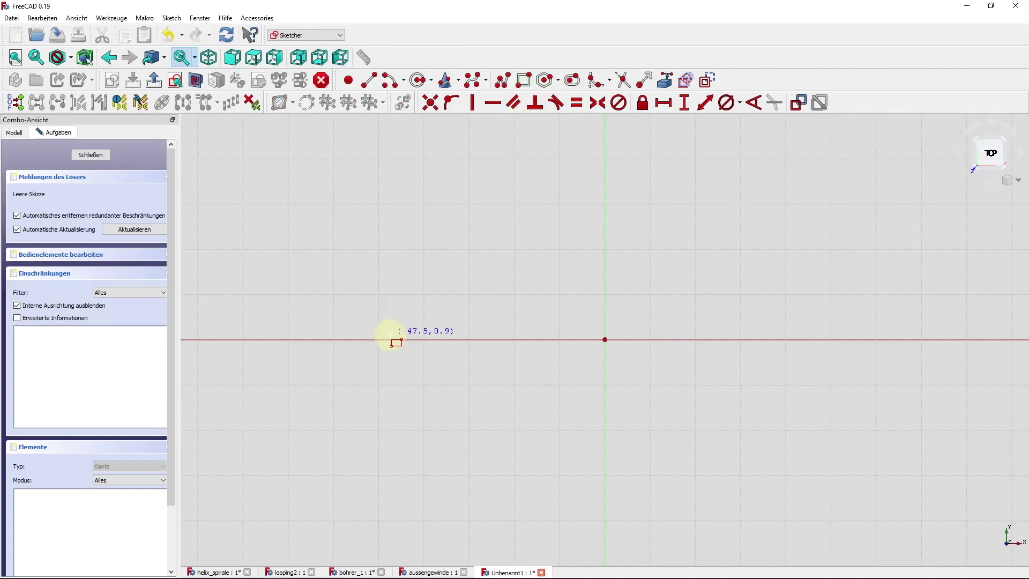
{"action": "left_click", "coordinate": [388, 339]}
{"action": "left_click", "coordinate": [883, 163]}
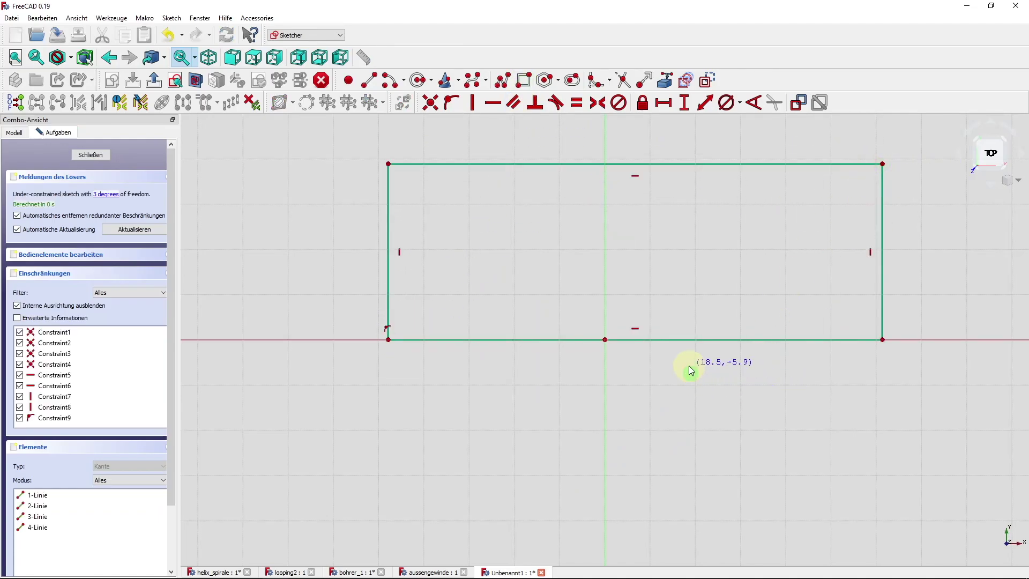
{"action": "left_click", "coordinate": [419, 81]}
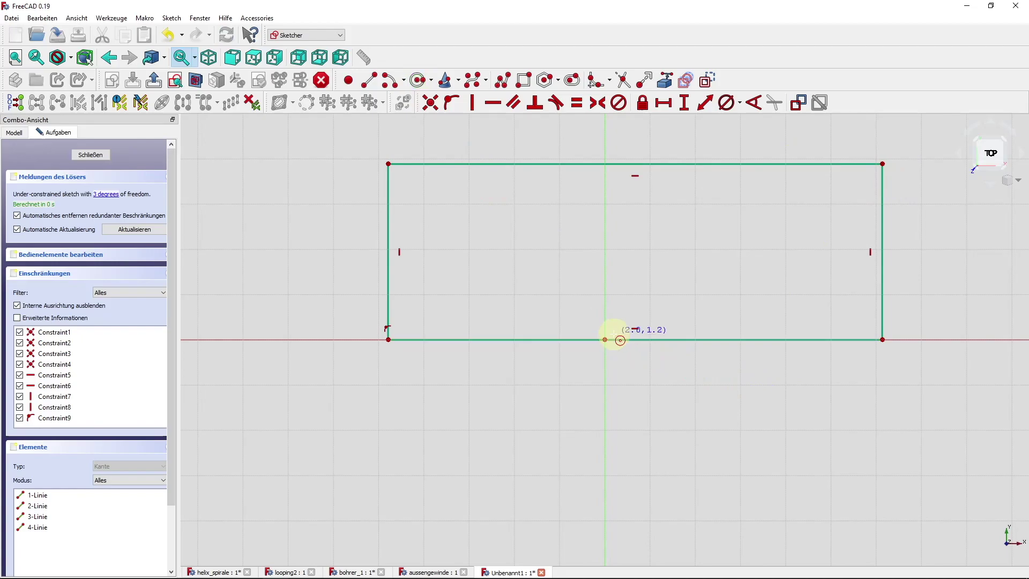
{"action": "left_click", "coordinate": [605, 339]}
{"action": "left_click", "coordinate": [683, 389]}
{"action": "right_click", "coordinate": [746, 408]}
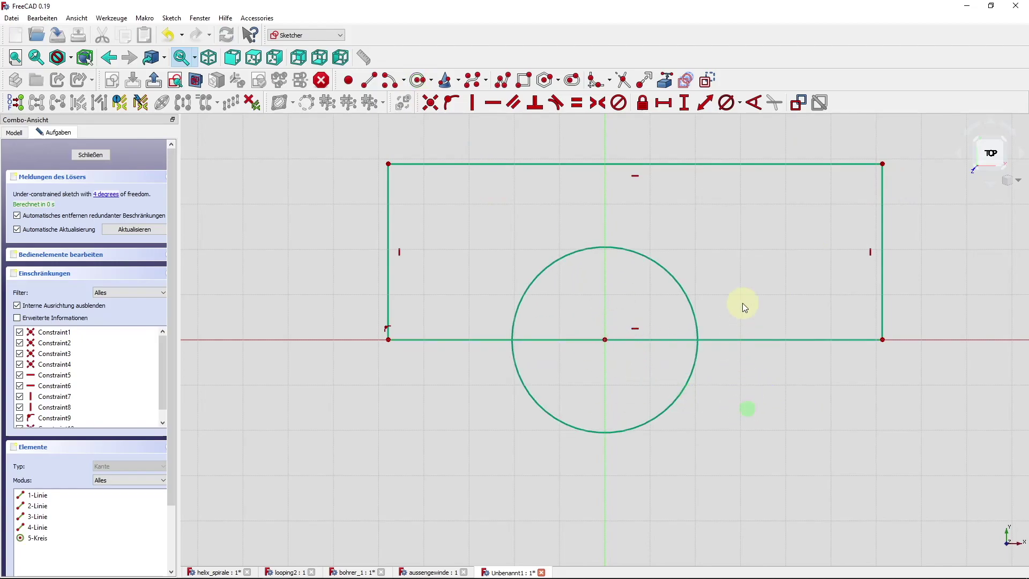
{"action": "left_click", "coordinate": [884, 343]}
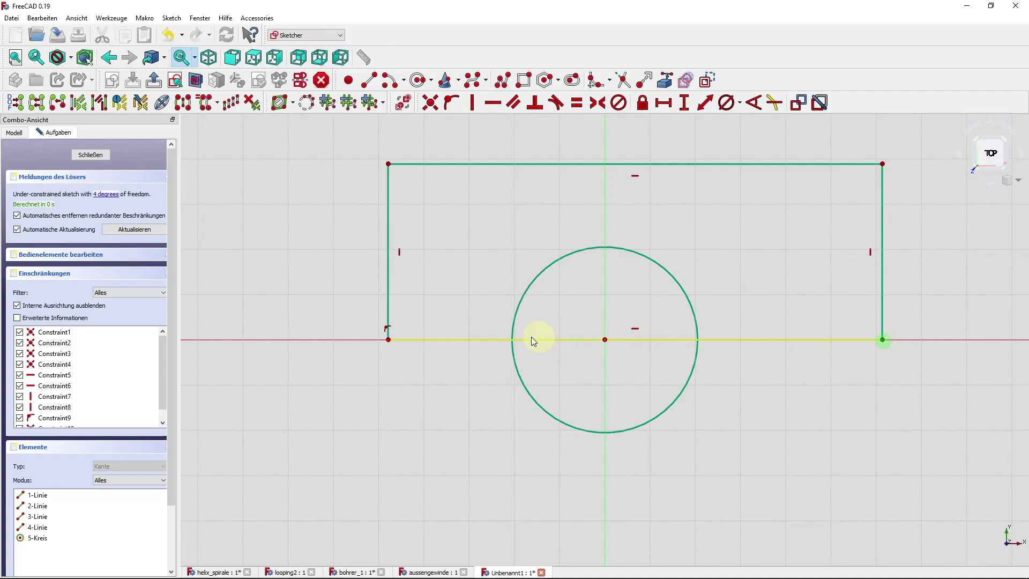
{"action": "left_click", "coordinate": [389, 340]}
Step: Make the rectangle symmetric about the vertical axis with a 120 mm width
{"action": "left_click", "coordinate": [606, 135]}
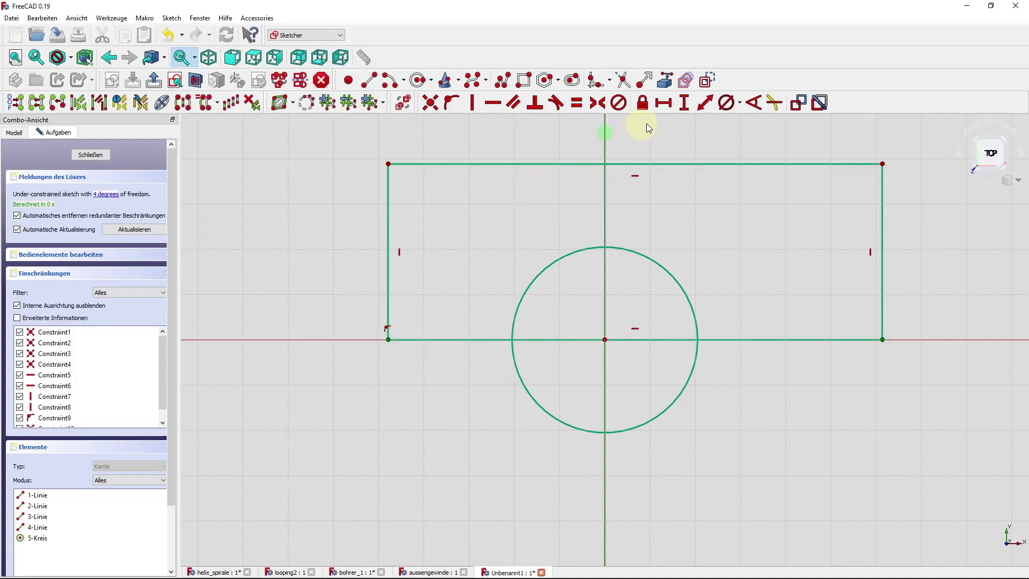
{"action": "left_click", "coordinate": [599, 103]}
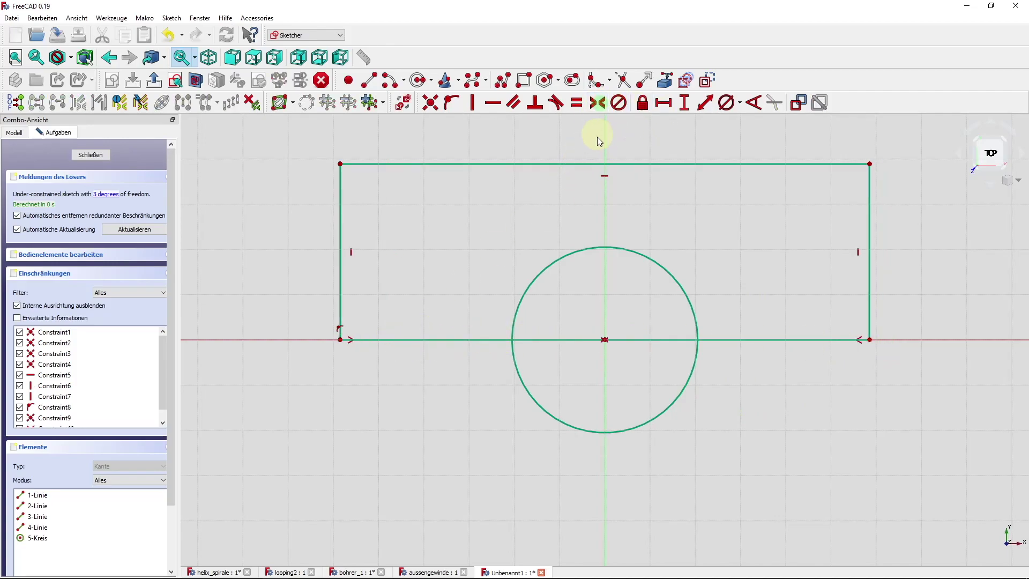
{"action": "left_click", "coordinate": [662, 102]}
{"action": "left_click", "coordinate": [666, 155]}
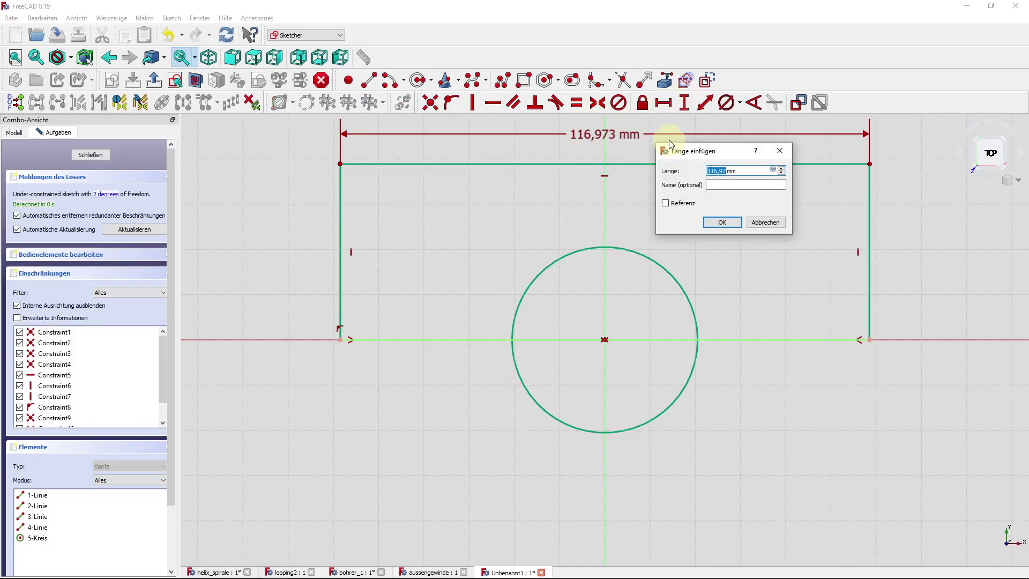
{"action": "type", "text": "120"}
{"action": "key", "text": "Return"}
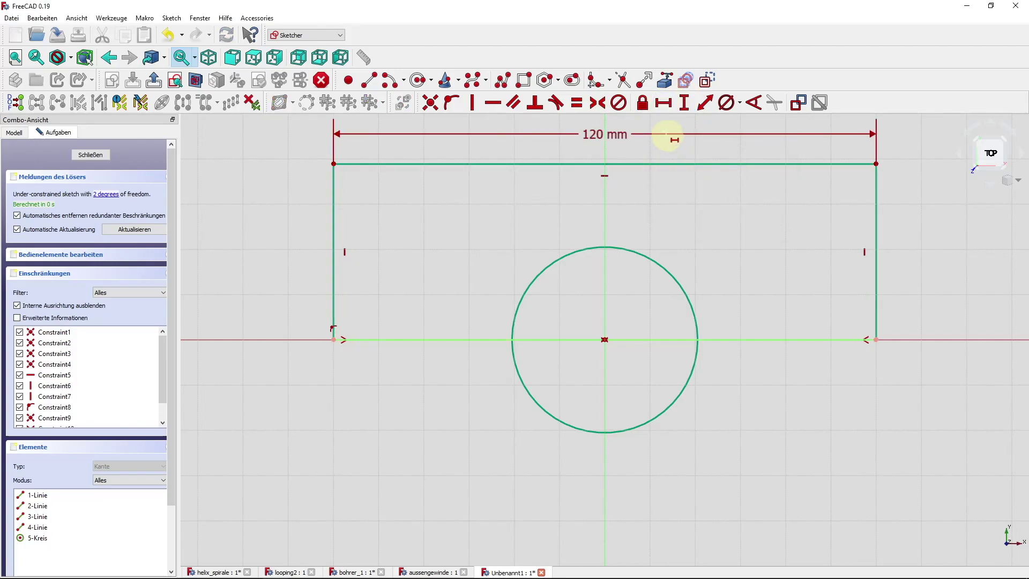
Step: Give the rectangle a 40 mm height and the circle a 40 mm diameter
{"action": "left_click", "coordinate": [686, 103]}
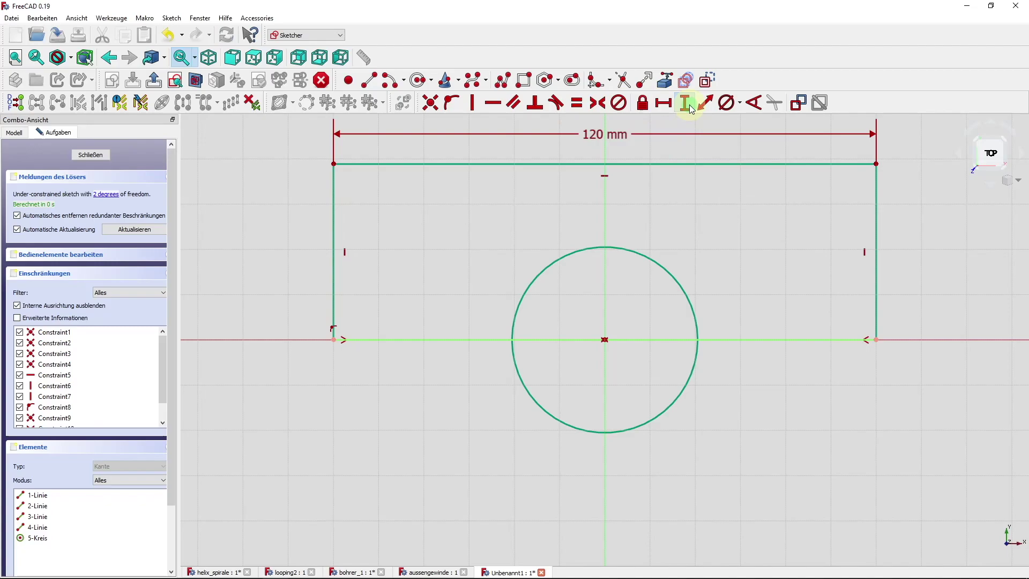
{"action": "left_click", "coordinate": [875, 206]}
{"action": "type", "text": "40"}
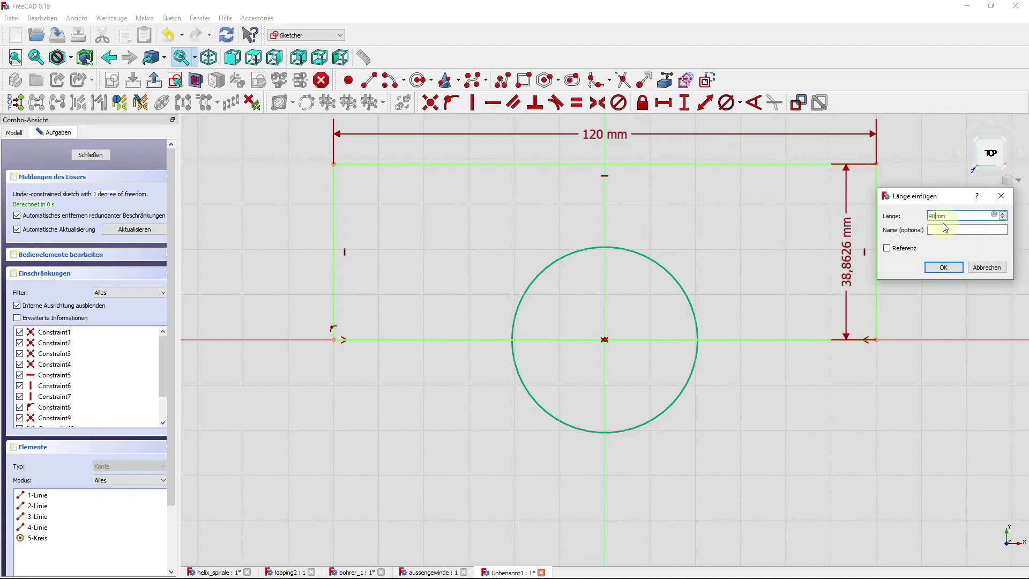
{"action": "key", "text": "Return"}
{"action": "left_click", "coordinate": [725, 103]}
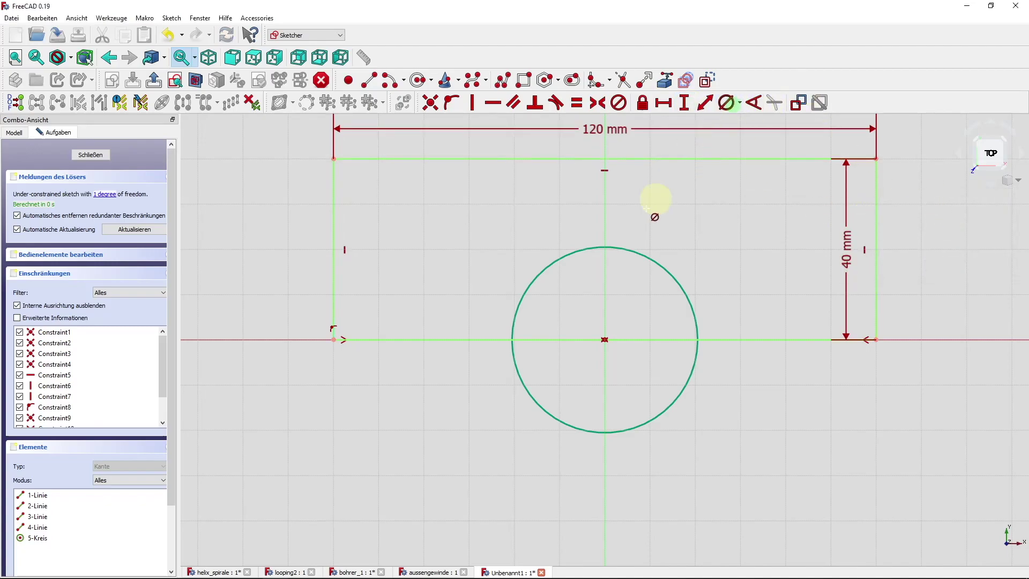
{"action": "left_click", "coordinate": [632, 249]}
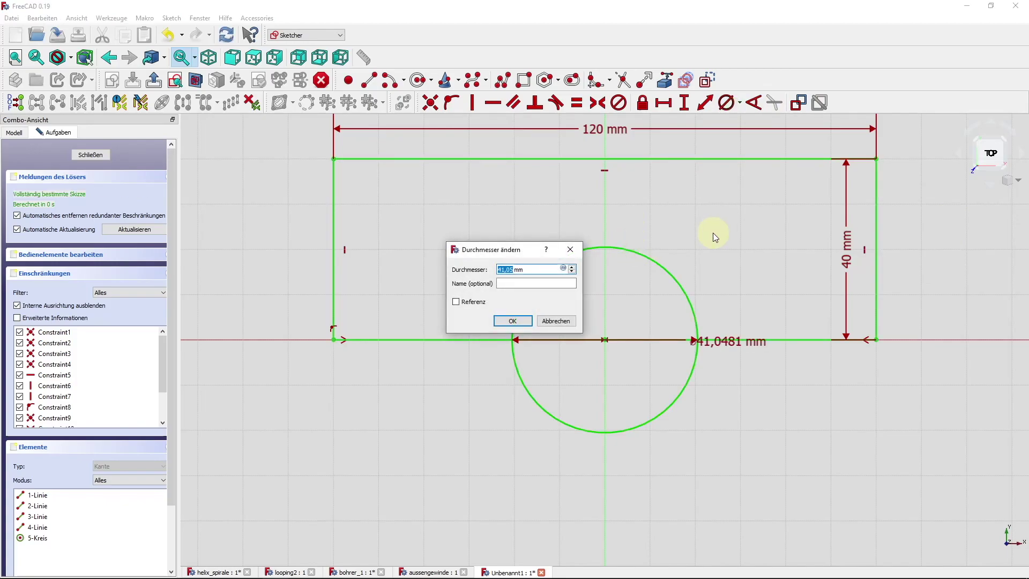
{"action": "key", "text": "Return"}
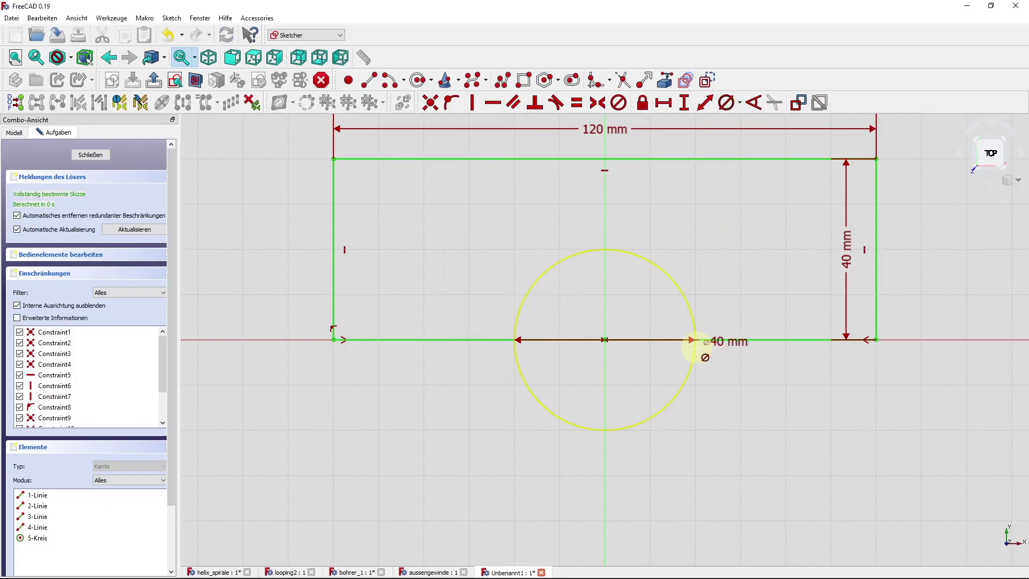
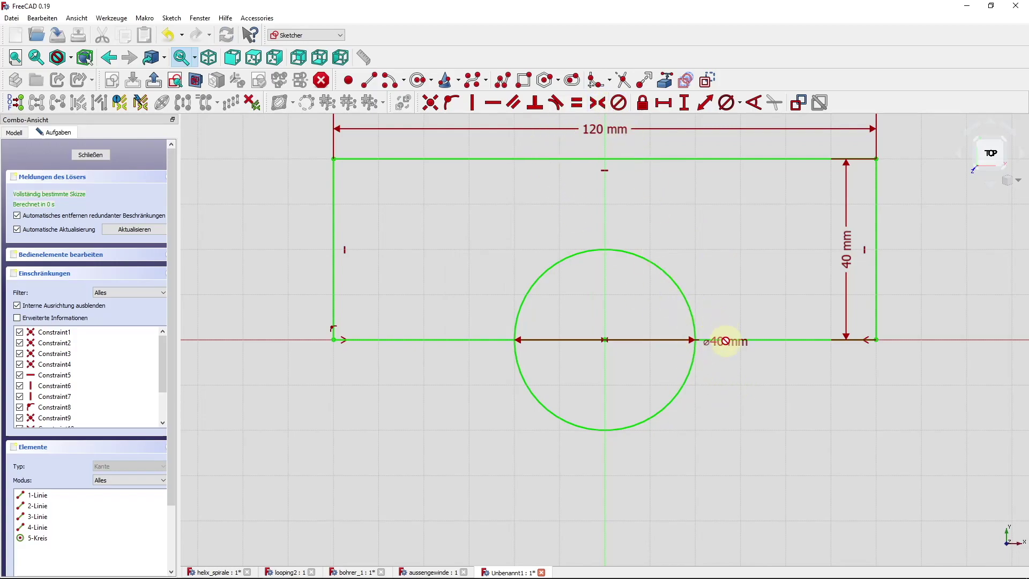
Step: Trim away the inner line and lower half of the ⌀40 mm circle, then close the sketch
{"action": "left_click_drag", "start_coordinate": [724, 343], "coordinate": [726, 409]}
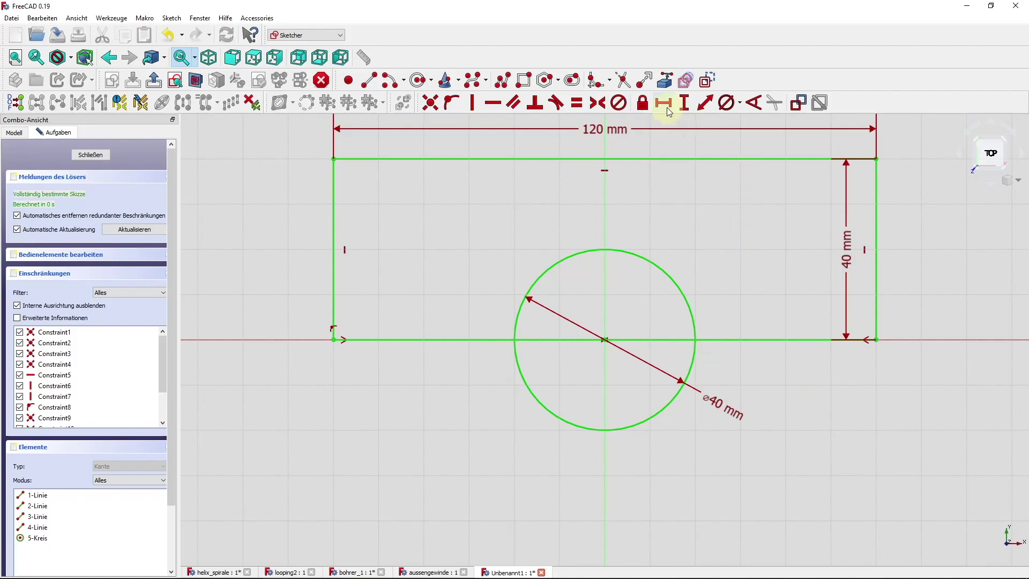
{"action": "left_click", "coordinate": [623, 80]}
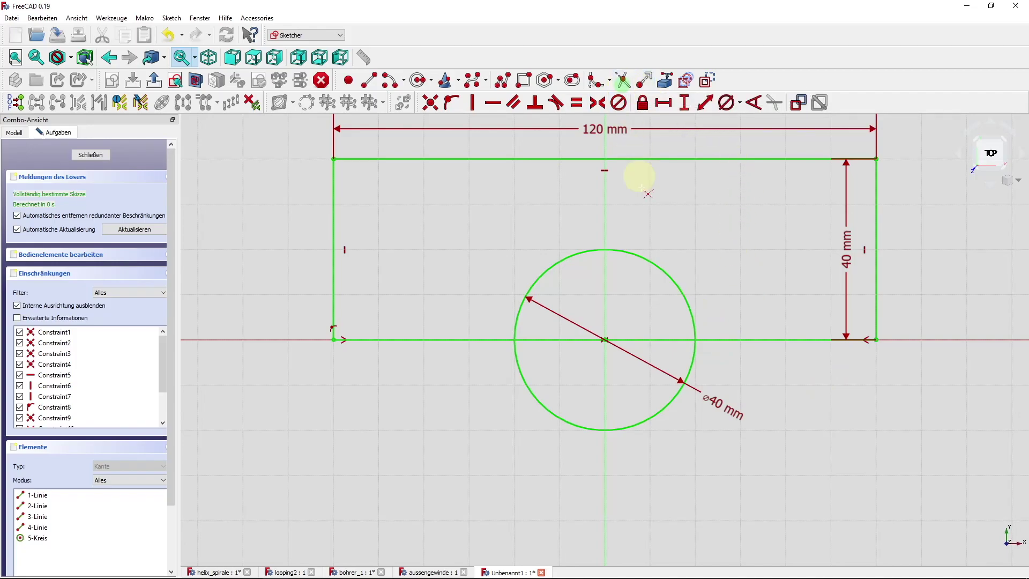
{"action": "left_click", "coordinate": [652, 340]}
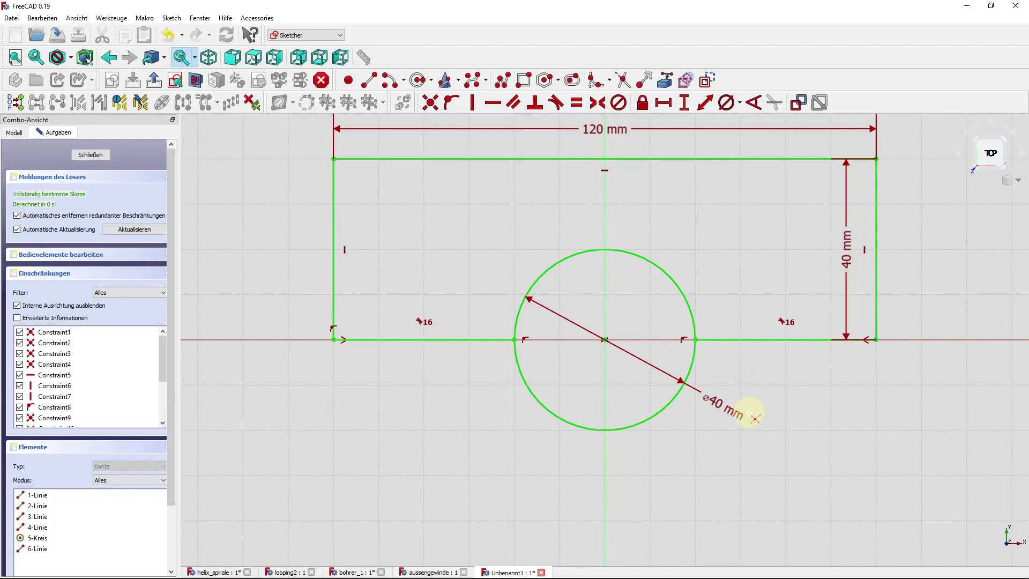
{"action": "left_click", "coordinate": [638, 426]}
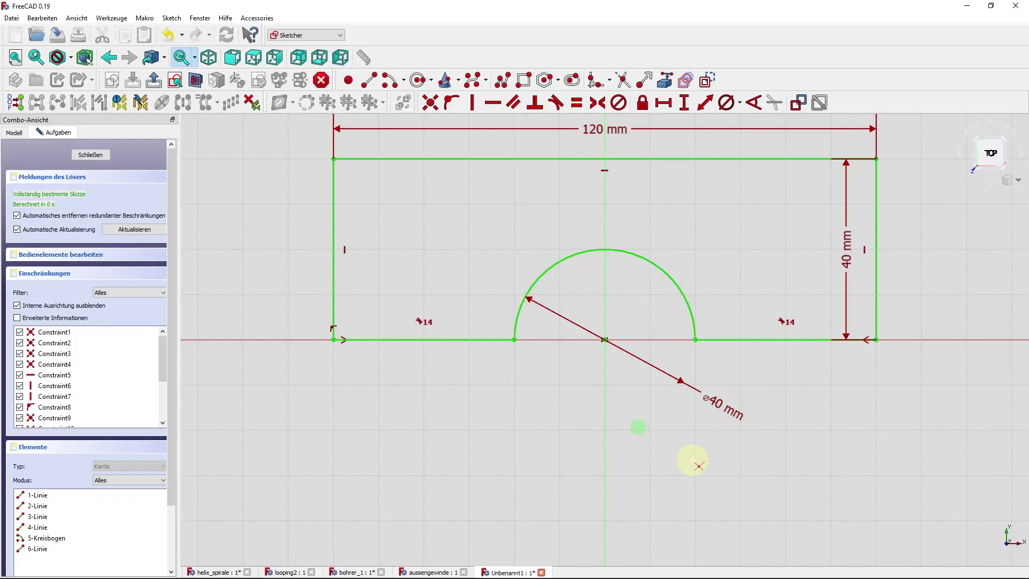
{"action": "right_click", "coordinate": [651, 427]}
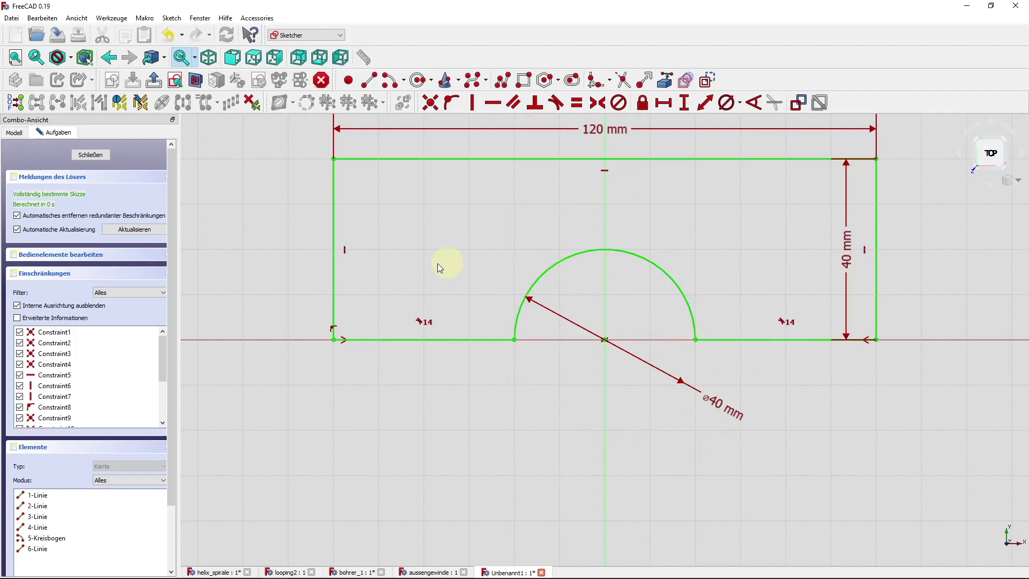
{"action": "left_click", "coordinate": [91, 155]}
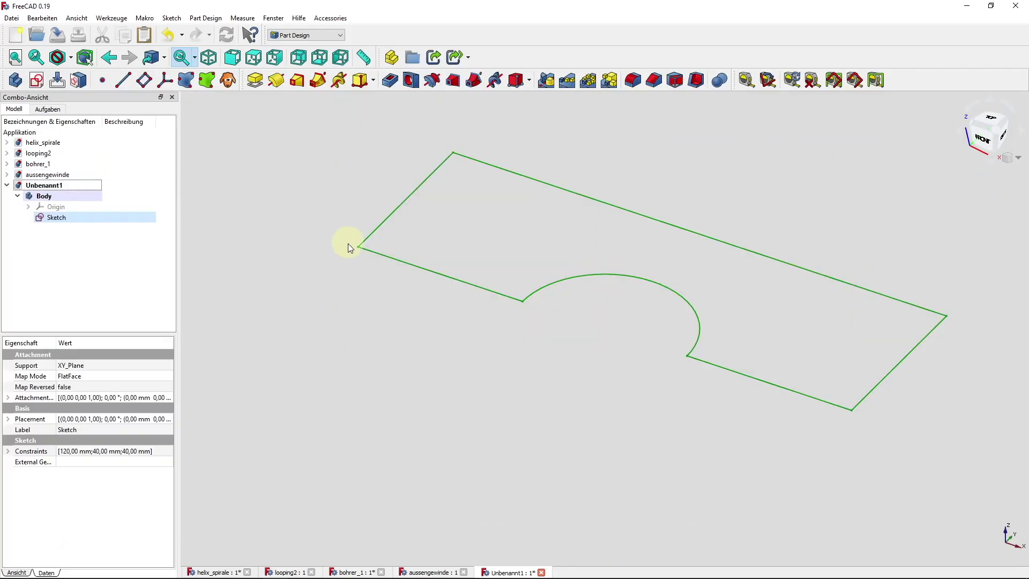
Step: Pad the notched sketch 100 mm into a solid block
{"action": "left_click", "coordinate": [254, 81]}
{"action": "type", "text": "100"}
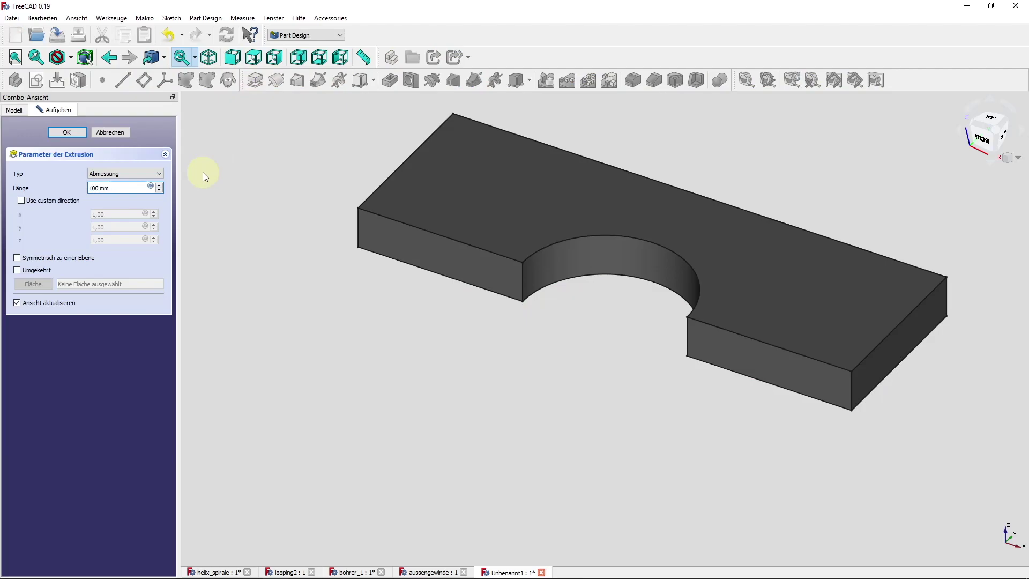
{"action": "key", "text": "Return"}
Step: Select the top and bottom edges of the half-round bore
{"action": "scroll", "coordinate": [631, 356], "scroll_direction": "down", "scroll_amount": 5}
{"action": "middle_click_drag", "start_coordinate": [631, 356], "coordinate": [546, 441]}
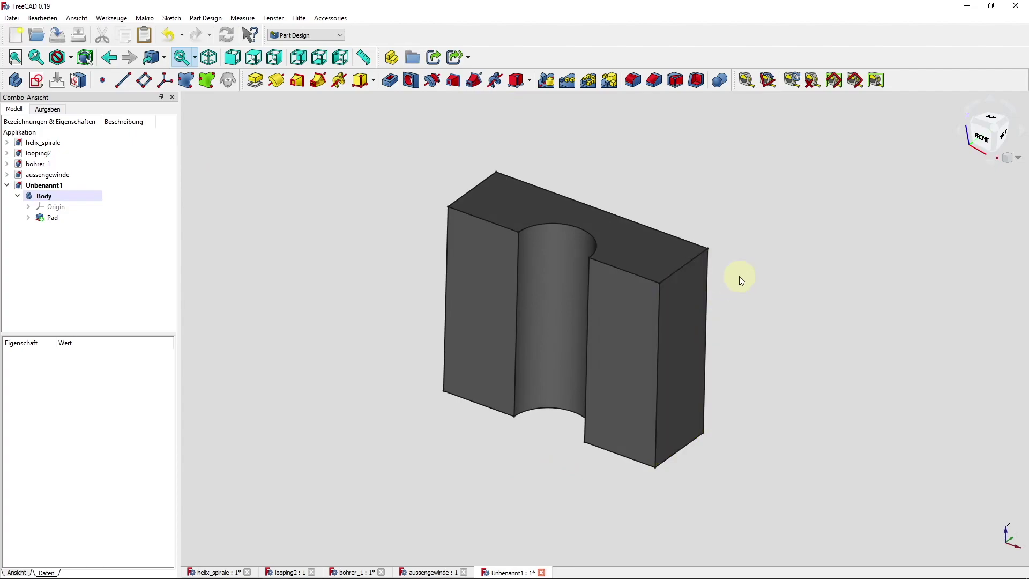
{"action": "left_click", "coordinate": [576, 227]}
{"action": "left_click", "coordinate": [537, 409], "text": "ctrl"}
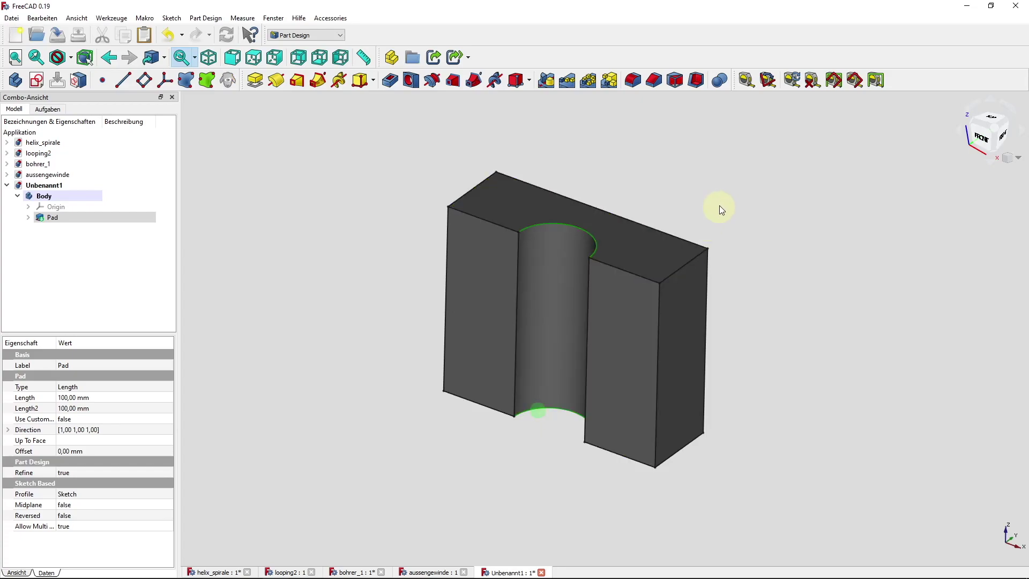
Step: Chamfer both bore edges, raising the size with the spinner
{"action": "left_click", "coordinate": [653, 80]}
{"action": "left_click", "coordinate": [160, 330]}
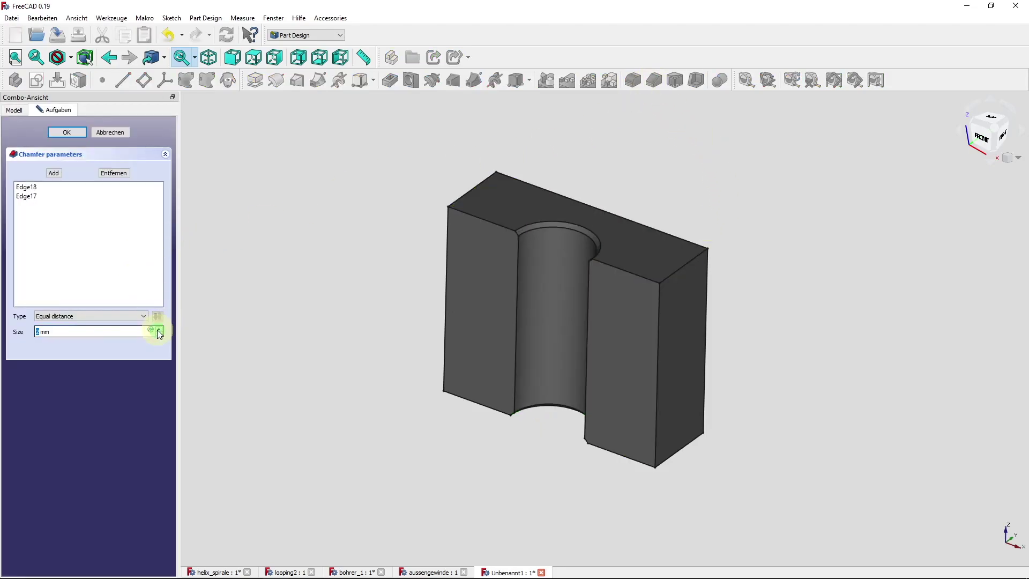
{"action": "left_click", "coordinate": [161, 331]}
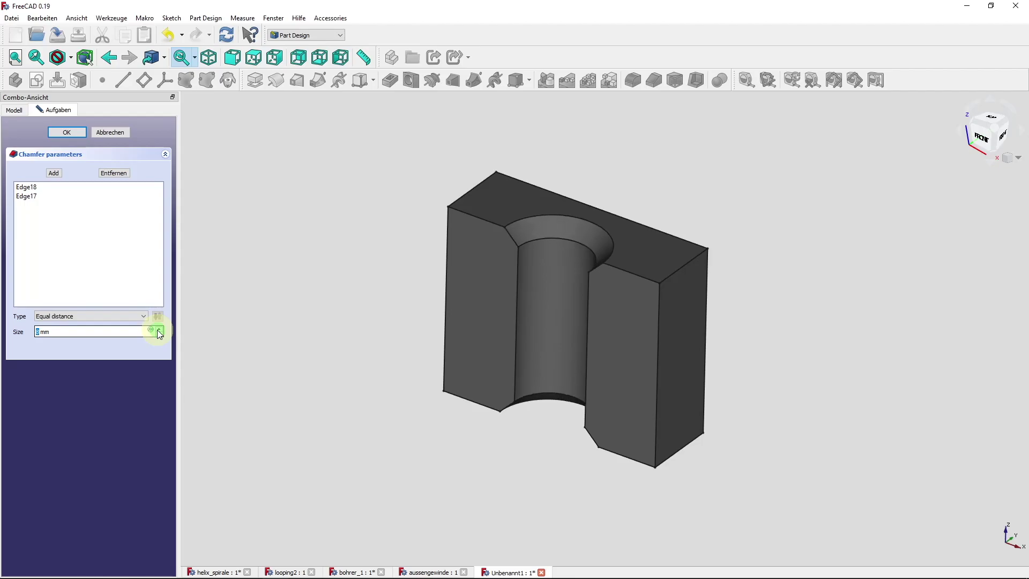
{"action": "left_click", "coordinate": [67, 134]}
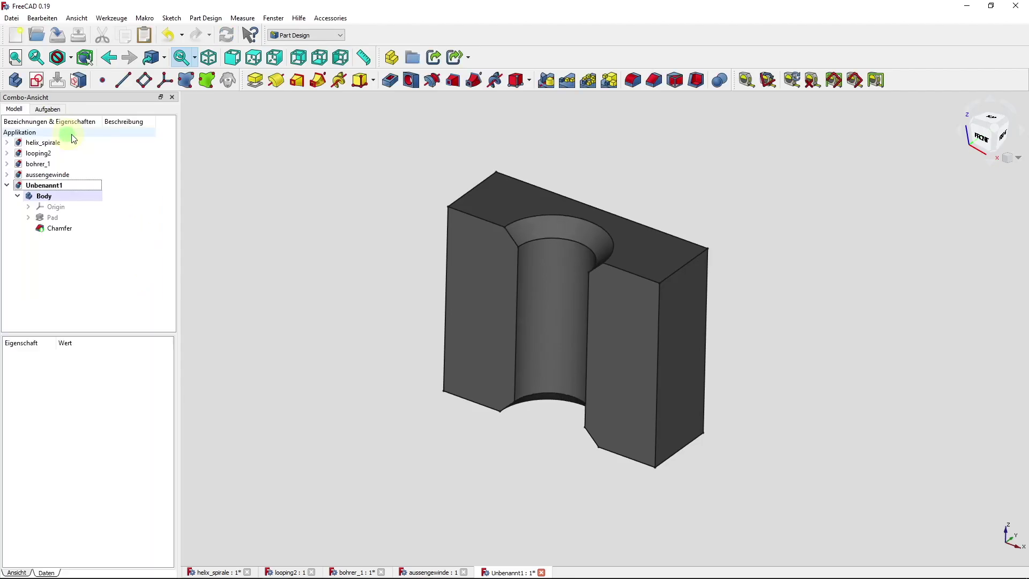
Step: Reduce the chamfer Size to 1 mm in the Chamfer's properties
{"action": "left_click", "coordinate": [53, 228]}
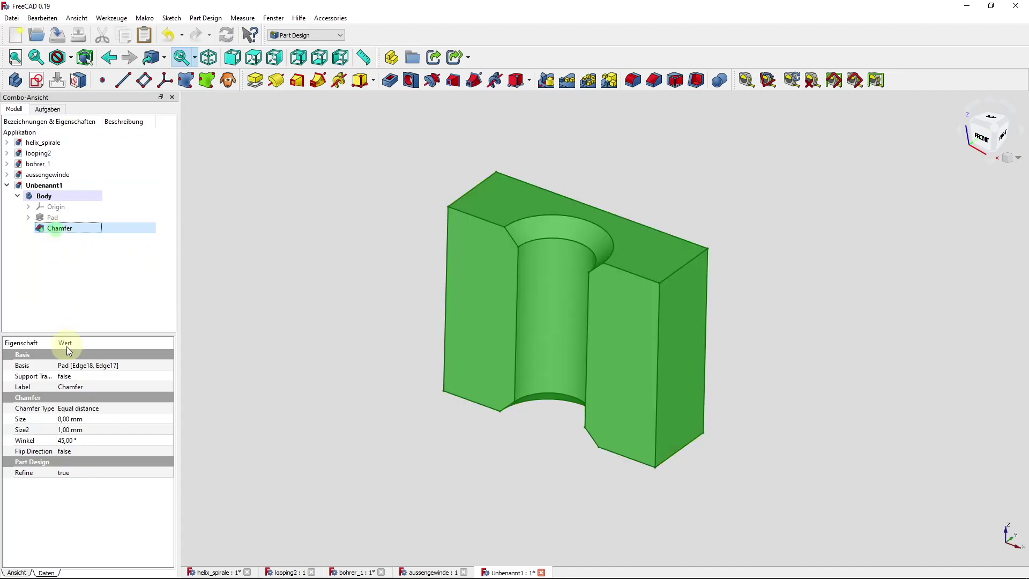
{"action": "left_click", "coordinate": [68, 419]}
{"action": "type", "text": "1"}
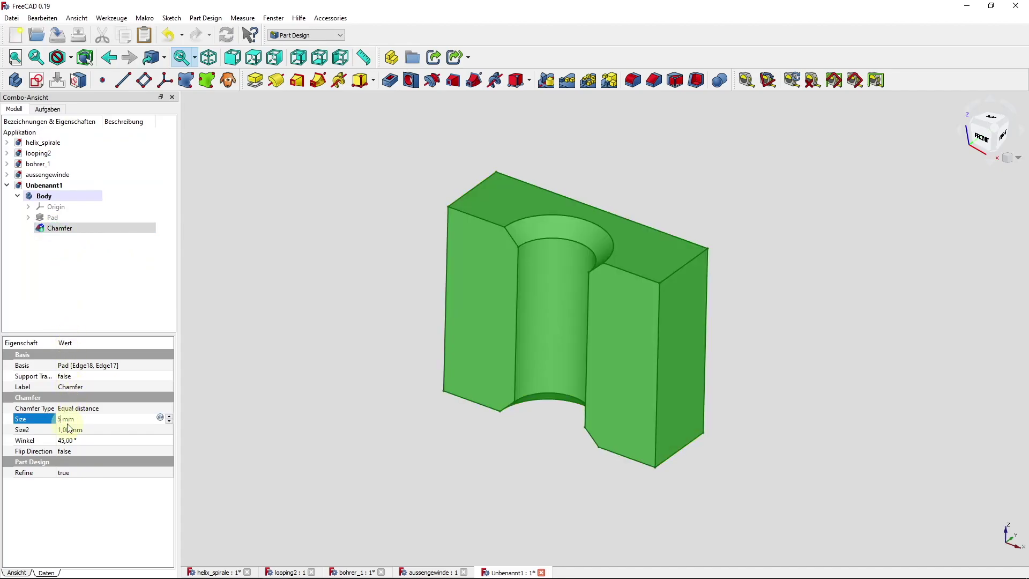
{"action": "key", "text": "Return"}
{"action": "left_click", "coordinate": [308, 280]}
{"action": "left_click", "coordinate": [58, 206]}
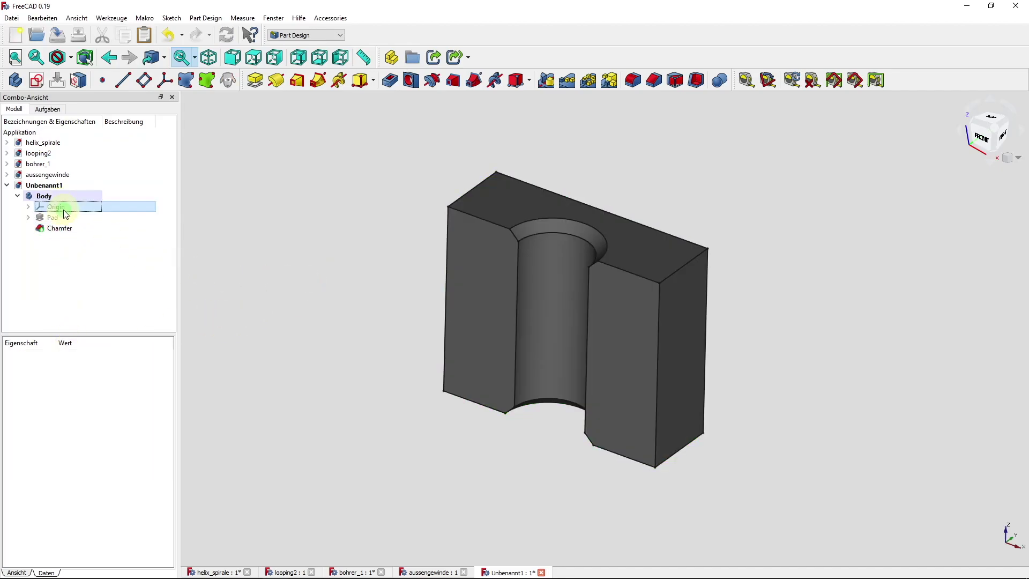
Step: Show the origin planes and create a new sketch on the YZ_Plane beside the block
{"action": "key", "text": "space"}
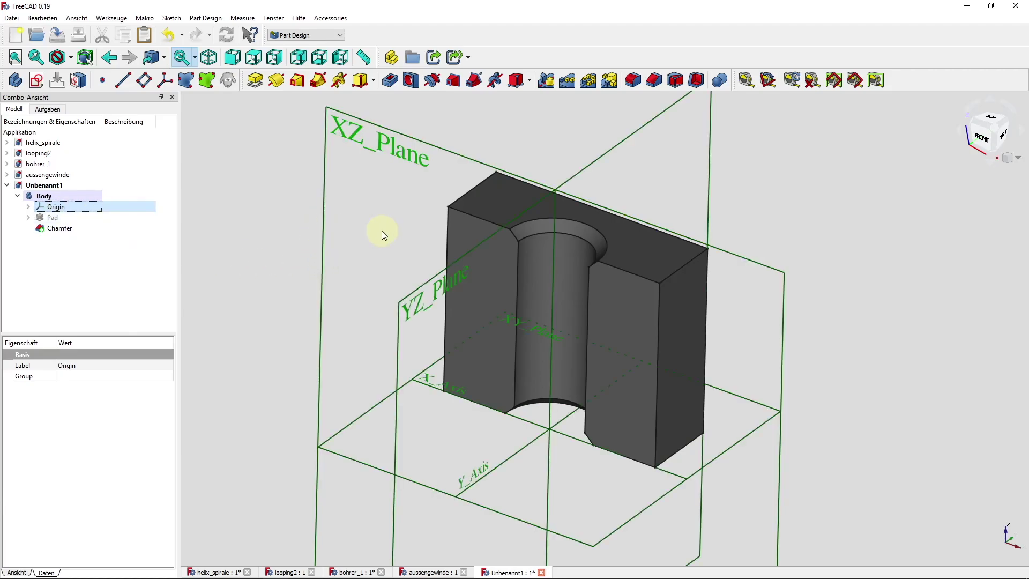
{"action": "left_click", "coordinate": [381, 231]}
{"action": "mouse_move", "coordinate": [423, 317]}
{"action": "middle_mouse_down"}
{"action": "mouse_move", "coordinate": [435, 355]}
{"action": "mouse_move", "coordinate": [424, 307]}
{"action": "mouse_move", "coordinate": [430, 322]}
{"action": "middle_mouse_up"}
{"action": "scroll", "coordinate": [400, 295], "scroll_direction": "down", "scroll_amount": 2}
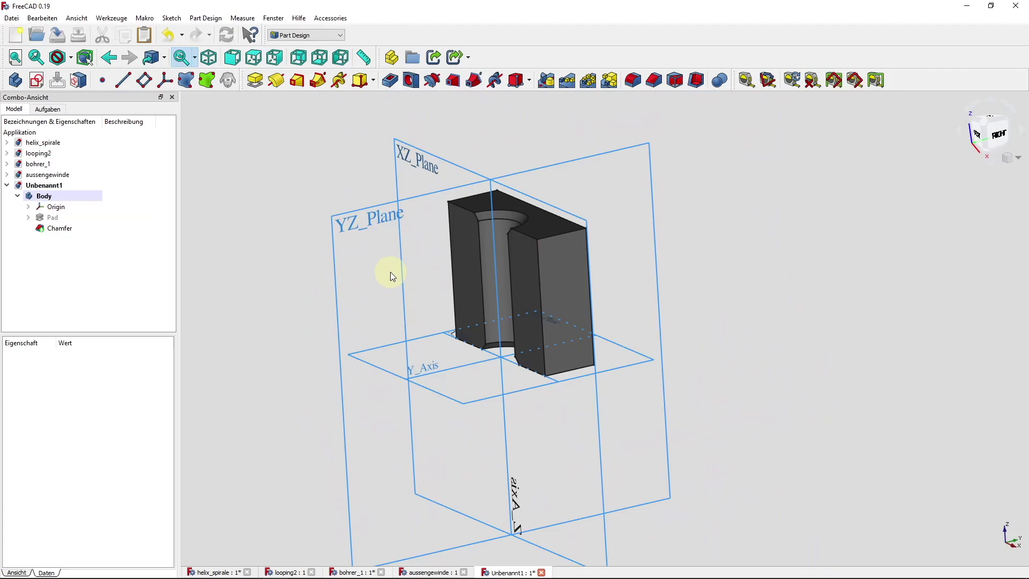
{"action": "left_click", "coordinate": [341, 224]}
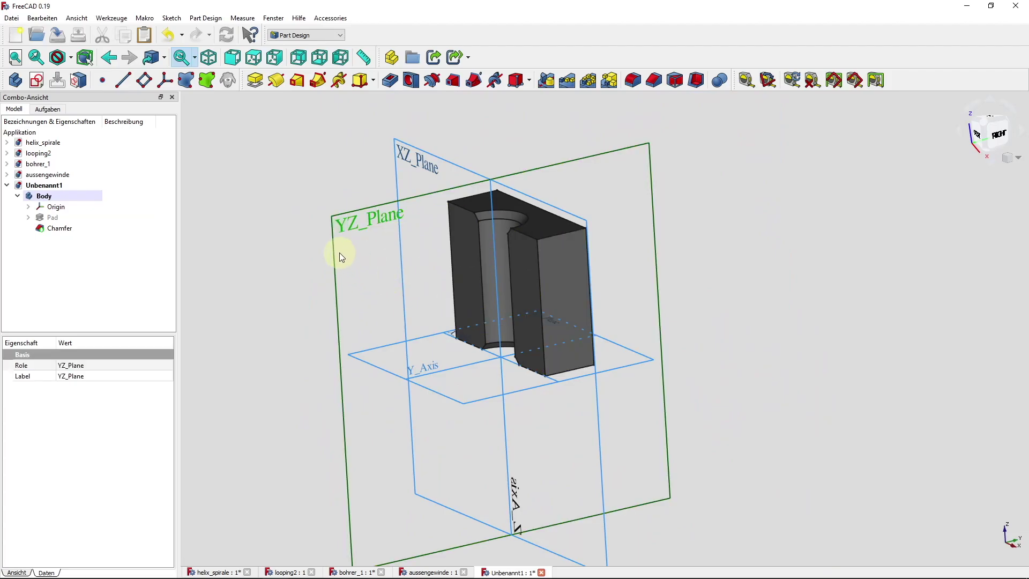
{"action": "left_click", "coordinate": [37, 80]}
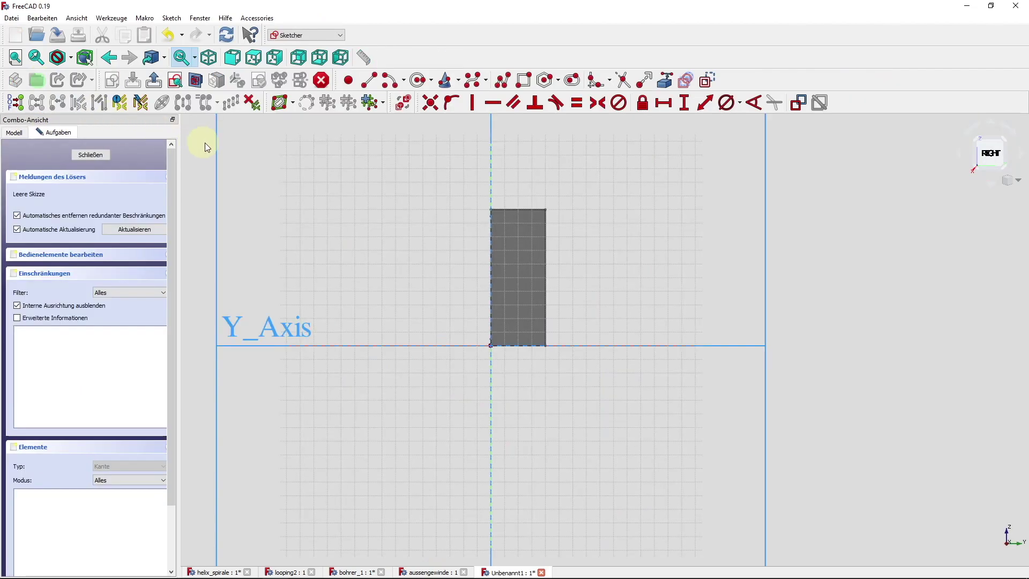
{"action": "scroll", "coordinate": [487, 383], "scroll_direction": "up", "scroll_amount": 4}
{"action": "middle_click_drag", "start_coordinate": [484, 367], "coordinate": [592, 436]}
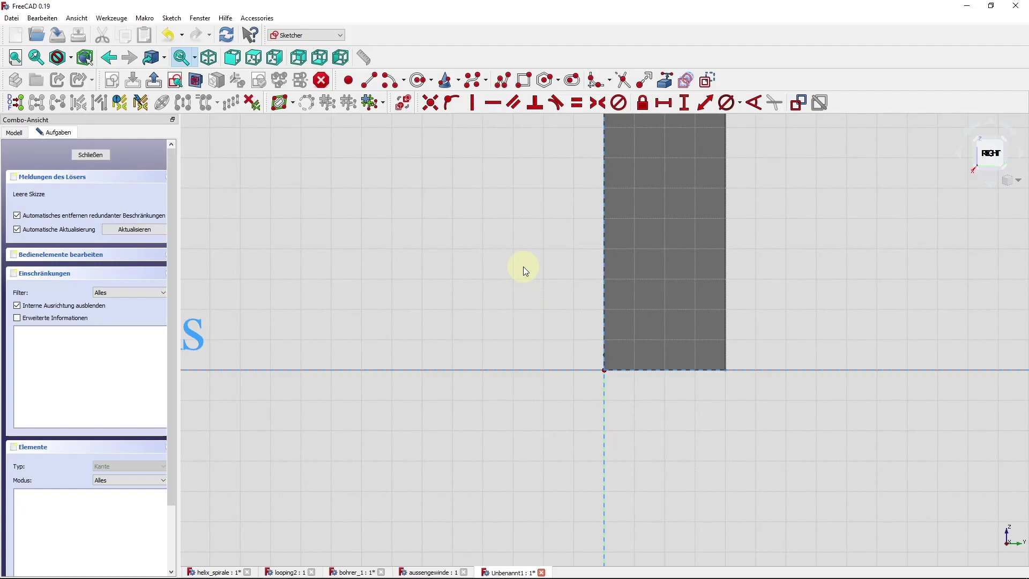
{"action": "left_click", "coordinate": [503, 80]}
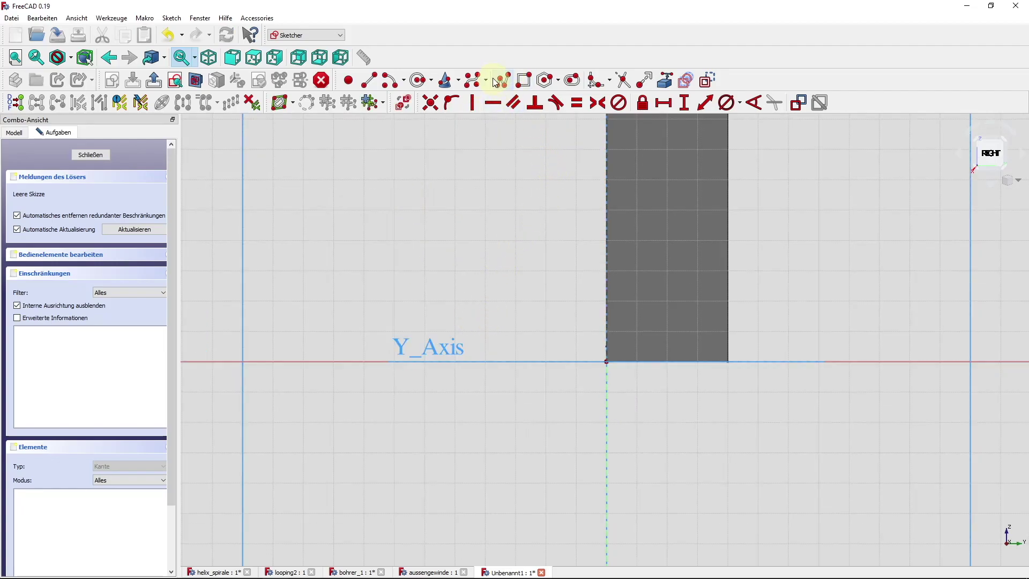
Step: Draw a closed triangle with its tip on the horizontal axis and a vertical back edge
{"action": "left_click", "coordinate": [502, 80]}
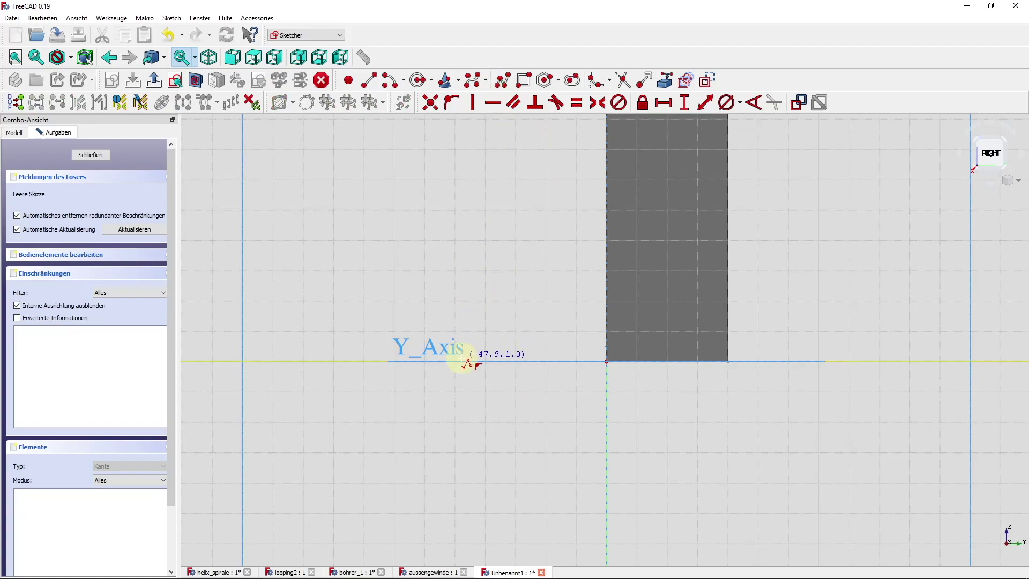
{"action": "left_click", "coordinate": [461, 359]}
{"action": "left_click", "coordinate": [483, 339]}
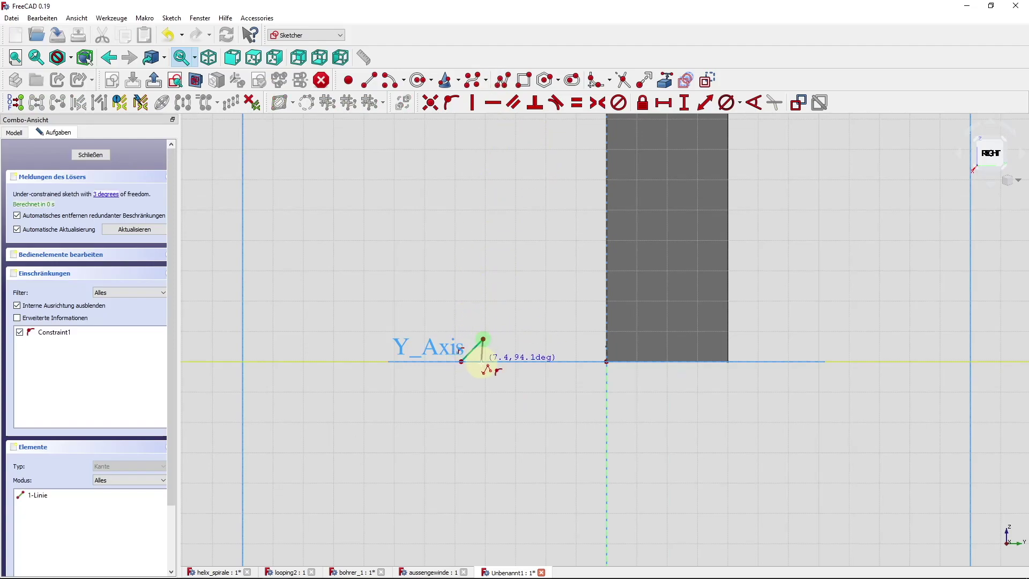
{"action": "left_click", "coordinate": [483, 377]}
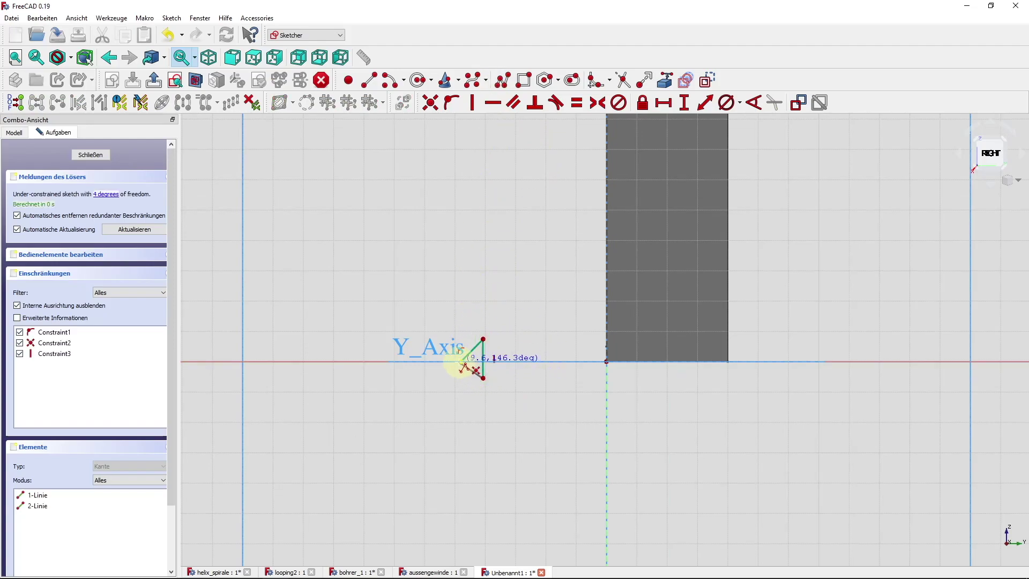
{"action": "left_click", "coordinate": [461, 361]}
{"action": "scroll", "coordinate": [506, 384], "scroll_direction": "up", "scroll_amount": 2}
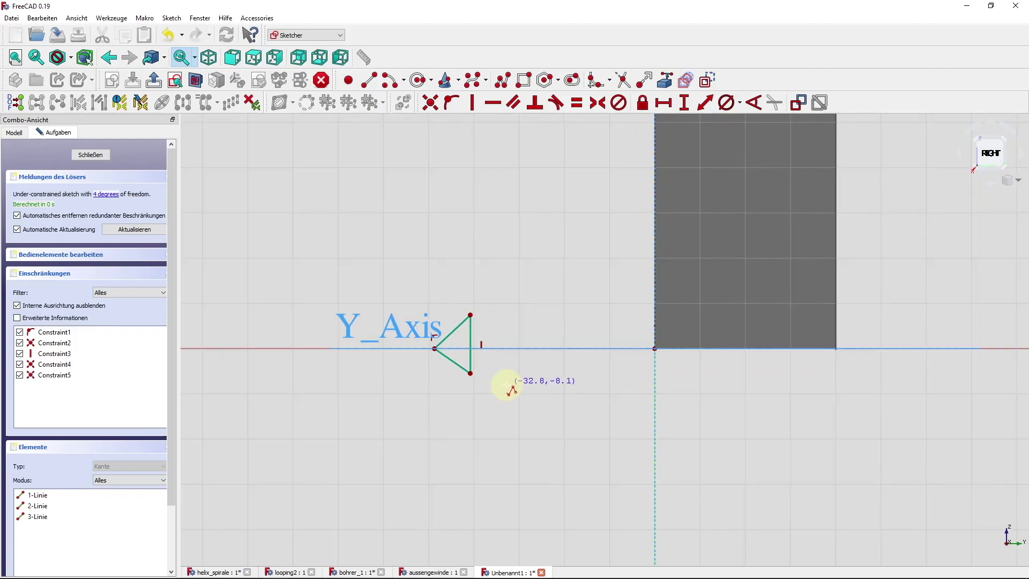
{"action": "right_click", "coordinate": [471, 359]}
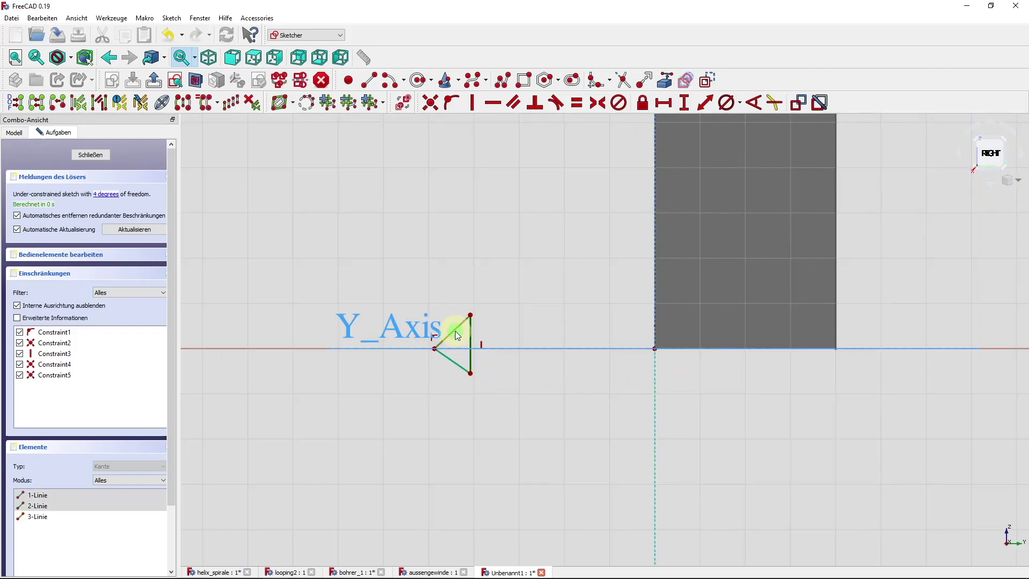
Step: Make the triangle's sides equal with Equal constraints
{"action": "left_click", "coordinate": [455, 330]}
{"action": "key", "text": "e"}
{"action": "left_click", "coordinate": [456, 366]}
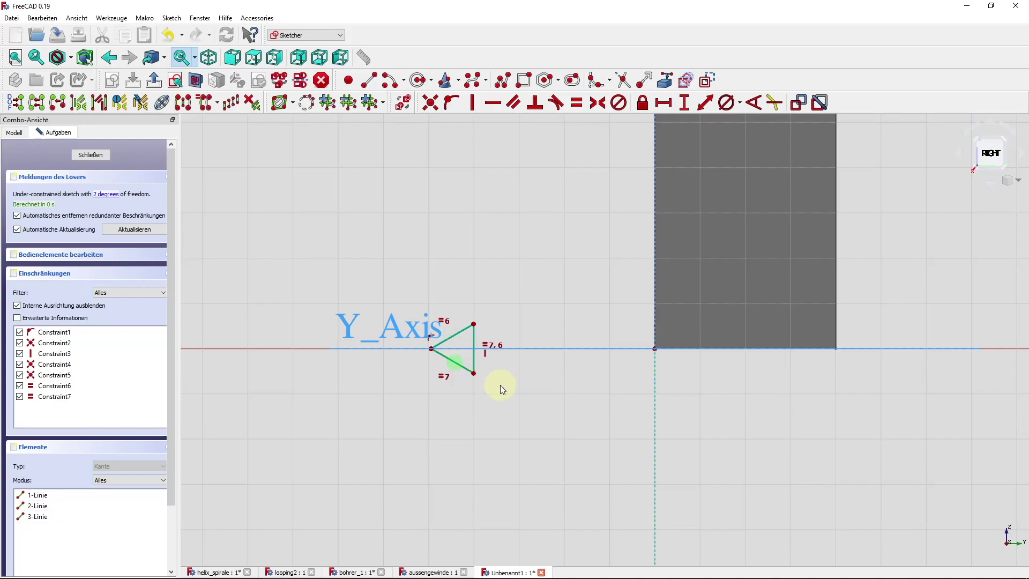
{"action": "key", "text": "e"}
{"action": "scroll", "coordinate": [516, 365], "scroll_direction": "up", "scroll_amount": 2}
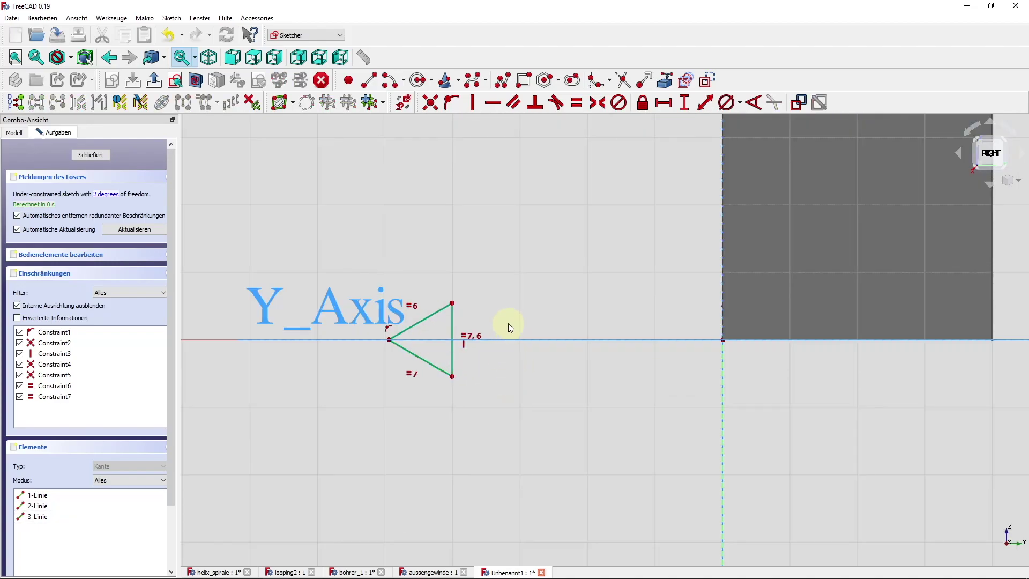
{"action": "scroll", "coordinate": [534, 343], "scroll_direction": "up", "scroll_amount": 2}
{"action": "scroll", "coordinate": [551, 329], "scroll_direction": "down", "scroll_amount": 2}
{"action": "scroll", "coordinate": [468, 356], "scroll_direction": "up", "scroll_amount": 1}
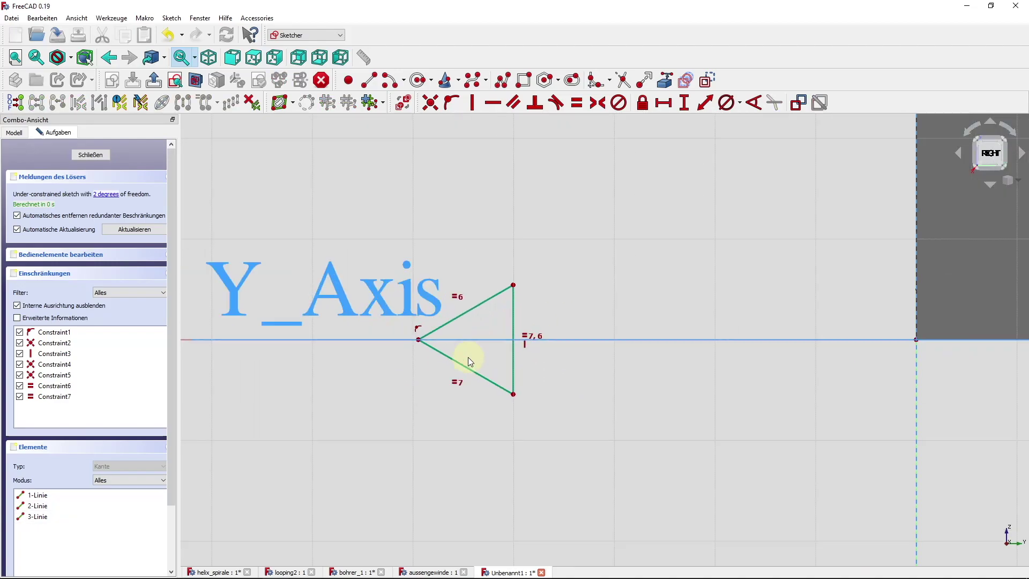
{"action": "scroll", "coordinate": [481, 352], "scroll_direction": "up", "scroll_amount": 1}
{"action": "scroll", "coordinate": [477, 343], "scroll_direction": "down", "scroll_amount": 2}
{"action": "scroll", "coordinate": [510, 323], "scroll_direction": "up", "scroll_amount": 1}
{"action": "scroll", "coordinate": [510, 324], "scroll_direction": "up", "scroll_amount": 2}
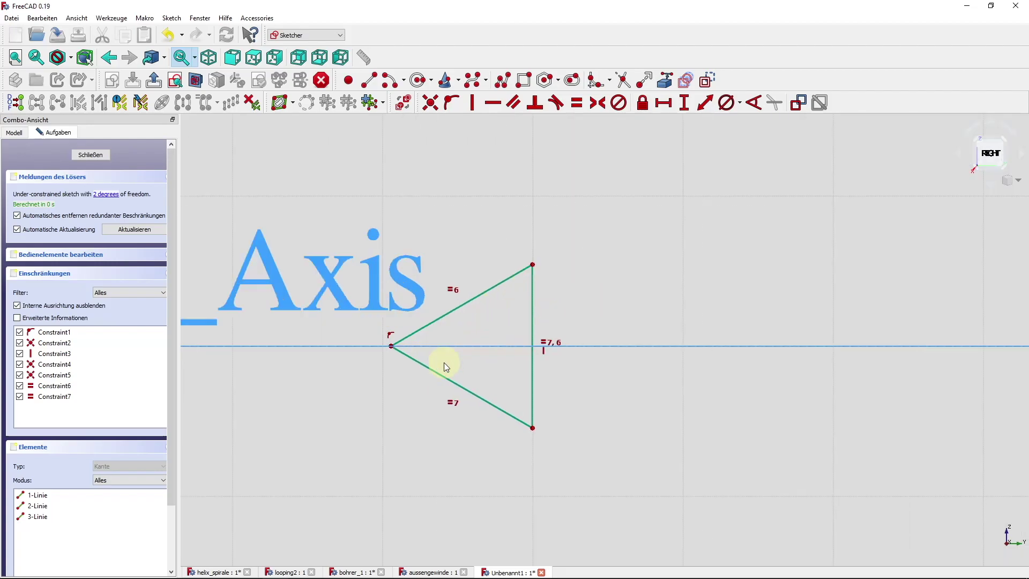
{"action": "left_click", "coordinate": [408, 361]}
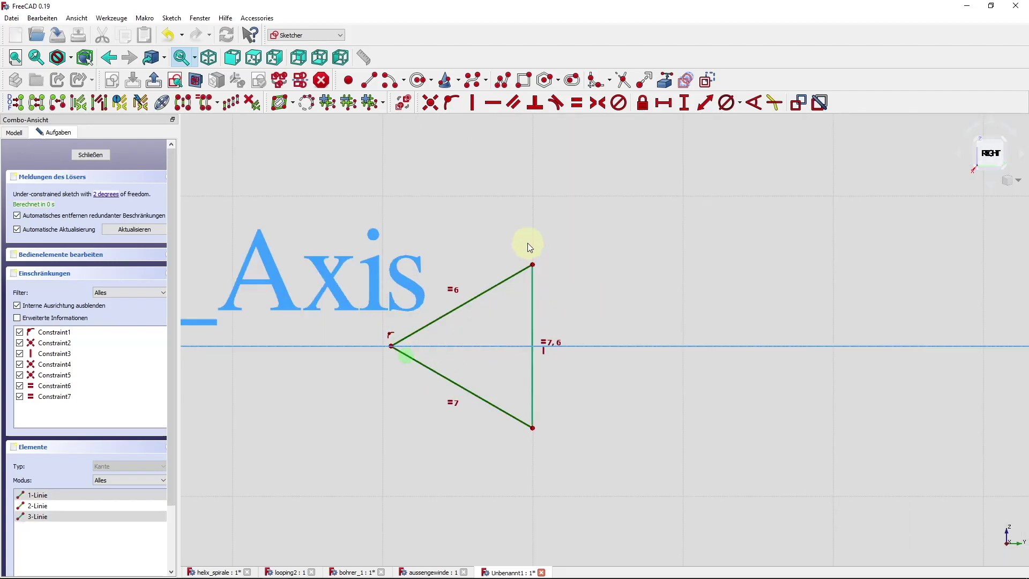
{"action": "left_click", "coordinate": [594, 80]}
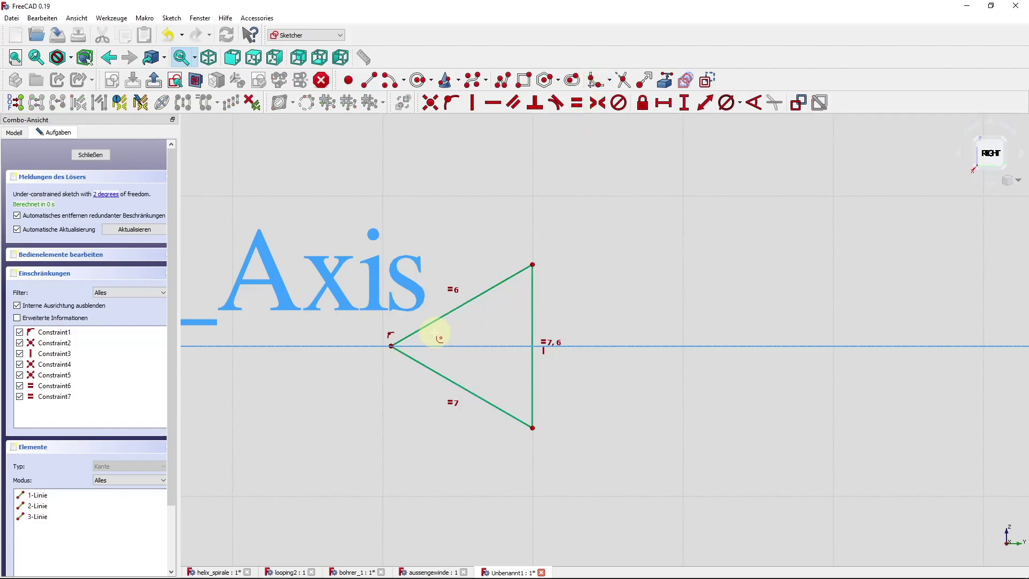
Step: Fillet the triangle's left tip and put the arc centre on the horizontal axis
{"action": "left_click", "coordinate": [391, 346]}
{"action": "scroll", "coordinate": [452, 387], "scroll_direction": "up", "scroll_amount": 2}
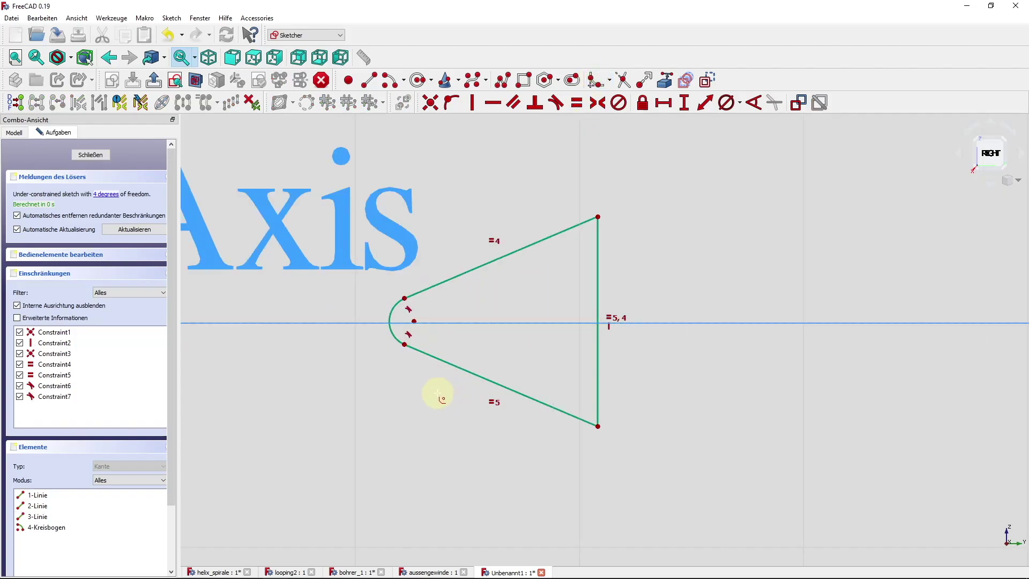
{"action": "right_click", "coordinate": [448, 313]}
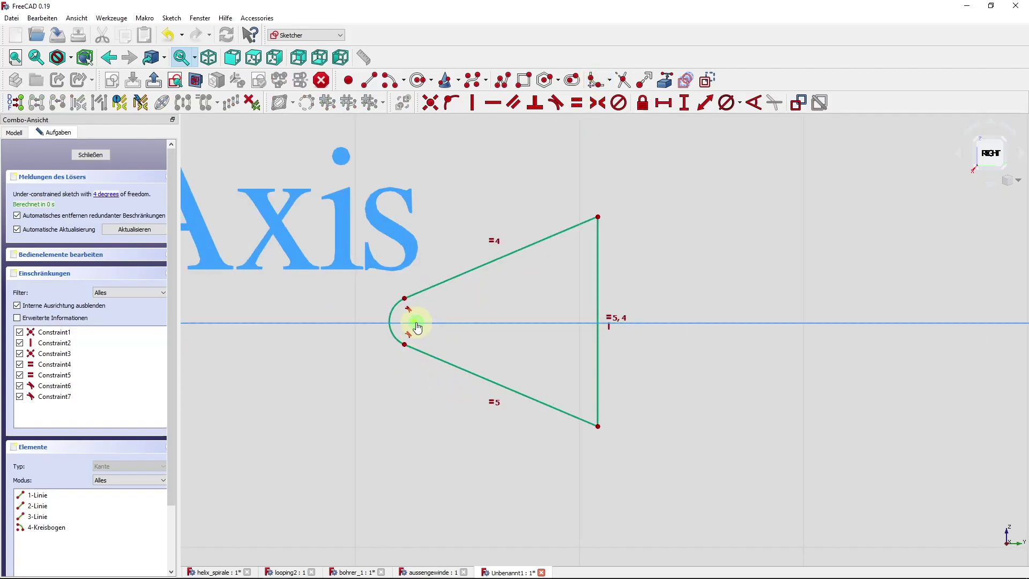
{"action": "left_click_drag", "start_coordinate": [421, 321], "coordinate": [425, 319]}
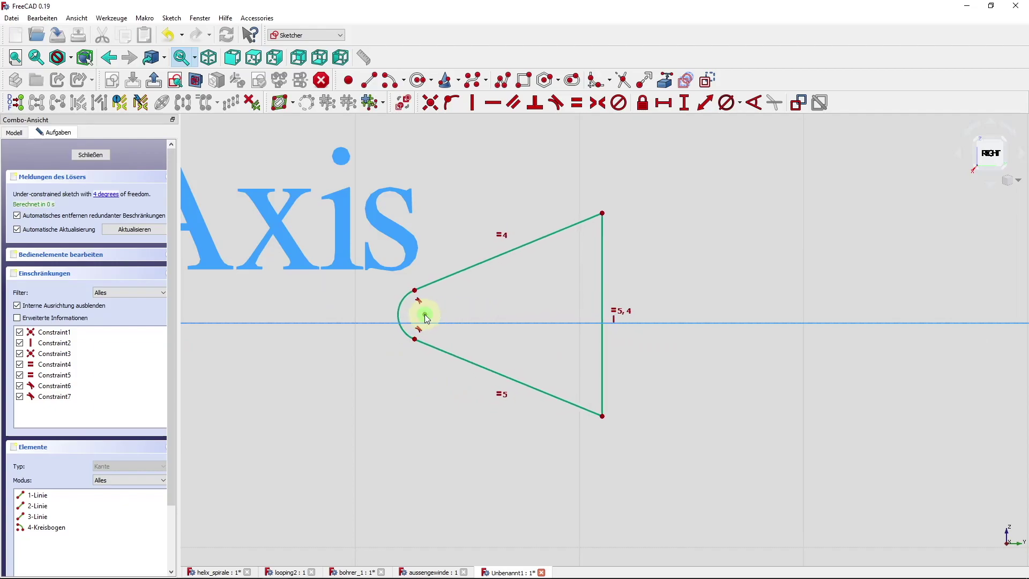
{"action": "left_click", "coordinate": [425, 314]}
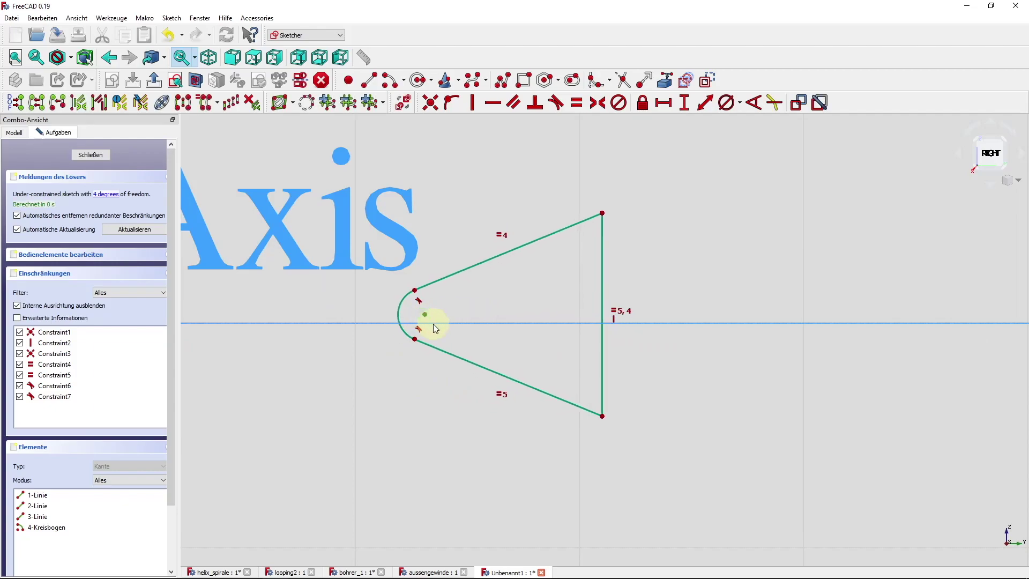
{"action": "left_click", "coordinate": [451, 105]}
Step: Constrain the rounded tip's arc to a 2 mm radius
{"action": "scroll", "coordinate": [481, 327], "scroll_direction": "down", "scroll_amount": 2}
{"action": "scroll", "coordinate": [487, 325], "scroll_direction": "down", "scroll_amount": 3}
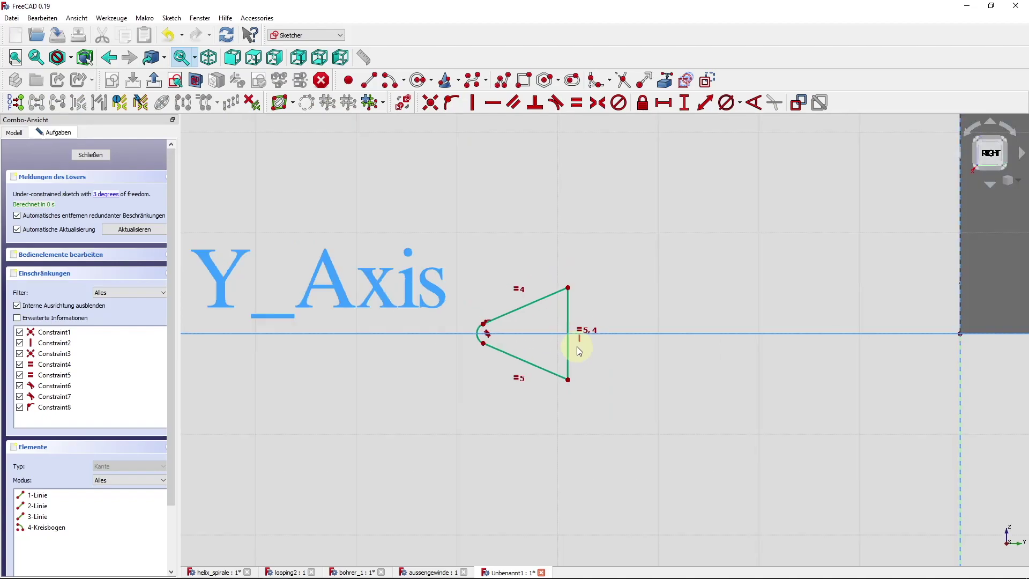
{"action": "scroll", "coordinate": [574, 344], "scroll_direction": "up", "scroll_amount": 1}
{"action": "middle_click_drag", "start_coordinate": [562, 360], "coordinate": [538, 367]}
{"action": "scroll", "coordinate": [538, 367], "scroll_direction": "down", "scroll_amount": 1}
{"action": "scroll", "coordinate": [538, 364], "scroll_direction": "up", "scroll_amount": 1}
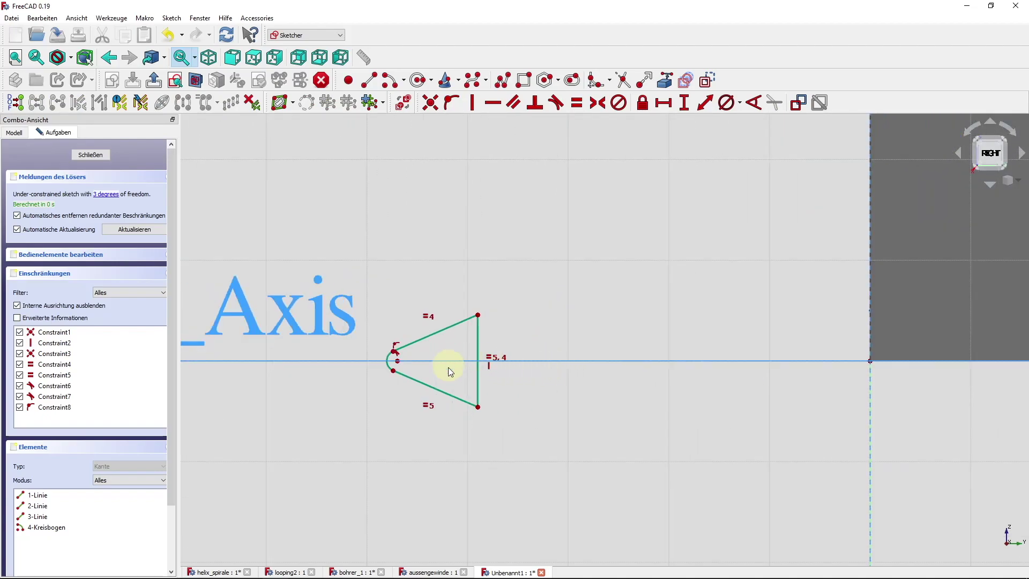
{"action": "scroll", "coordinate": [447, 375], "scroll_direction": "up", "scroll_amount": 1}
{"action": "scroll", "coordinate": [446, 383], "scroll_direction": "down", "scroll_amount": 1}
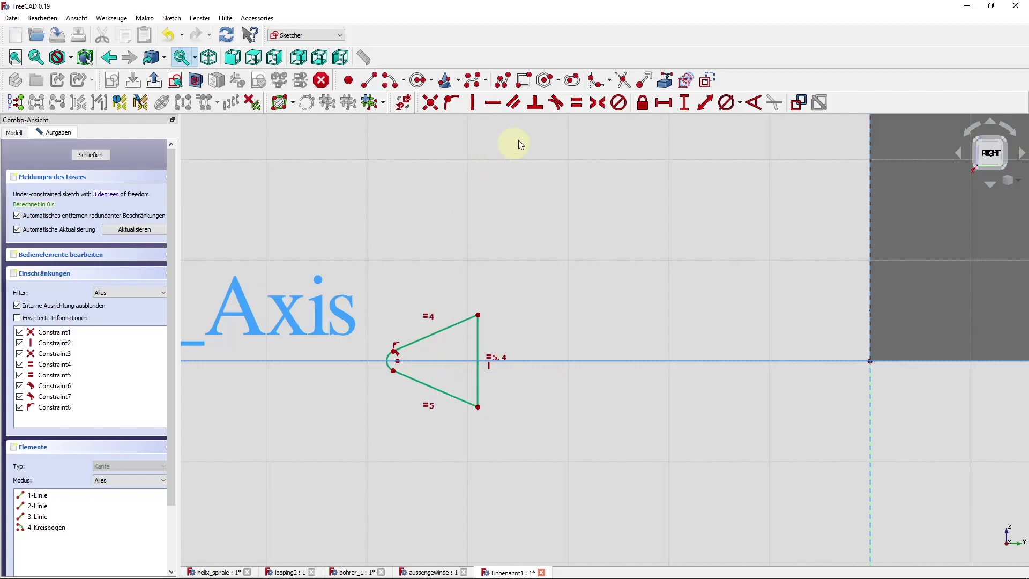
{"action": "left_click", "coordinate": [740, 106]}
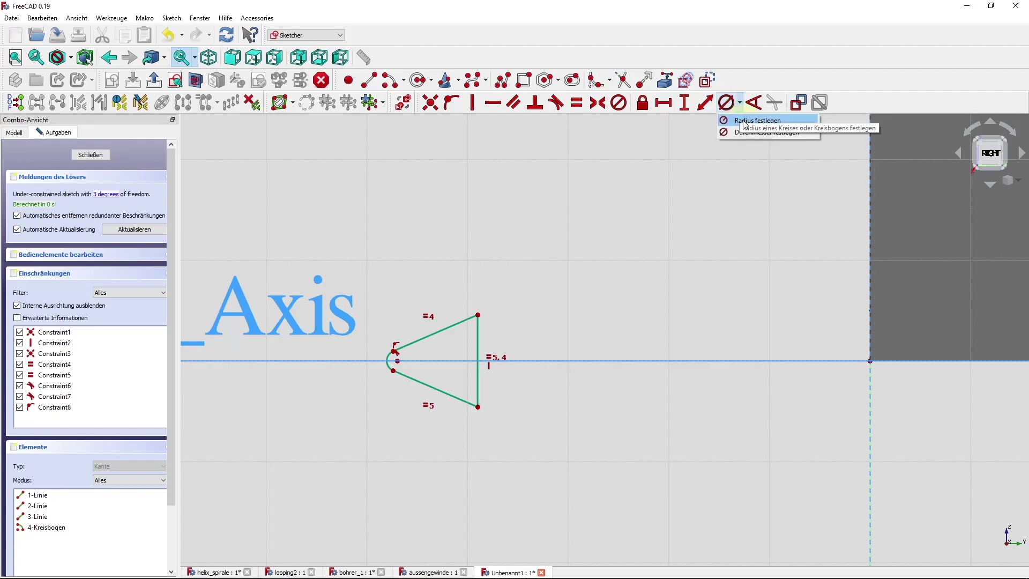
{"action": "left_click", "coordinate": [757, 120]}
{"action": "left_click", "coordinate": [387, 361]}
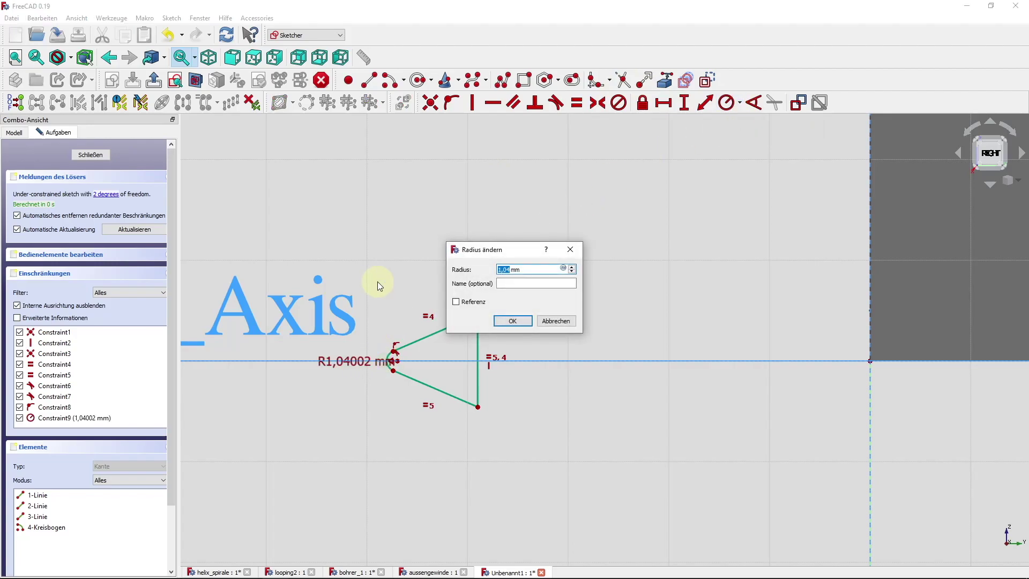
{"action": "type", "text": "2"}
{"action": "key", "text": "Return"}
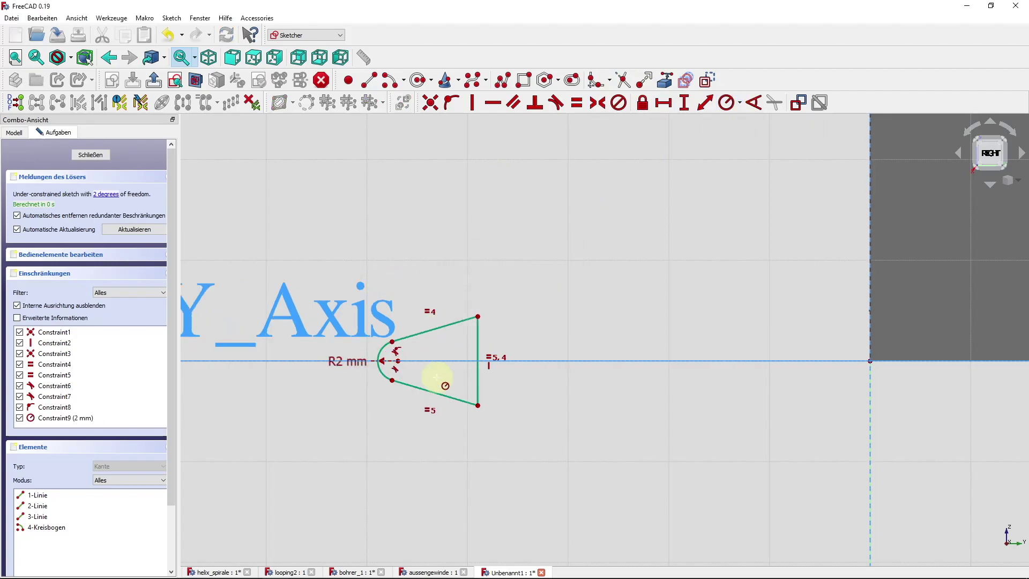
{"action": "scroll", "coordinate": [436, 387], "scroll_direction": "up", "scroll_amount": 3}
{"action": "scroll", "coordinate": [436, 390], "scroll_direction": "down", "scroll_amount": 3}
{"action": "mouse_move", "coordinate": [462, 304]}
{"action": "left_mouse_down"}
{"action": "mouse_move", "coordinate": [559, 313]}
{"action": "mouse_move", "coordinate": [512, 314]}
{"action": "left_mouse_up"}
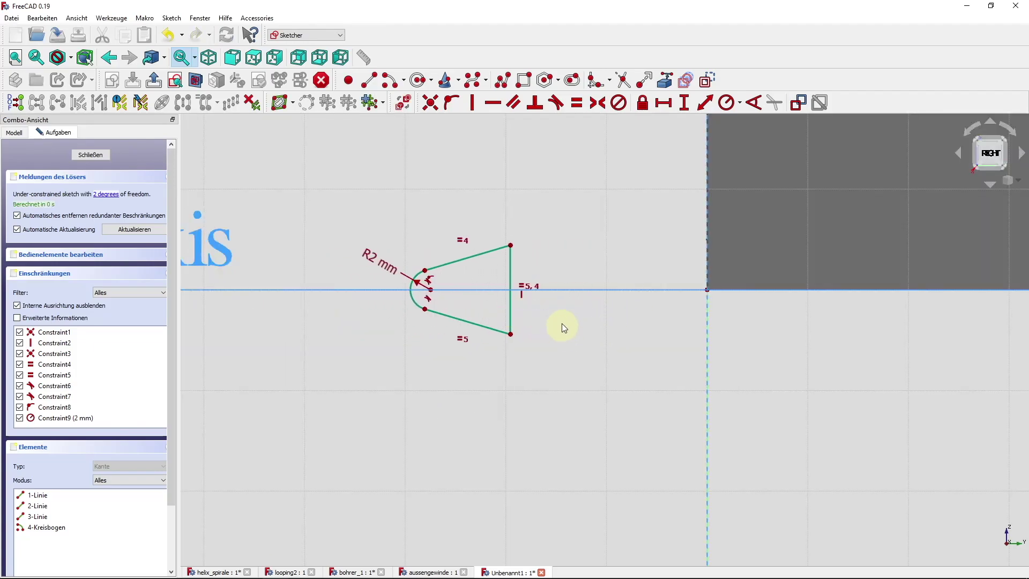
{"action": "left_click", "coordinate": [510, 245]}
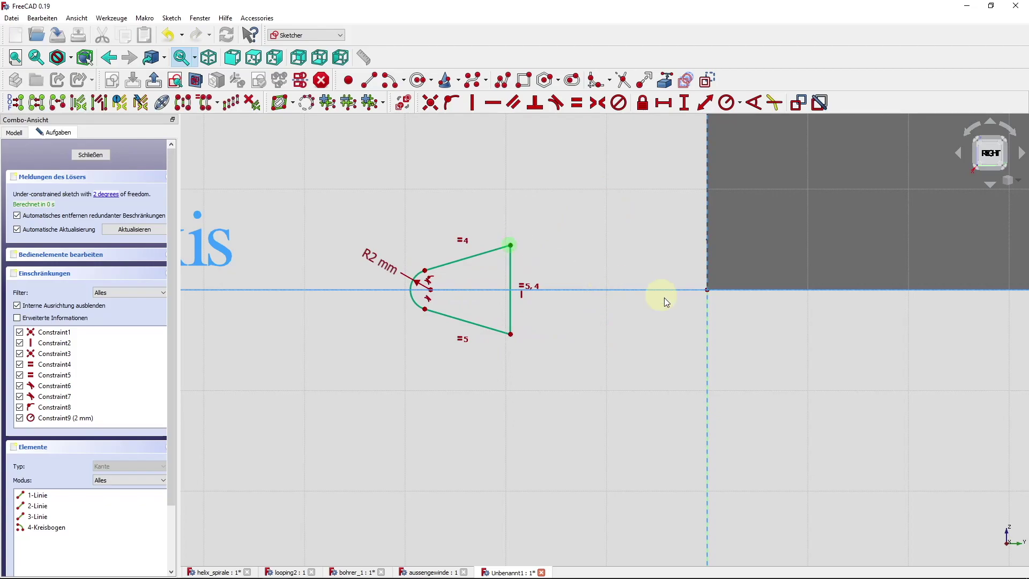
Step: Set the top-right corner 15 mm horizontally from the sketch origin
{"action": "left_click", "coordinate": [706, 291]}
{"action": "left_click", "coordinate": [658, 107]}
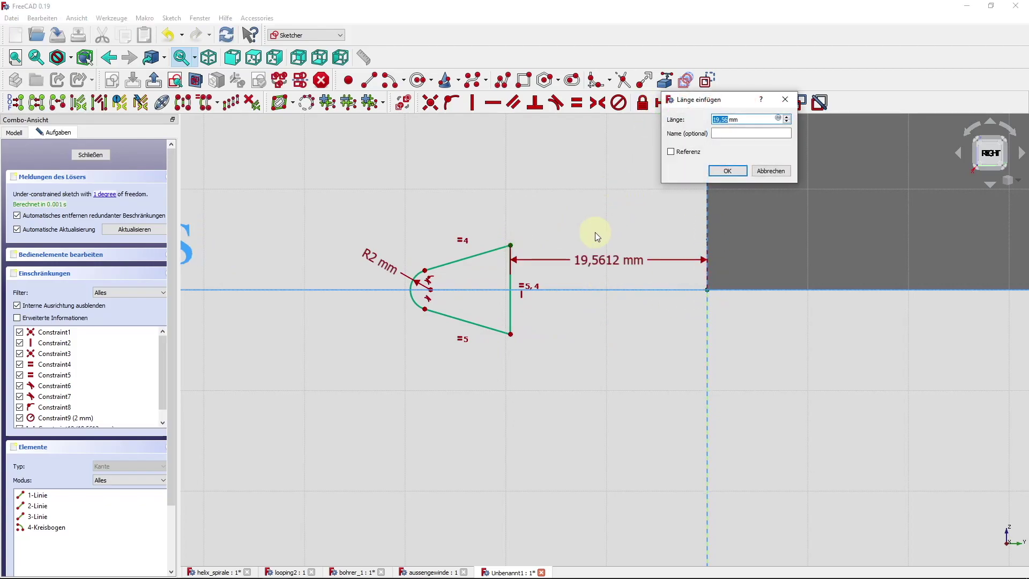
{"action": "type", "text": "15"}
{"action": "key", "text": "Return"}
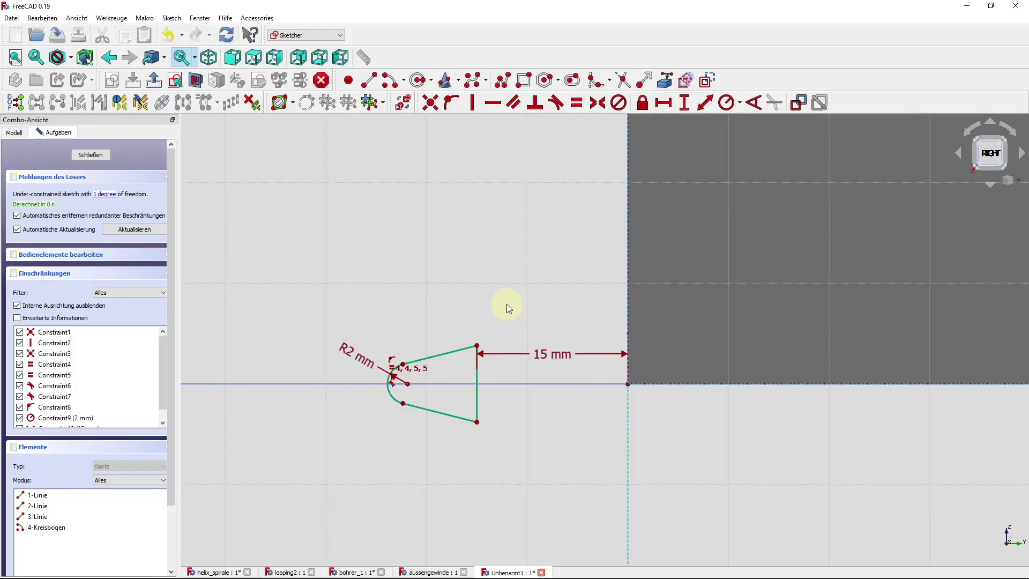
Step: Set the arc centre 22 mm horizontally from the vertical axis
{"action": "scroll", "coordinate": [364, 362], "scroll_direction": "up", "scroll_amount": 2}
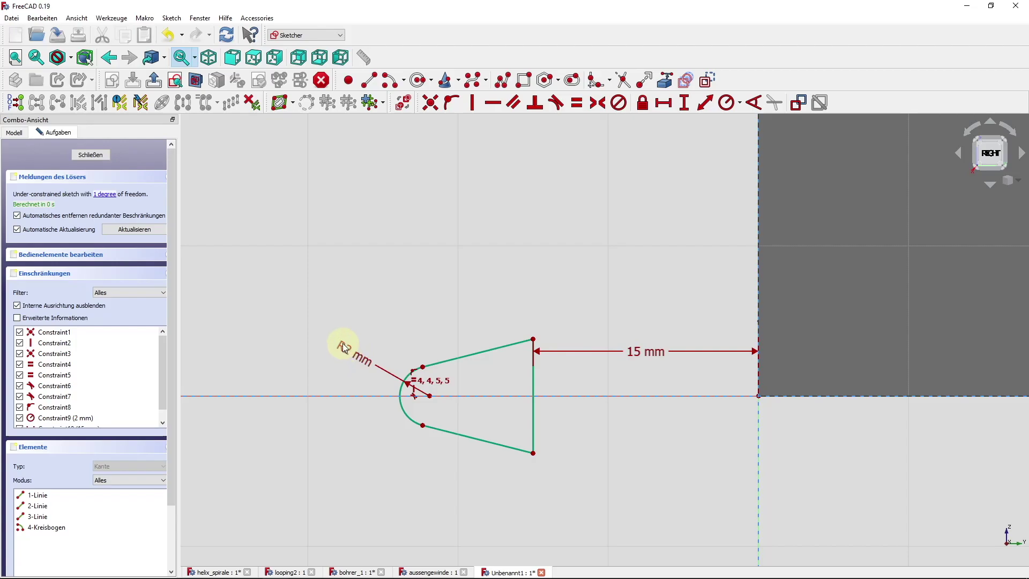
{"action": "left_click_drag", "start_coordinate": [342, 352], "coordinate": [311, 362]}
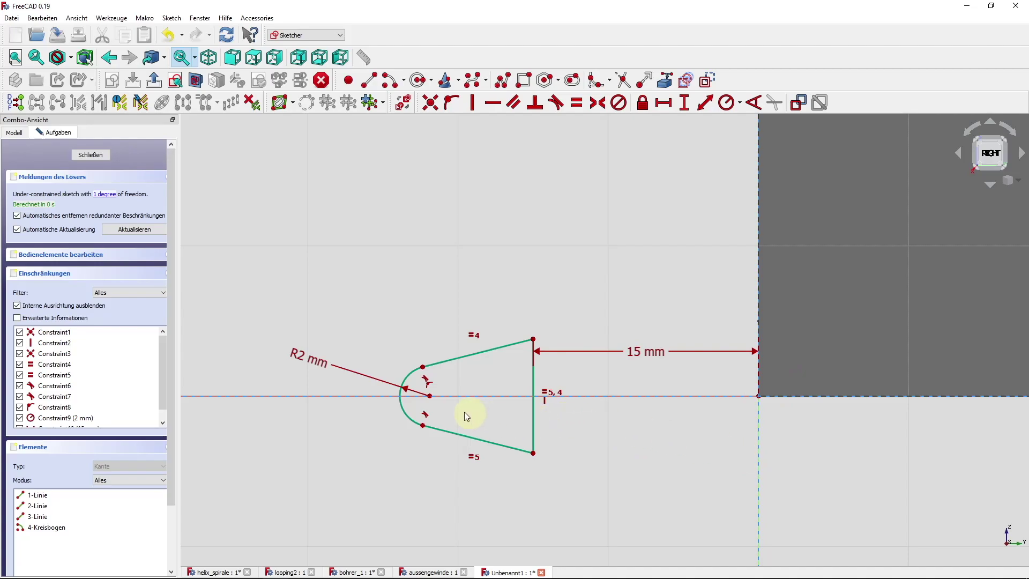
{"action": "left_click", "coordinate": [429, 396]}
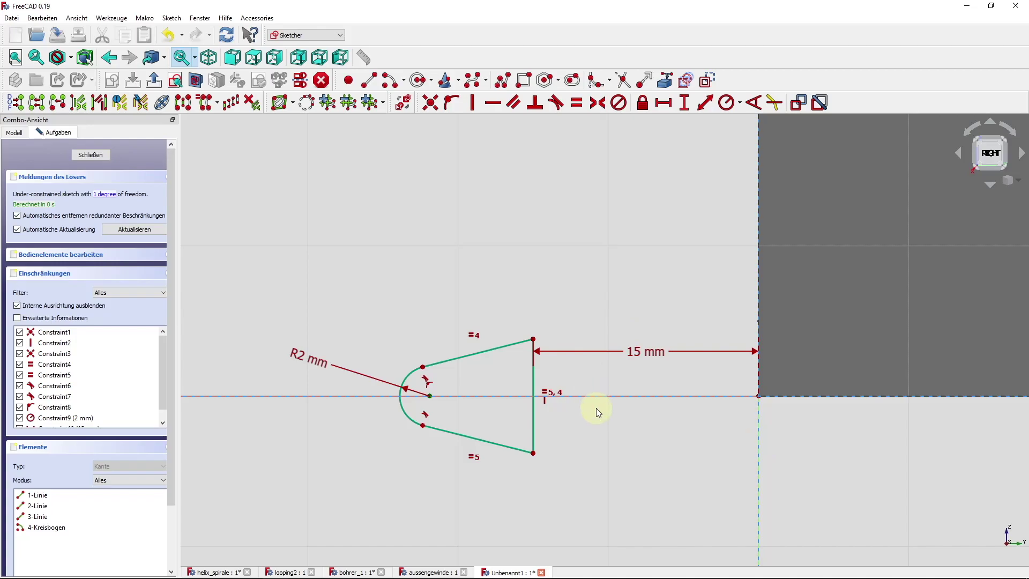
{"action": "middle_click_drag", "start_coordinate": [596, 407], "coordinate": [531, 327]}
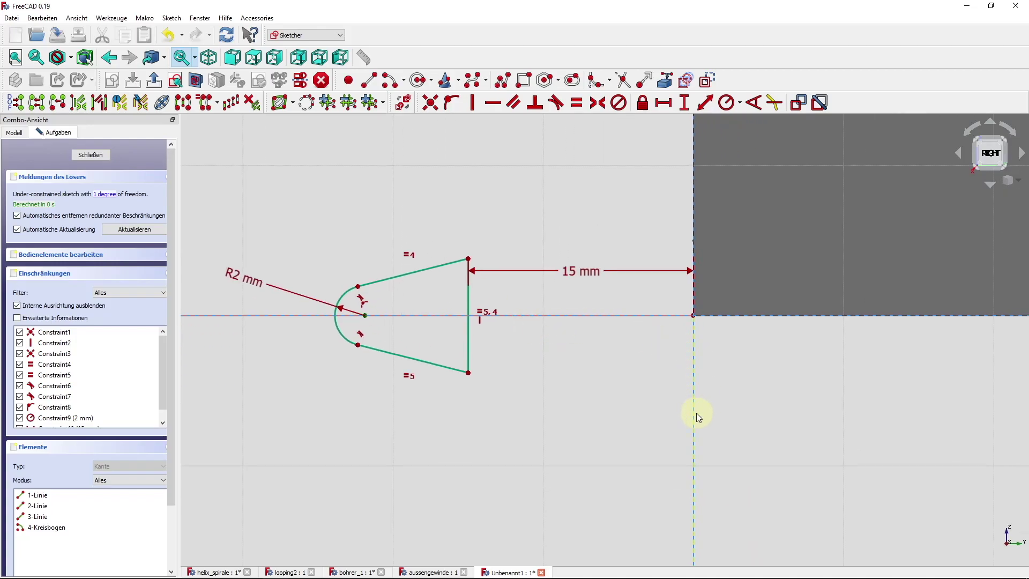
{"action": "left_click", "coordinate": [470, 206]}
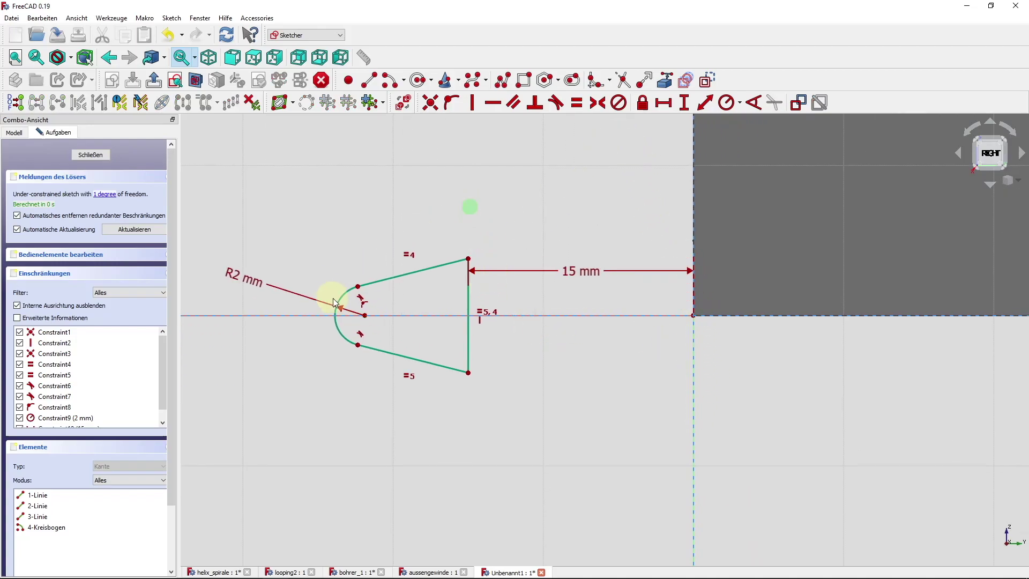
{"action": "left_click", "coordinate": [364, 316]}
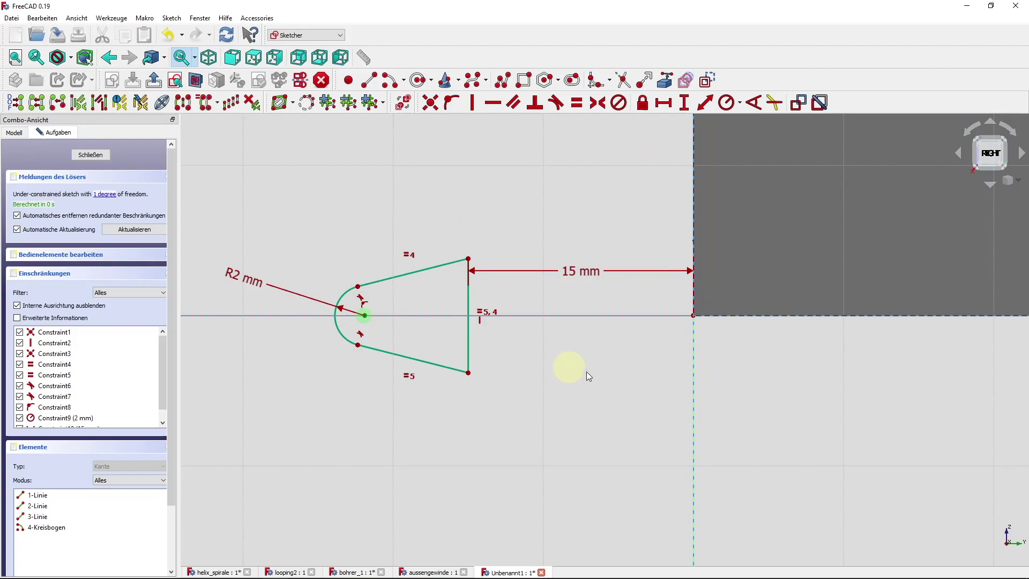
{"action": "left_click", "coordinate": [694, 405]}
{"action": "left_click", "coordinate": [662, 102]}
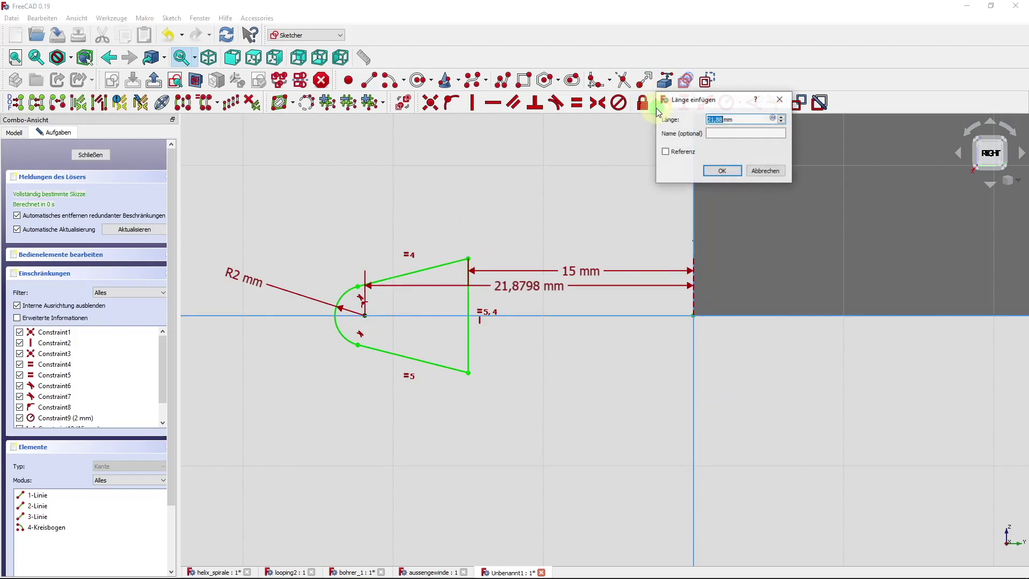
{"action": "type", "text": "22"}
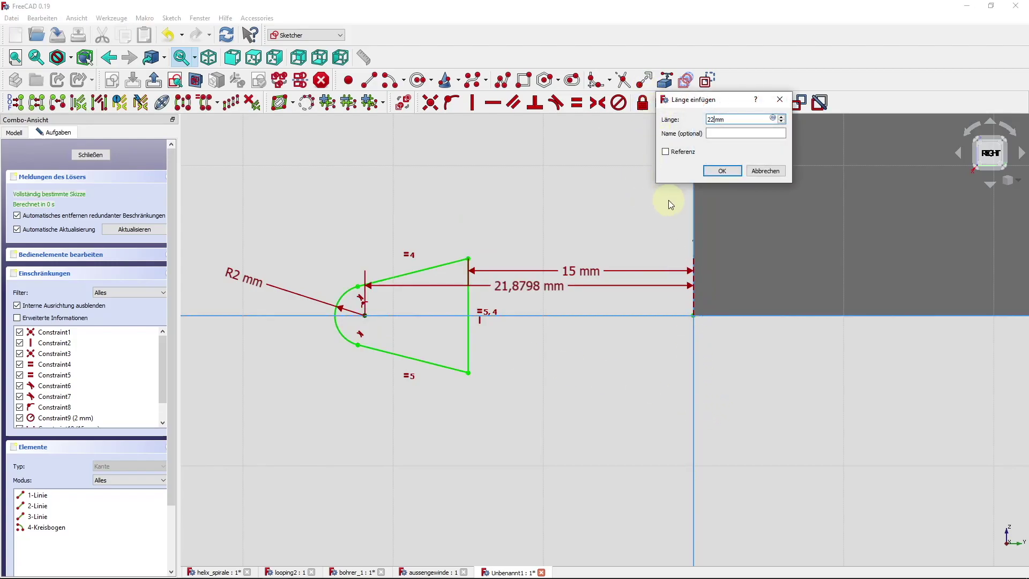
{"action": "key", "text": "Return"}
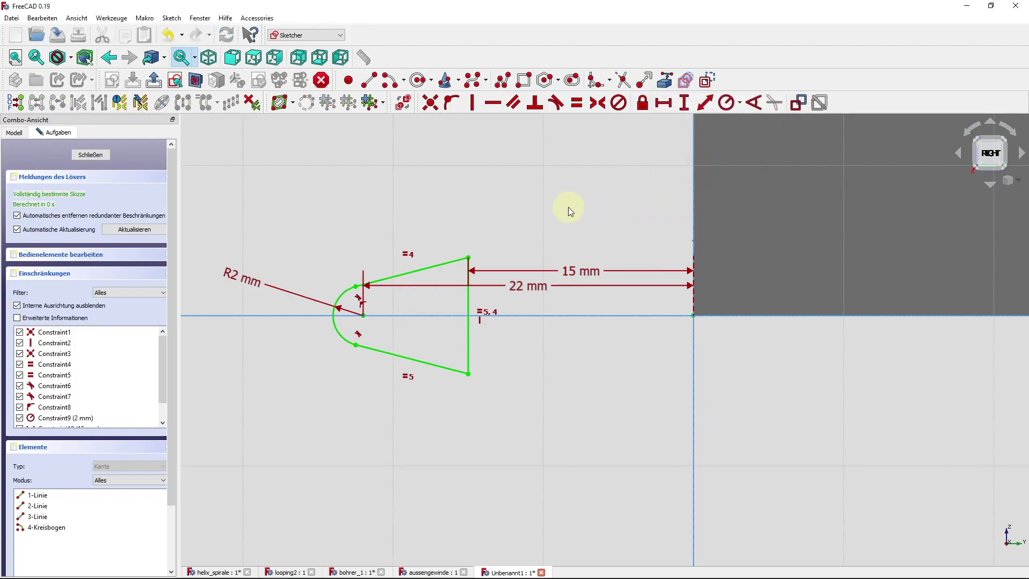
Step: Close the sketch and rename Sketch001 to gewindeschneider
{"action": "left_click", "coordinate": [91, 155]}
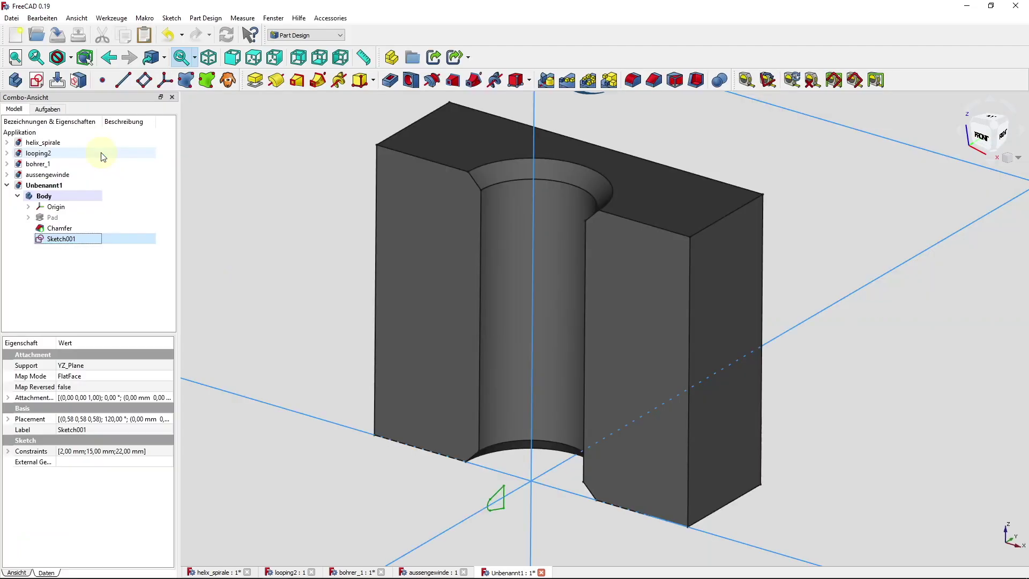
{"action": "scroll", "coordinate": [300, 380], "scroll_direction": "down", "scroll_amount": 3}
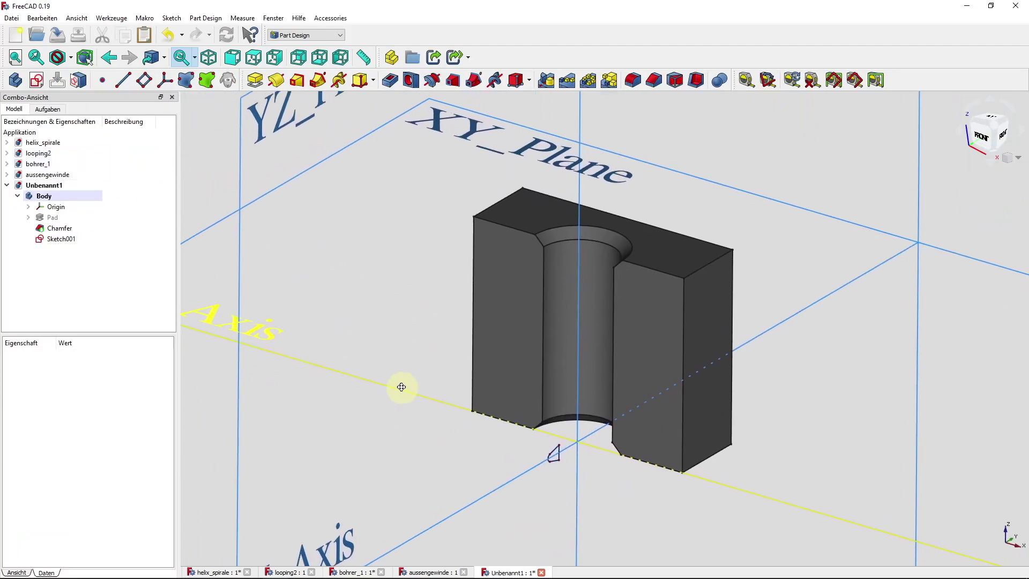
{"action": "left_click", "coordinate": [66, 242]}
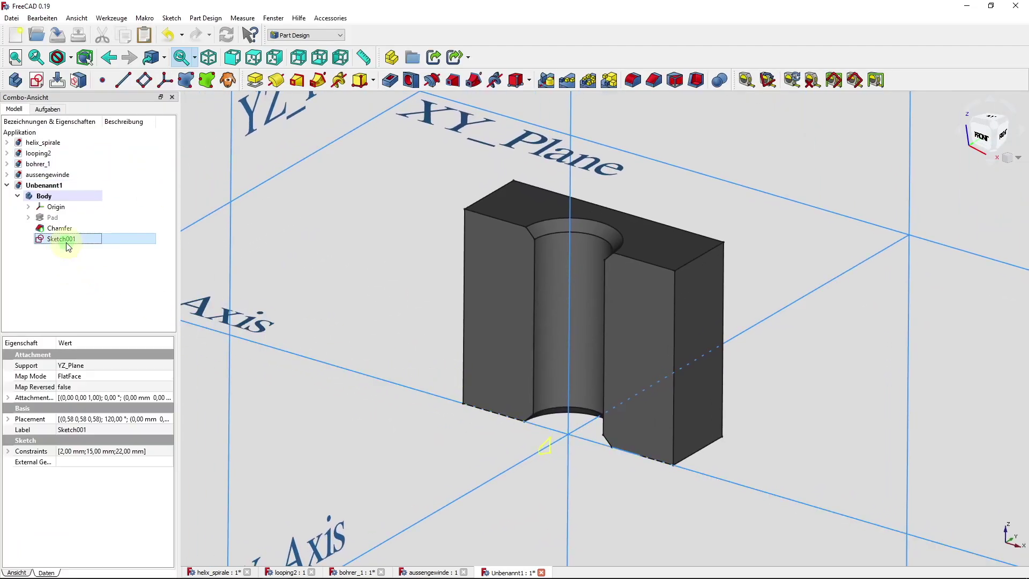
{"action": "right_click", "coordinate": [66, 242]}
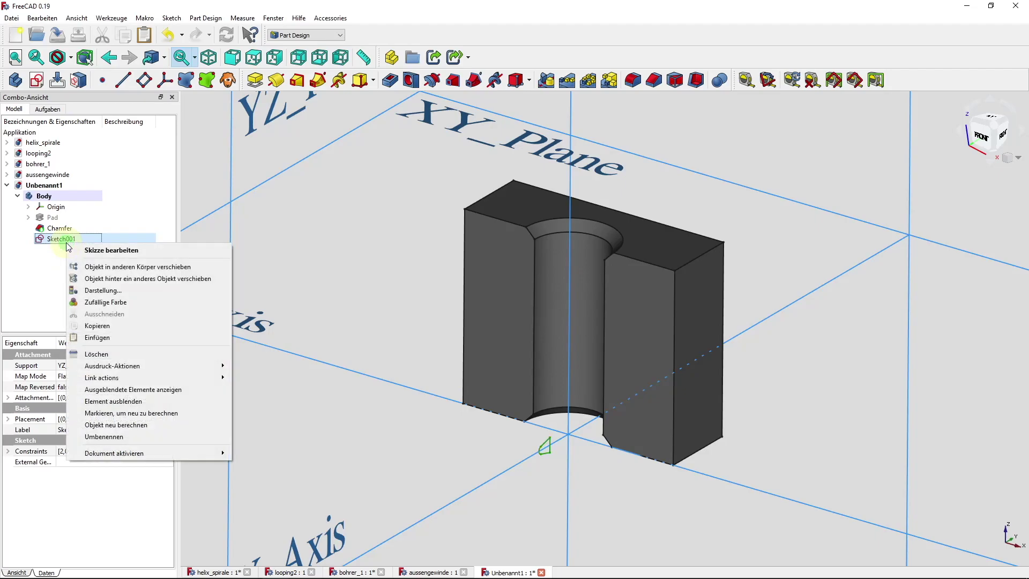
{"action": "left_click", "coordinate": [118, 435]}
{"action": "type", "text": "gew"}
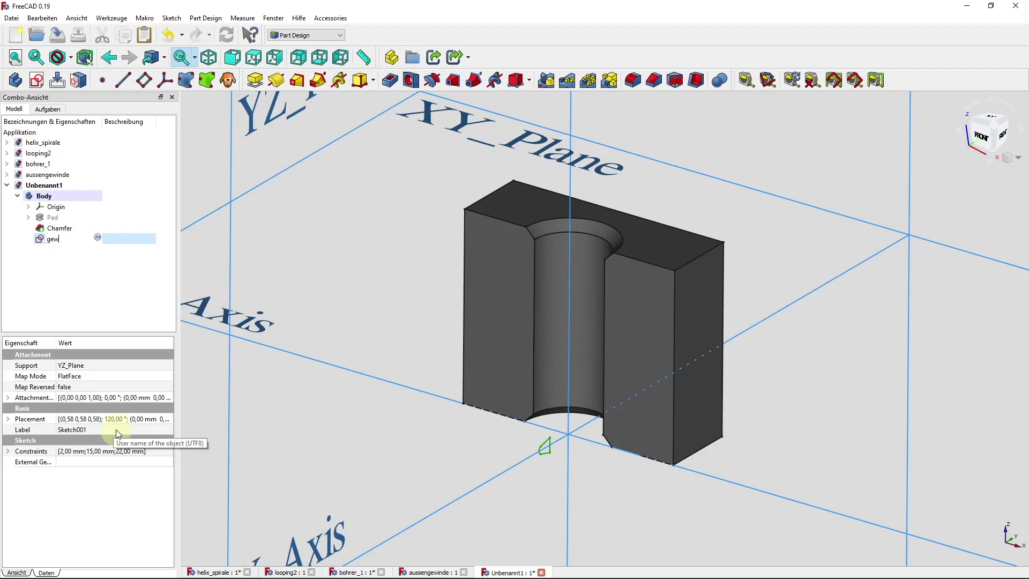
{"action": "type", "text": "neider"}
{"action": "key", "text": "Return"}
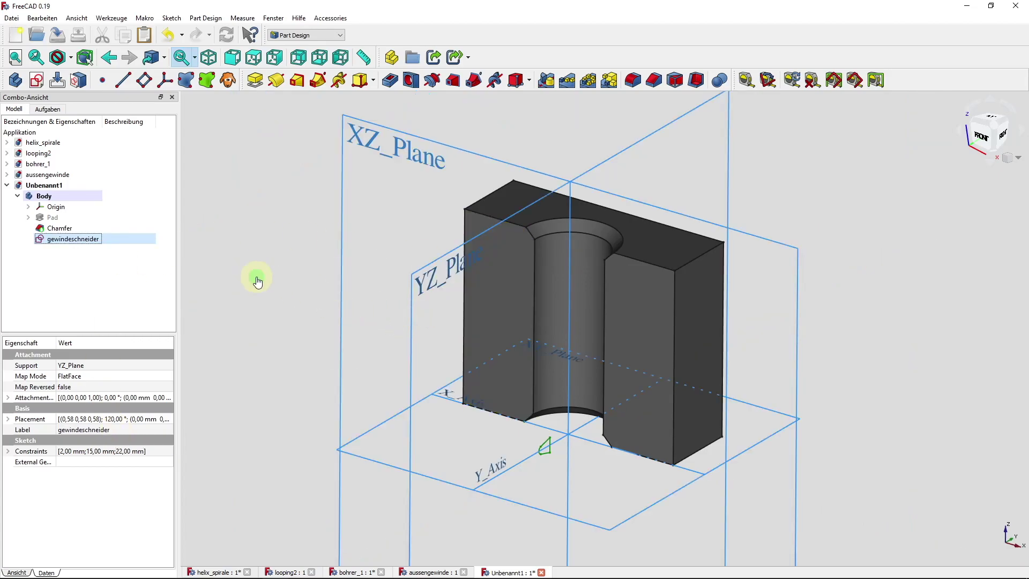
Step: Recentre the view and reselect the gewindeschneider sketch
{"action": "left_click", "coordinate": [257, 277]}
{"action": "mouse_move", "coordinate": [450, 408]}
{"action": "middle_mouse_down"}
{"action": "mouse_move", "coordinate": [389, 396]}
{"action": "mouse_move", "coordinate": [387, 386]}
{"action": "middle_mouse_up"}
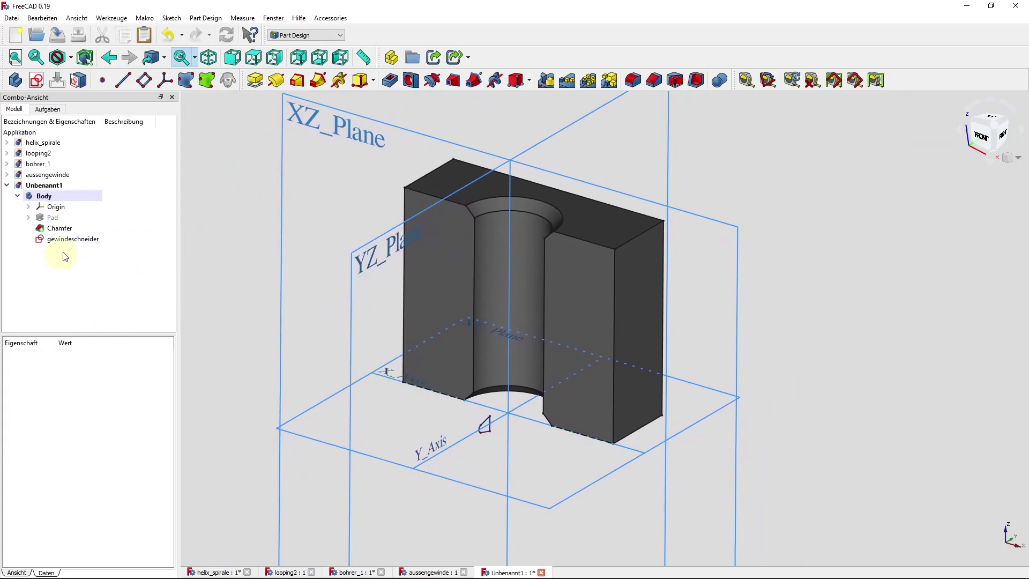
{"action": "left_click", "coordinate": [80, 240]}
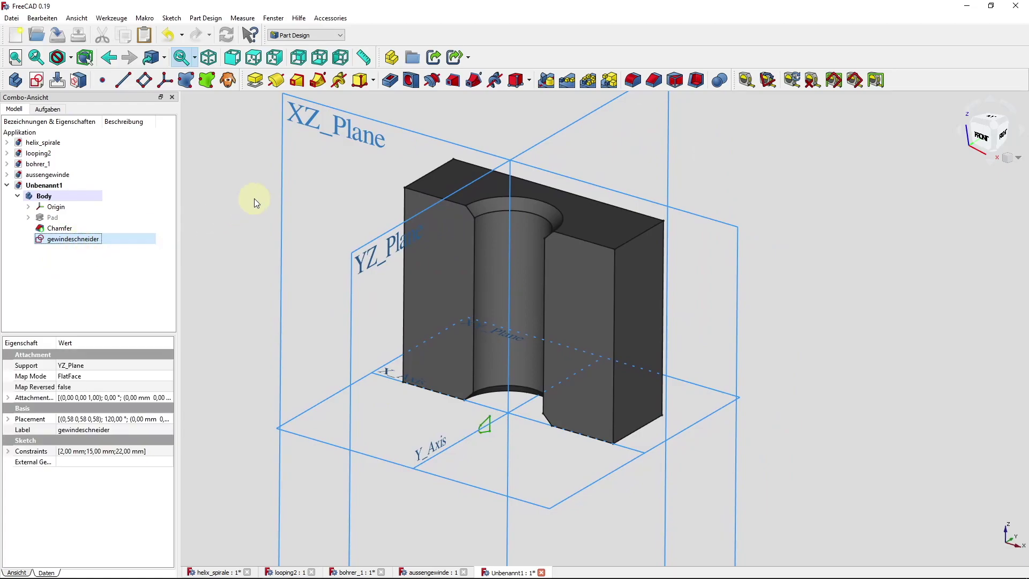
Step: Cut a subtractive helix of gewindeschneider with 8,52 mm pitch and 150 mm height
{"action": "left_click", "coordinate": [494, 81]}
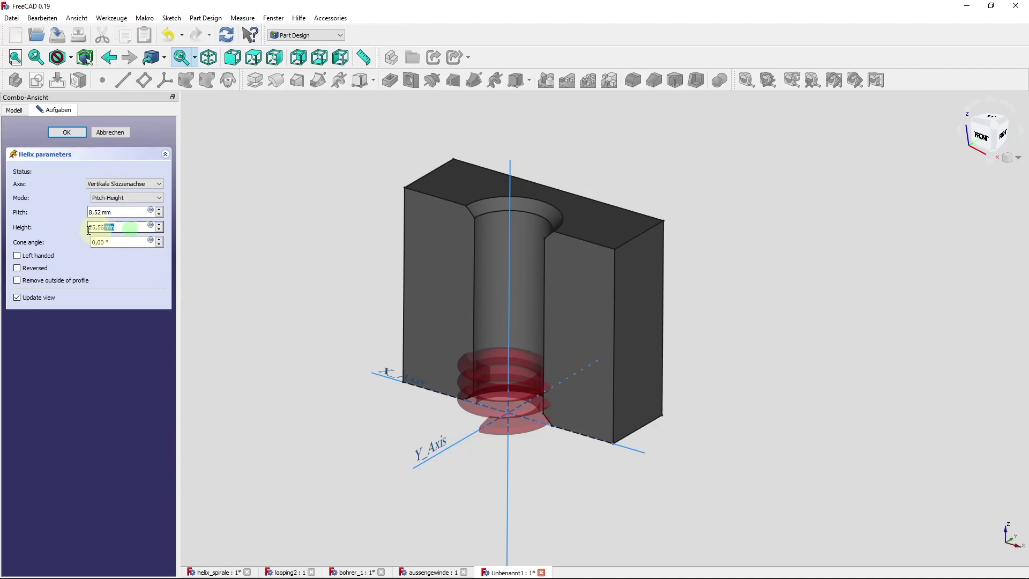
{"action": "left_click_drag", "start_coordinate": [130, 228], "coordinate": [81, 230]}
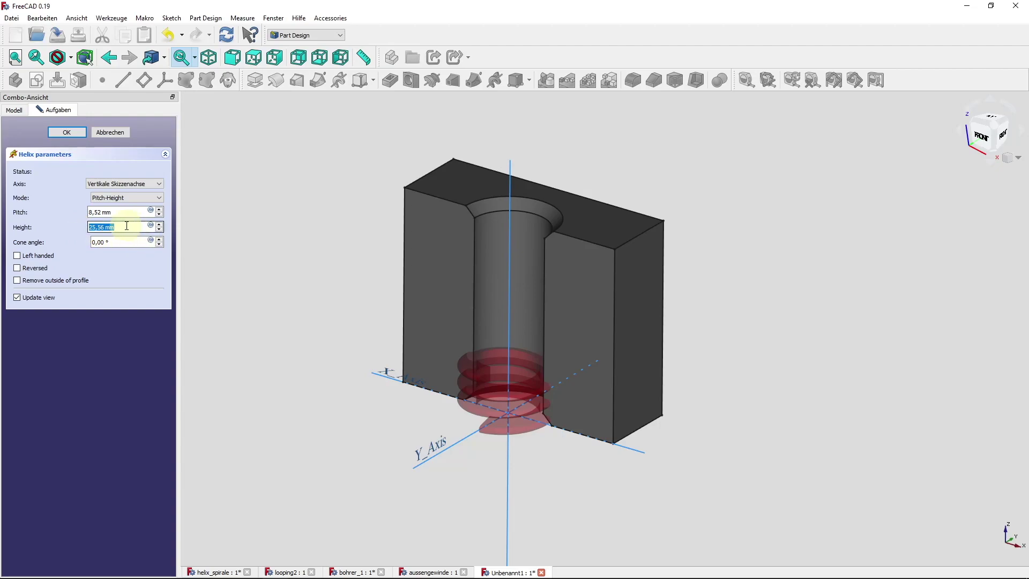
{"action": "type", "text": "150"}
{"action": "key", "text": "Tab"}
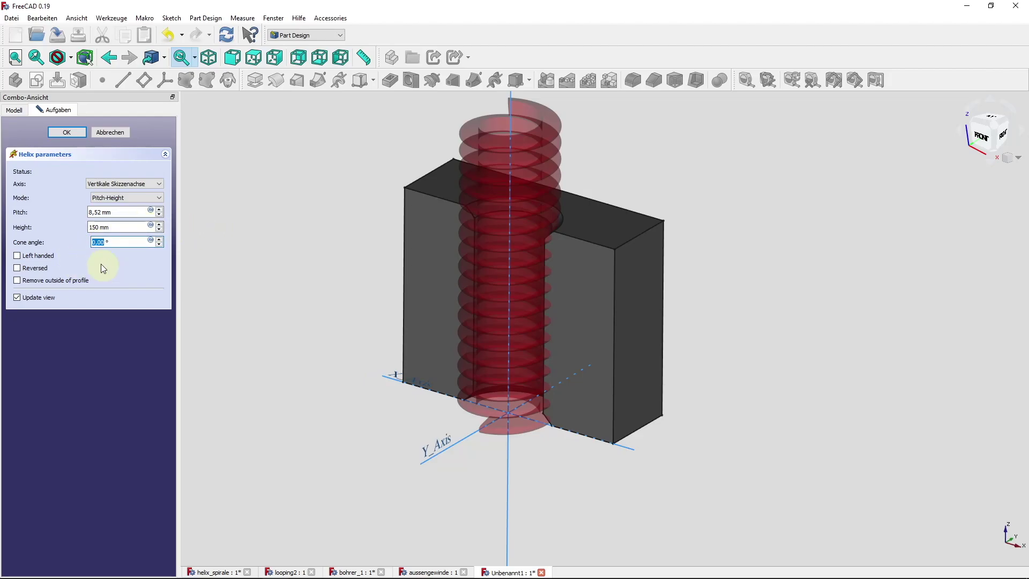
{"action": "left_click", "coordinate": [60, 128]}
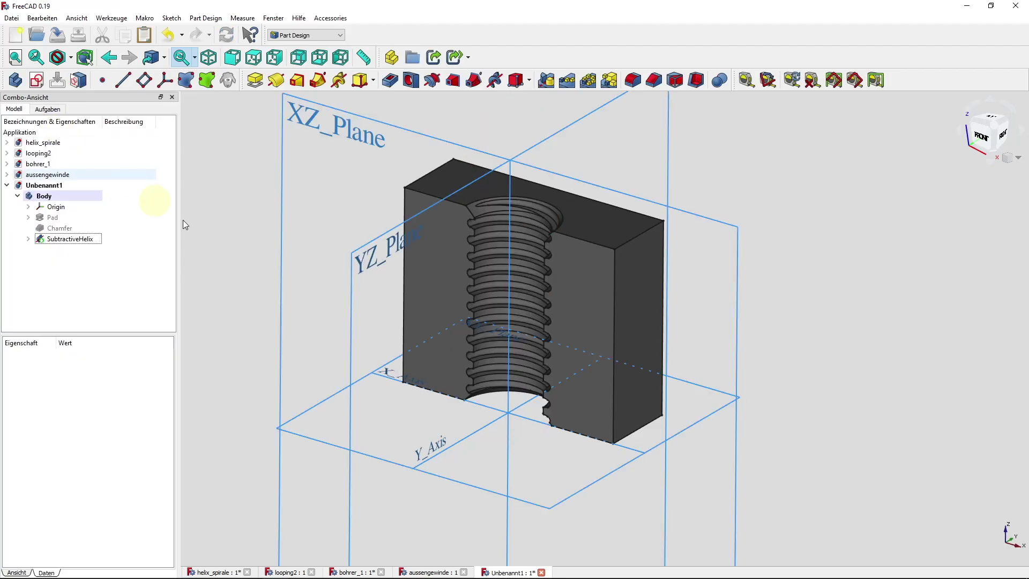
{"action": "mouse_move", "coordinate": [391, 318]}
{"action": "middle_mouse_down"}
{"action": "mouse_move", "coordinate": [422, 344]}
{"action": "mouse_move", "coordinate": [480, 292]}
{"action": "mouse_move", "coordinate": [438, 325]}
{"action": "mouse_move", "coordinate": [575, 364]}
{"action": "mouse_move", "coordinate": [603, 360]}
{"action": "middle_mouse_up"}
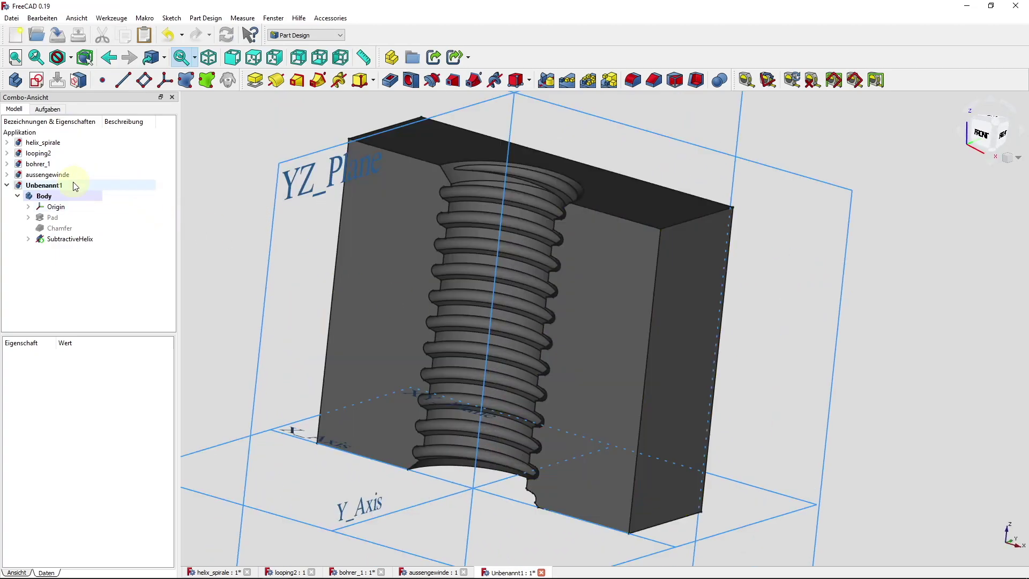
{"action": "left_click", "coordinate": [80, 207]}
{"action": "mouse_move", "coordinate": [780, 361]}
{"action": "middle_mouse_down"}
{"action": "mouse_move", "coordinate": [854, 371]}
{"action": "mouse_move", "coordinate": [785, 394]}
{"action": "mouse_move", "coordinate": [844, 365]}
{"action": "mouse_move", "coordinate": [813, 335]}
{"action": "mouse_move", "coordinate": [834, 295]}
{"action": "mouse_move", "coordinate": [843, 296]}
{"action": "mouse_move", "coordinate": [837, 316]}
{"action": "middle_mouse_up"}
{"action": "scroll", "coordinate": [837, 316], "scroll_direction": "up", "scroll_amount": 3}
{"action": "mouse_move", "coordinate": [689, 324]}
{"action": "middle_mouse_down"}
{"action": "mouse_move", "coordinate": [723, 280]}
{"action": "mouse_move", "coordinate": [209, 306]}
{"action": "middle_mouse_up"}
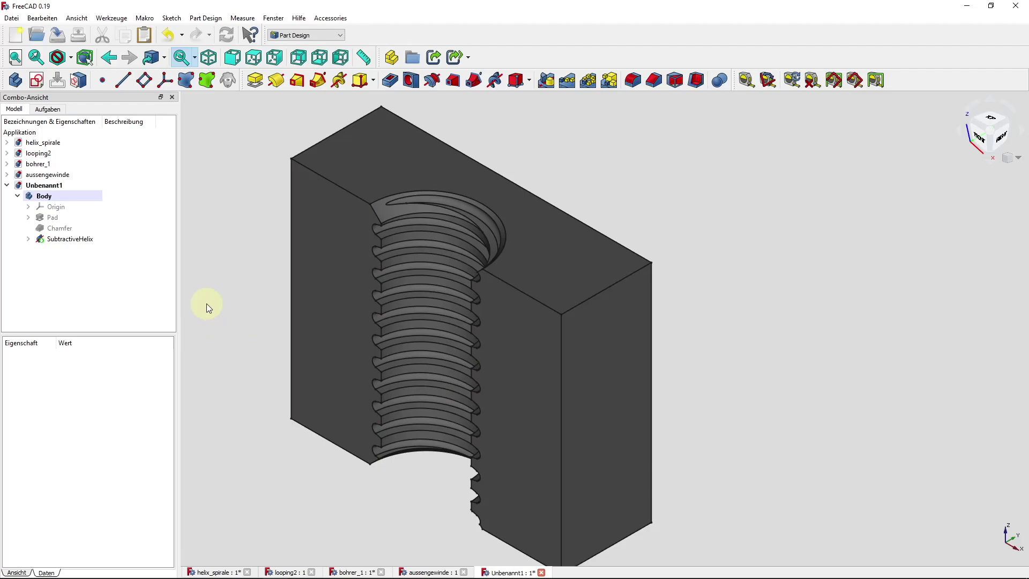
{"action": "left_click", "coordinate": [28, 239]}
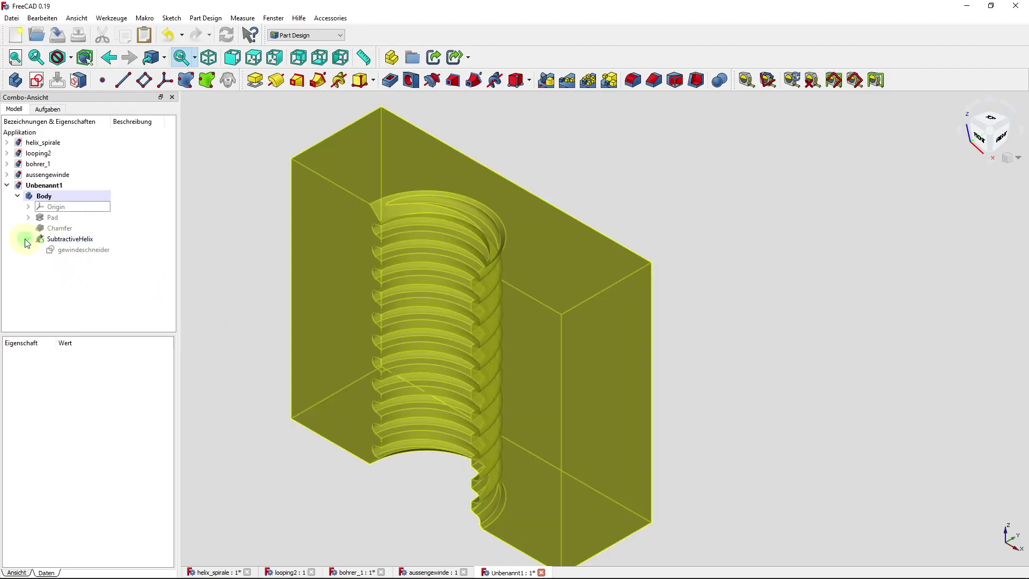
{"action": "double_click", "coordinate": [69, 250]}
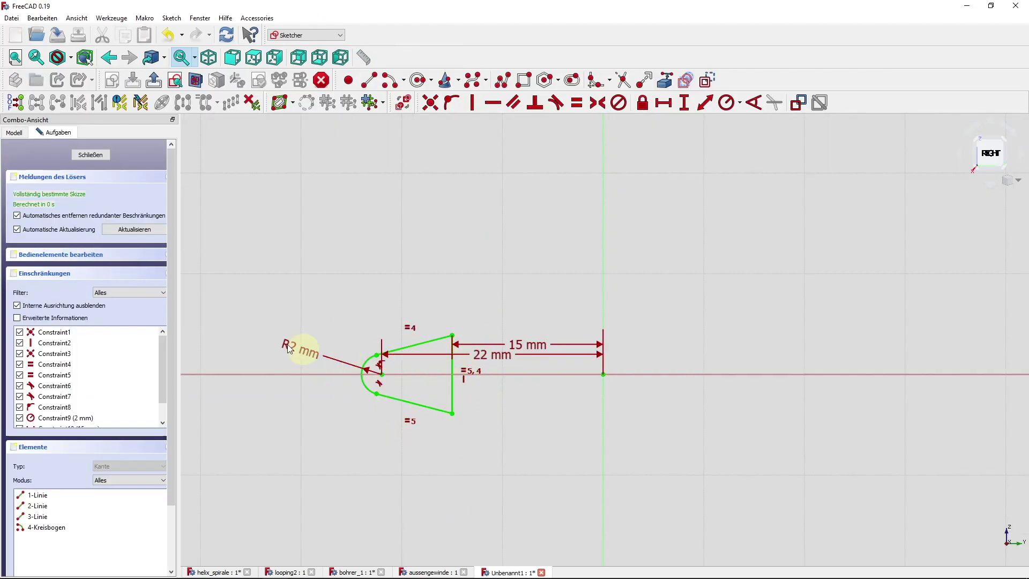
{"action": "left_click", "coordinate": [101, 156]}
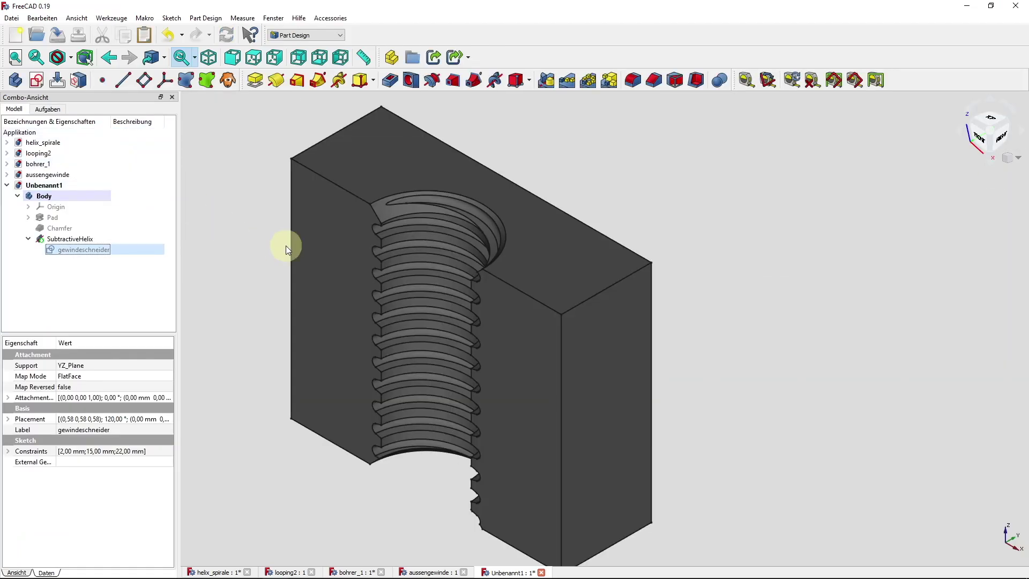
{"action": "left_click", "coordinate": [111, 21]}
{"action": "left_click", "coordinate": [124, 169]}
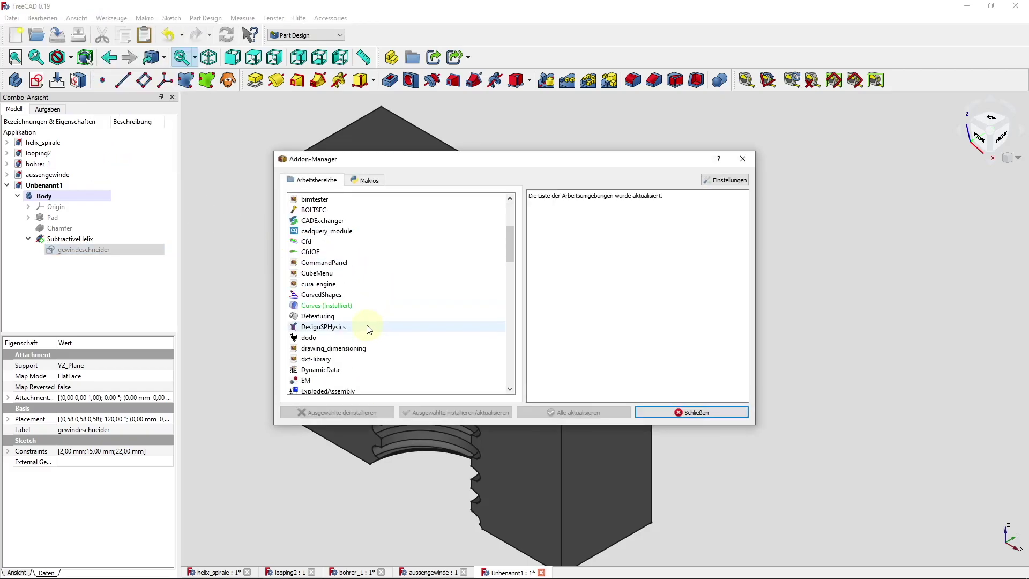
{"action": "scroll", "coordinate": [369, 332], "scroll_direction": "down", "scroll_amount": 4}
{"action": "scroll", "coordinate": [368, 332], "scroll_direction": "down", "scroll_amount": 2}
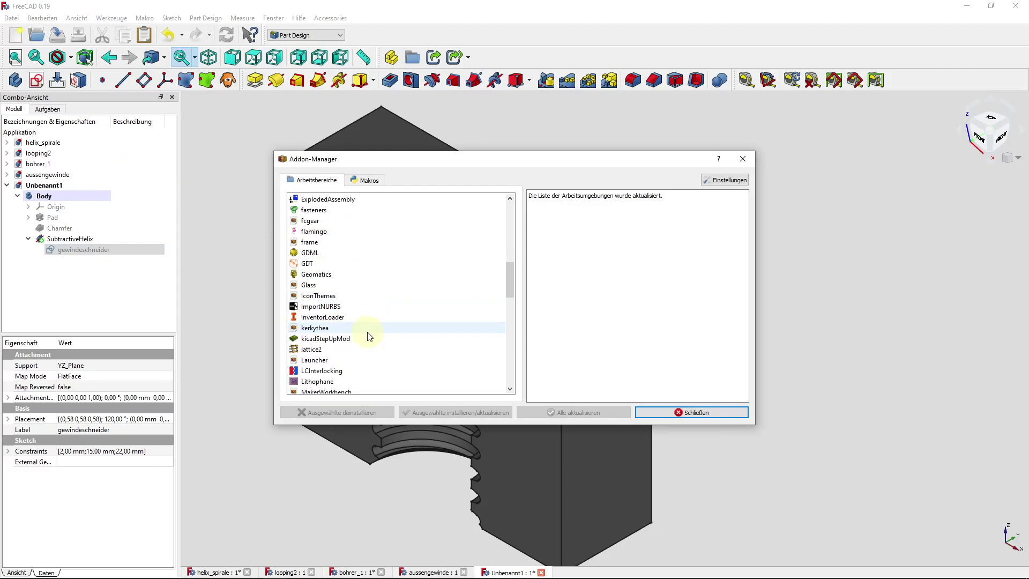
{"action": "left_click", "coordinate": [413, 209]}
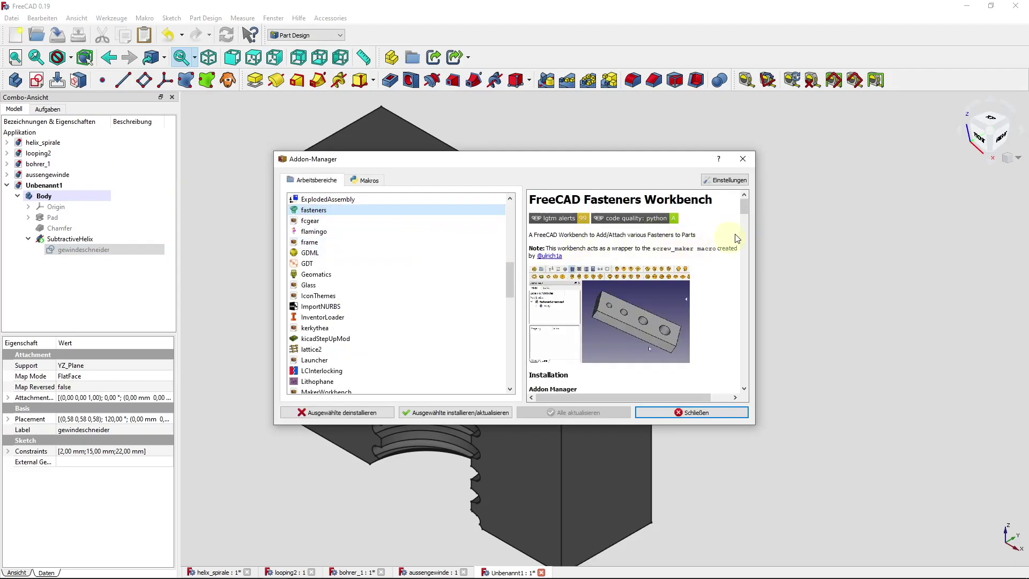
{"action": "mouse_move", "coordinate": [744, 204]}
{"action": "left_mouse_down"}
{"action": "mouse_move", "coordinate": [753, 239]}
{"action": "mouse_move", "coordinate": [733, 323]}
{"action": "mouse_move", "coordinate": [742, 333]}
{"action": "mouse_move", "coordinate": [742, 204]}
{"action": "left_mouse_up"}
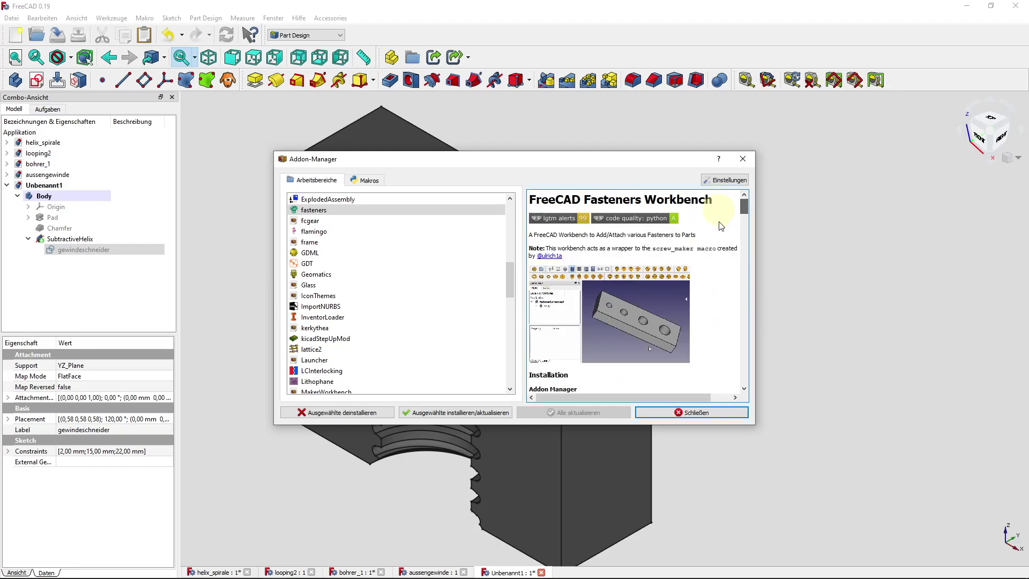
{"action": "left_click", "coordinate": [697, 413]}
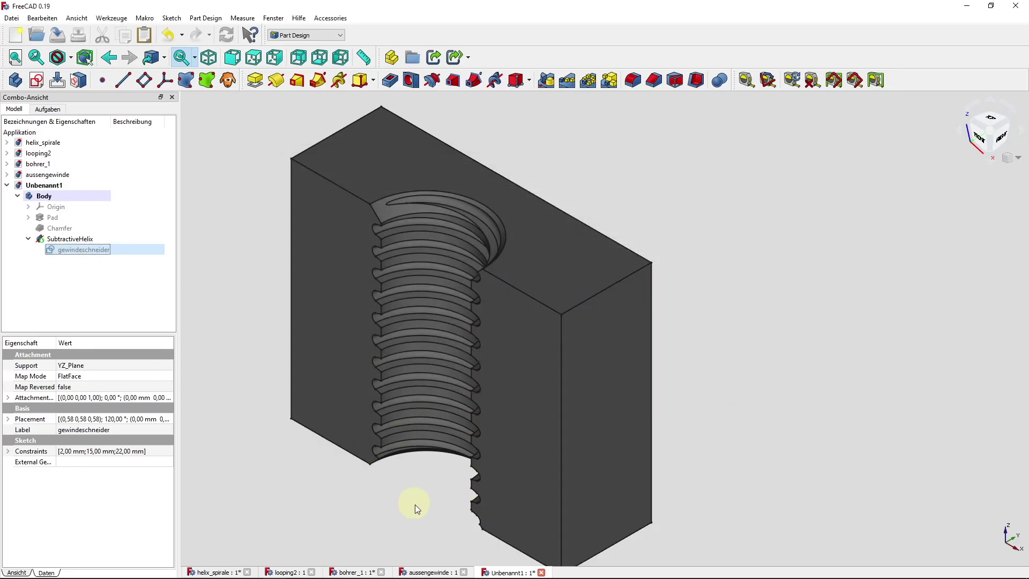
Step: Inspect the threaded block from the front and in isometric view
{"action": "mouse_move", "coordinate": [413, 500]}
{"action": "middle_mouse_down"}
{"action": "mouse_move", "coordinate": [487, 480]}
{"action": "mouse_move", "coordinate": [512, 439]}
{"action": "mouse_move", "coordinate": [489, 464]}
{"action": "middle_mouse_up"}
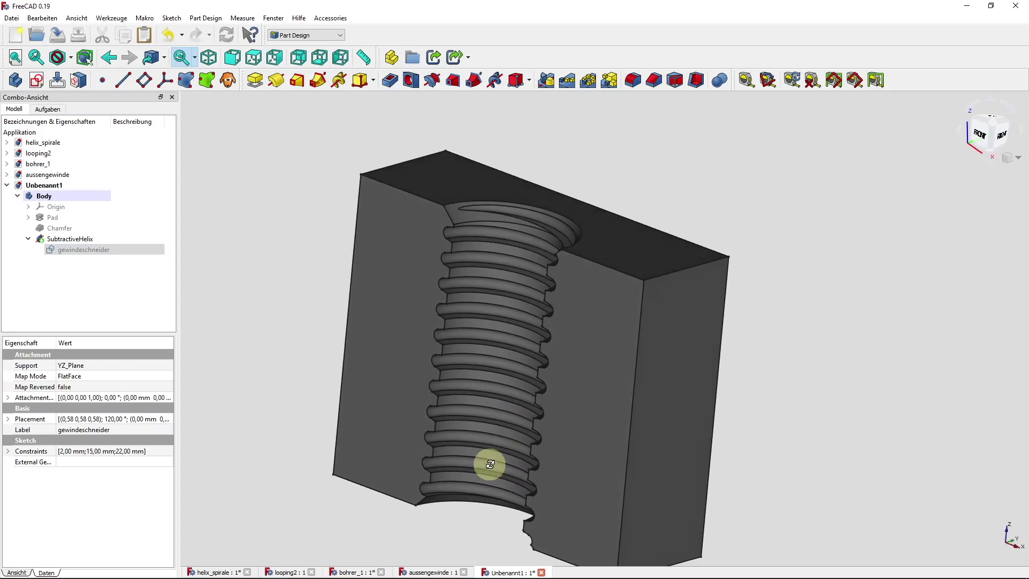
{"action": "scroll", "coordinate": [466, 471], "scroll_direction": "down", "scroll_amount": 5}
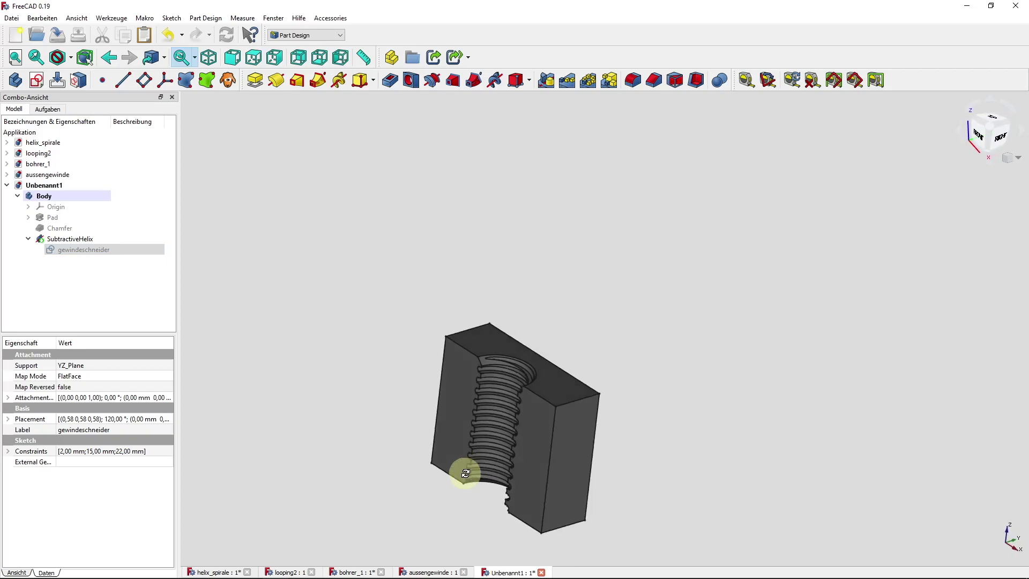
{"action": "left_click", "coordinate": [208, 58]}
{"action": "scroll", "coordinate": [414, 355], "scroll_direction": "up", "scroll_amount": 3}
{"action": "middle_click_drag", "start_coordinate": [332, 283], "coordinate": [248, 204]}
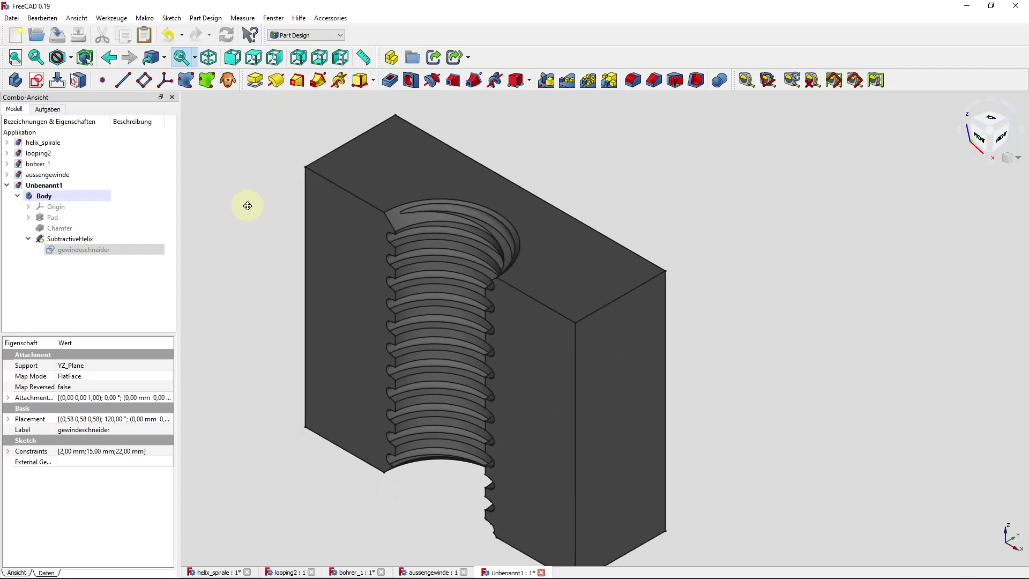
{"action": "left_click", "coordinate": [45, 188]}
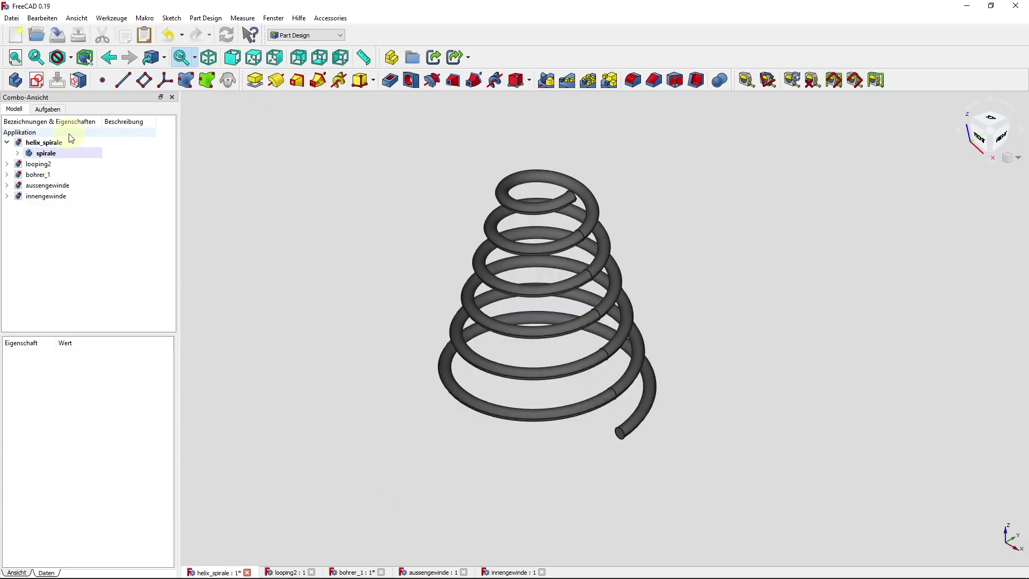
Step: Browse helix_spirale, looping2, bohrer_1 and aussengewinde, ending on innengewinde collapsed
{"action": "left_click", "coordinate": [59, 142]}
{"action": "left_click", "coordinate": [65, 163]}
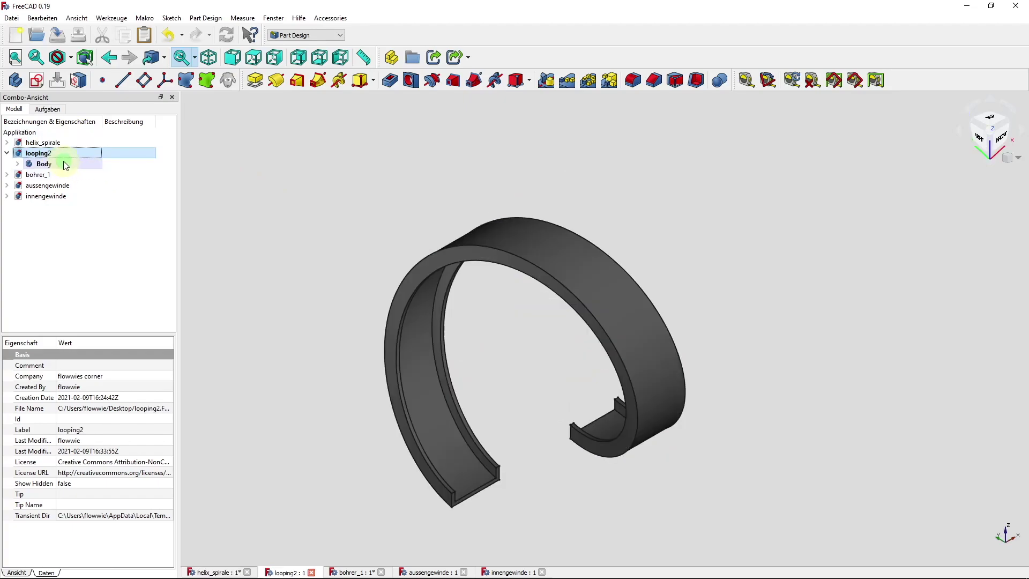
{"action": "left_click", "coordinate": [80, 173]}
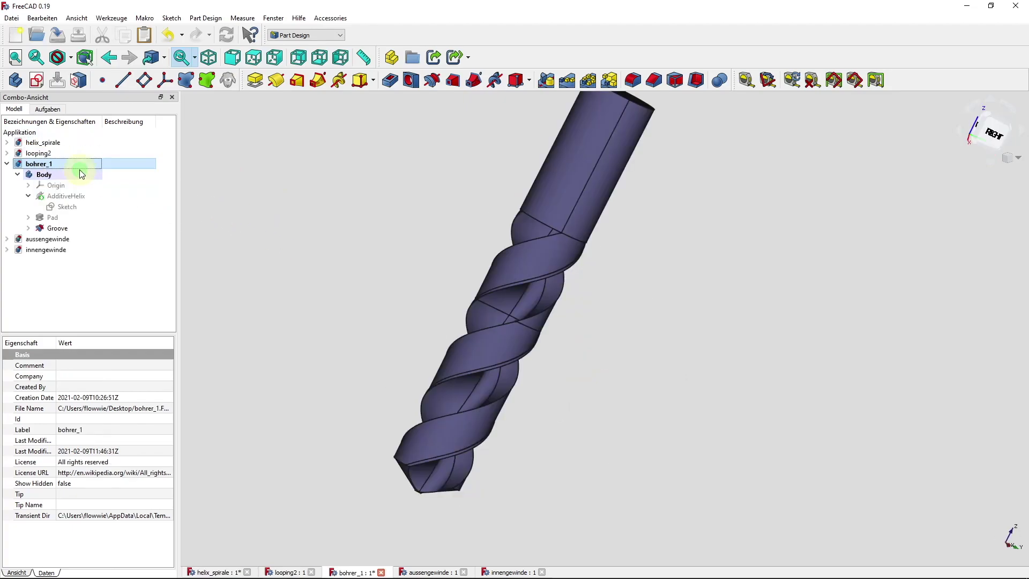
{"action": "mouse_move", "coordinate": [368, 329]}
{"action": "middle_mouse_down"}
{"action": "mouse_move", "coordinate": [401, 264]}
{"action": "mouse_move", "coordinate": [579, 243]}
{"action": "mouse_move", "coordinate": [416, 323]}
{"action": "middle_mouse_up"}
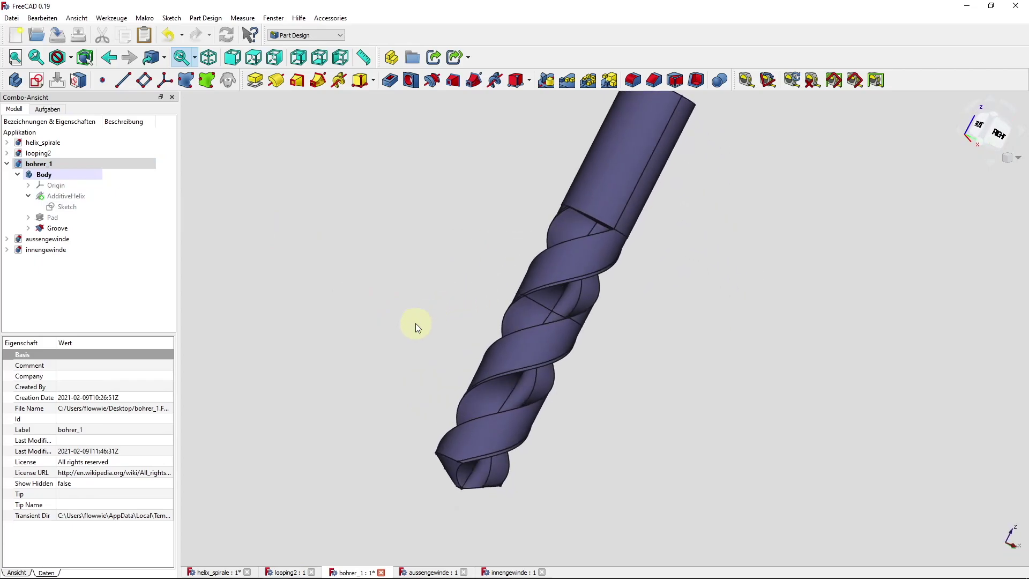
{"action": "left_click", "coordinate": [70, 239]}
{"action": "mouse_move", "coordinate": [427, 384]}
{"action": "middle_mouse_down"}
{"action": "mouse_move", "coordinate": [450, 390]}
{"action": "mouse_move", "coordinate": [420, 420]}
{"action": "mouse_move", "coordinate": [508, 424]}
{"action": "middle_mouse_up"}
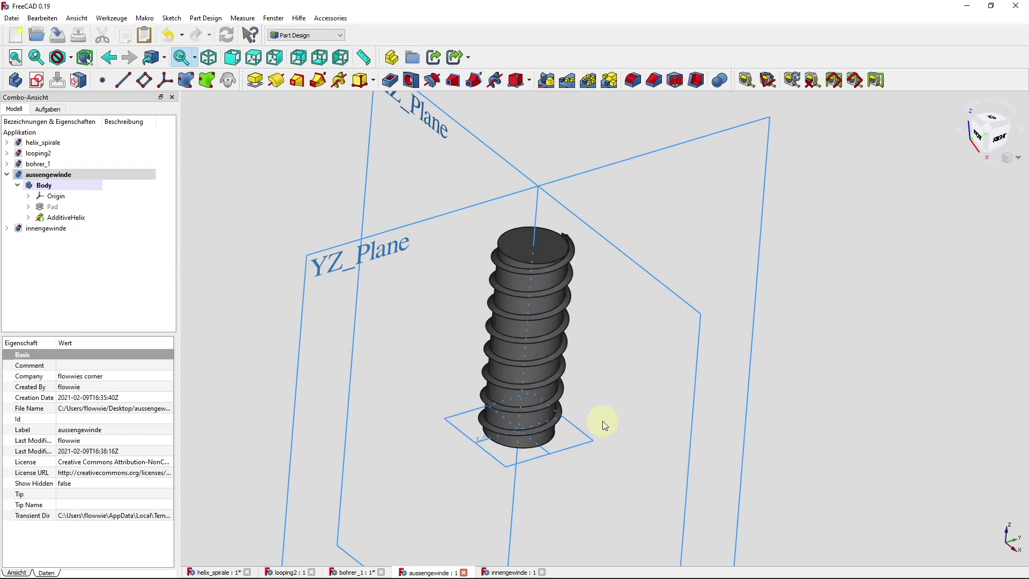
{"action": "left_click", "coordinate": [76, 230]}
{"action": "scroll", "coordinate": [268, 358], "scroll_direction": "down", "scroll_amount": 2}
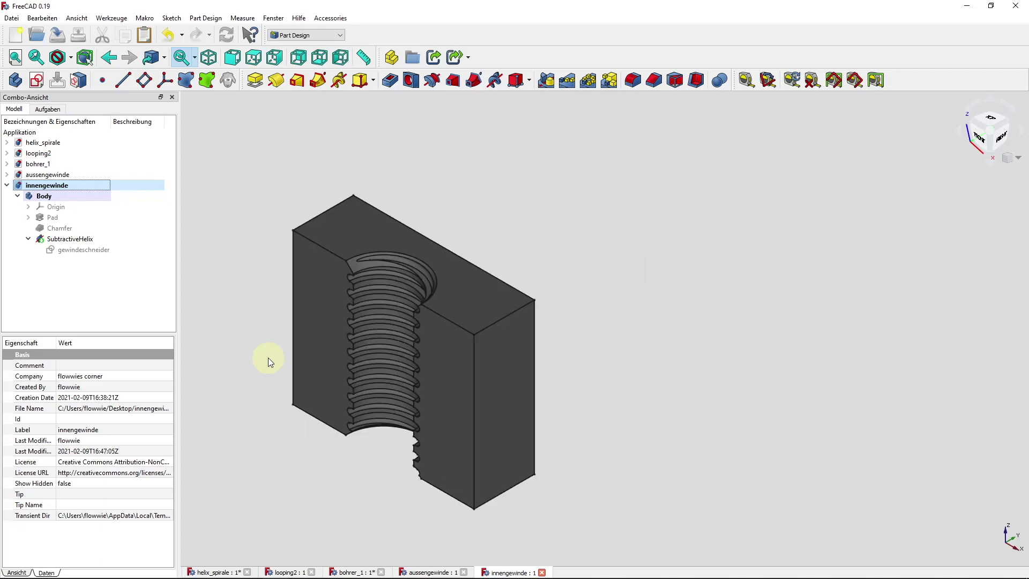
{"action": "left_click", "coordinate": [7, 185]}
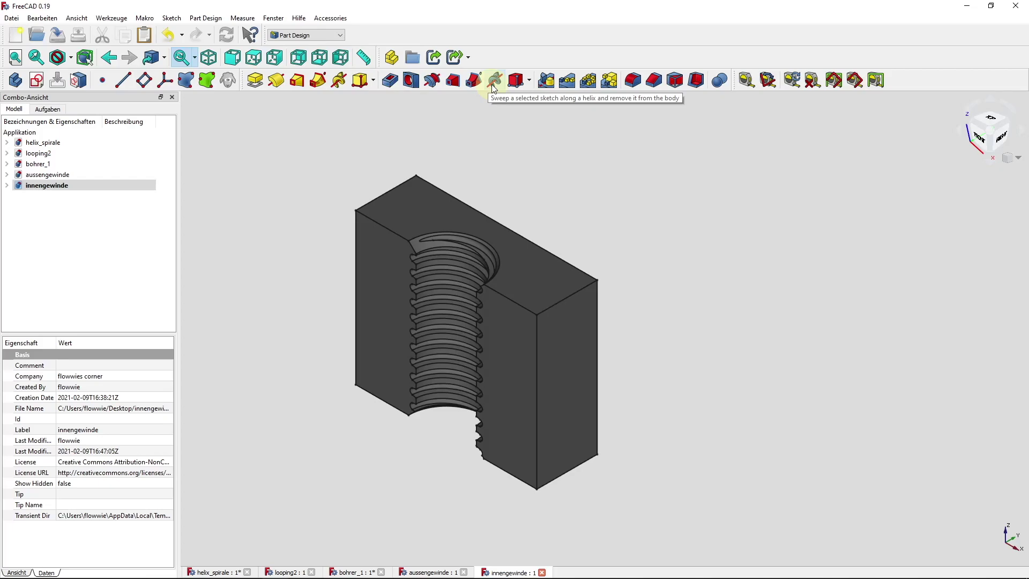
{"action": "scroll", "coordinate": [264, 240], "scroll_direction": "up", "scroll_amount": 2}
{"action": "scroll", "coordinate": [263, 240], "scroll_direction": "down", "scroll_amount": 2}
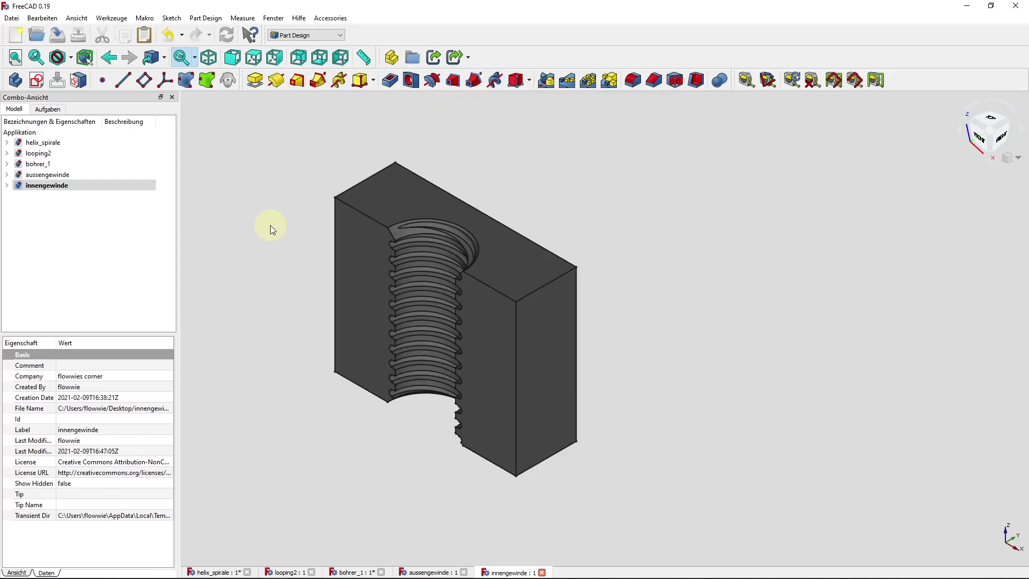